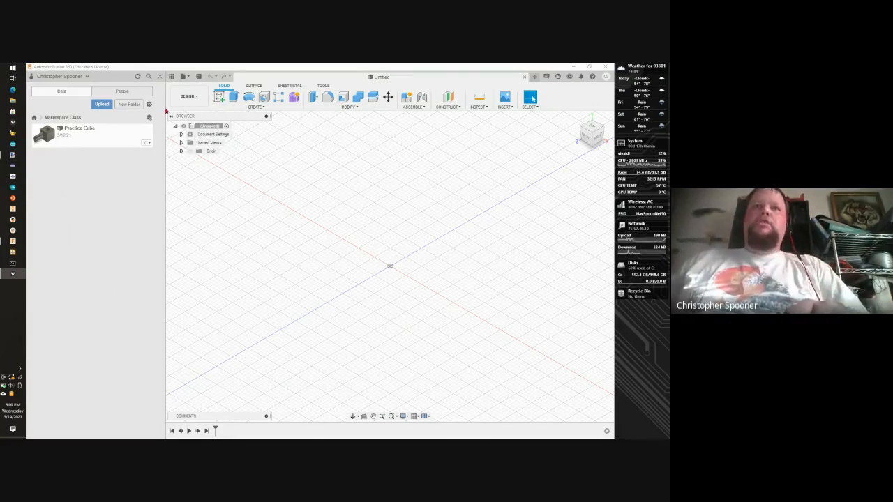
# Start a new sketch on the front vertical origin plane.
pyautogui.click(219, 98)
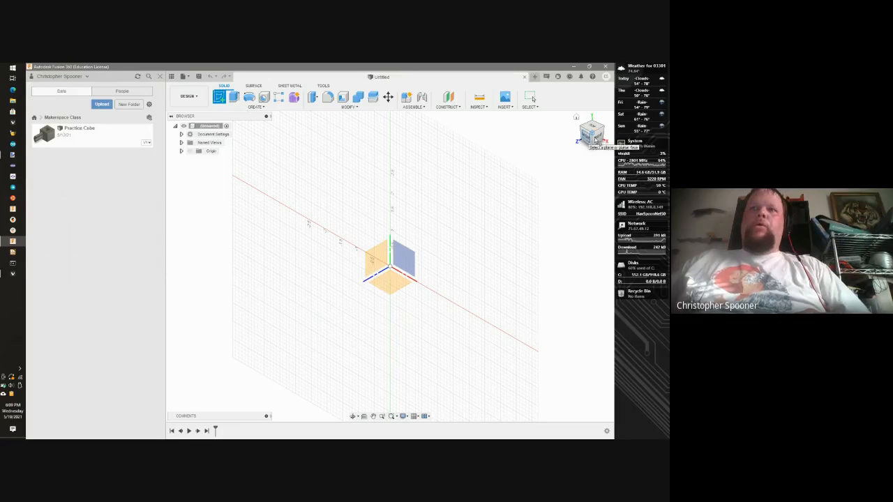
pyautogui.click(456, 220)
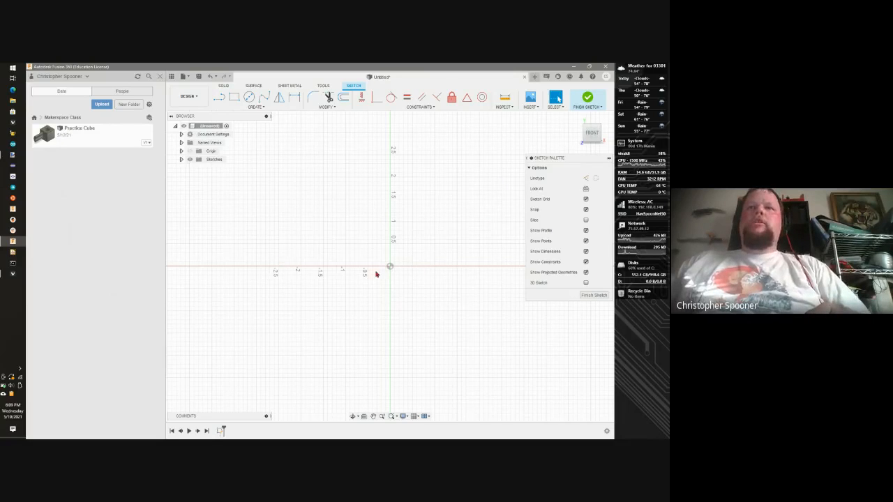
pyautogui.click(236, 109)
pyautogui.moveTo(237, 125)
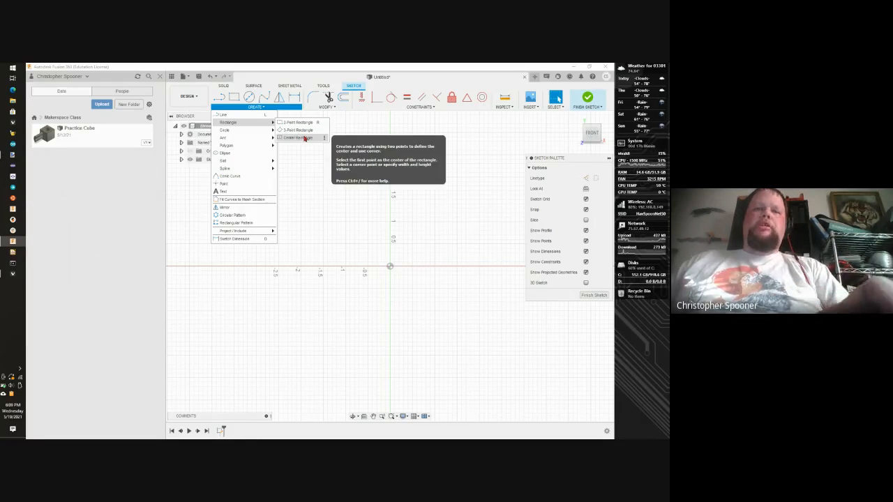
# Switch to paint.net and draw thin blue vertical and horizontal centre lines through the square smiley-face drawing.
pyautogui.hotkey('alt', 'Tab')
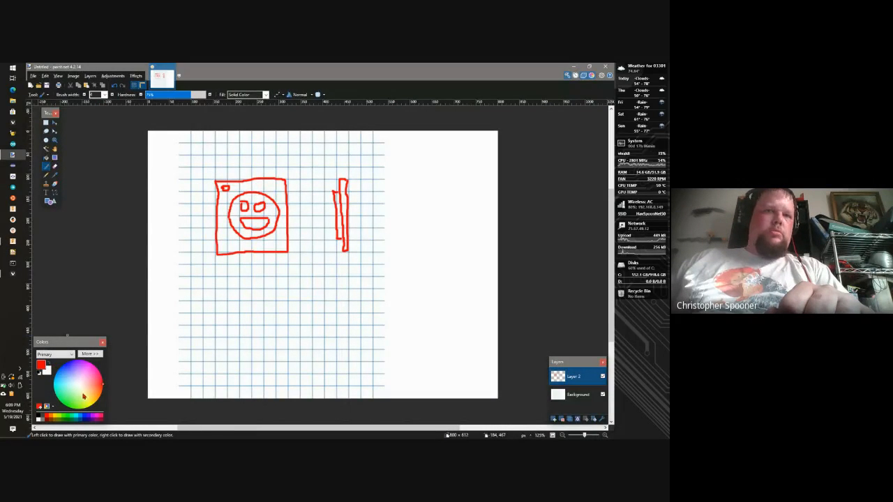
pyautogui.click(89, 417)
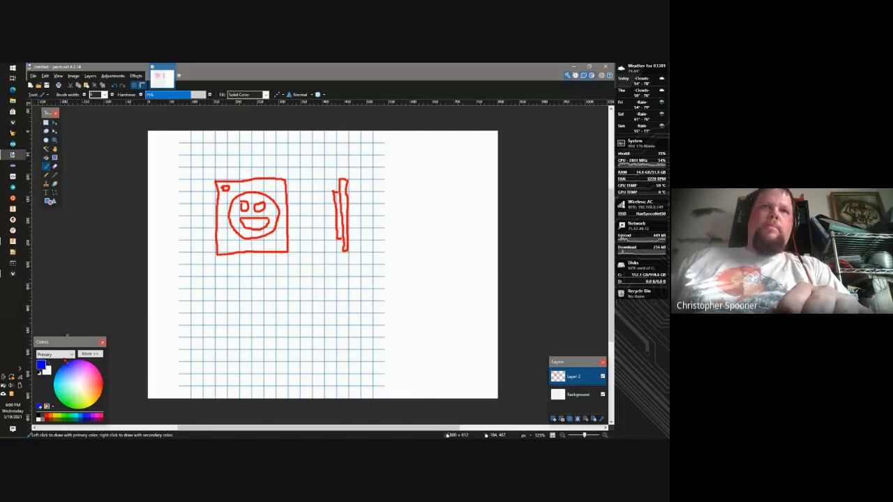
pyautogui.click(104, 94)
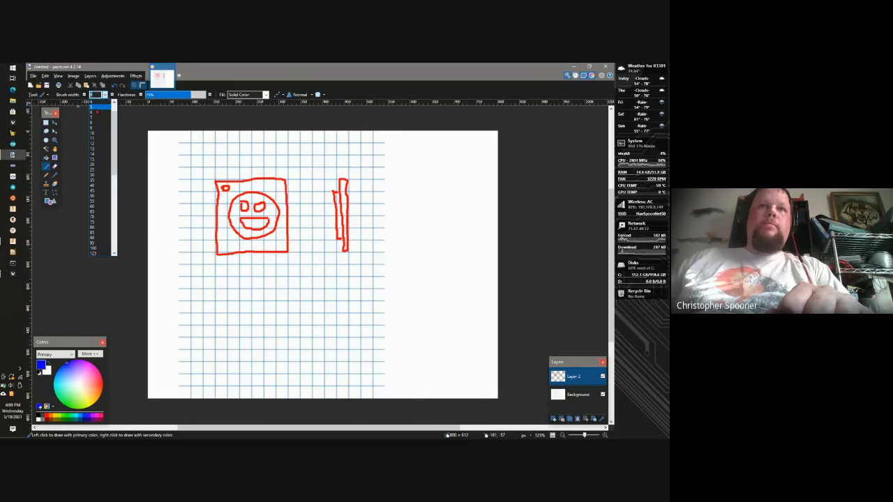
pyautogui.scroll(1, 98, 111)
pyautogui.click(95, 107)
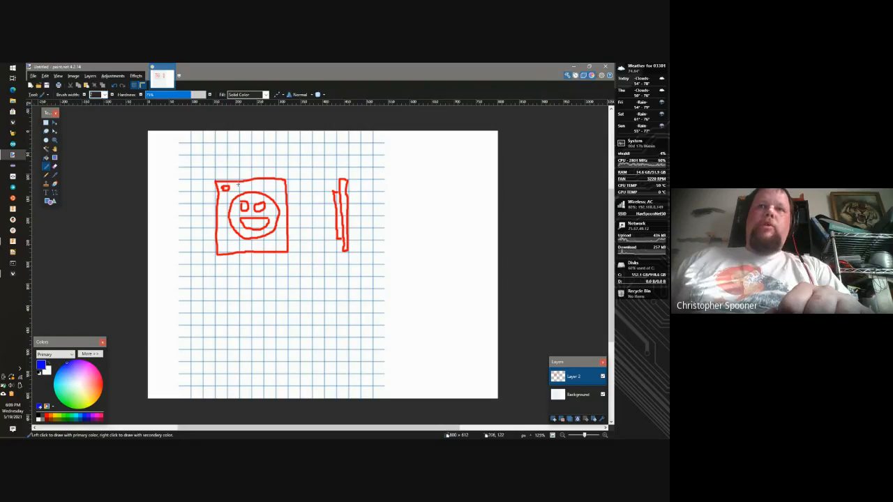
pyautogui.moveTo(250, 191); pyautogui.dragTo(253, 281)
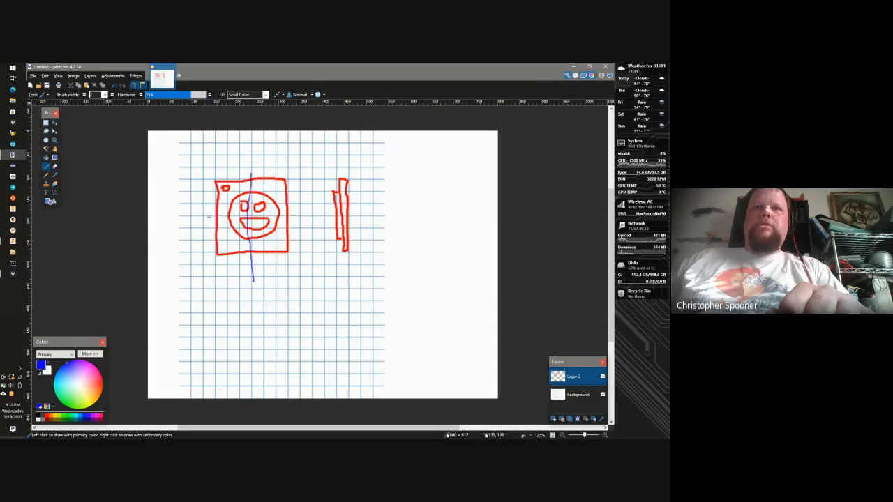
pyautogui.moveTo(207, 217); pyautogui.dragTo(302, 218)
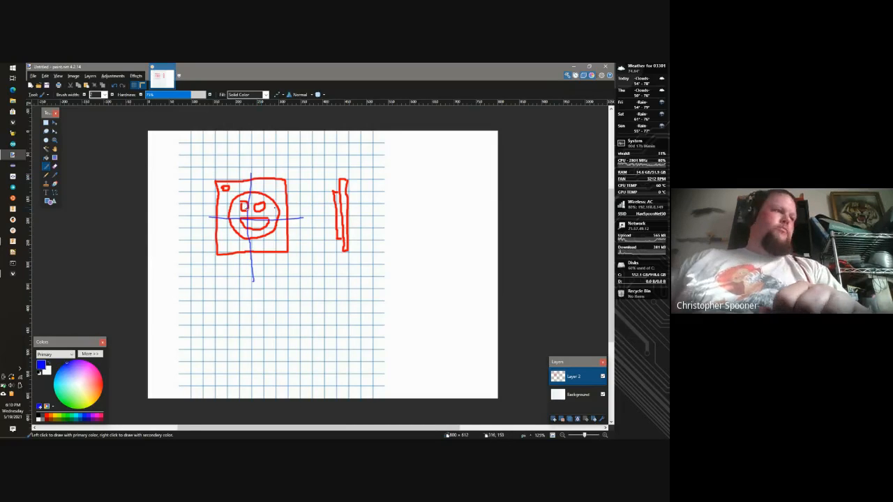
# Switch back to Fusion 360 and sketch a center rectangle from the origin.
pyautogui.hotkey('alt', 'Tab')
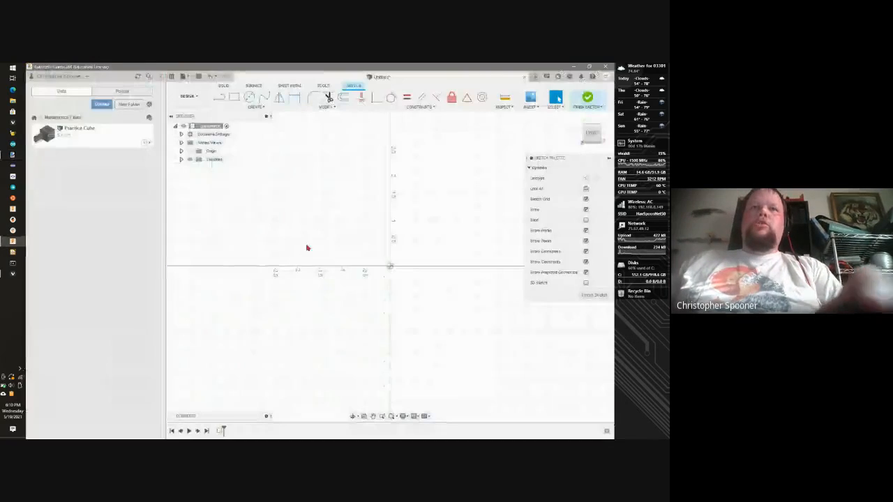
pyautogui.click(230, 108)
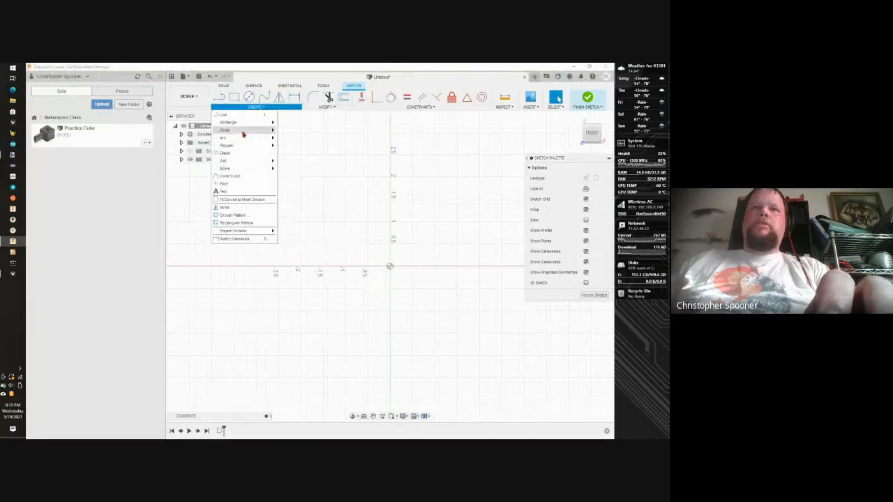
pyautogui.click(297, 136)
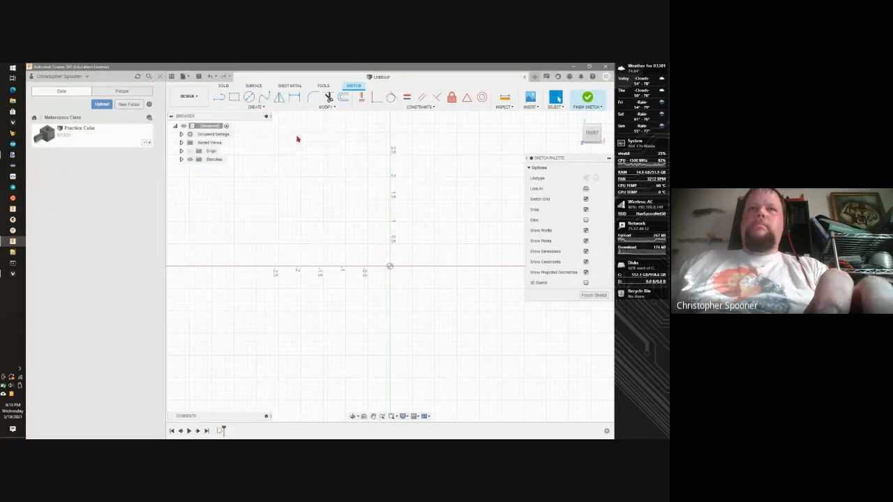
pyautogui.click(390, 266)
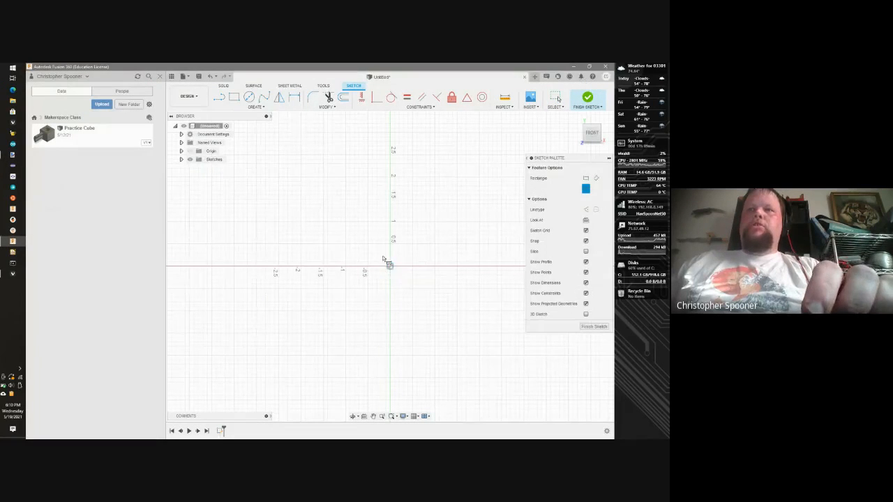
pyautogui.click(332, 200)
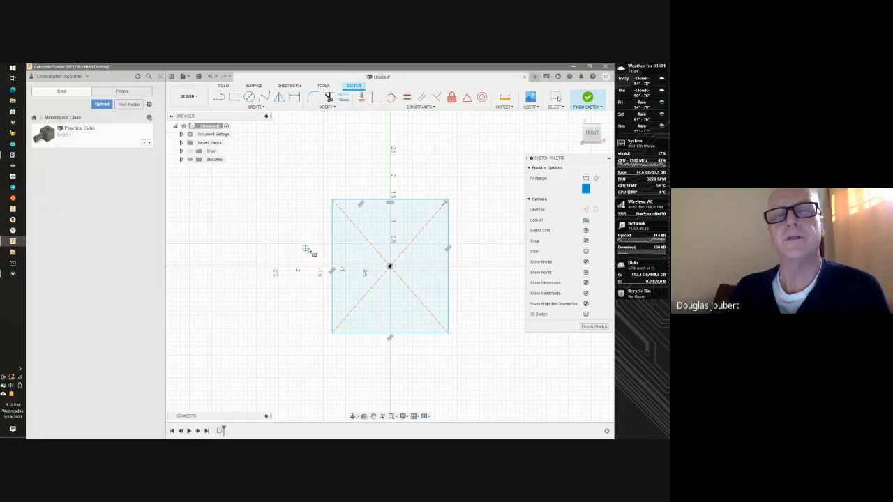
pyautogui.press('Escape')
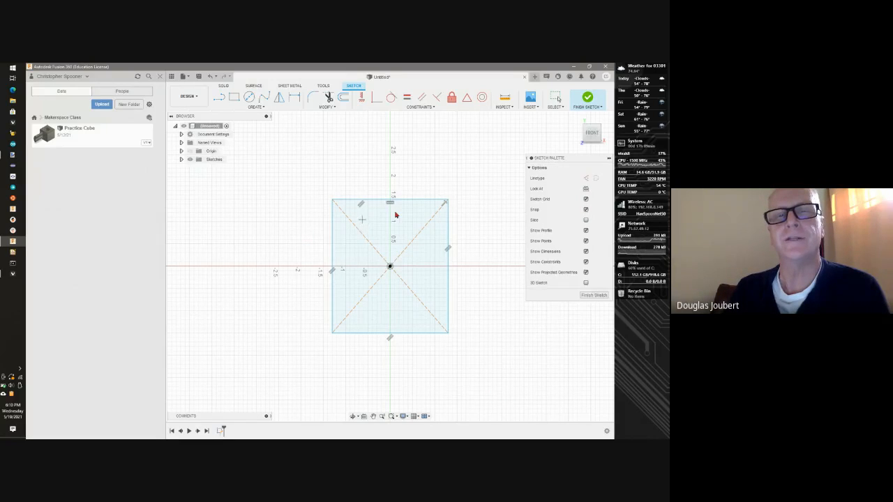
pyautogui.click(219, 97)
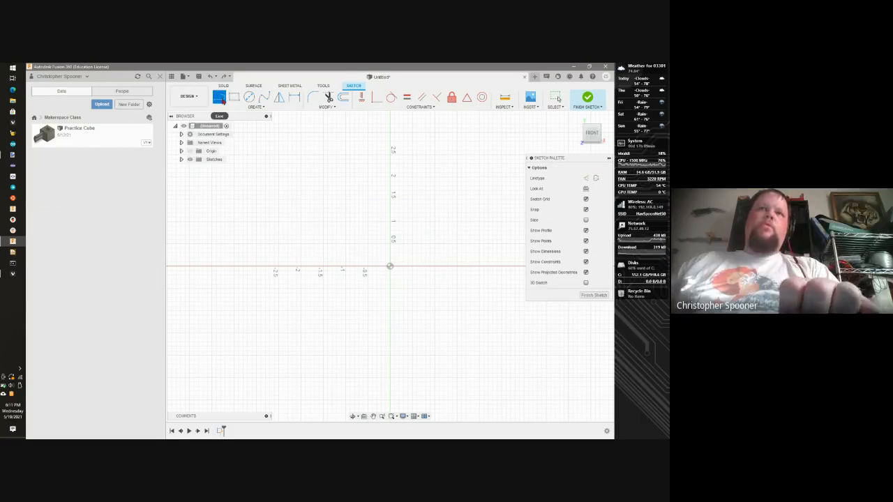
pyautogui.click(390, 265)
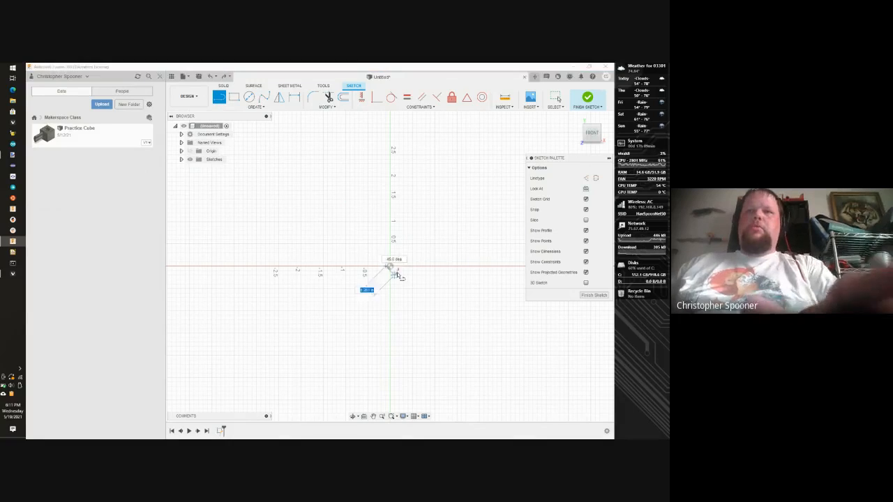
pyautogui.press('Escape')
# Draw a closed rectangle from four connected lines, with its lower-left corner on the origin.
pyautogui.click(219, 97)
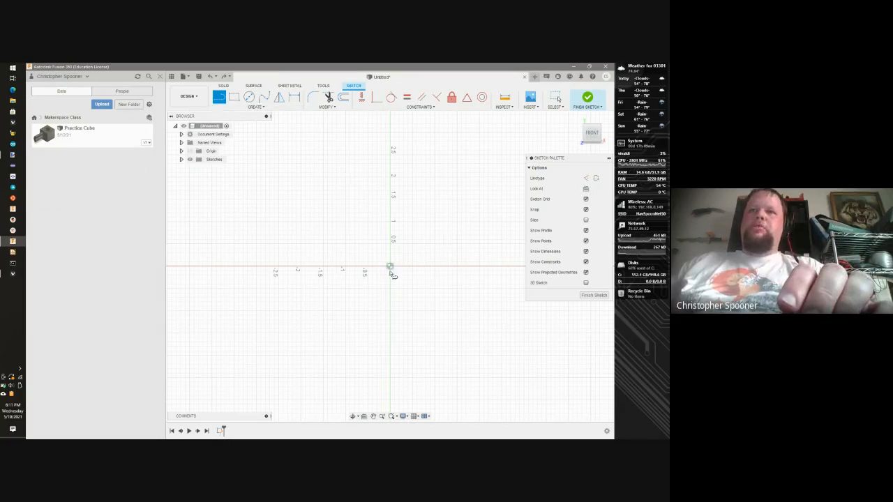
pyautogui.click(390, 266)
pyautogui.click(460, 266)
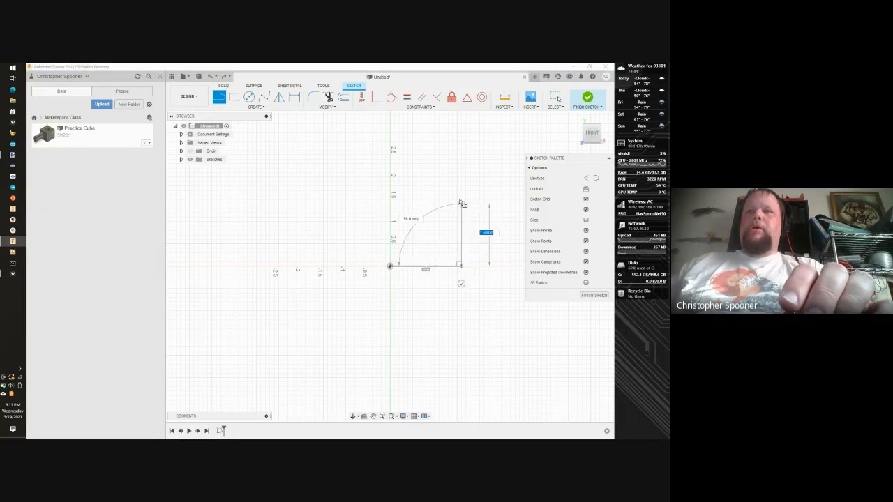
pyautogui.click(459, 201)
pyautogui.click(391, 201)
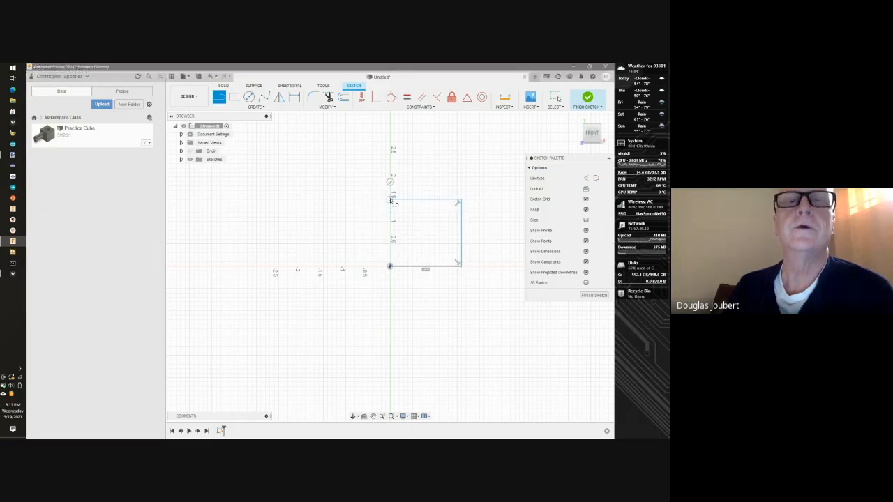
pyautogui.click(391, 266)
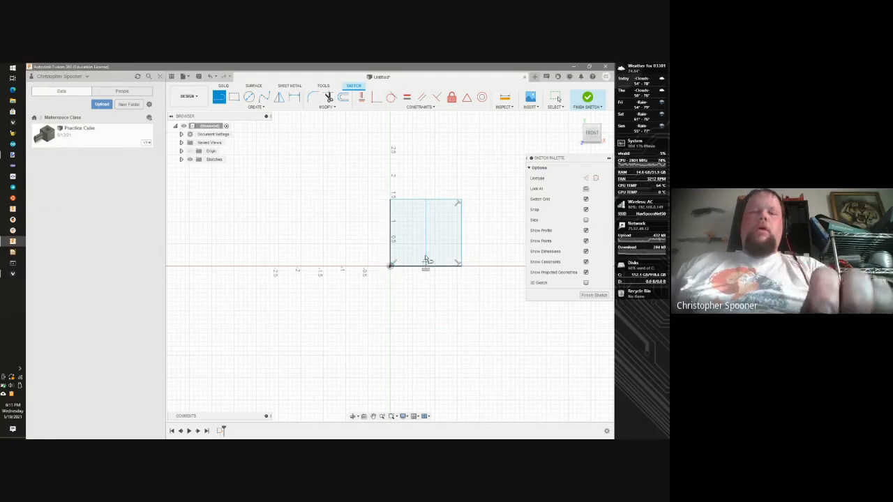
pyautogui.press('Escape')
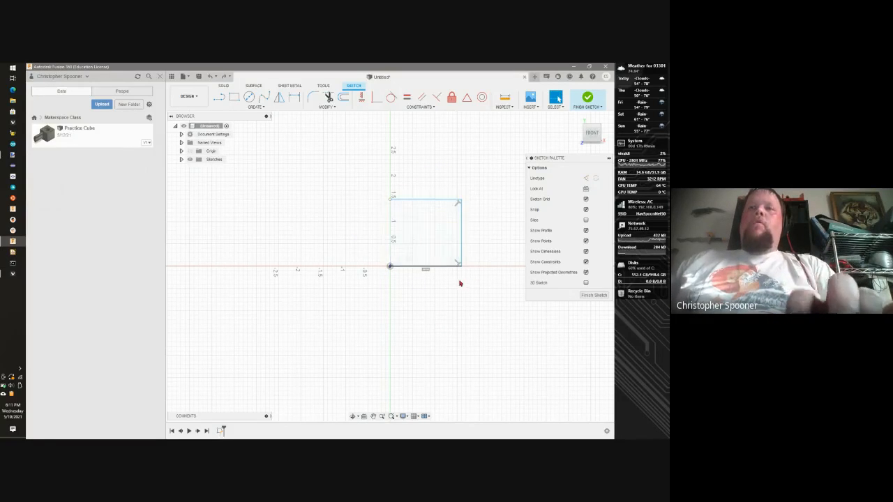
# Undo the four lines of the rectangle that starts at the origin.
pyautogui.hotkey('ctrl', 'z')
pyautogui.hotkey('ctrl', 'z')
pyautogui.hotkey('ctrl', 'z')
pyautogui.hotkey('ctrl', 'z')
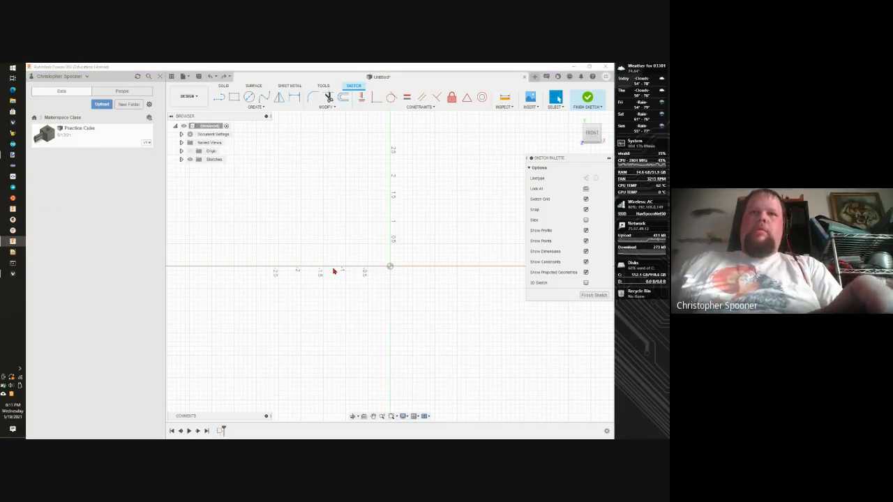
# Recheck the paint.net reference drawing, and in Fusion 360 sketch a center rectangle about 2.8 in wide centred on the origin.
pyautogui.hotkey('alt', 'Tab')
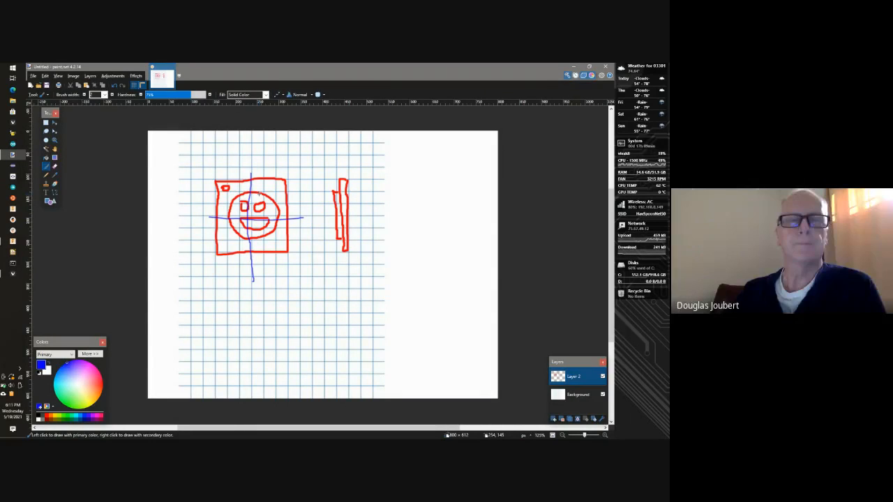
pyautogui.hotkey('alt', 'Tab')
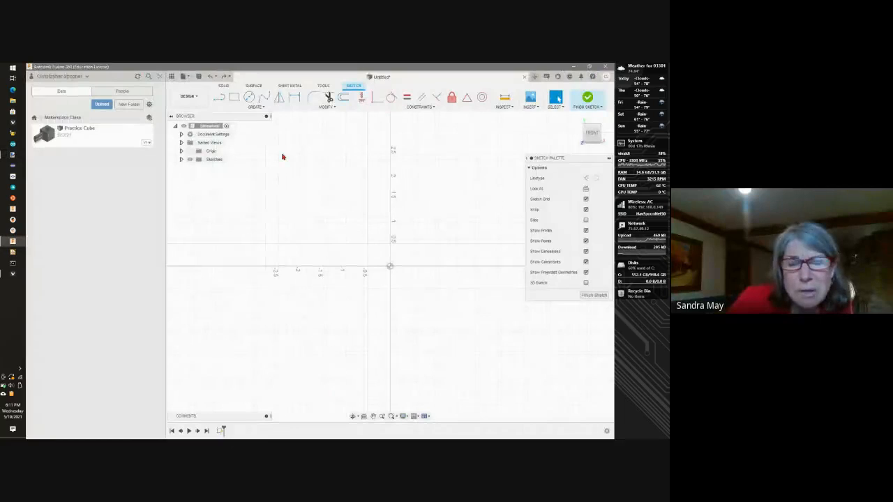
pyautogui.click(246, 109)
pyautogui.moveTo(267, 124)
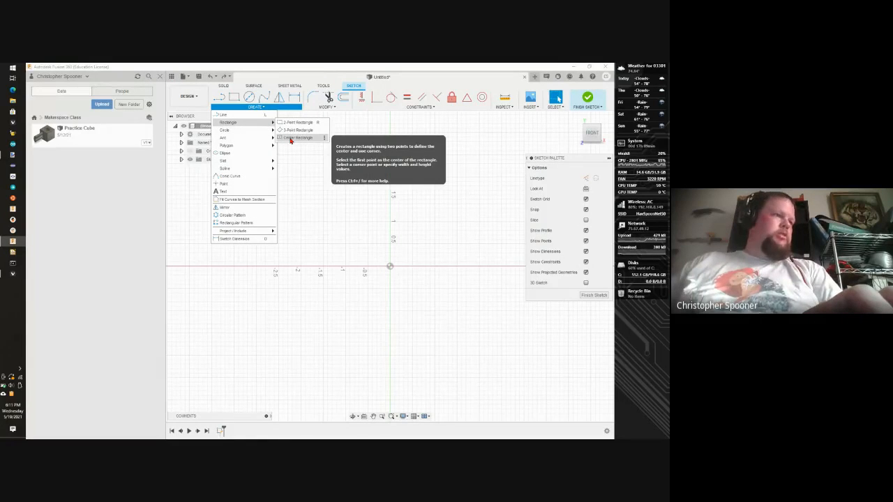
pyautogui.click(291, 140)
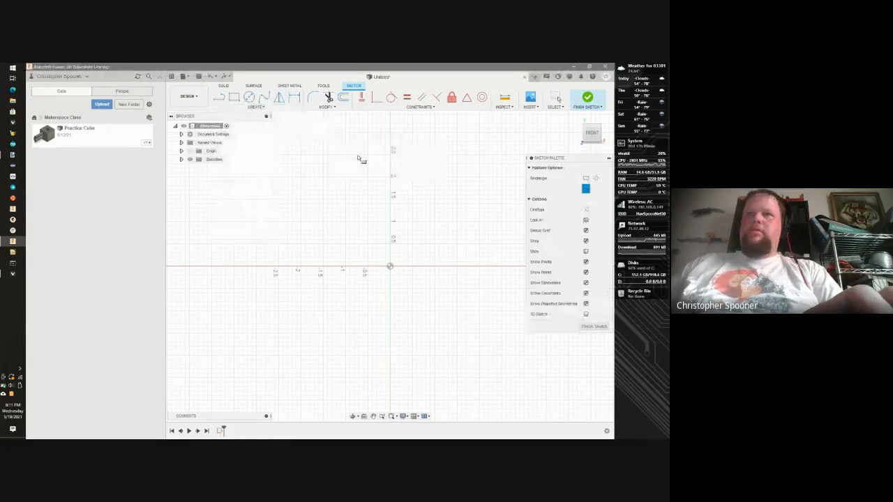
pyautogui.click(389, 267)
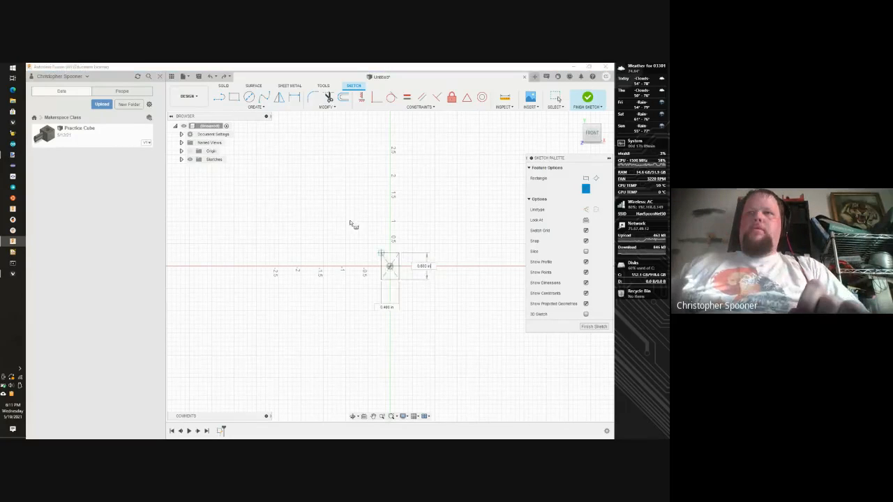
pyautogui.click(327, 200)
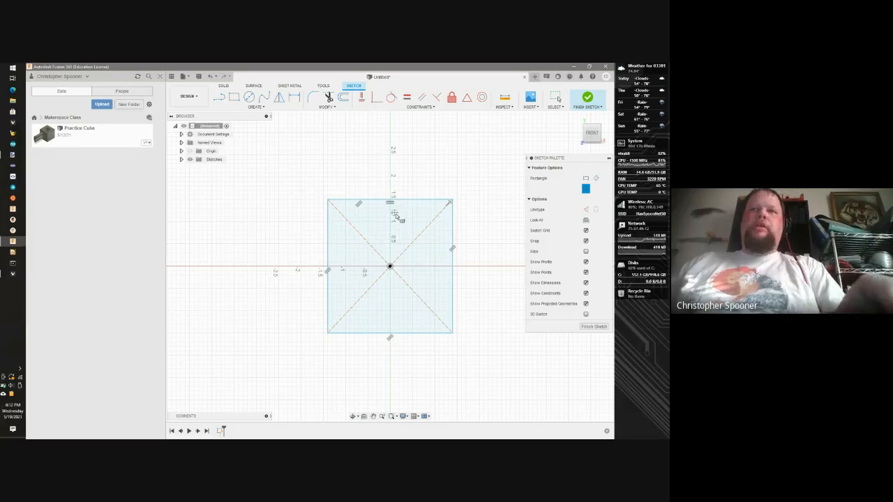
# Apply an Equal constraint to the rectangle's top and right edges to make it square.
pyautogui.hotkey('alt', 'Tab')
pyautogui.hotkey('alt', 'Tab')
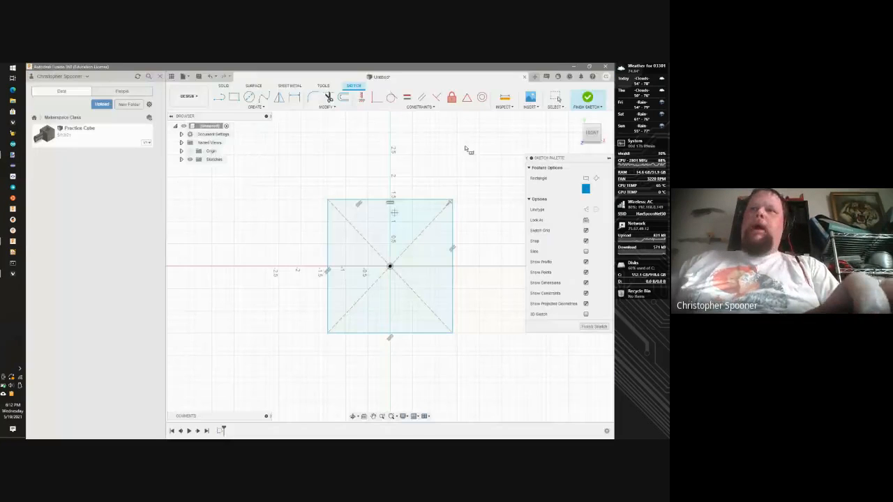
pyautogui.click(407, 98)
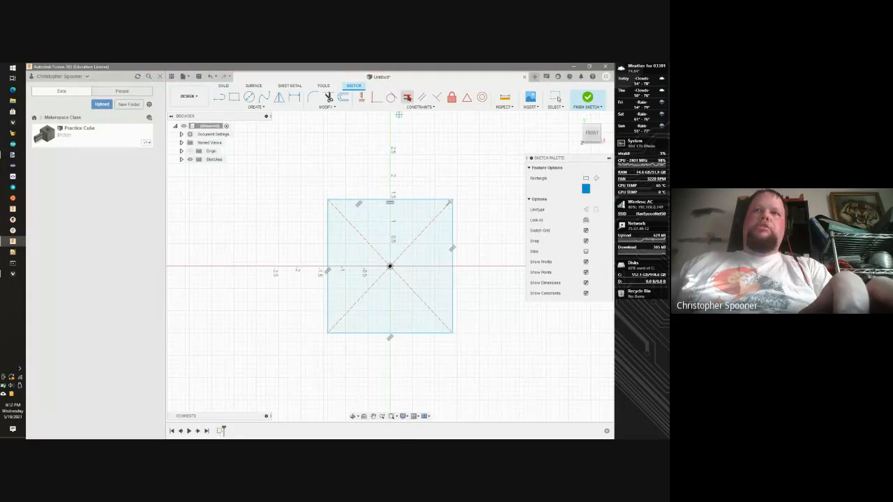
pyautogui.click(411, 200)
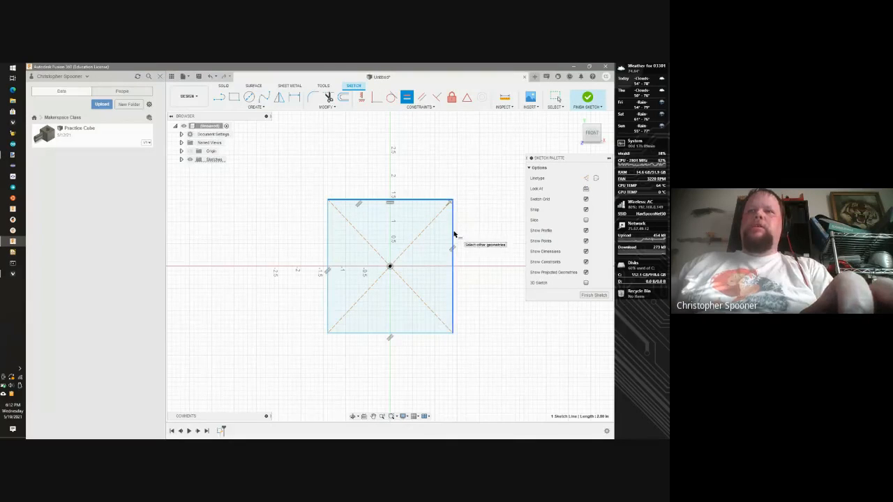
pyautogui.click(454, 234)
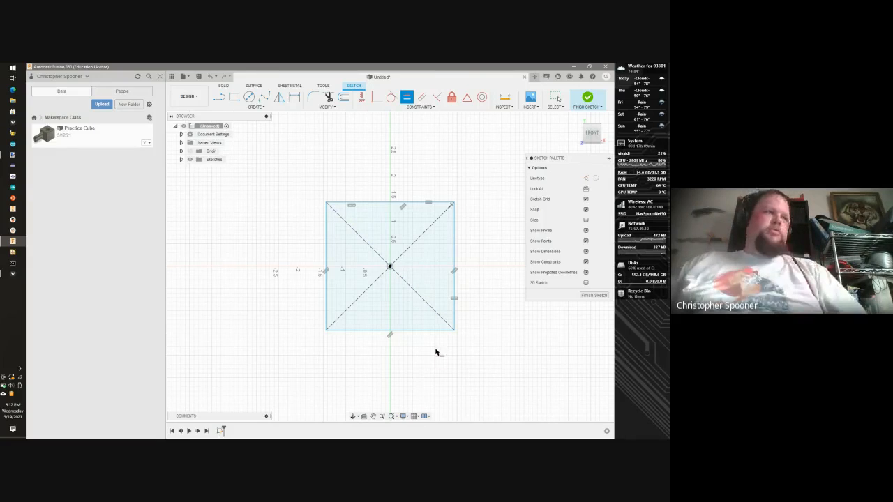
pyautogui.press('Escape')
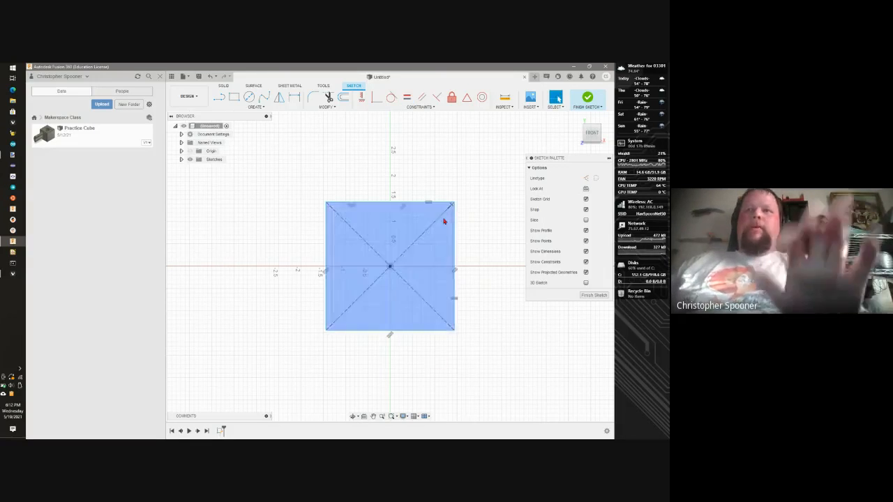
# Dimension the origin-centred square's side length as 1.5 in.
pyautogui.hotkey('ctrl', 'z')
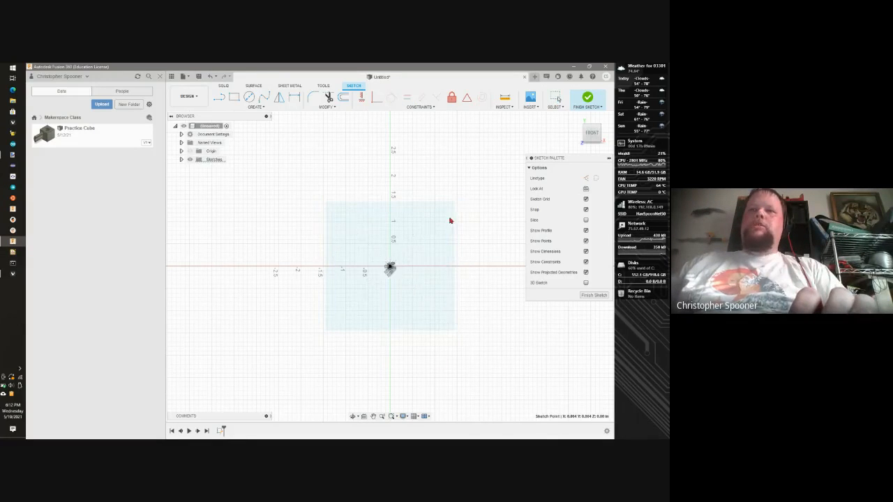
pyautogui.moveTo(472, 220)
pyautogui.mouseDown()
pyautogui.moveTo(405, 209)
pyautogui.moveTo(439, 293)
pyautogui.mouseUp()
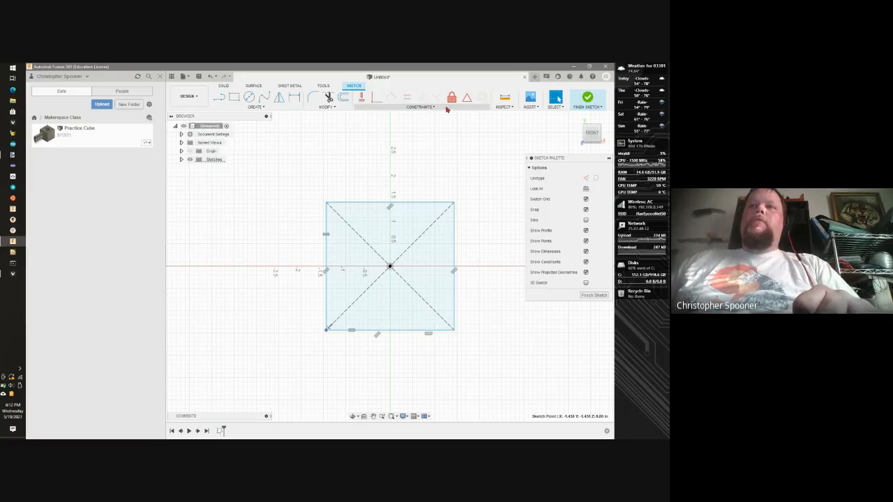
pyautogui.click(294, 98)
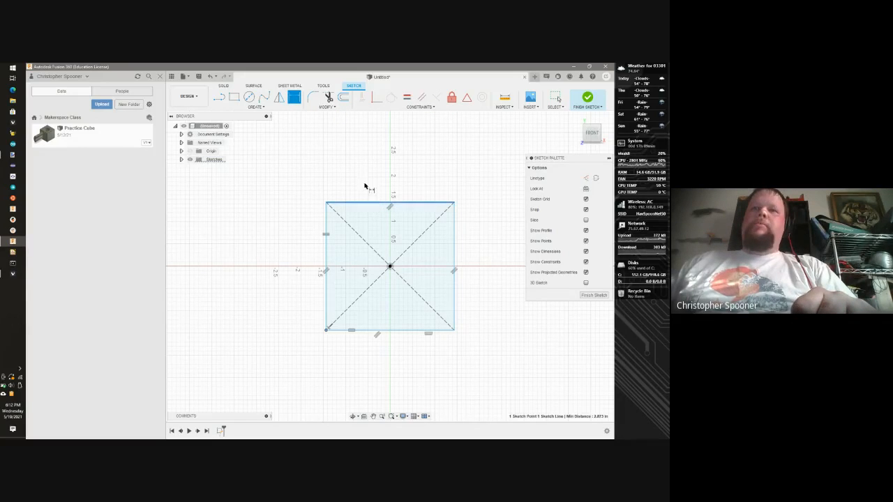
pyautogui.click(287, 224)
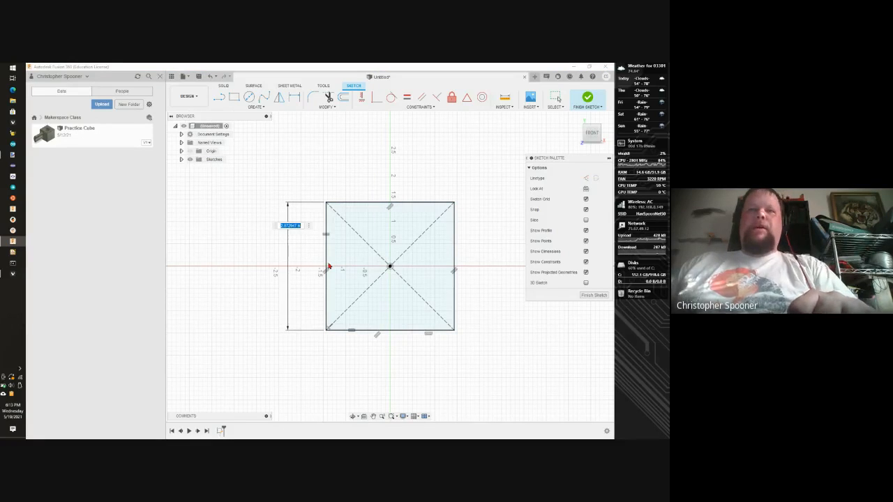
pyautogui.press('Return')
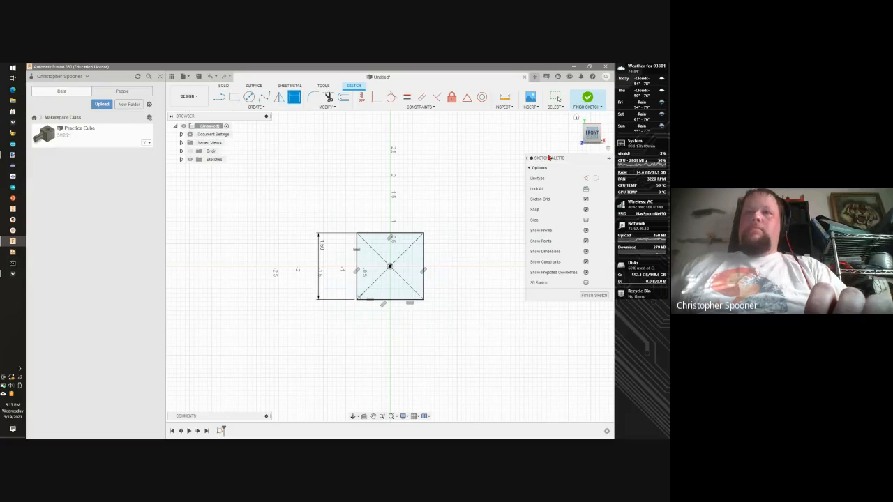
pyautogui.scroll(3, 428, 259)
pyautogui.moveTo(440, 291); pyautogui.dragTo(491, 241, button='middle')
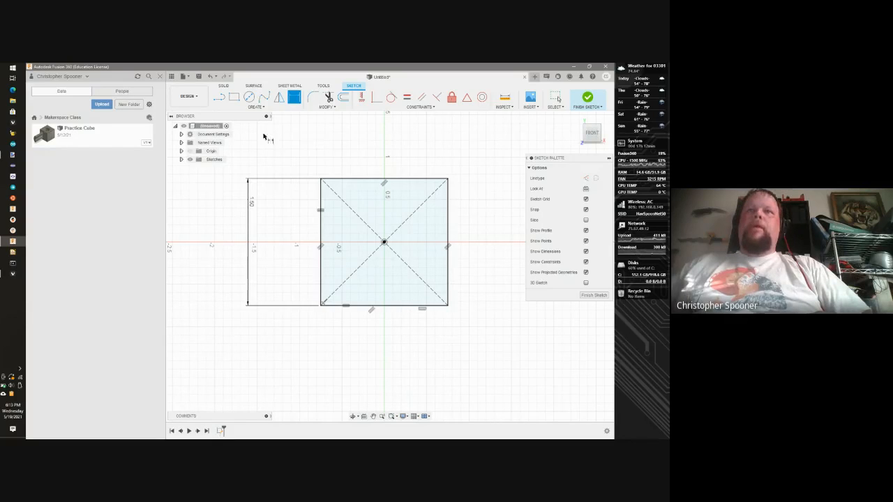
# Finish the sketch and extrude the square profile 0.125 in as a new body.
pyautogui.click(587, 99)
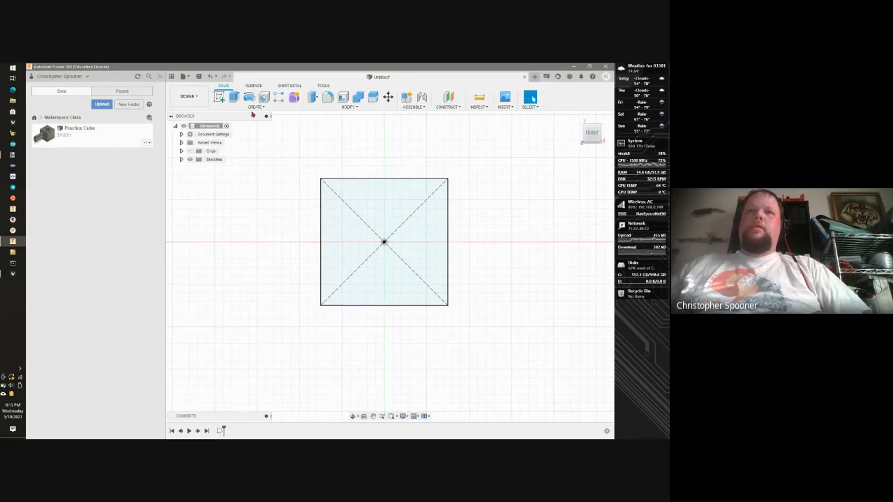
pyautogui.click(602, 130)
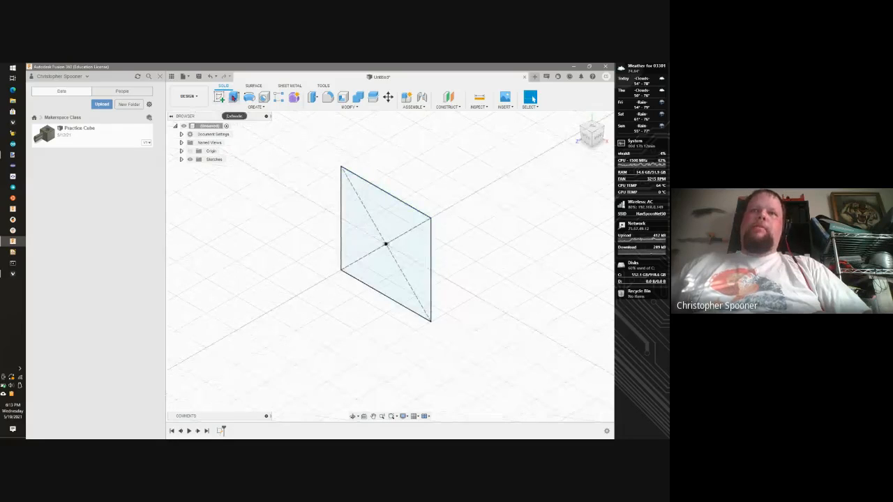
pyautogui.click(235, 98)
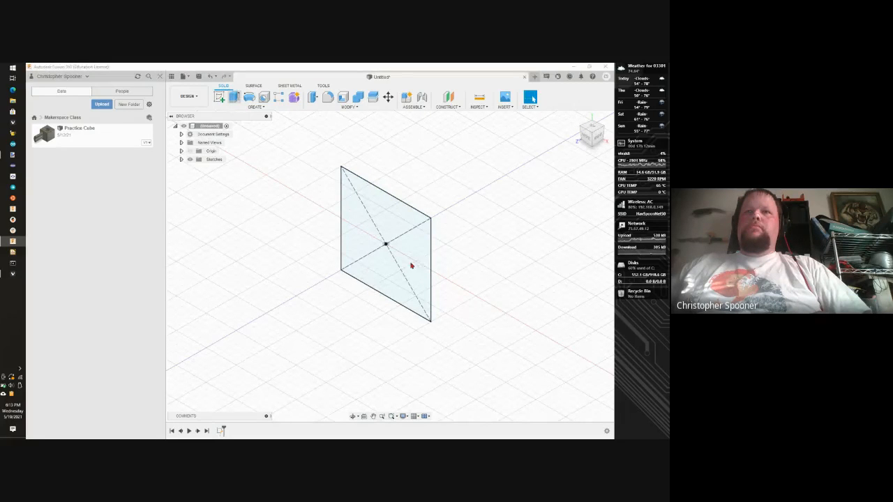
pyautogui.click(383, 225)
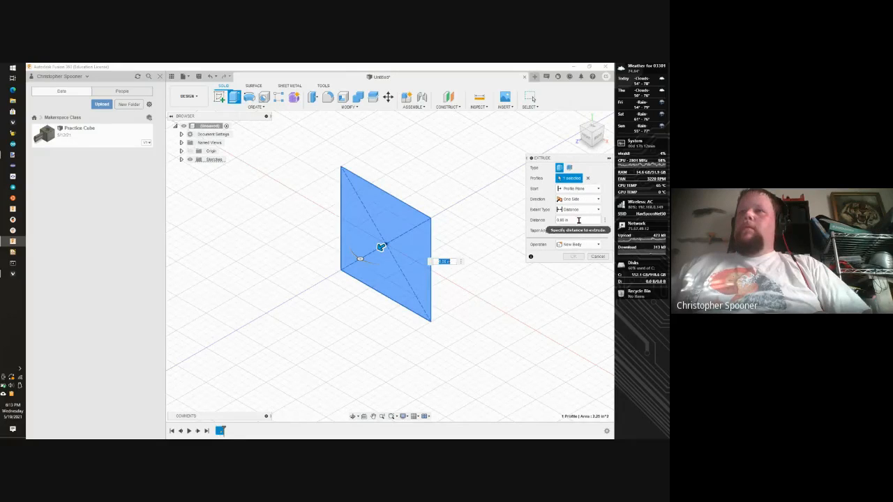
pyautogui.click(578, 220)
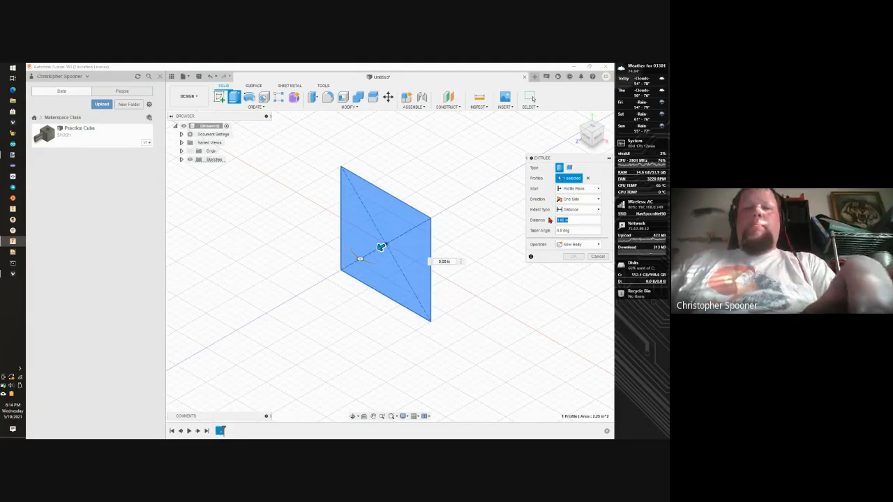
pyautogui.write('.1')
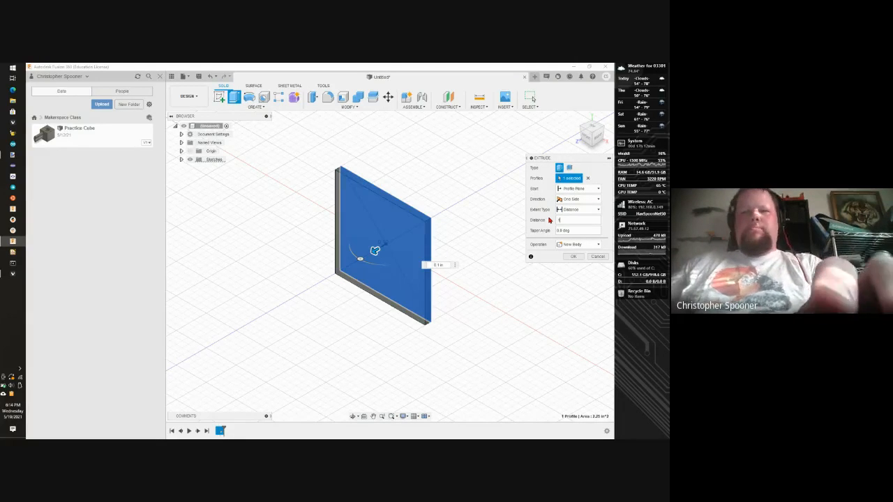
pyautogui.write('25')
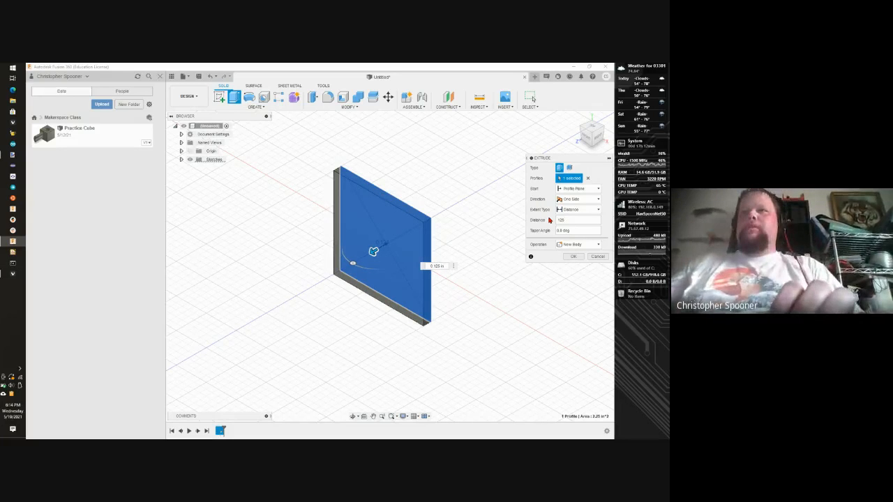
pyautogui.press('Return')
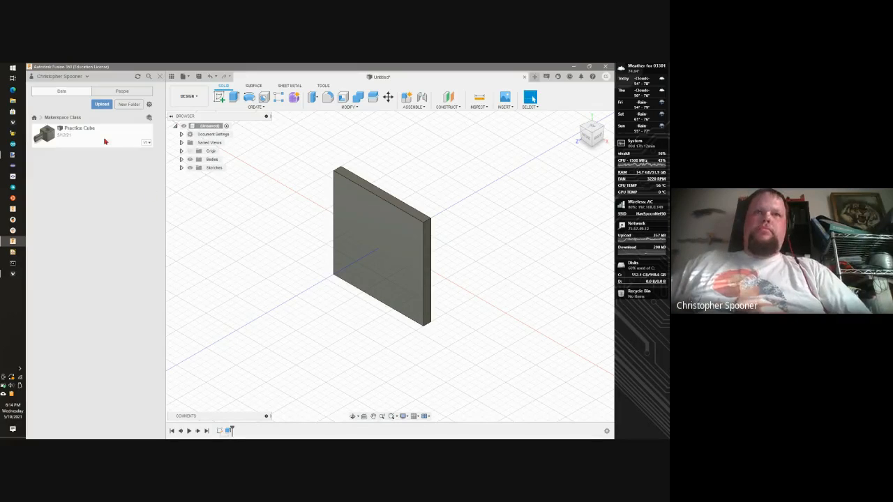
# Reopen the plate's base sketch, open its side dimension for editing, and return to the solid model.
pyautogui.doubleClick(221, 431)
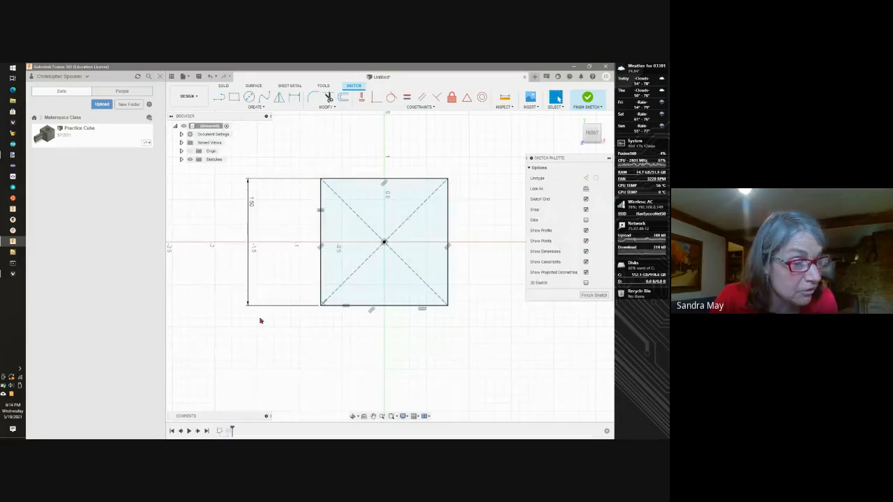
pyautogui.click(587, 99)
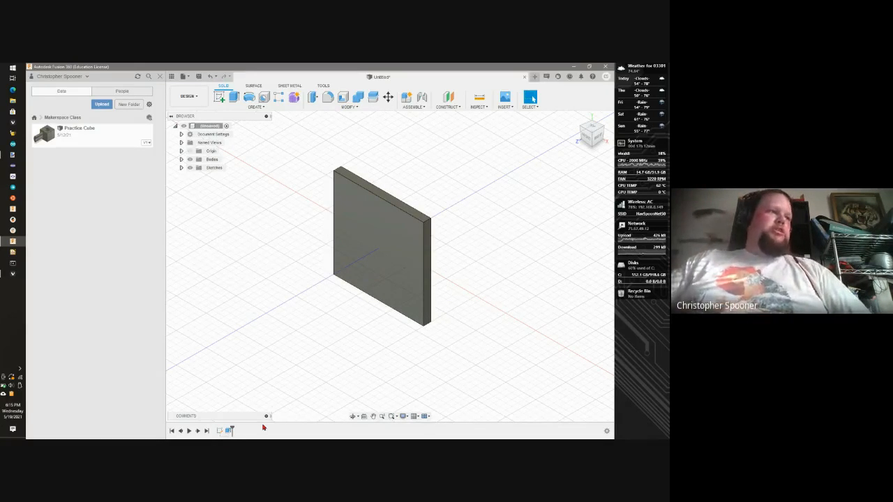
pyautogui.doubleClick(220, 432)
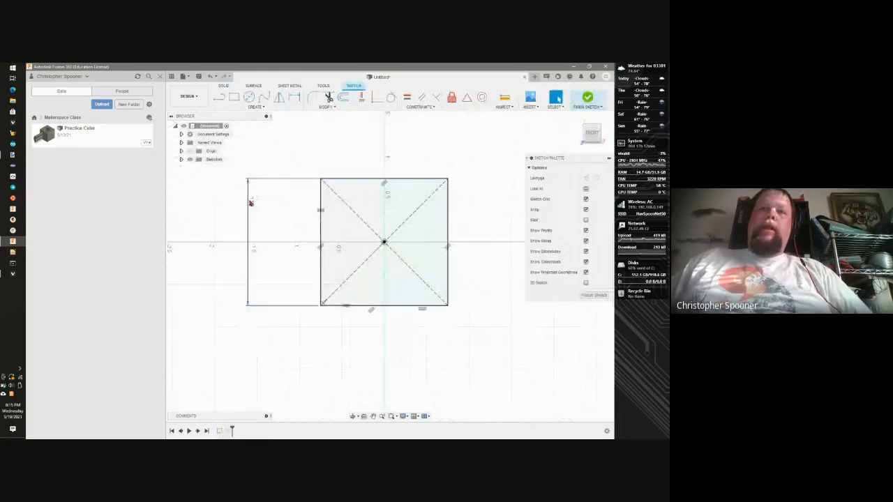
pyautogui.doubleClick(249, 201)
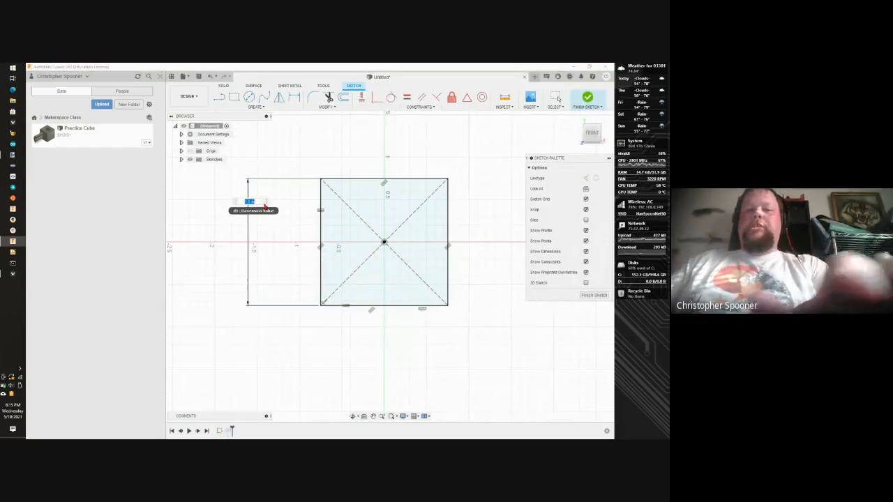
pyautogui.press('Return')
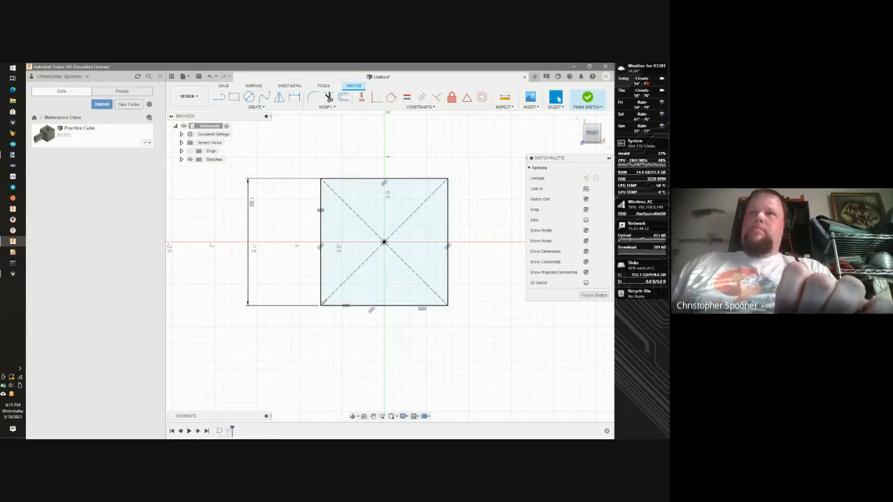
pyautogui.press('e')
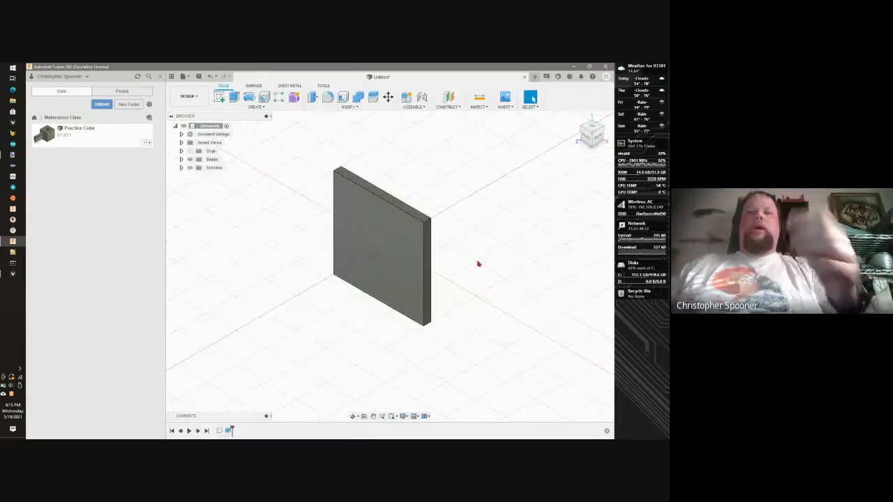
# Enlarge the plate by increasing the side dimension in its base sketch, and finish the sketch.
pyautogui.doubleClick(220, 430)
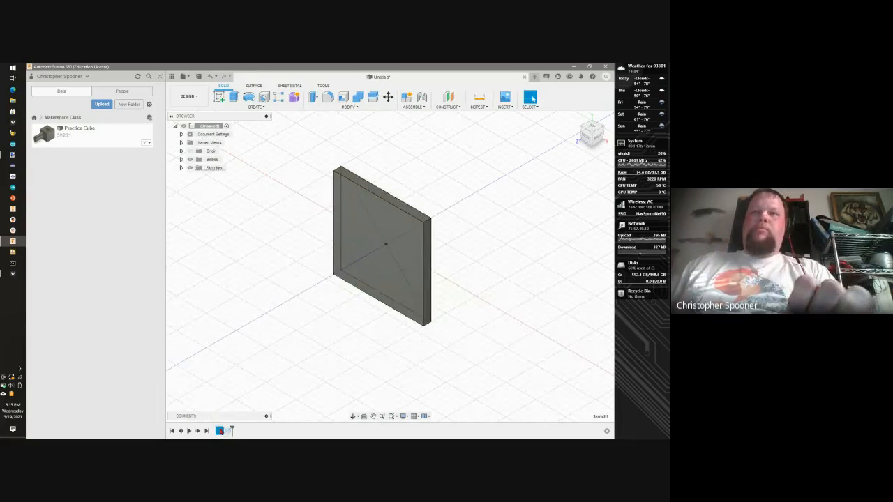
pyautogui.click(251, 202)
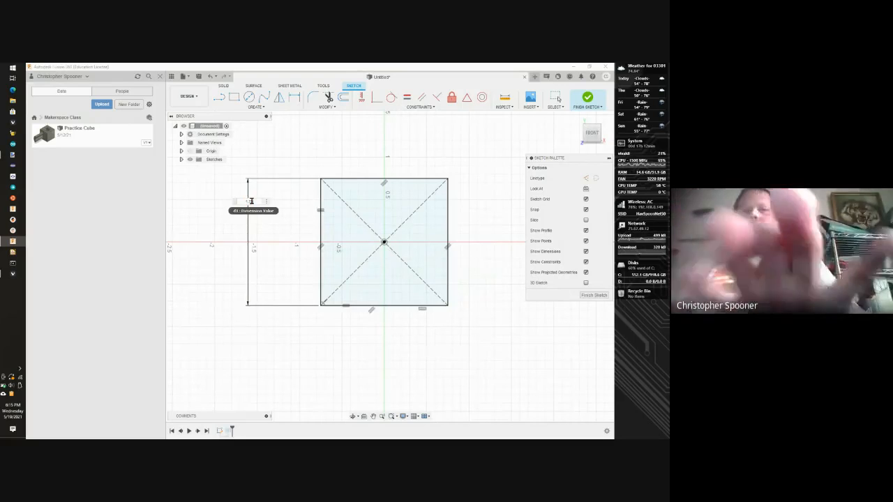
pyautogui.press('Return')
pyautogui.click(590, 102)
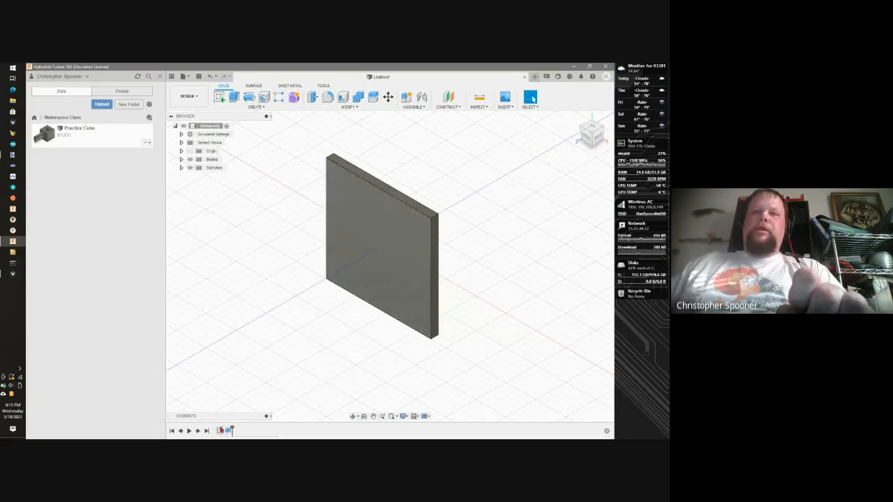
# Set the base square's side dimension back to 1.5 in and finish the sketch.
pyautogui.doubleClick(219, 431)
pyautogui.doubleClick(239, 195)
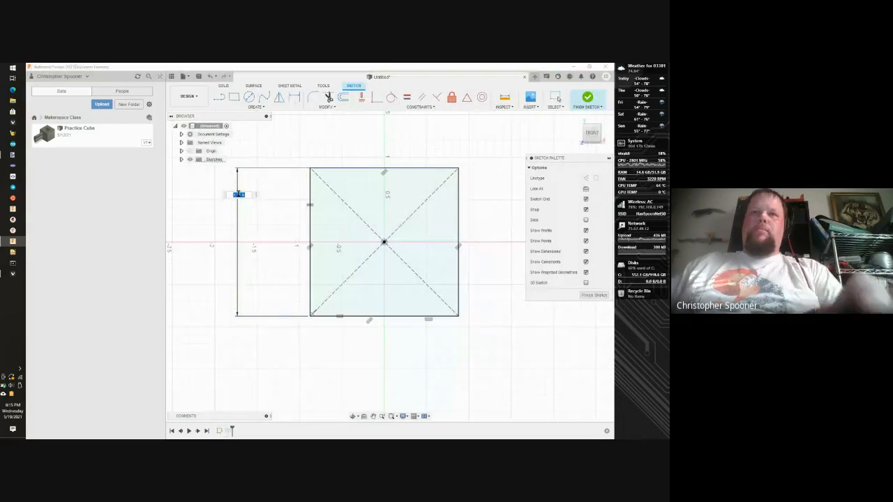
pyautogui.click(556, 98)
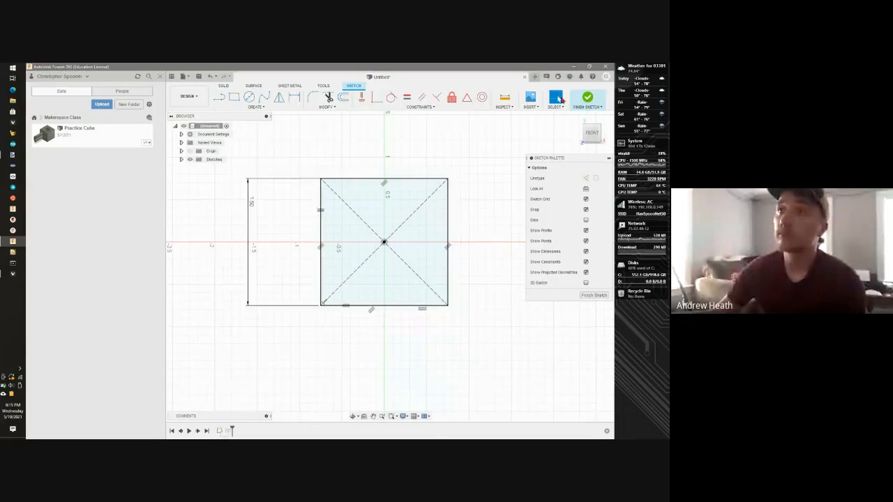
pyautogui.click(589, 97)
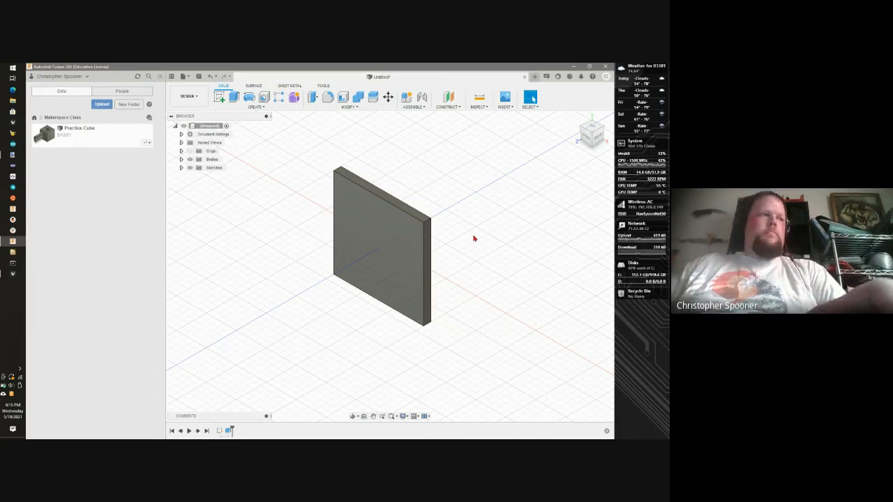
# Recheck the reference drawing in paint.net, and in Fusion 360 start a new sketch on the plate's front face.
pyautogui.hotkey('alt', 'Tab')
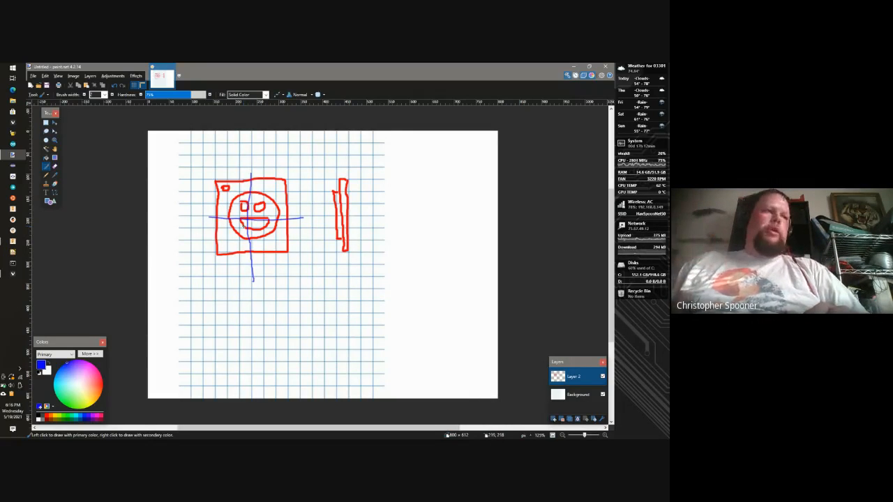
pyautogui.hotkey('alt', 'Tab')
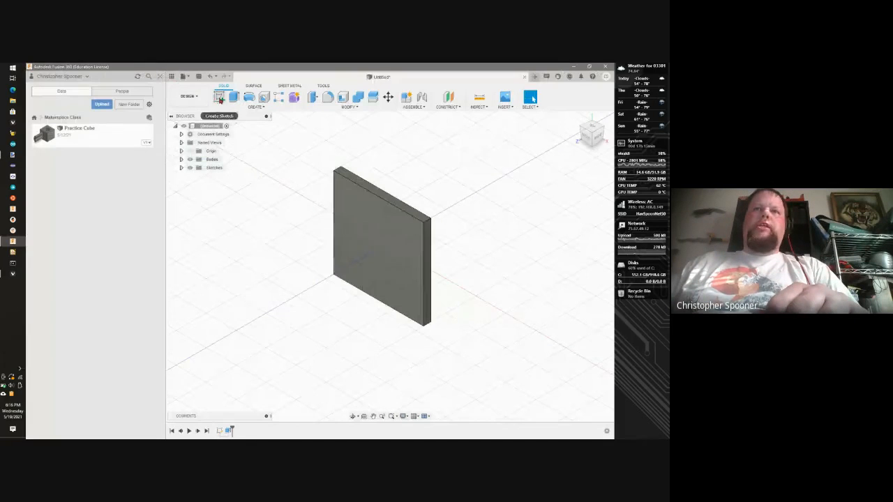
pyautogui.click(218, 99)
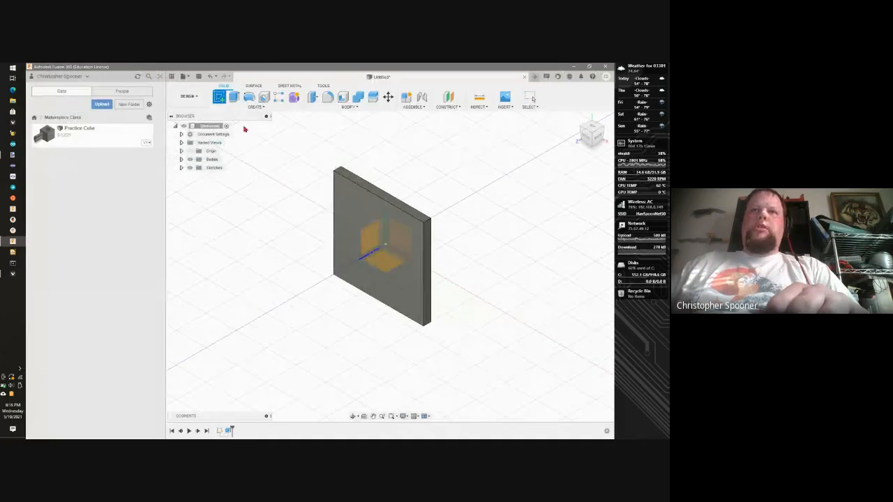
pyautogui.click(427, 314)
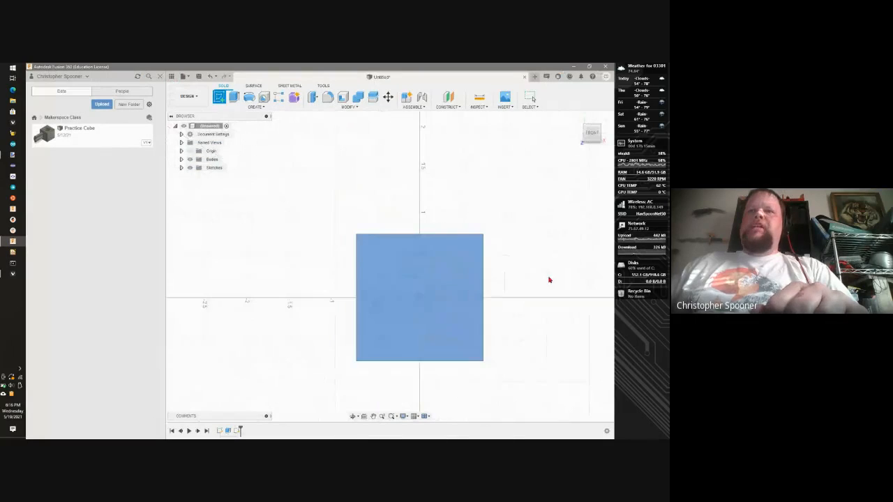
pyautogui.scroll(4, 335, 249)
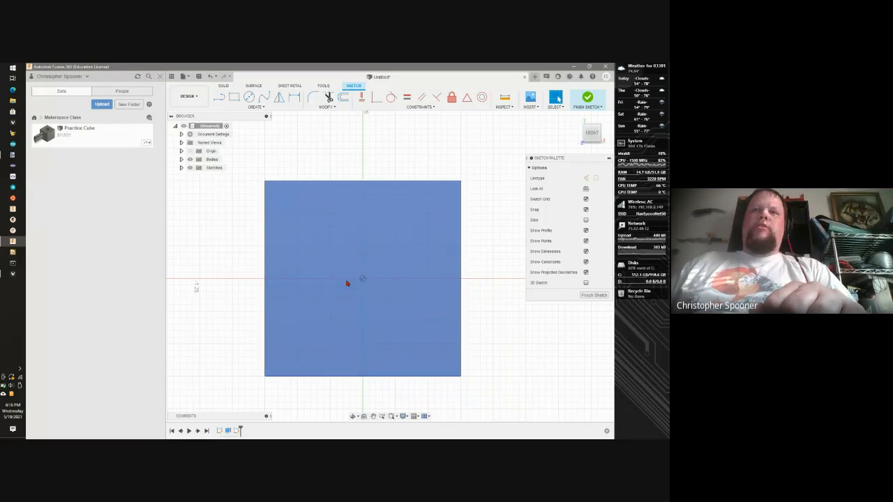
# Sketch a circle about 1.34 in in diameter centred on the origin for the smiley's face outline.
pyautogui.click(249, 97)
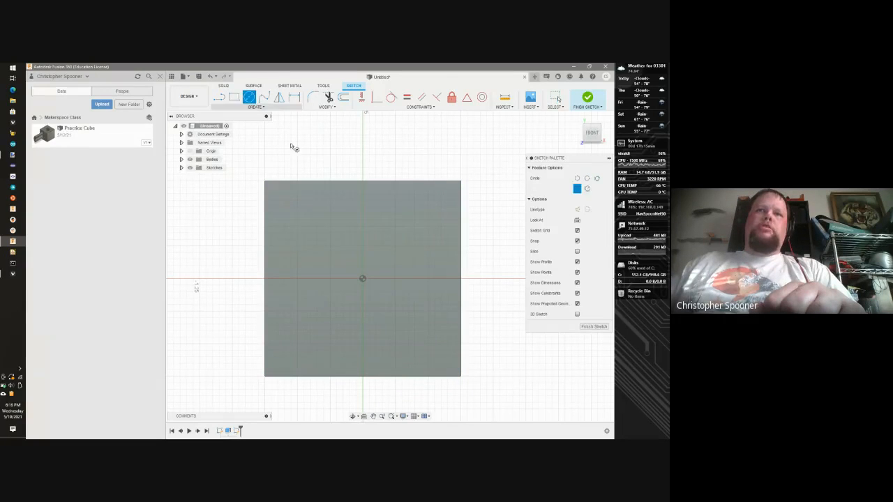
pyautogui.click(362, 279)
pyautogui.click(304, 214)
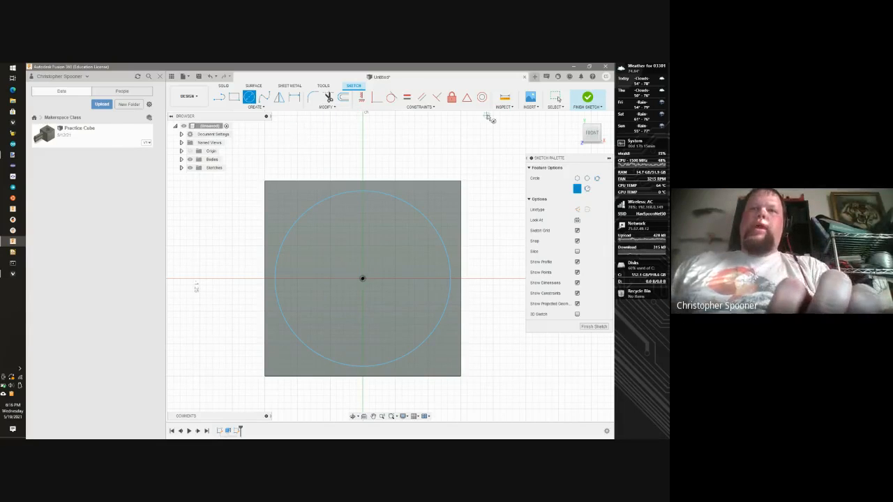
# Dimension the face circle's diameter to 1 in and finish the sketch.
pyautogui.click(294, 100)
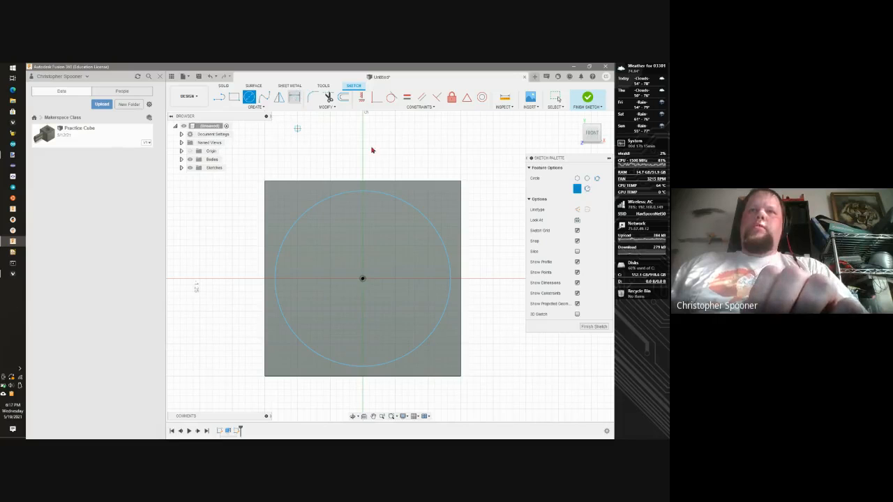
pyautogui.click(421, 214)
pyautogui.click(422, 157)
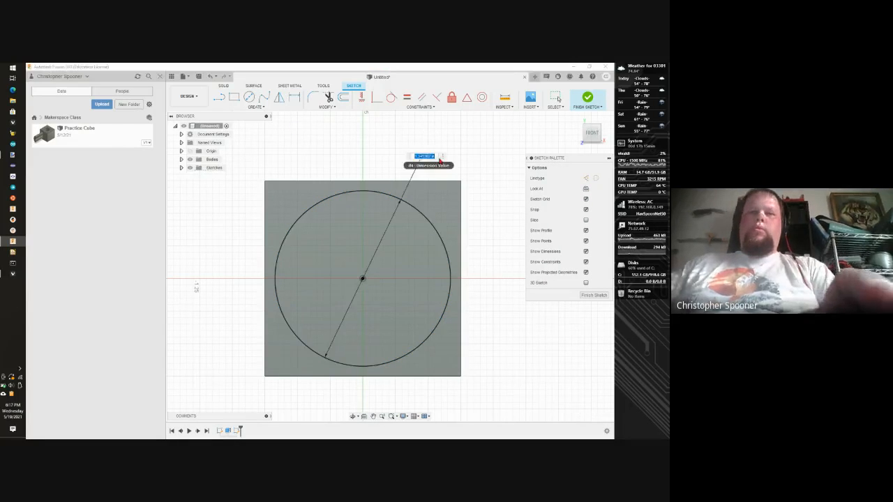
pyautogui.write('1')
pyautogui.press('Return')
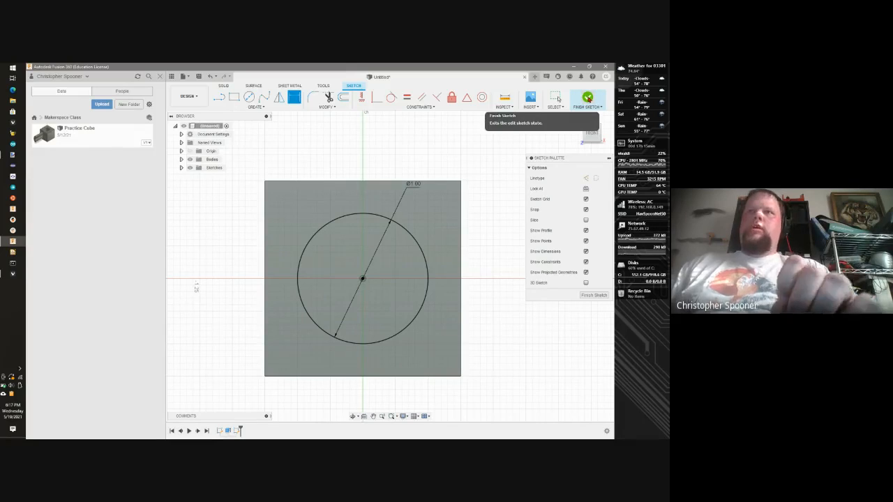
pyautogui.click(588, 98)
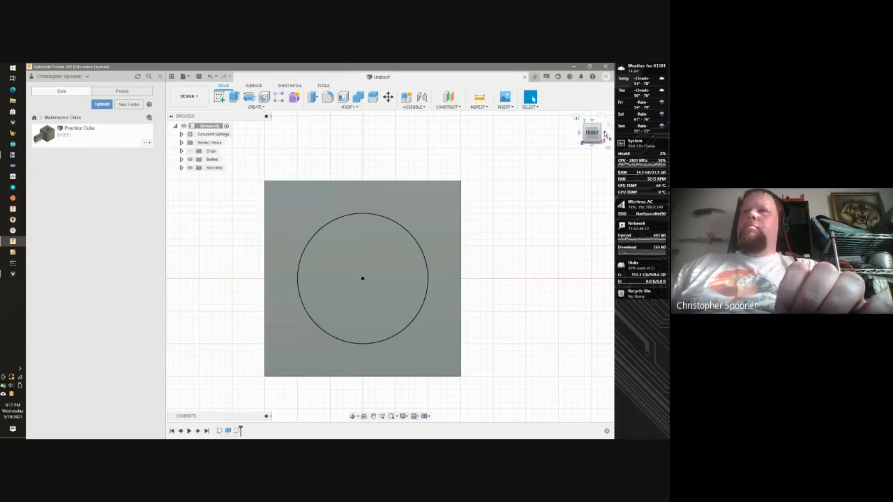
# Extrude the circle 1.25 in outward from the plate's front face.
pyautogui.click(576, 118)
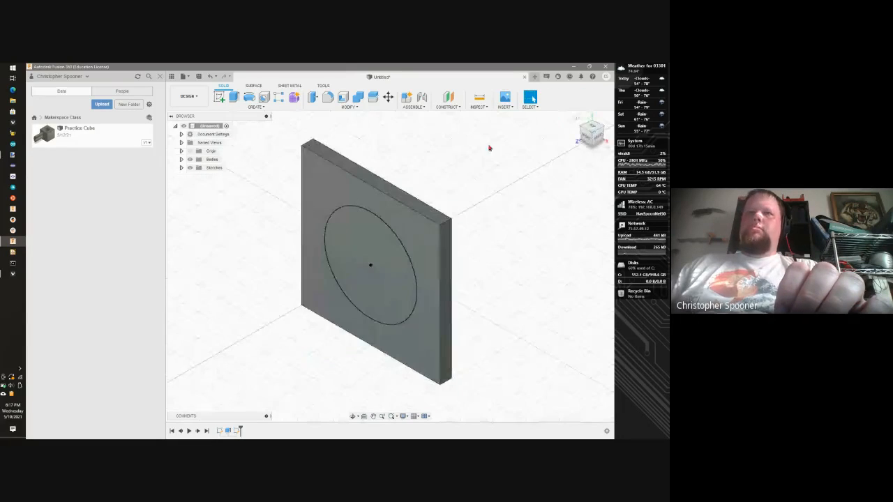
pyautogui.click(234, 97)
pyautogui.click(380, 269)
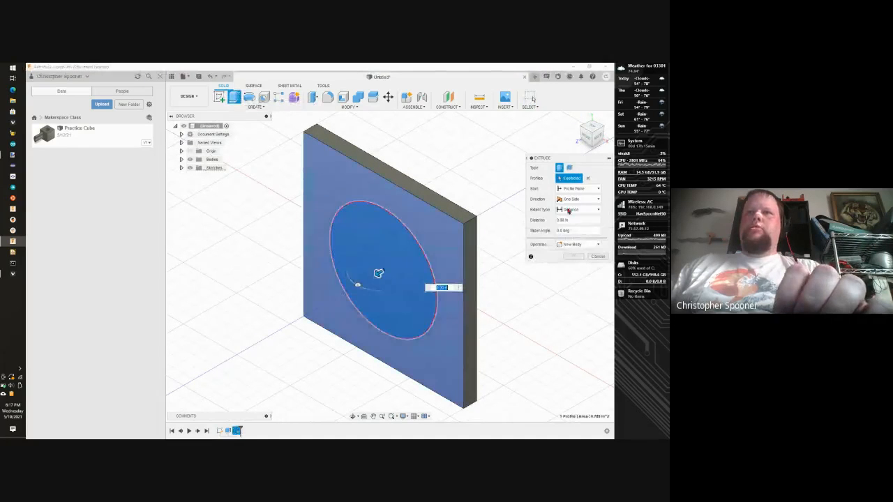
pyautogui.click(584, 220)
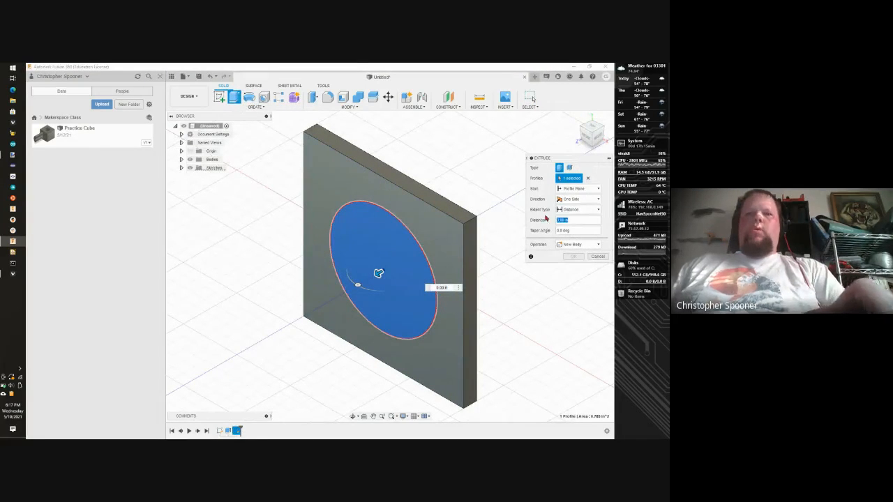
pyautogui.write('1')
pyautogui.press('Return')
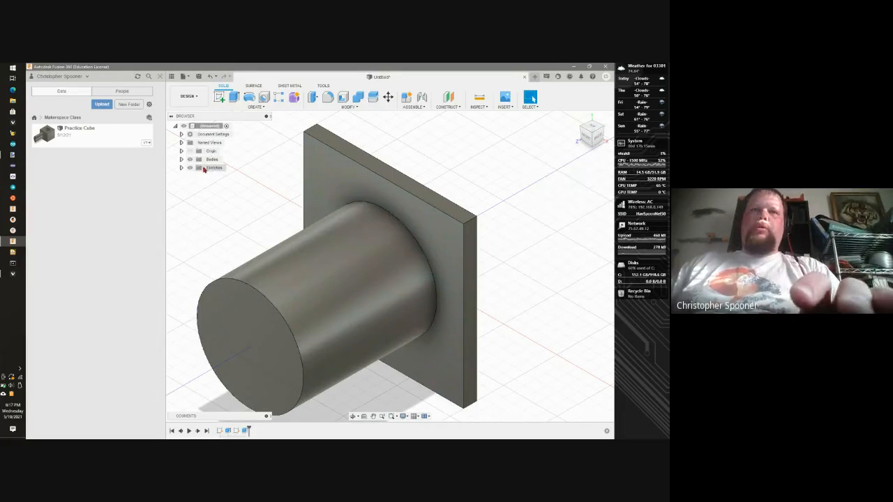
# Edit the circle's extrusion and set its distance to 0.125 in.
pyautogui.doubleClick(245, 430)
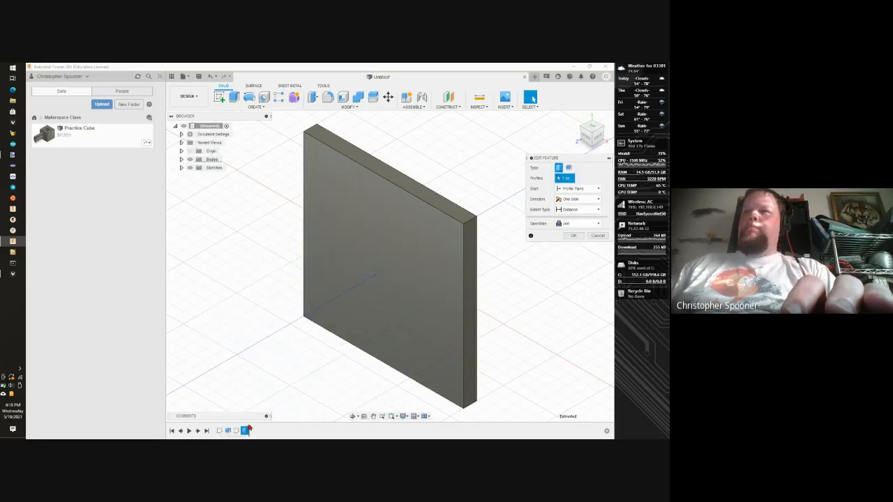
pyautogui.write('.75')
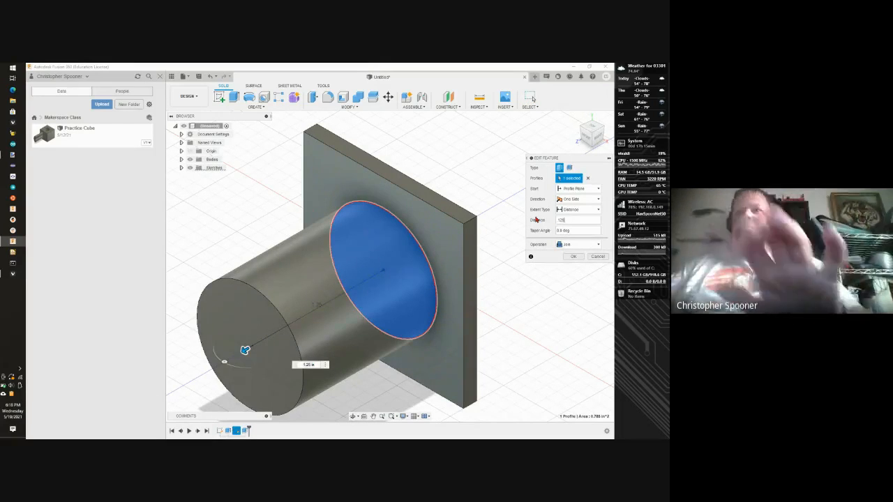
pyautogui.press('Return')
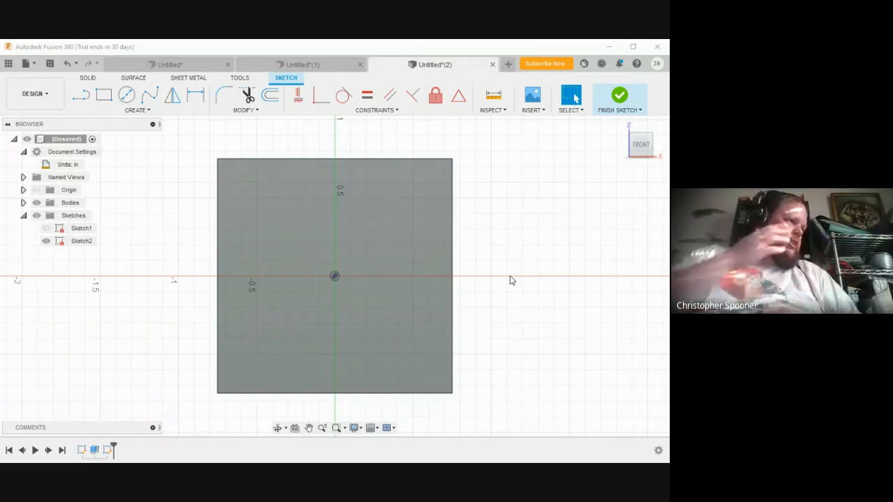
# Finish the empty front-face sketch in the second participant's design and check Sketch2 and the plate's face from an angle.
pyautogui.click(614, 105)
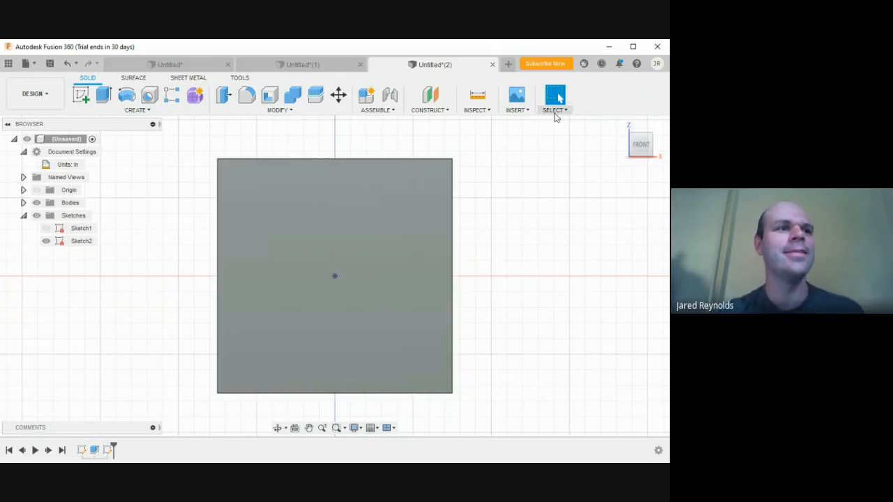
pyautogui.click(278, 428)
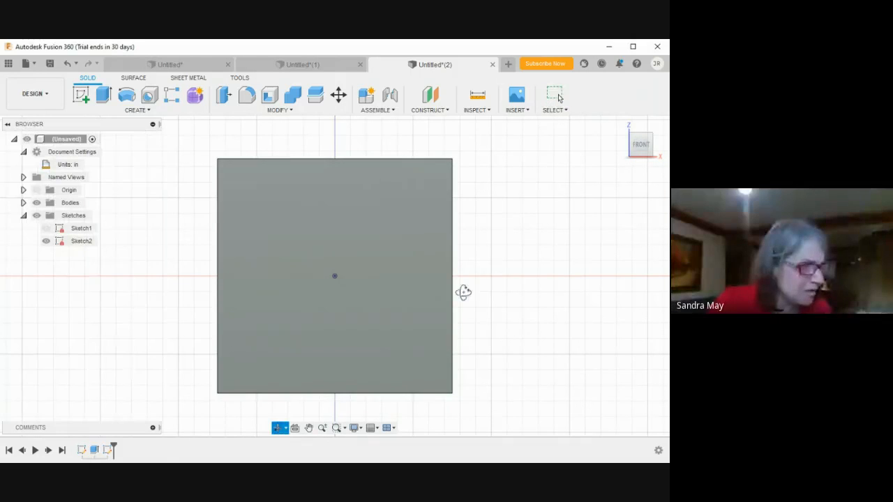
pyautogui.moveTo(462, 293); pyautogui.dragTo(479, 259)
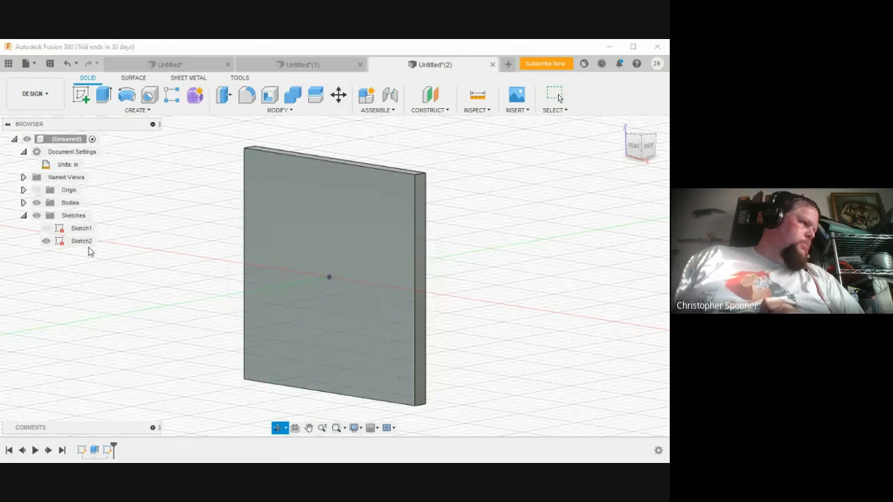
pyautogui.press('Escape')
pyautogui.click(80, 242)
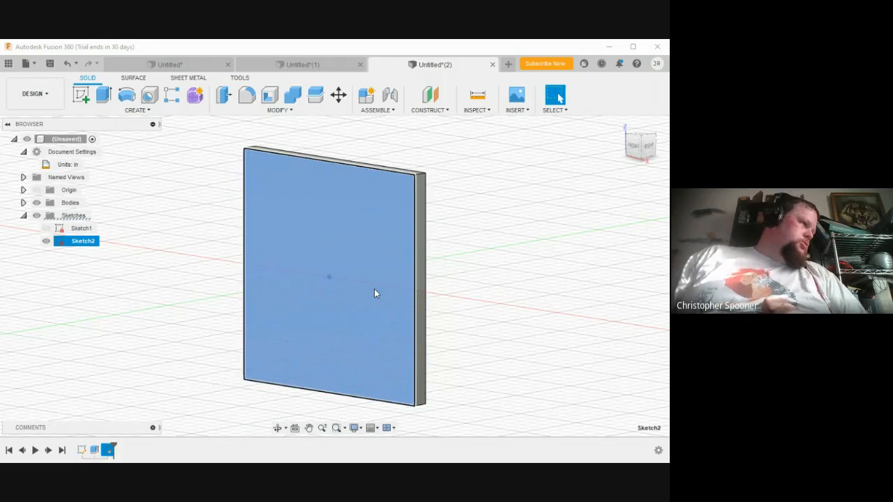
pyautogui.click(357, 286)
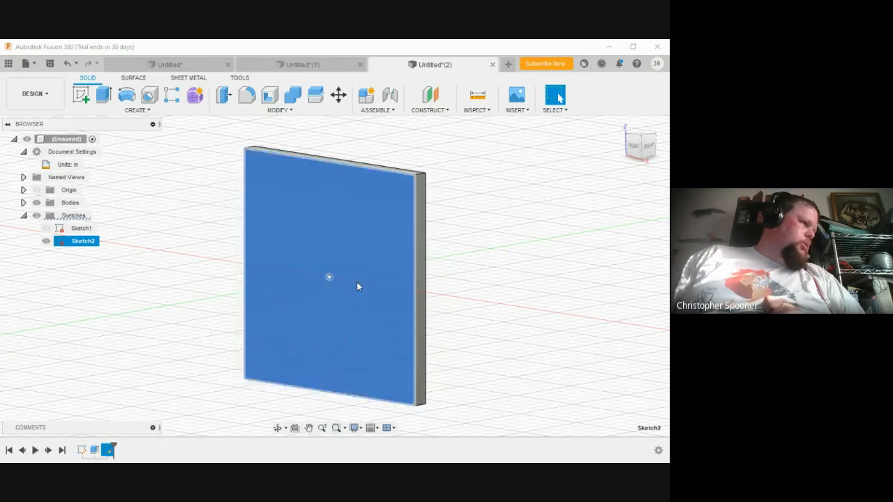
# Reopen Sketch2 and sketch a circle about 0.65 in in diameter centred on the origin.
pyautogui.doubleClick(85, 240)
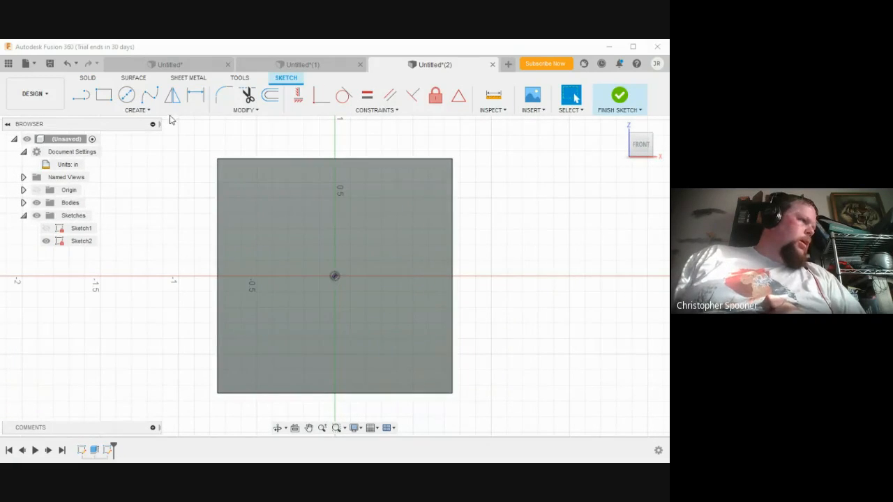
pyautogui.press('c')
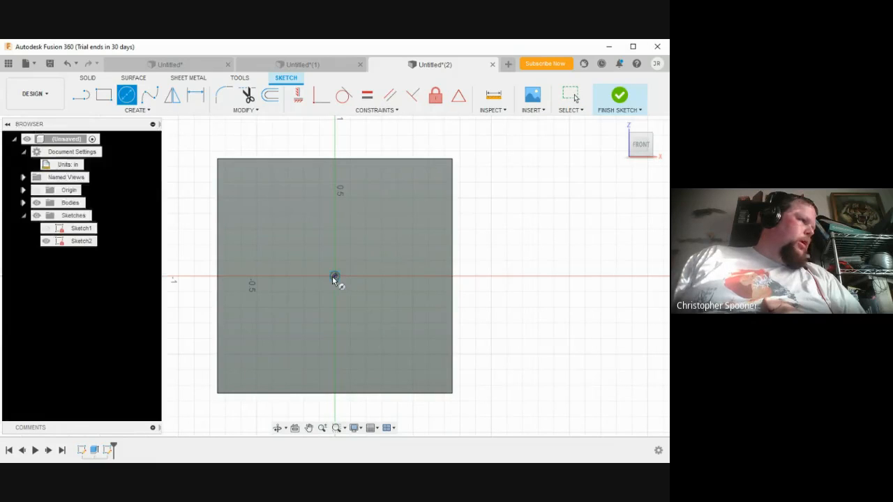
pyautogui.click(334, 277)
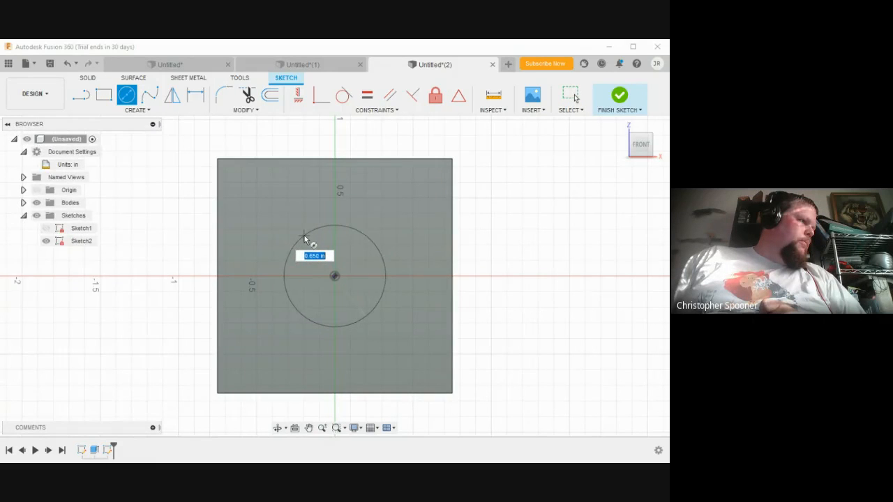
pyautogui.click(305, 238)
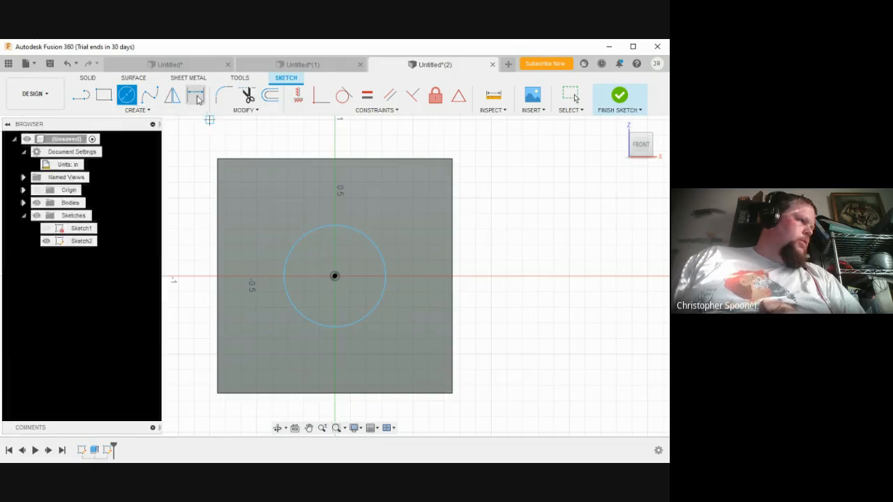
# Dimension the new circle's diameter to 1 in and finish the sketch.
pyautogui.press('d')
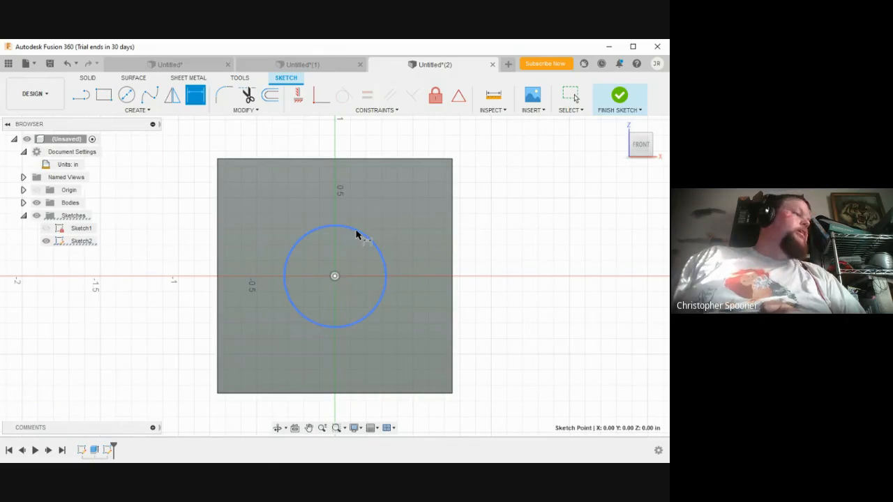
pyautogui.click(387, 268)
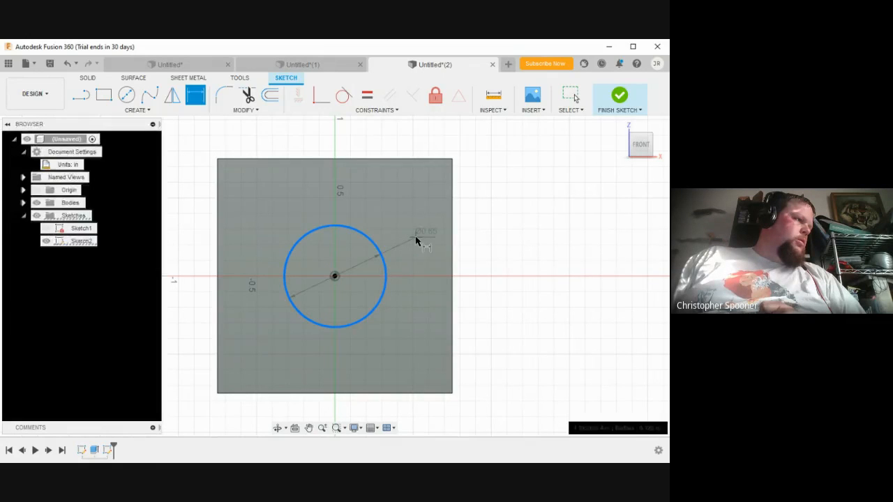
pyautogui.click(417, 238)
pyautogui.write('5')
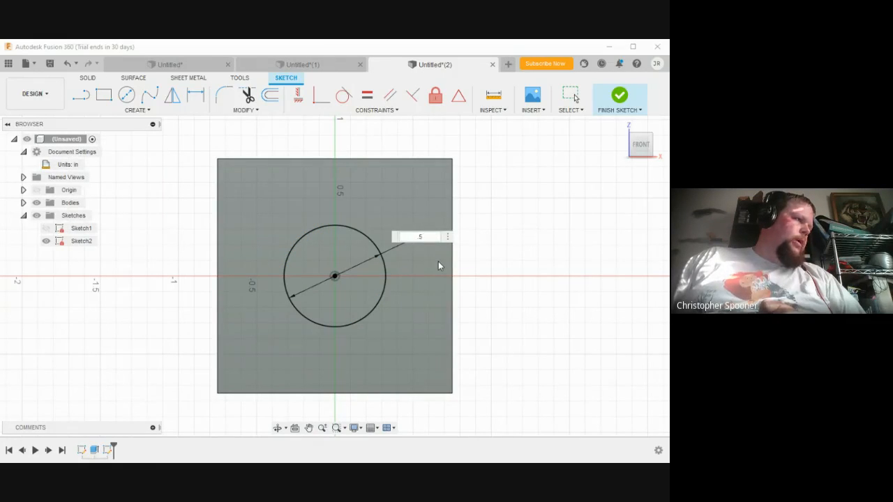
pyautogui.write('1')
pyautogui.press('Return')
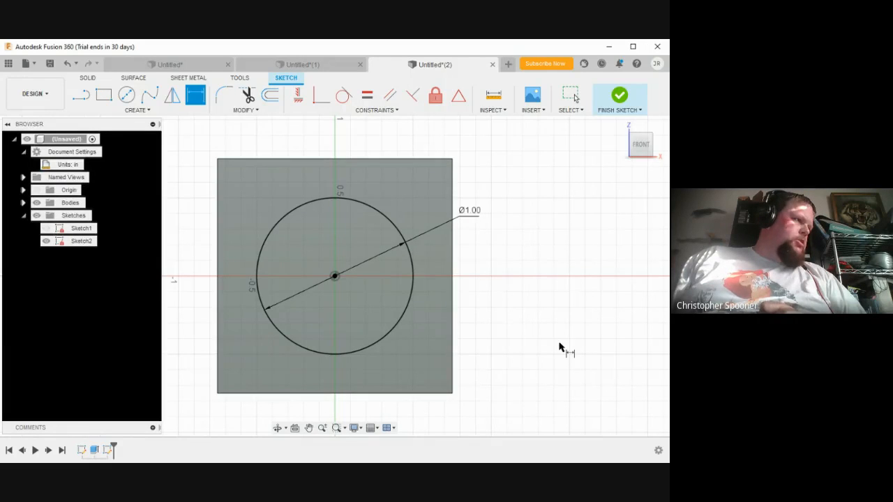
pyautogui.click(617, 101)
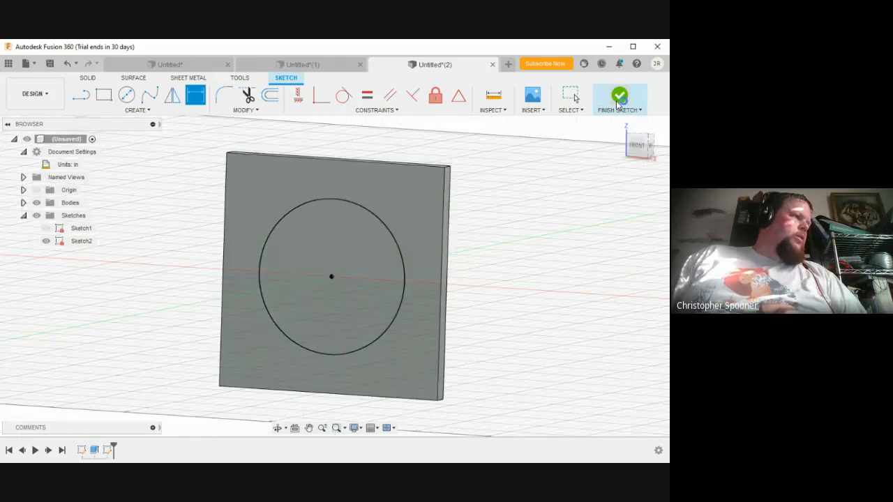
pyautogui.click(362, 224)
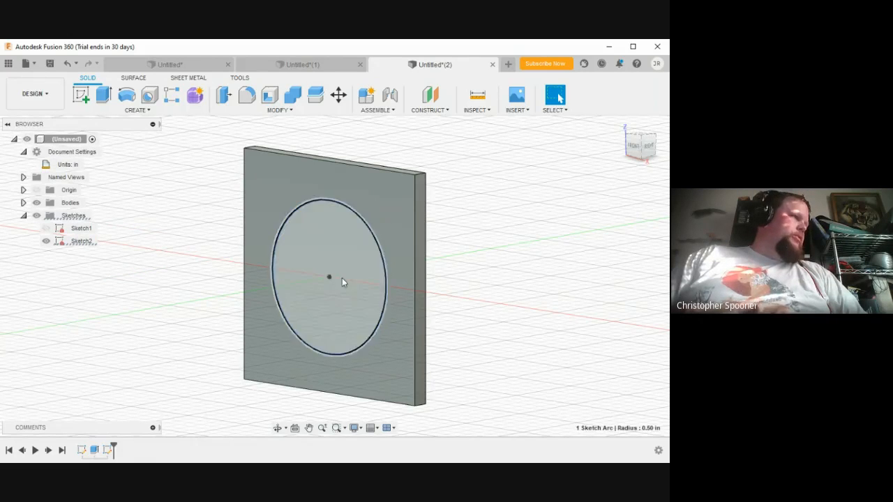
pyautogui.press('d')
pyautogui.press('Escape')
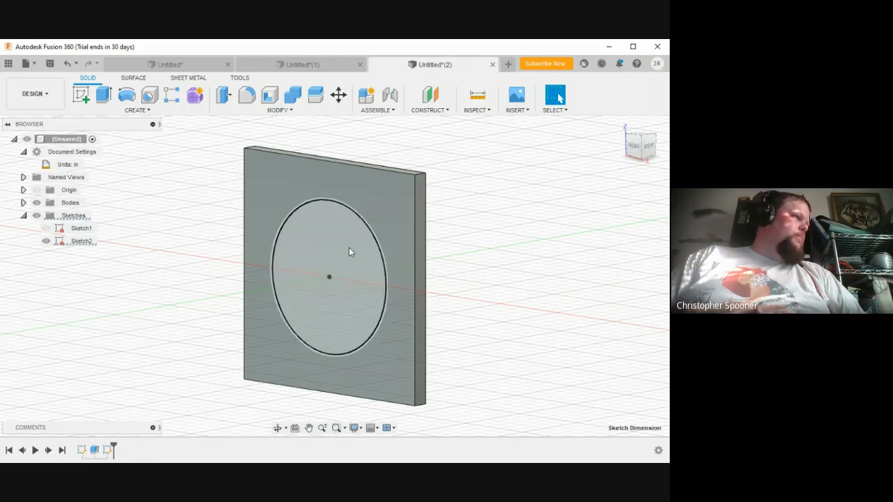
pyautogui.click(349, 252)
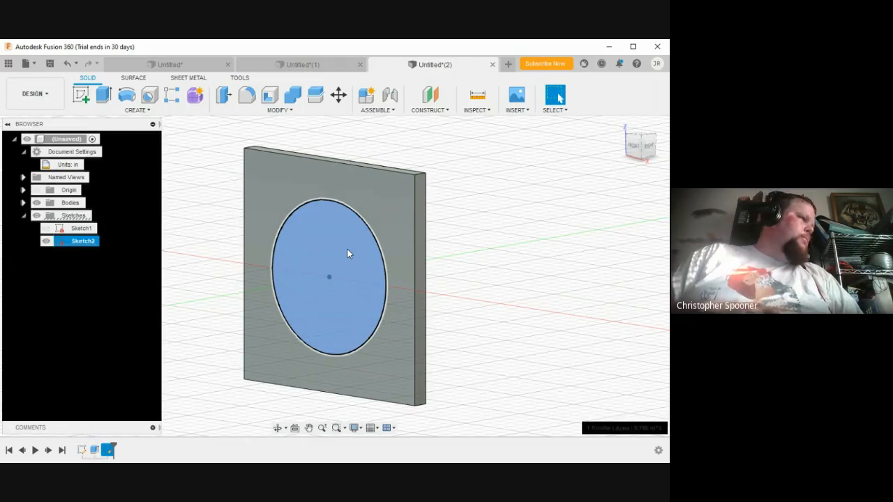
pyautogui.press('Escape')
# Extrude the 1 in circle profile 0.125 in from the front face, joined to the plate.
pyautogui.click(102, 95)
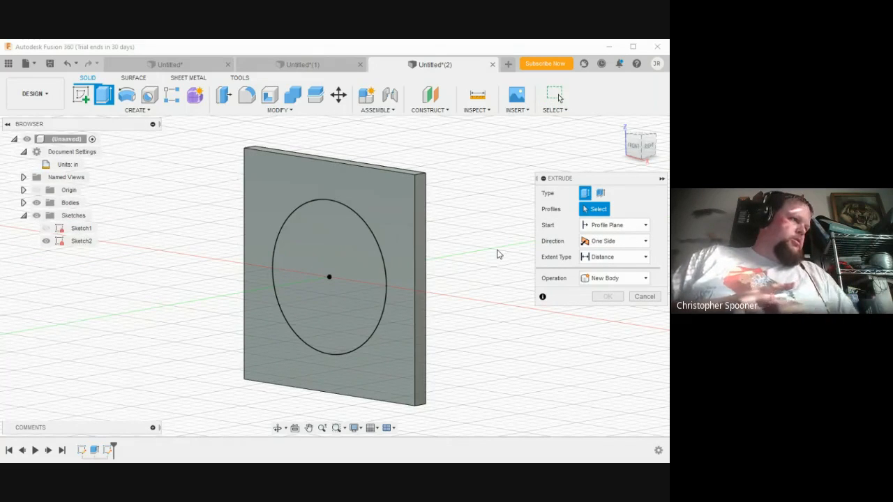
pyautogui.click(359, 244)
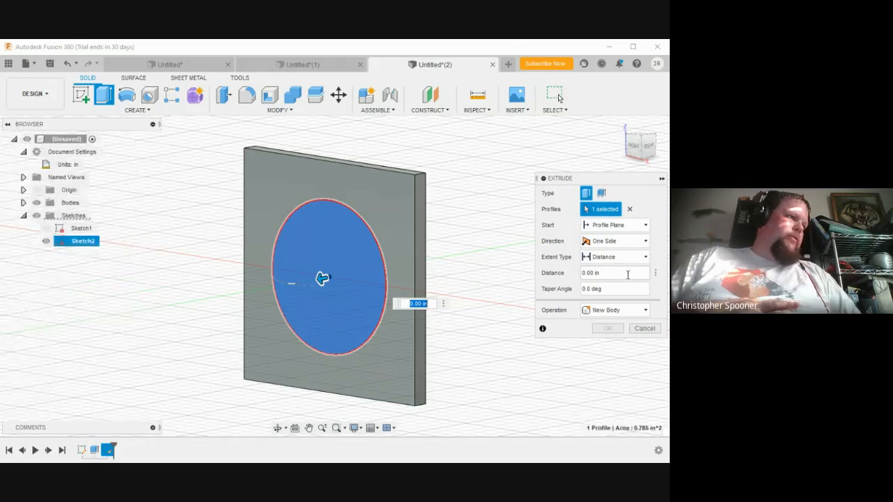
pyautogui.click(617, 273)
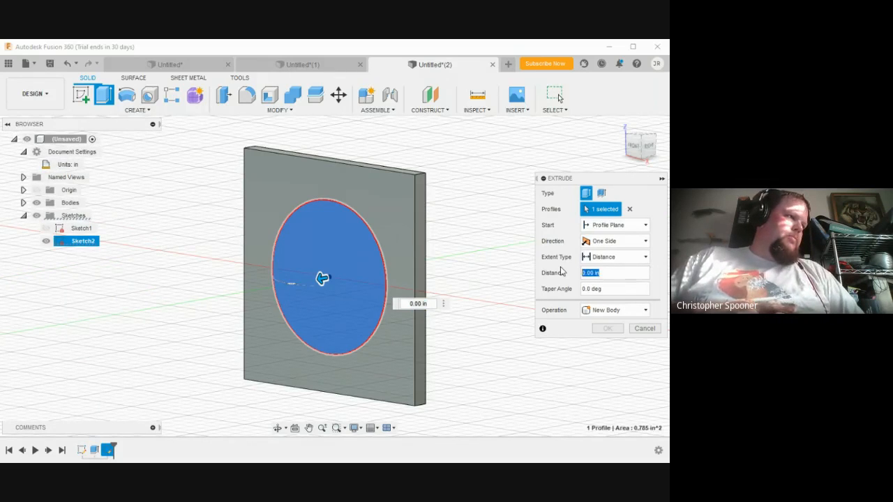
pyautogui.write('1')
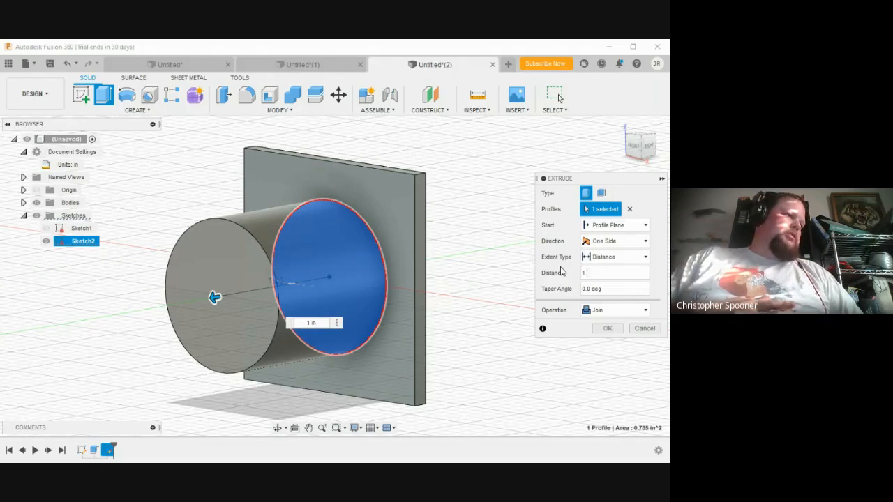
pyautogui.write('.12')
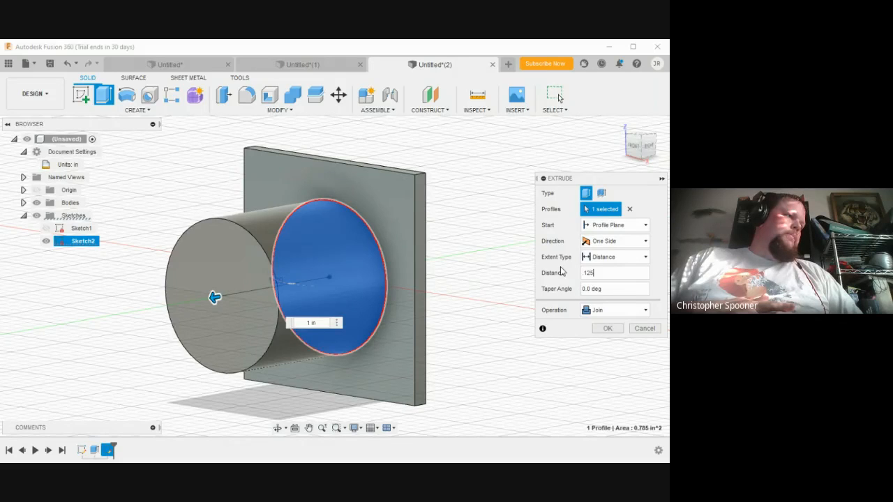
pyautogui.write('5')
pyautogui.click(610, 328)
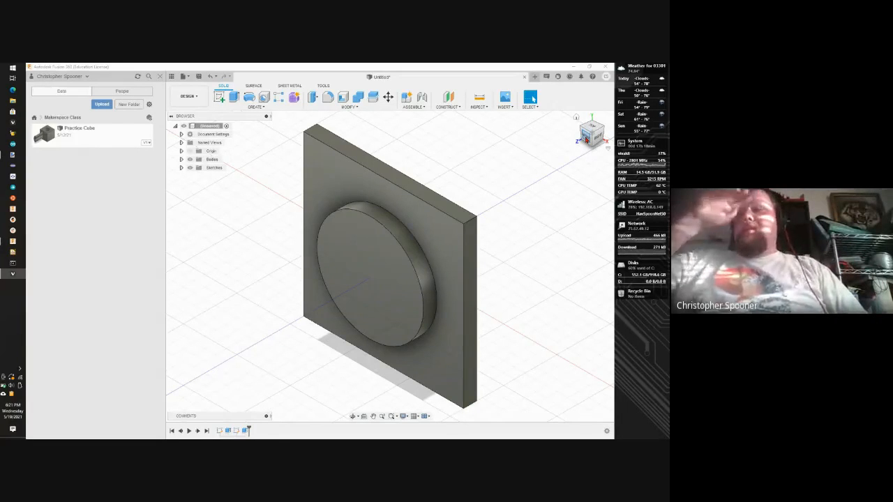
# Check the front view against the hand-drawn reference in paint.net, and create a new sketch on the raised disc's front face in Fusion 360.
pyautogui.click(587, 139)
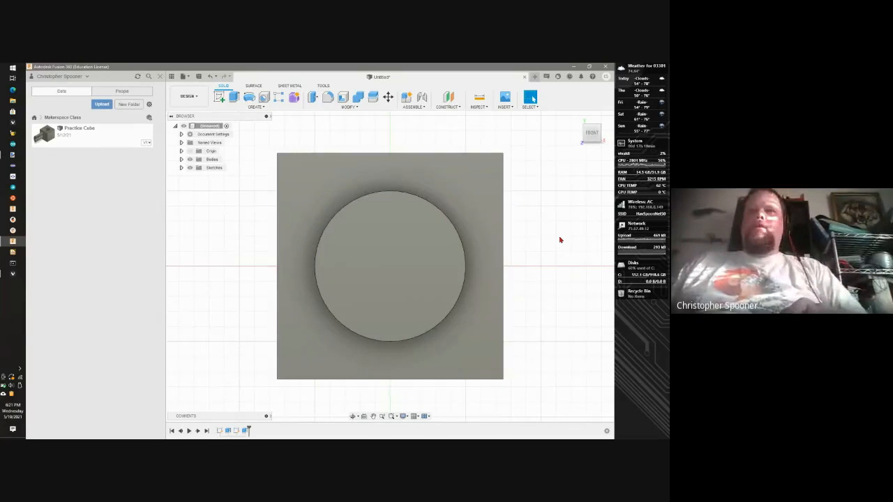
pyautogui.scroll(-1, 514, 267)
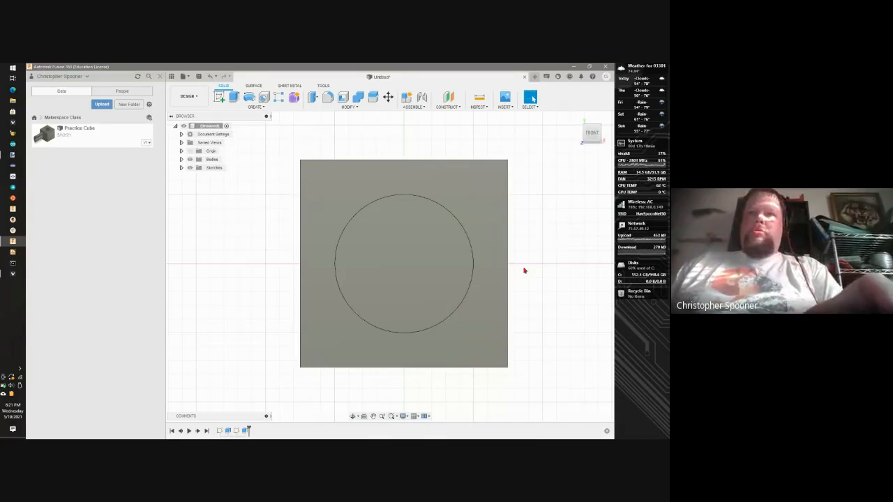
pyautogui.hotkey('alt', 'Tab')
pyautogui.hotkey('alt', 'Tab')
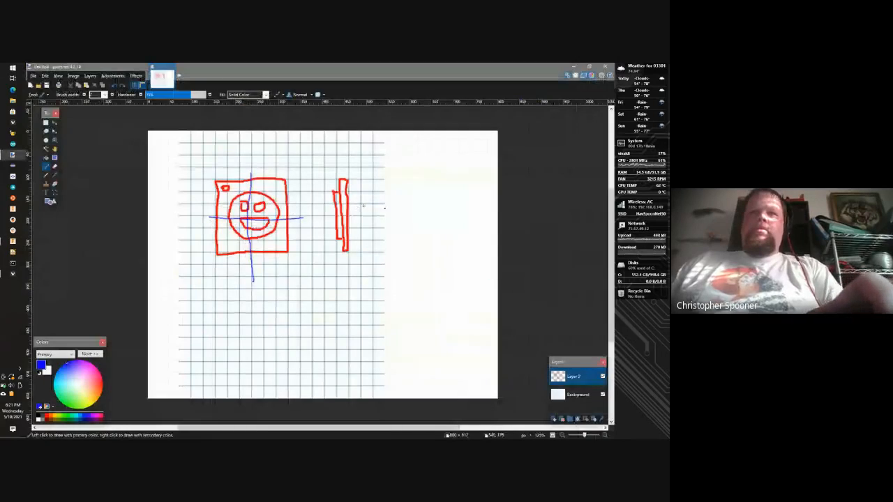
pyautogui.hotkey('alt', 'Tab')
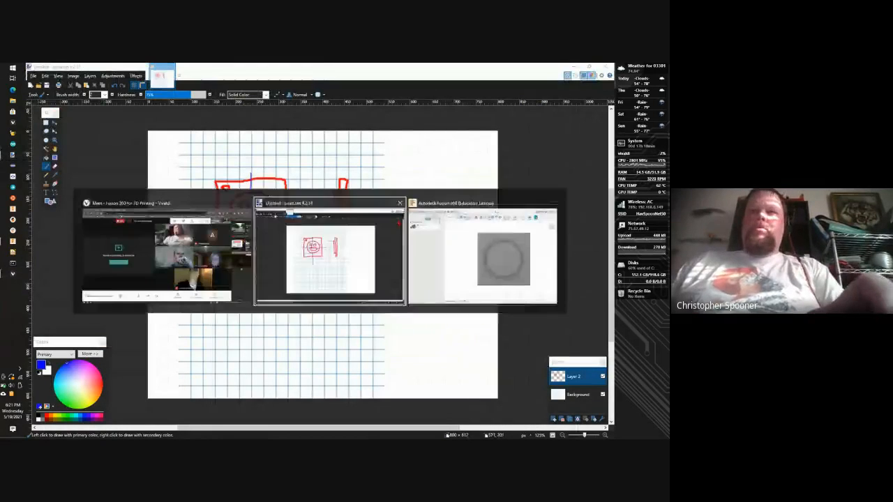
pyautogui.hotkey('alt', 'Tab')
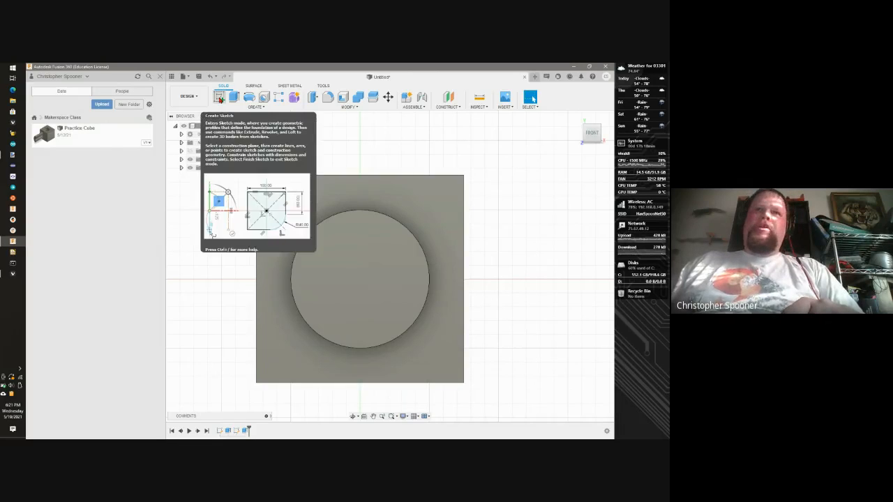
pyautogui.click(220, 99)
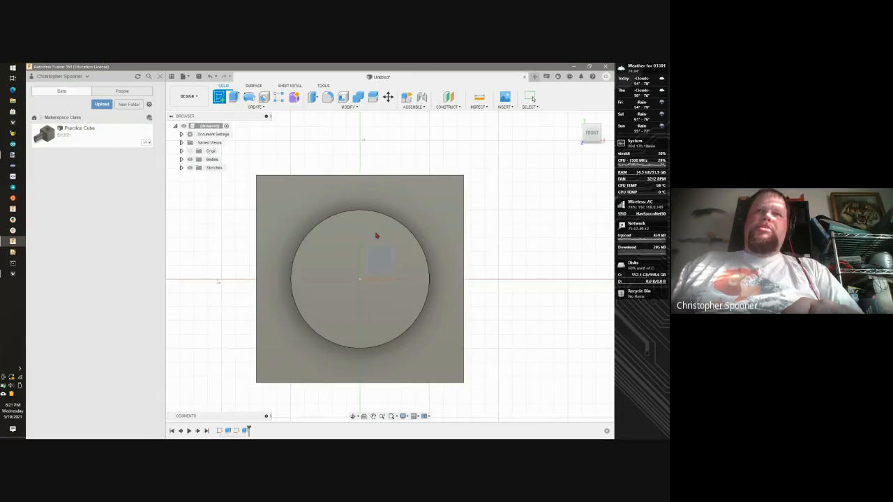
pyautogui.click(400, 244)
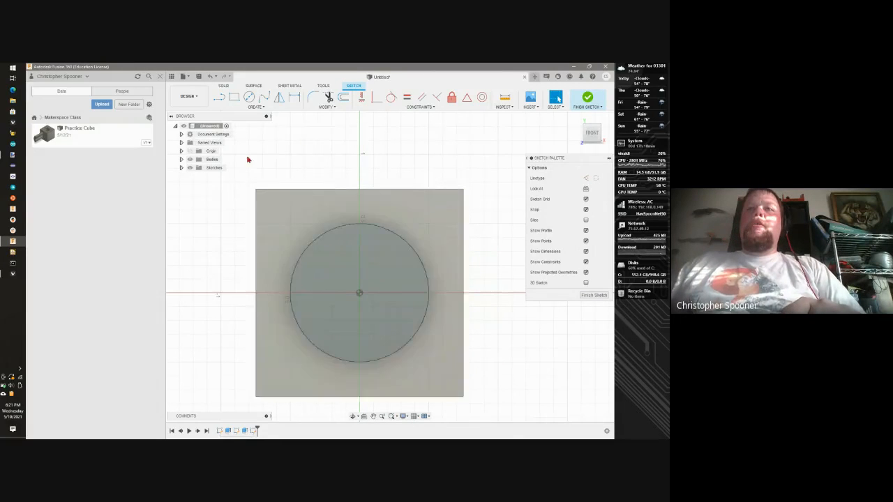
# Sketch a short vertical line in the disc's upper-left quarter for the eye, following the reference drawing.
pyautogui.click(220, 98)
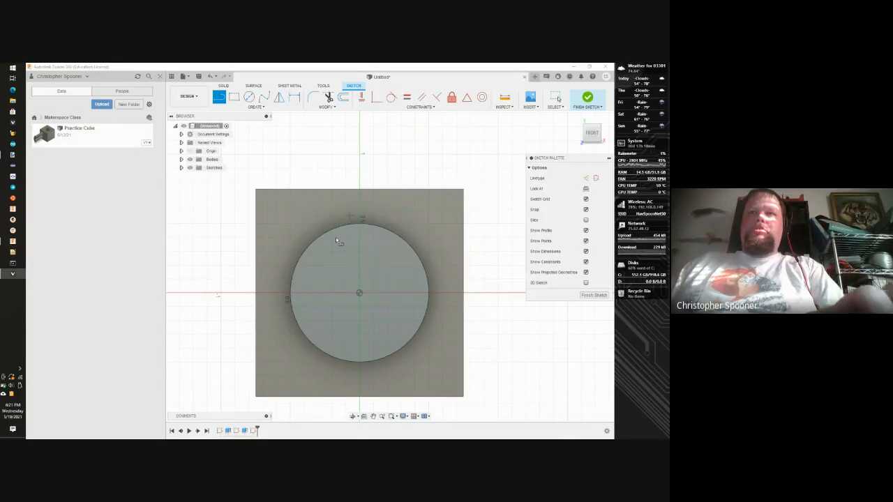
pyautogui.hotkey('alt', 'Tab')
pyautogui.hotkey('alt', 'Tab')
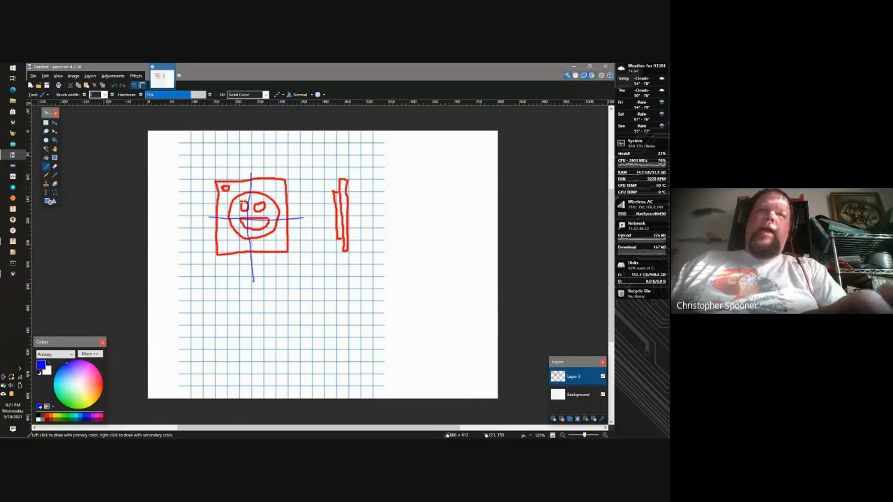
pyautogui.hotkey('alt', 'Tab')
pyautogui.hotkey('alt', 'Tab')
pyautogui.hotkey('alt', 'Tab')
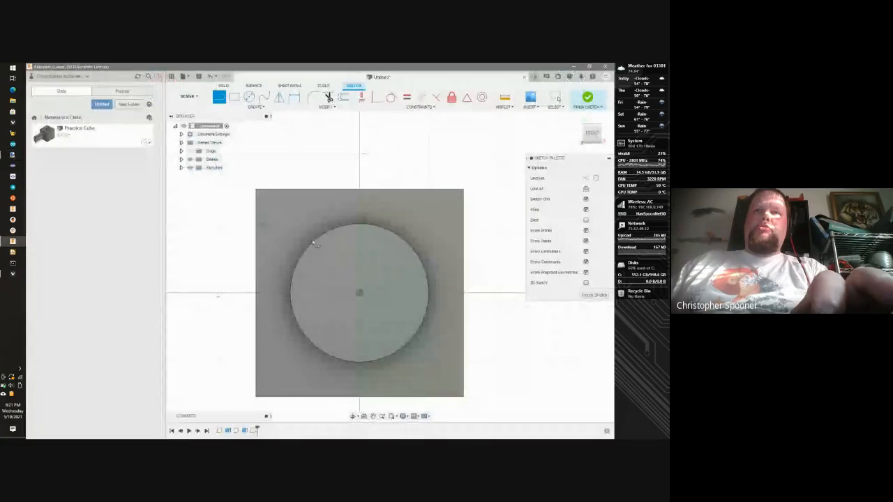
pyautogui.click(334, 247)
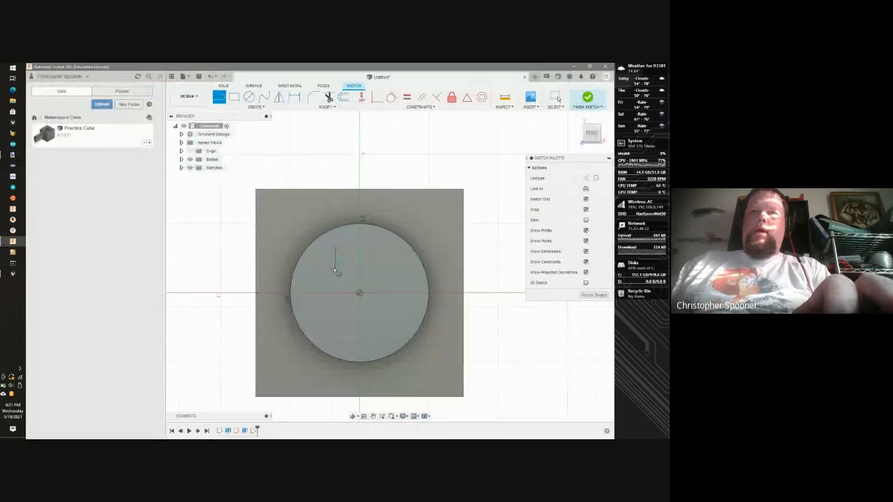
pyautogui.press('Escape')
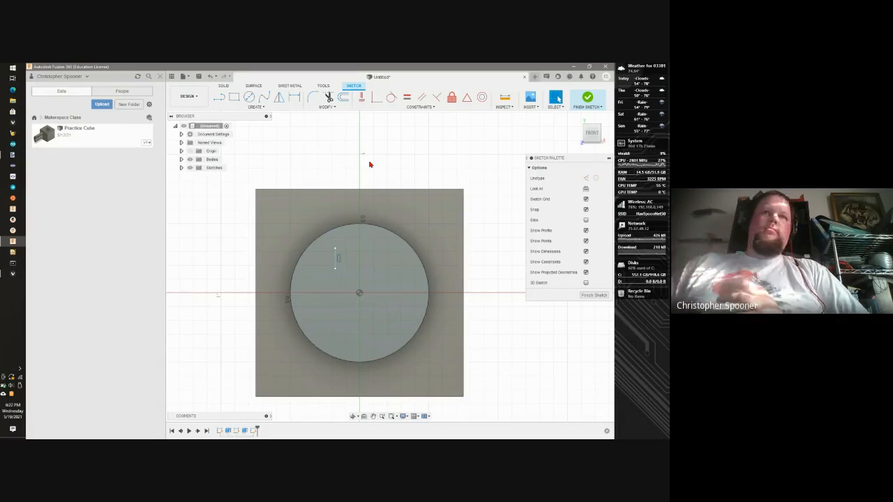
# Try a three-point arc between the eye line's endpoints, bulging toward the disc's left edge, and undo it.
pyautogui.click(256, 107)
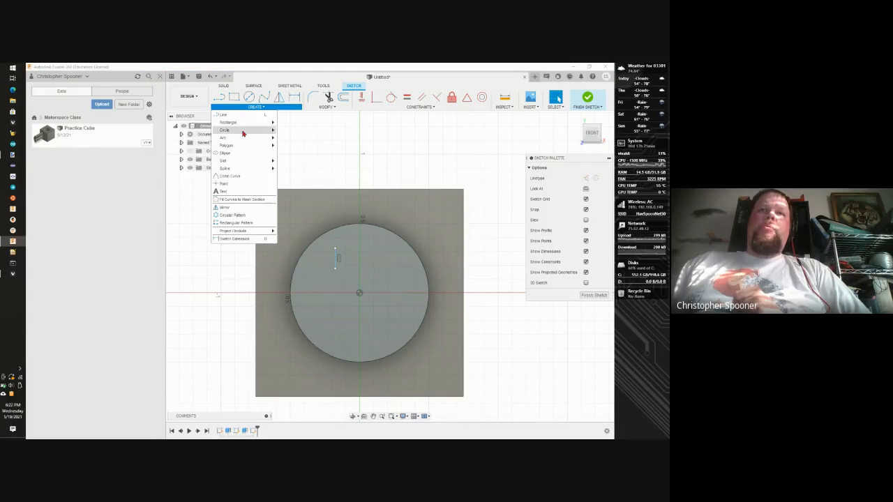
pyautogui.moveTo(244, 141)
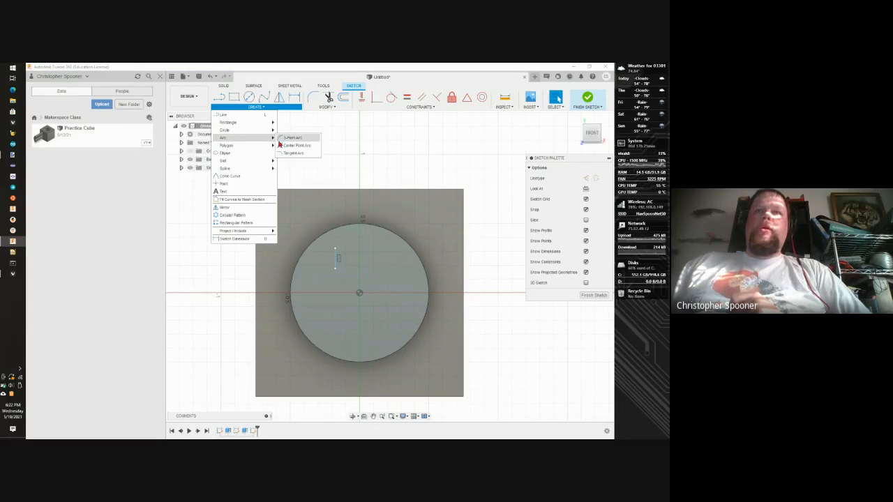
pyautogui.click(287, 141)
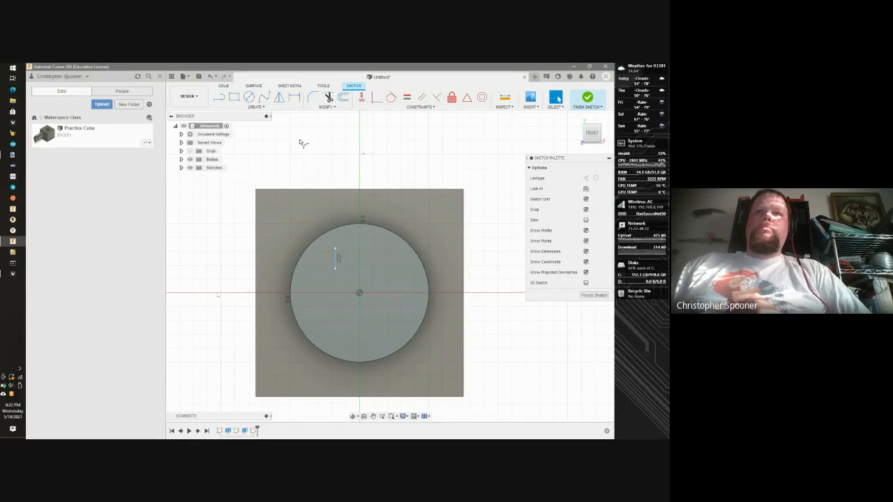
pyautogui.click(254, 108)
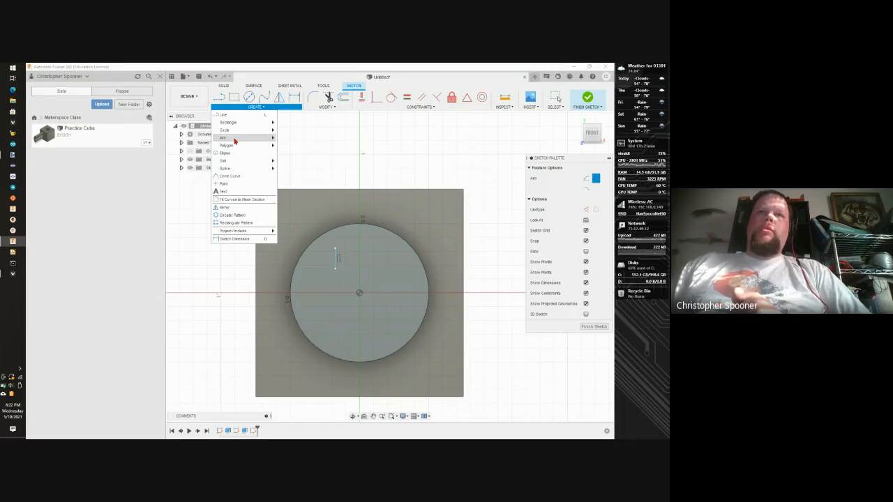
pyautogui.moveTo(246, 137)
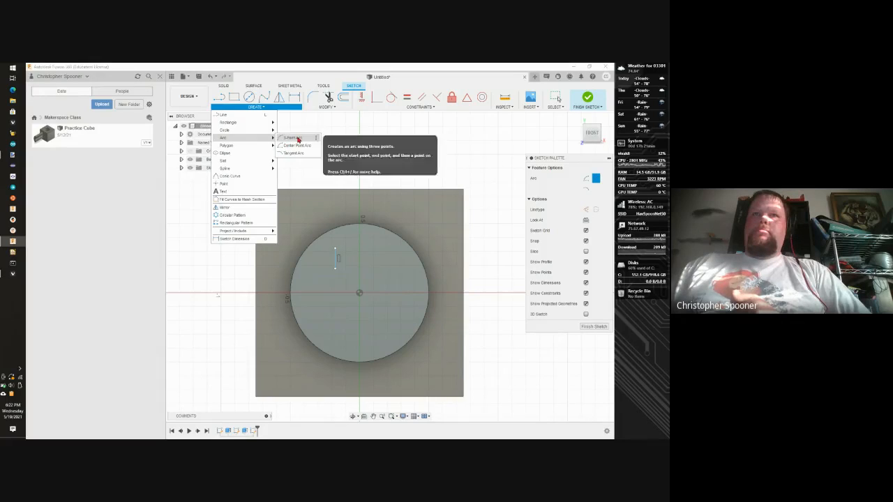
pyautogui.click(298, 139)
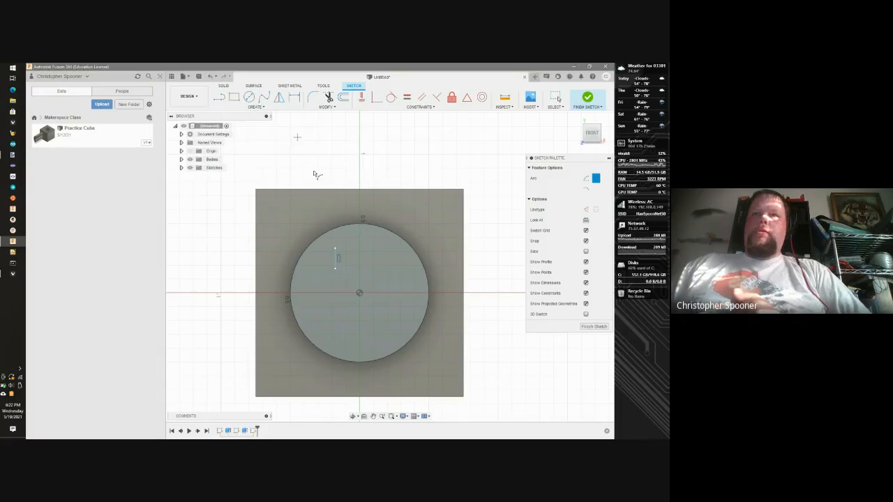
pyautogui.click(324, 259)
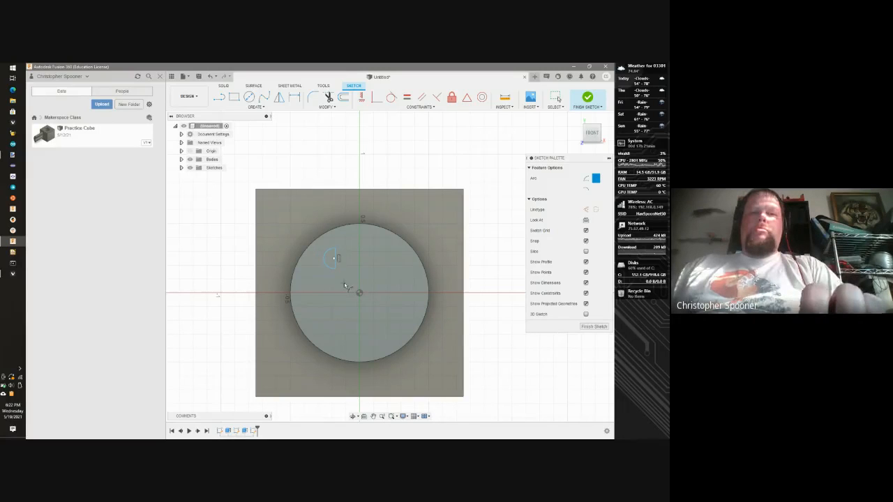
pyautogui.press('Escape')
pyautogui.hotkey('ctrl', 'z')
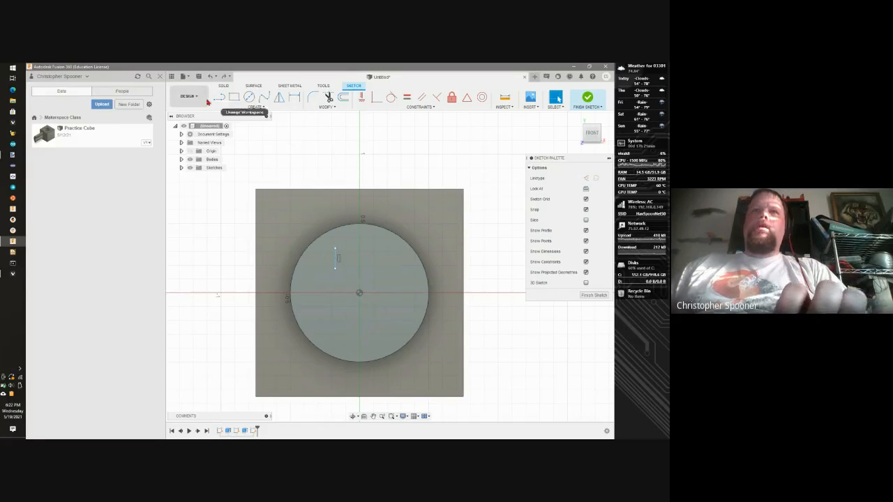
# Redraw the eye's three-point arc from the line's upper endpoint to its lower one as a left-hand semicircle, and undo it.
pyautogui.click(249, 108)
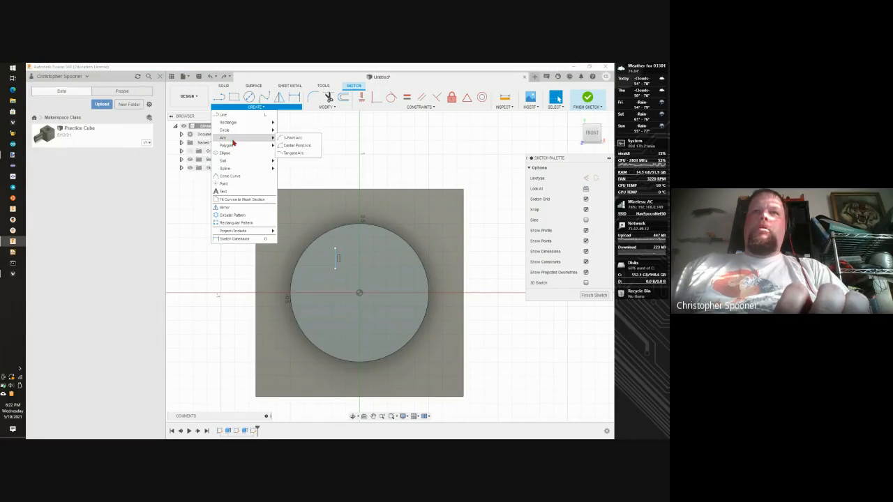
pyautogui.press('Escape')
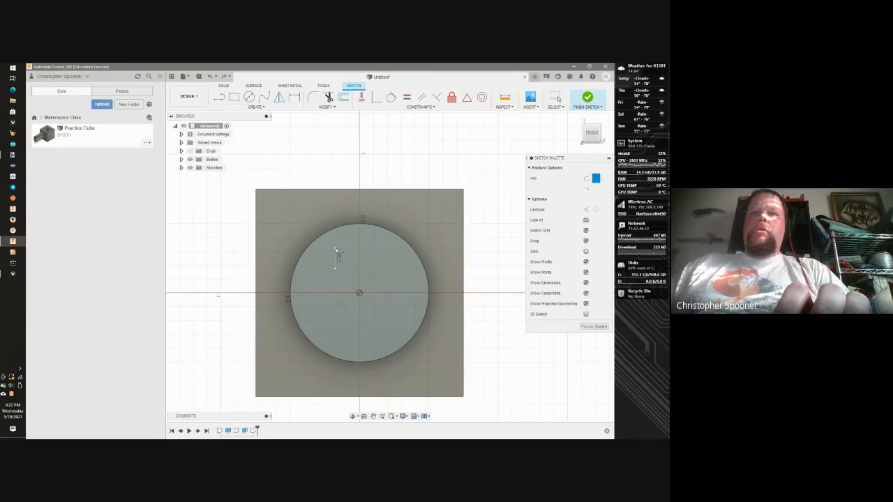
pyautogui.click(335, 250)
pyautogui.scroll(-2, 336, 260)
pyautogui.scroll(3, 335, 262)
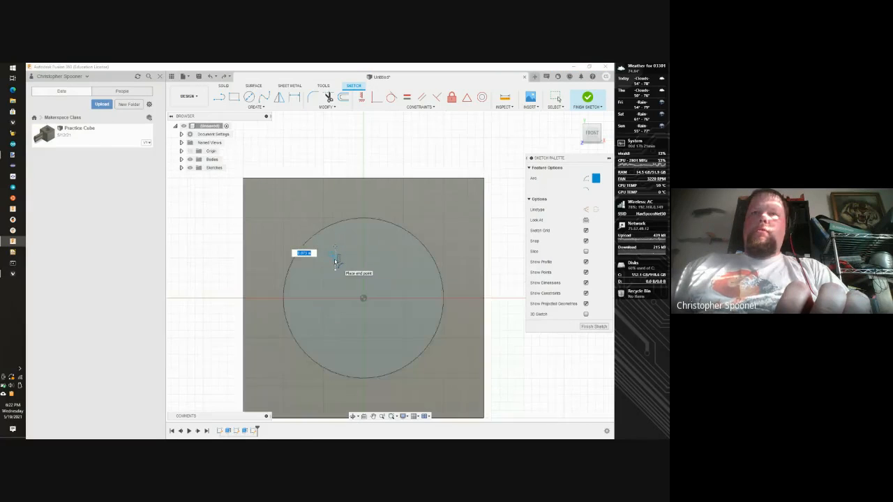
pyautogui.scroll(2, 335, 262)
pyautogui.click(335, 274)
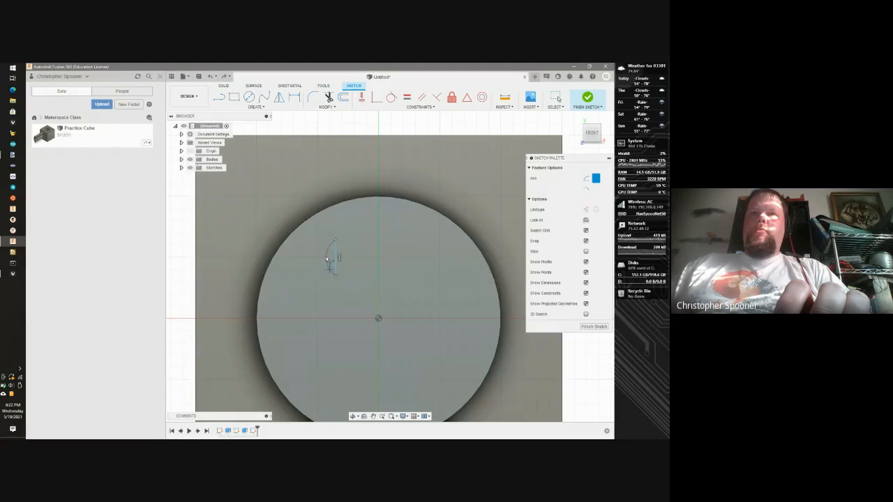
pyautogui.click(318, 261)
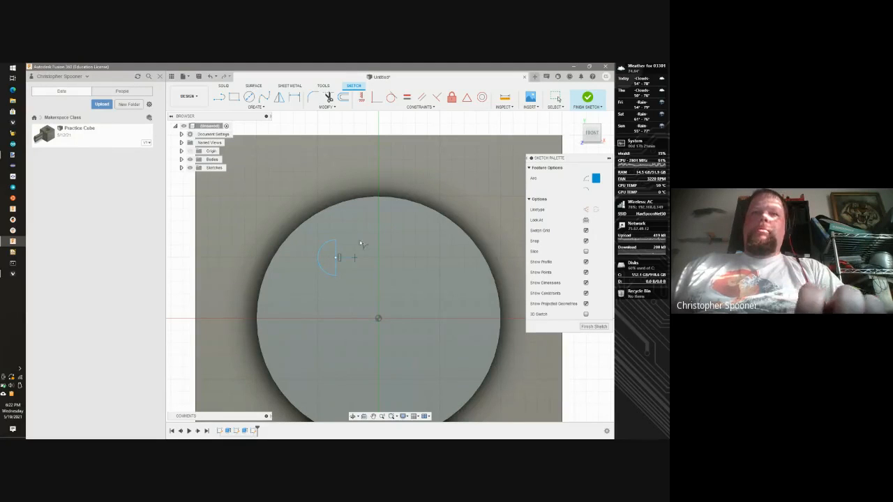
pyautogui.press('Escape')
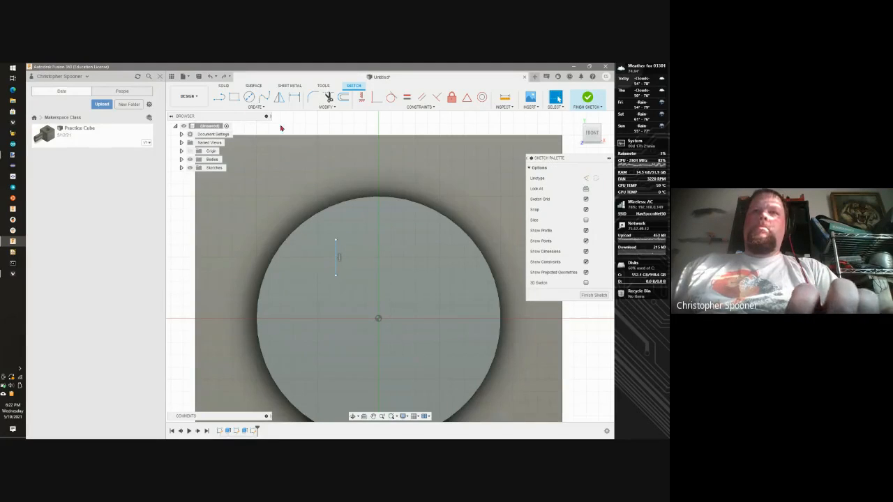
# Try the left-hand semicircular arc on the eye line once more, shift its centre point slightly, and remove the arc.
pyautogui.click(252, 108)
pyautogui.moveTo(224, 137)
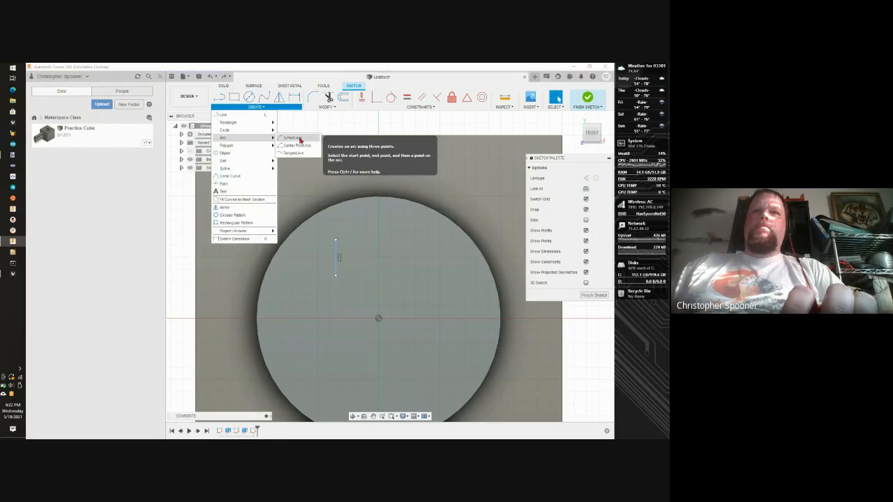
pyautogui.click(300, 141)
pyautogui.click(336, 241)
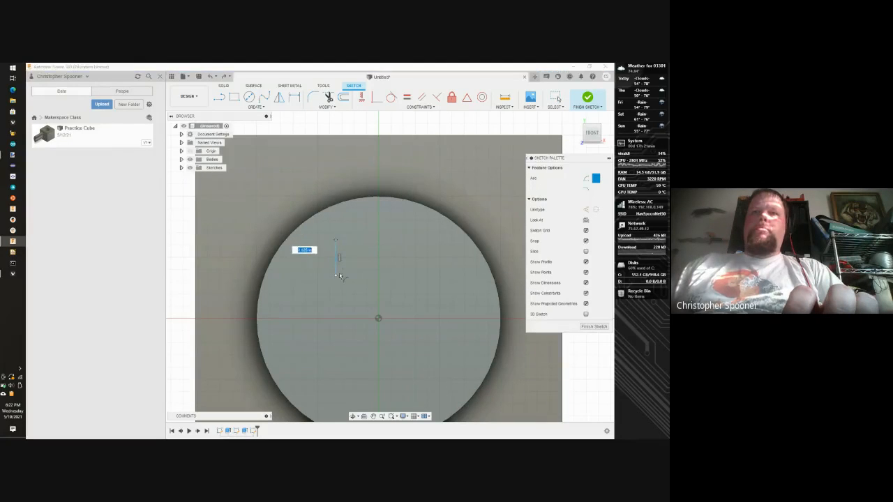
pyautogui.click(336, 275)
pyautogui.click(319, 259)
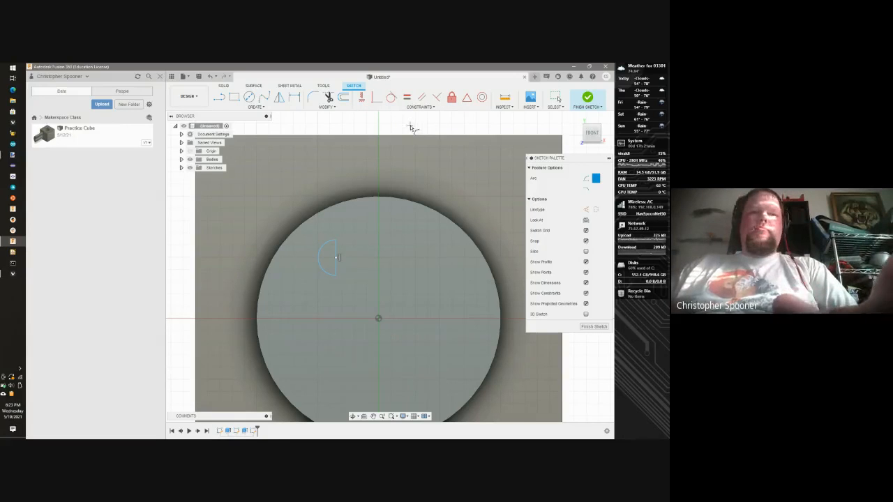
pyautogui.press('Escape')
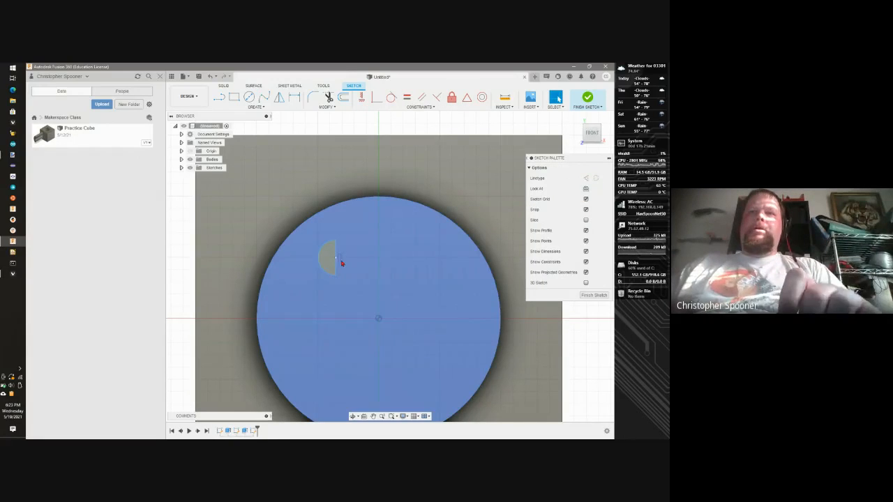
pyautogui.scroll(3, 334, 260)
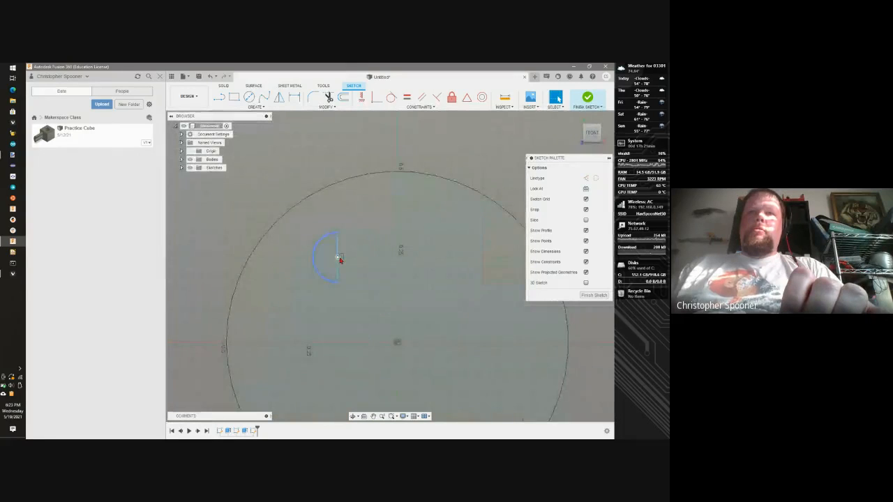
pyautogui.moveTo(333, 261); pyautogui.dragTo(336, 260)
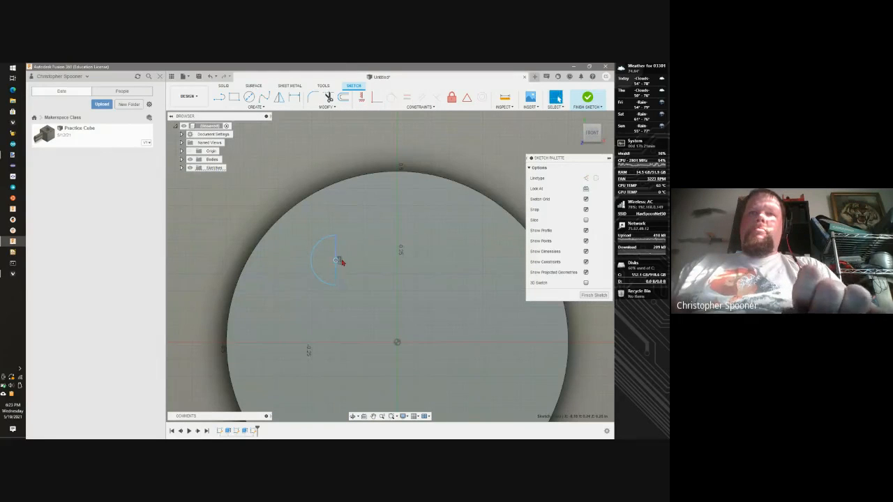
pyautogui.press('Delete')
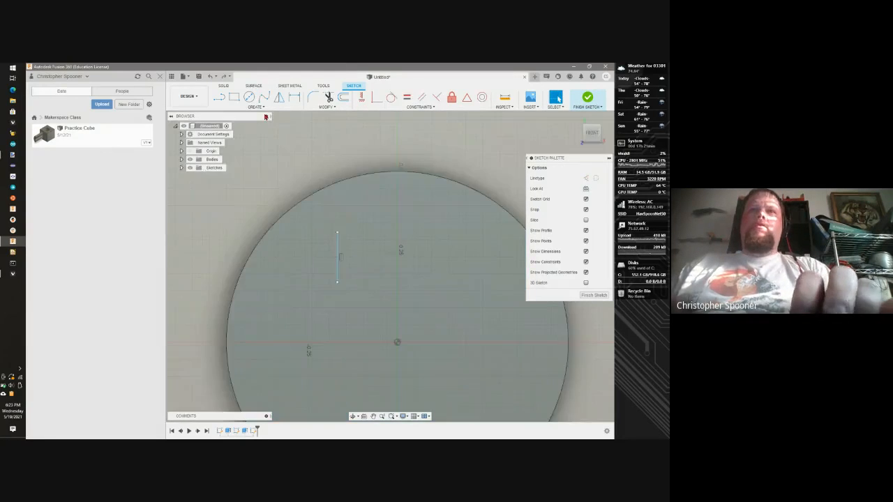
# Try a three-point arc between the eye line's endpoints, bulging toward the disc's left edge, and shift the line sideways.
pyautogui.click(252, 108)
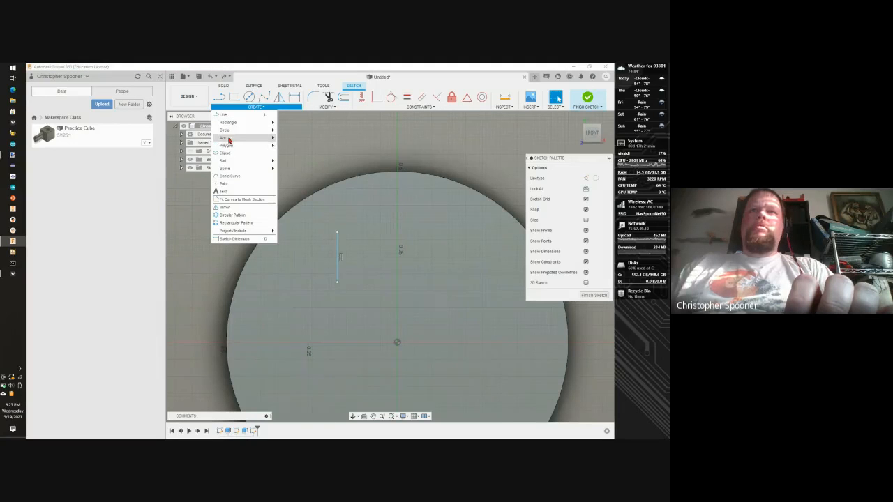
pyautogui.moveTo(258, 137)
pyautogui.click(291, 138)
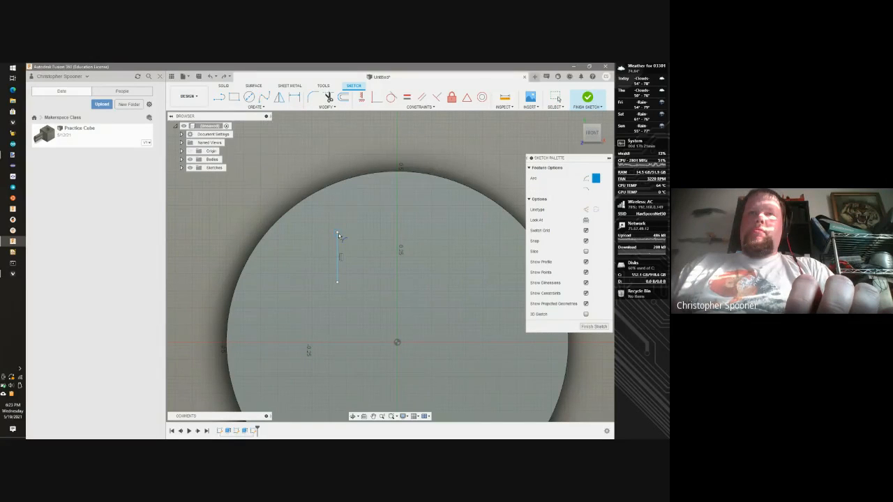
pyautogui.click(337, 234)
pyautogui.click(336, 282)
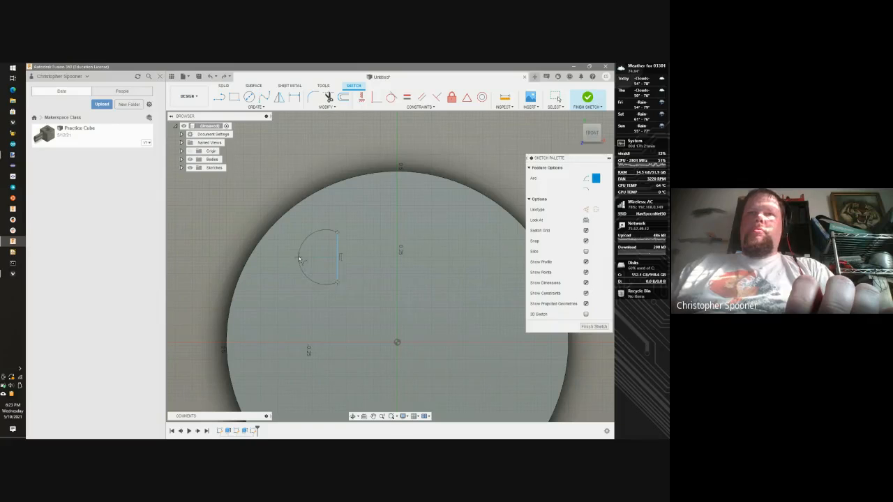
pyautogui.click(299, 260)
pyautogui.press('Escape')
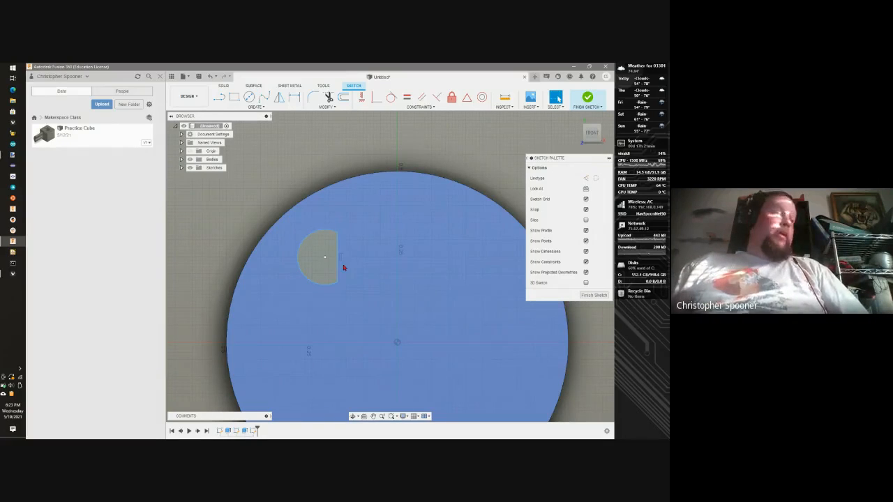
pyautogui.moveTo(338, 264); pyautogui.dragTo(365, 249)
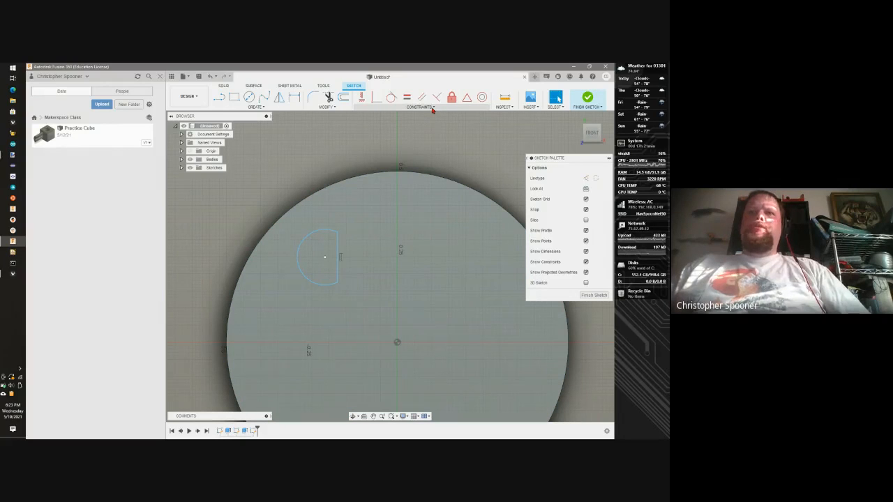
# Try a Coincident constraint between the arc's centre point and the eye's vertical line.
pyautogui.click(432, 108)
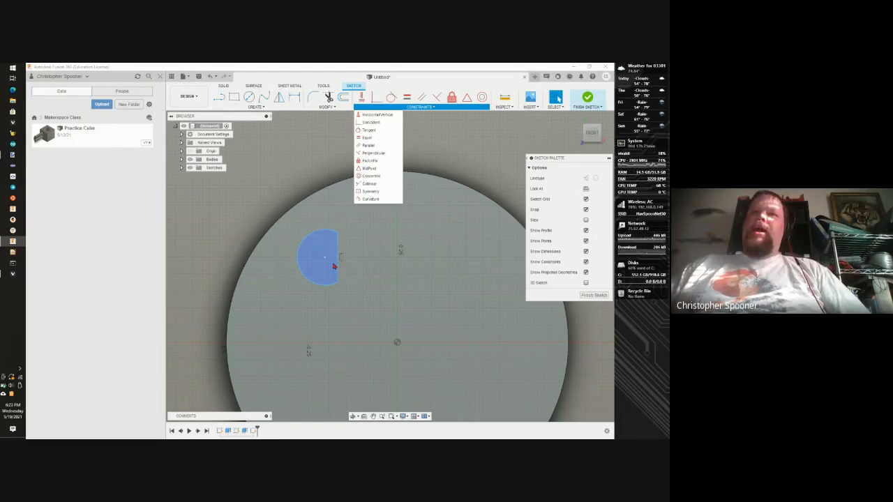
pyautogui.click(373, 123)
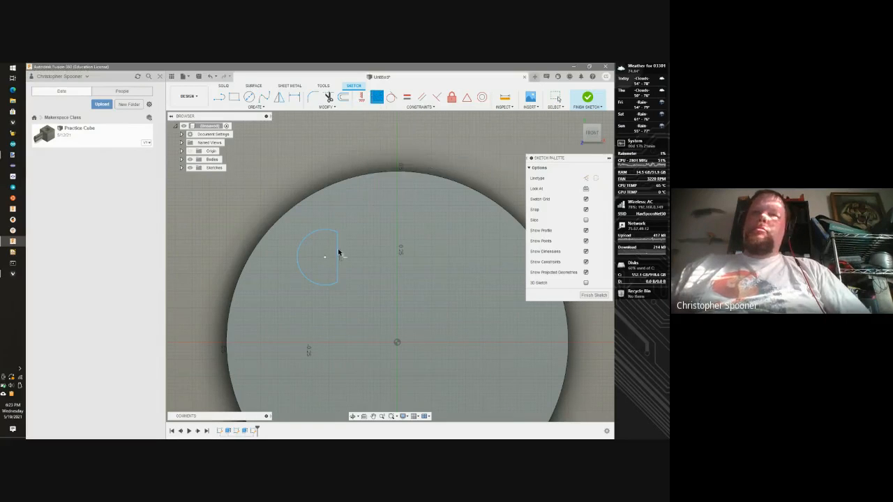
pyautogui.click(325, 258)
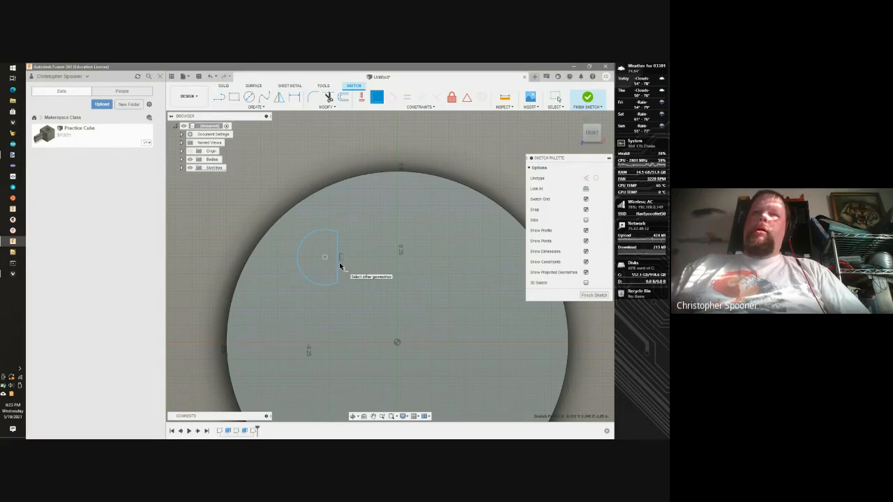
pyautogui.click(338, 265)
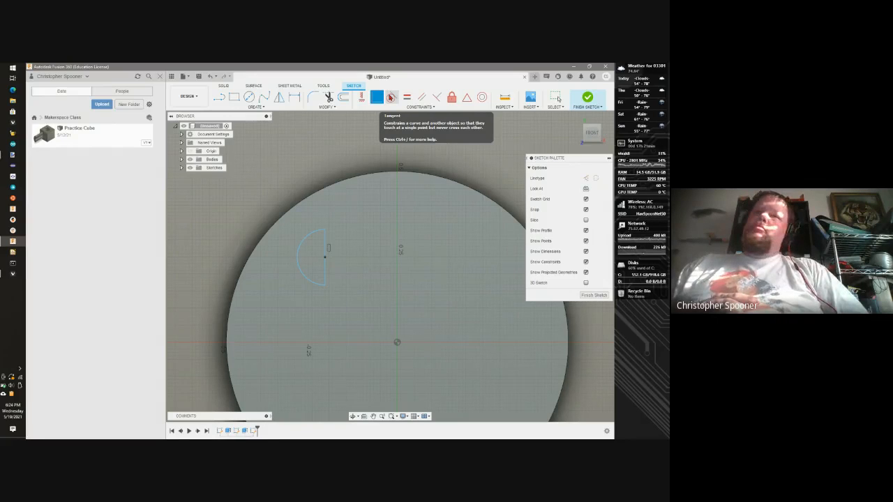
# Check the hand-drawn face in paint.net, return to Fusion 360, and undo the coincident constraint and the eye's arc.
pyautogui.click(353, 178)
pyautogui.hotkey('alt', 'Tab')
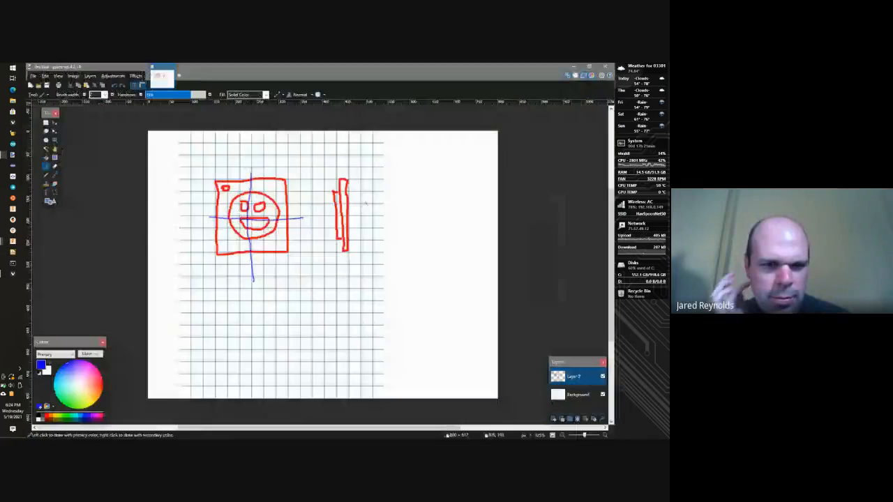
pyautogui.hotkey('alt', 'Tab')
pyautogui.hotkey('alt', 'Tab')
pyautogui.hotkey('alt', 'Tab')
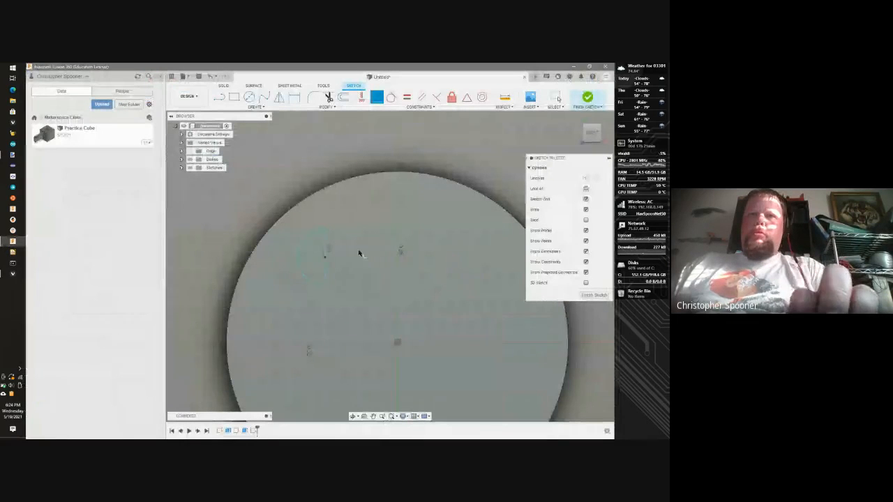
pyautogui.click(359, 253)
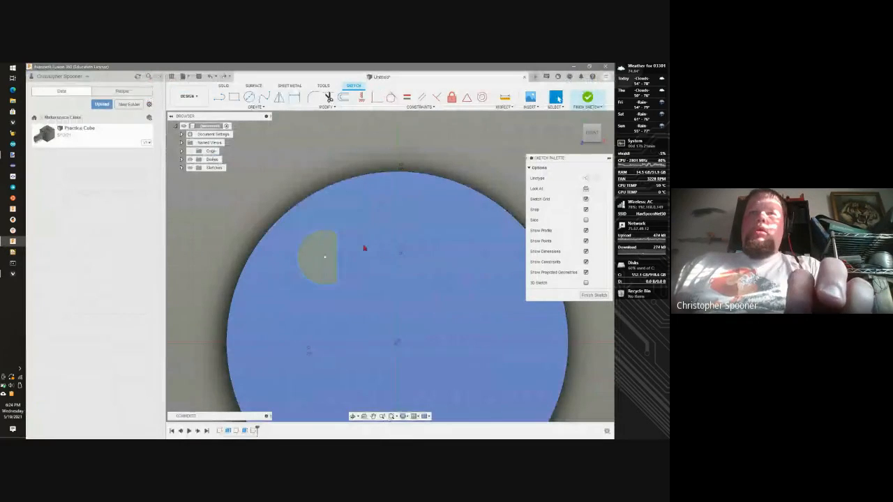
pyautogui.hotkey('ctrl', 'z')
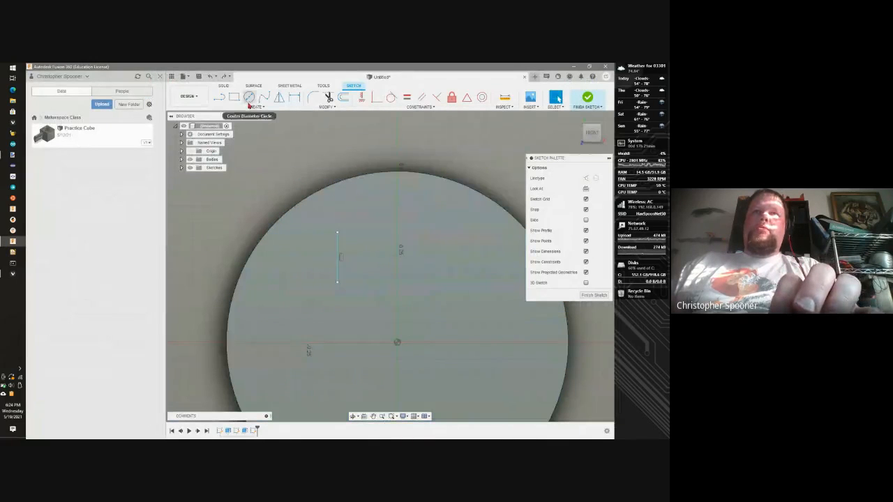
# Draw a shallow three-point arc from the eye line's upper endpoint to its lower one, bulging slightly left.
pyautogui.click(253, 107)
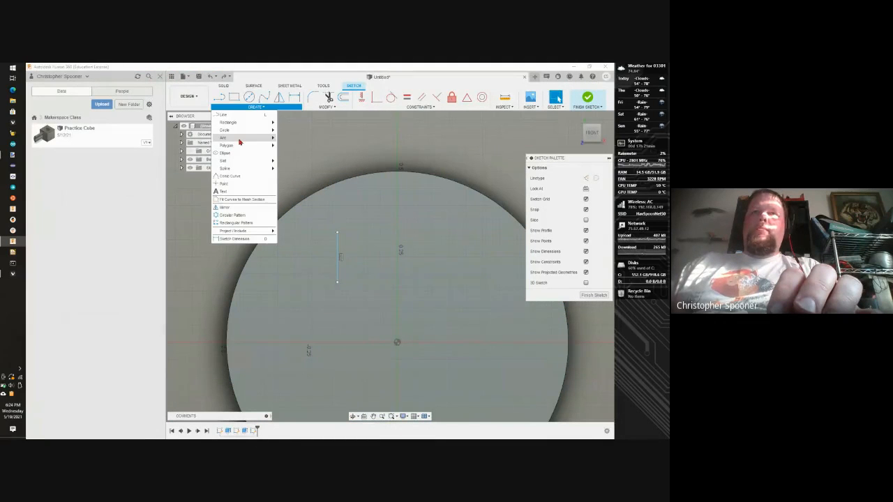
pyautogui.moveTo(251, 138)
pyautogui.click(296, 145)
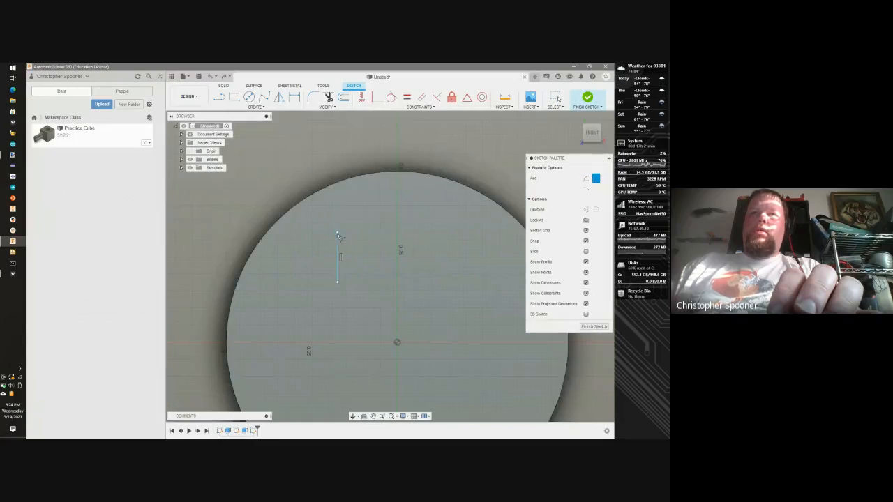
pyautogui.click(337, 234)
pyautogui.click(337, 281)
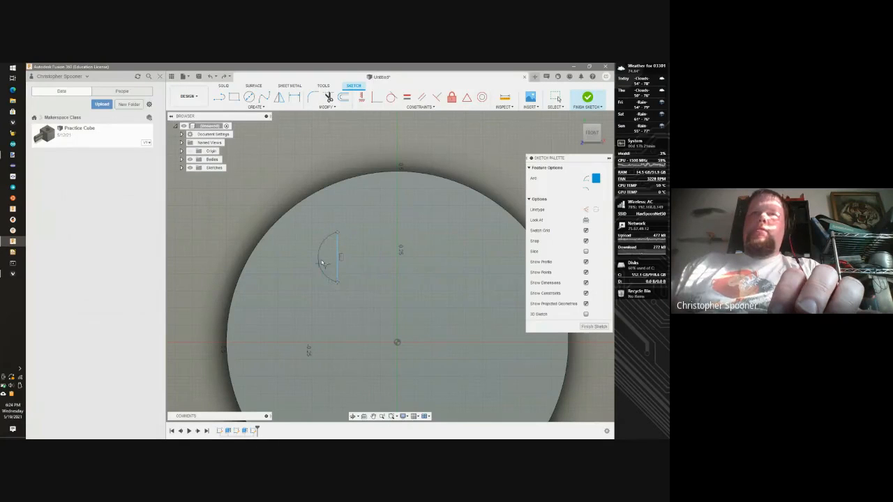
pyautogui.click(326, 261)
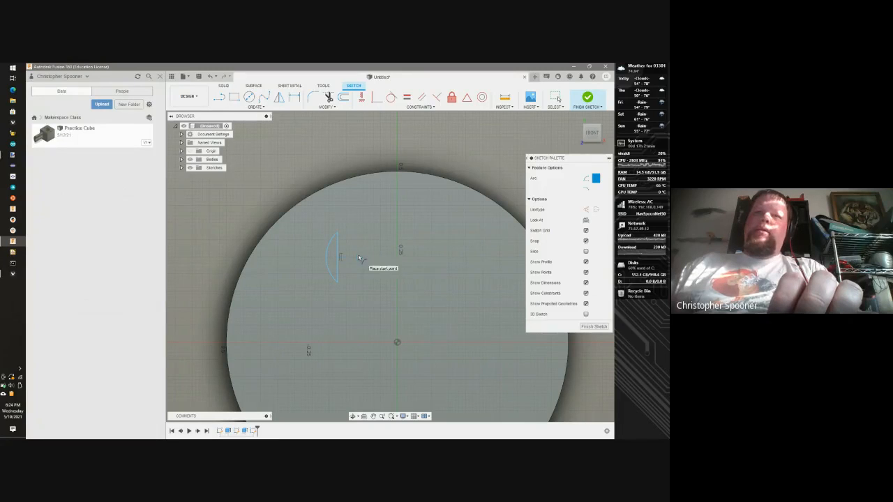
# Make the arc's centre point coincident with the eye's vertical line and move the half-round eye toward the disc's left edge.
pyautogui.click(374, 100)
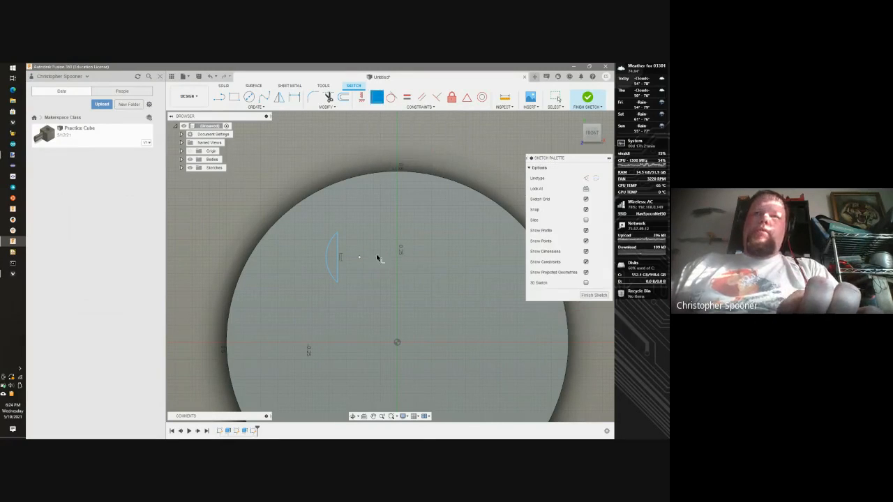
pyautogui.click(361, 257)
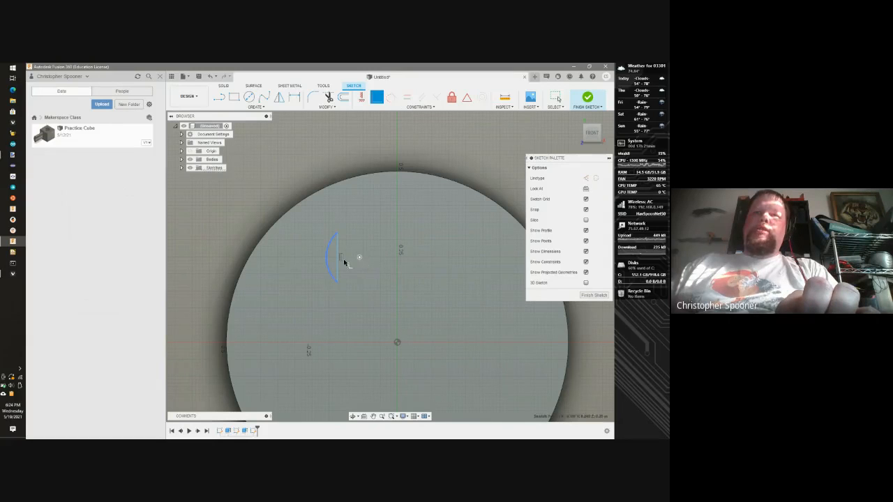
pyautogui.click(339, 262)
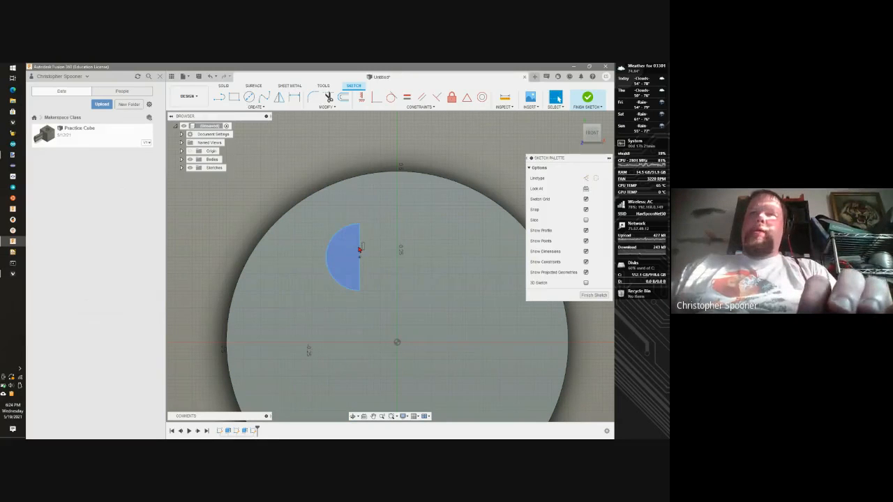
pyautogui.moveTo(358, 249); pyautogui.dragTo(310, 244)
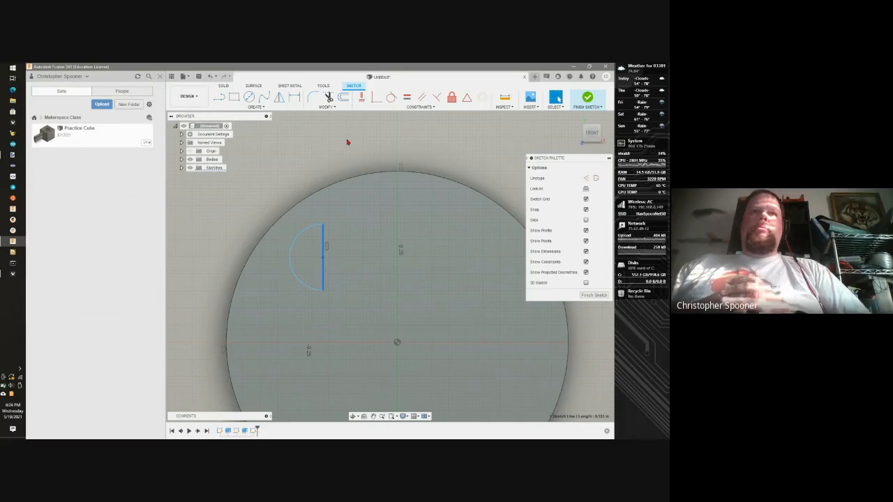
# Hide the data panel and compare the eye sketch with the hand-drawn face in paint.net, then return to Fusion 360.
pyautogui.click(160, 80)
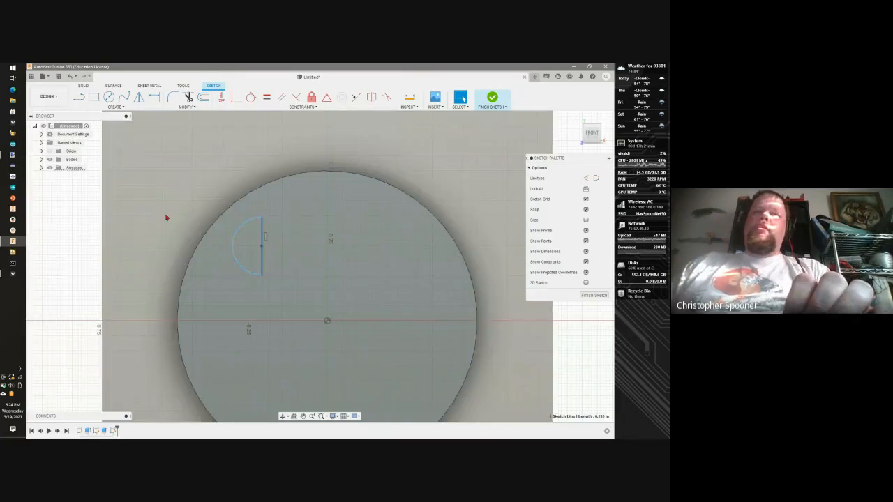
pyautogui.hotkey('alt', 'Tab')
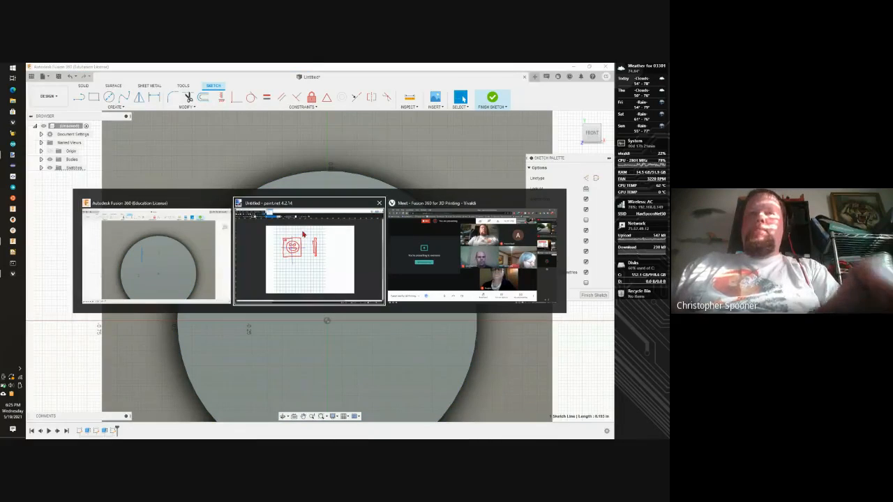
pyautogui.click(303, 235)
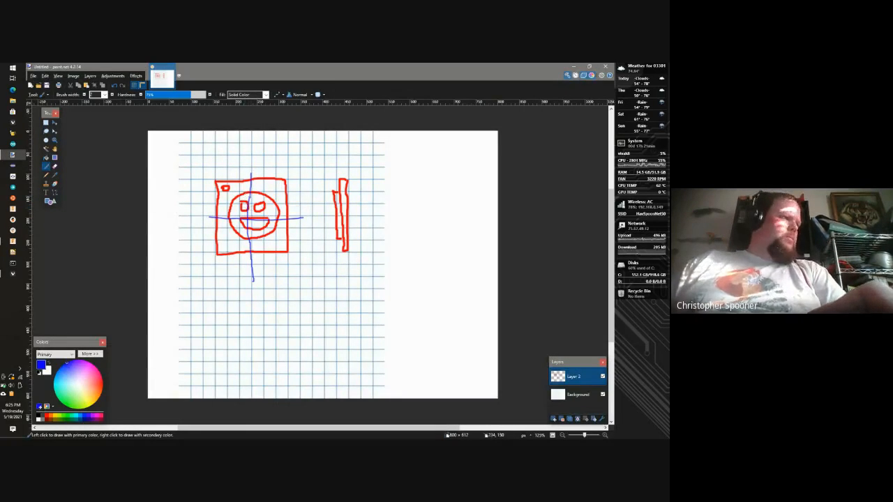
pyautogui.hotkey('alt', 'Tab')
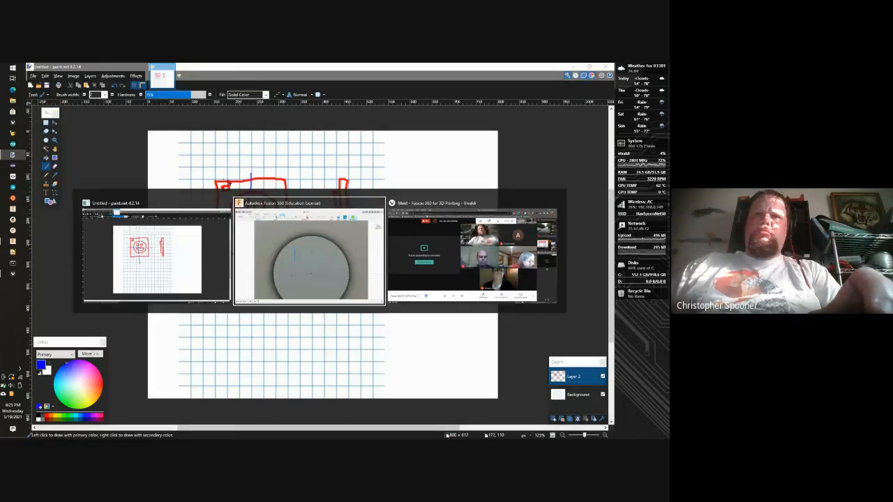
pyautogui.click(304, 215)
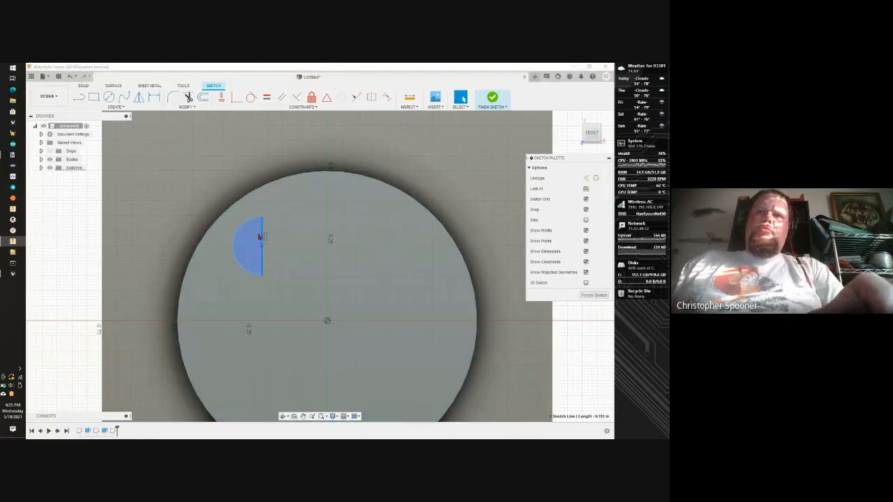
pyautogui.hotkey('alt', 'Tab')
pyautogui.hotkey('alt', 'Tab')
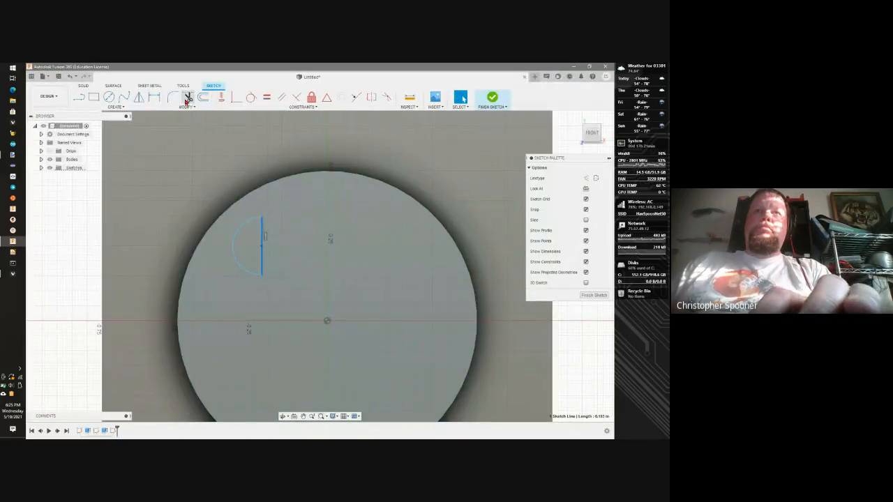
# Dimension the eye's vertical line and set its length to 0.20 in.
pyautogui.click(155, 97)
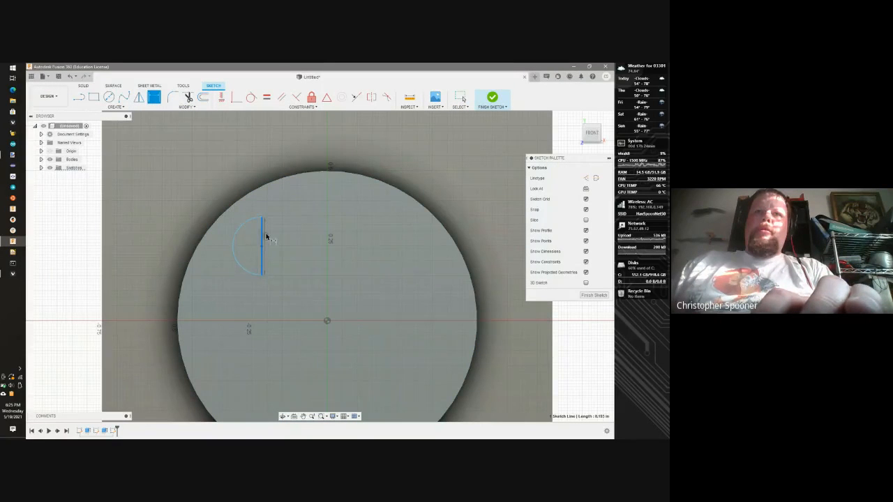
pyautogui.press('Escape')
pyautogui.click(152, 99)
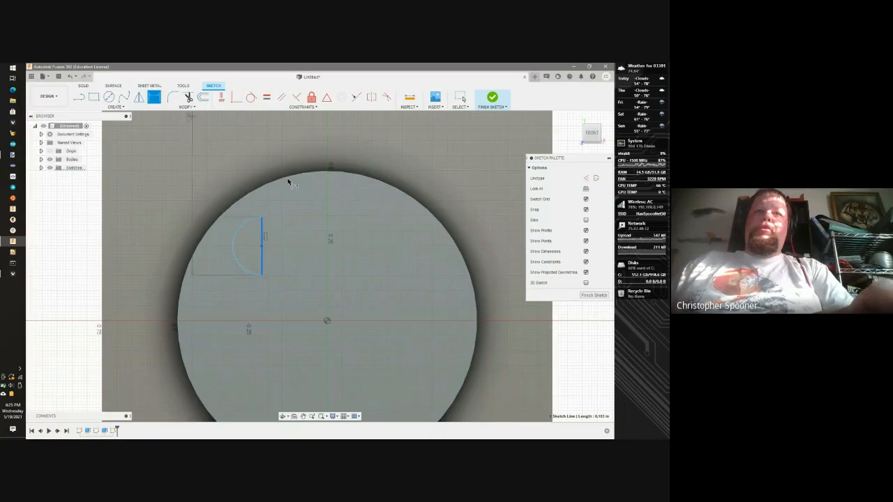
pyautogui.press('Escape')
pyautogui.press('d')
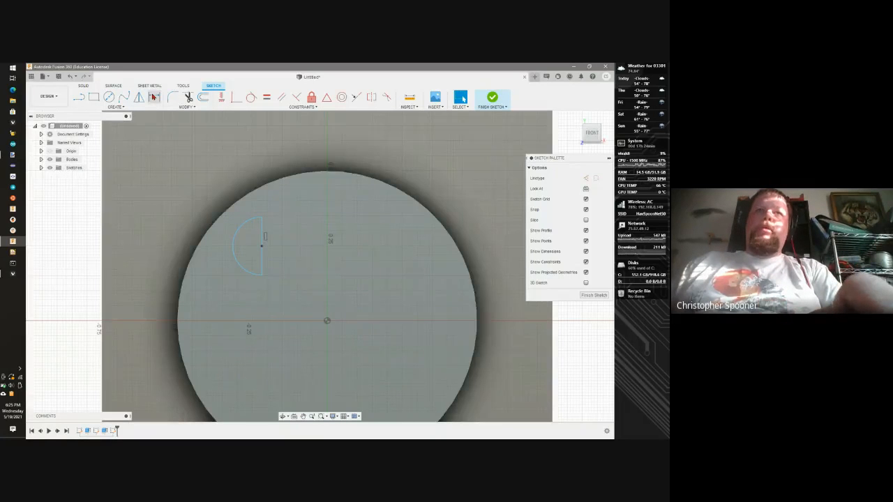
pyautogui.click(260, 230)
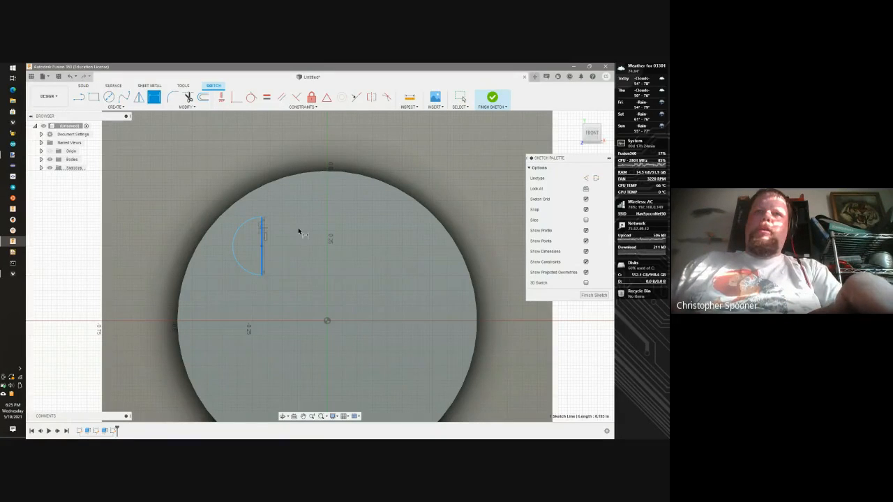
pyautogui.click(287, 244)
pyautogui.write('.7')
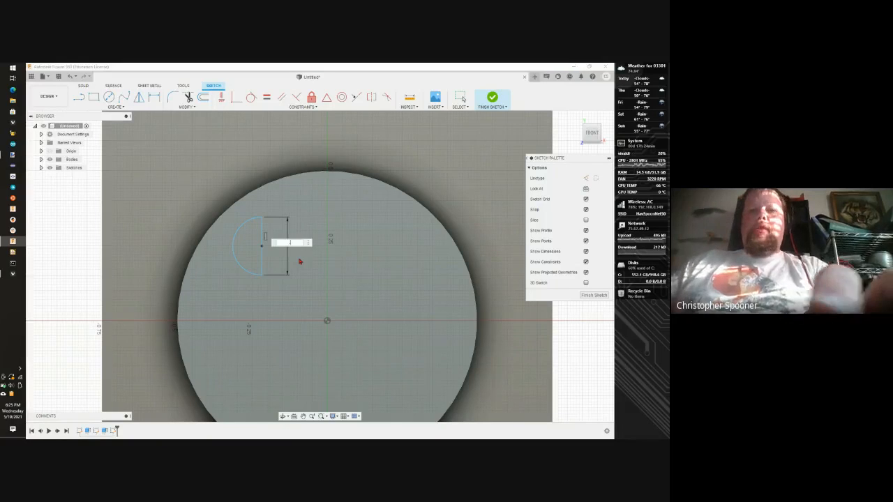
pyautogui.press('Return')
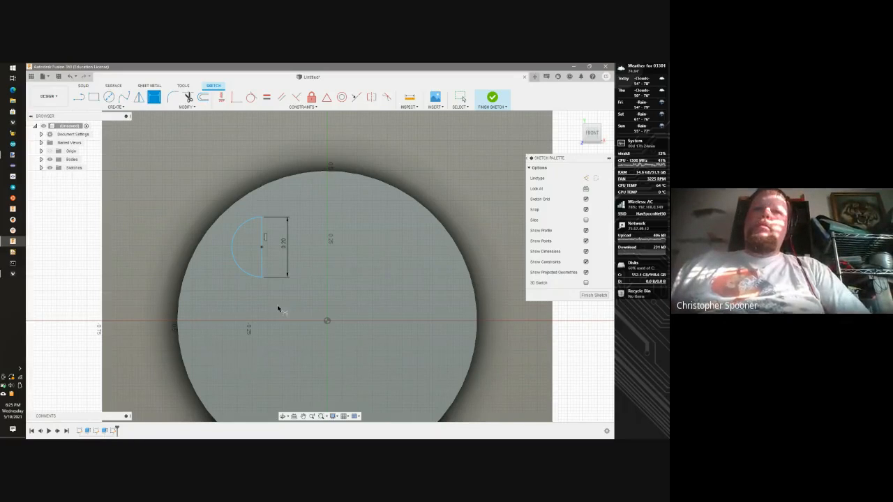
# Dimension the horizontal distance from the eye's vertical line to the disc's centre and set it to 0.20 in.
pyautogui.click(262, 259)
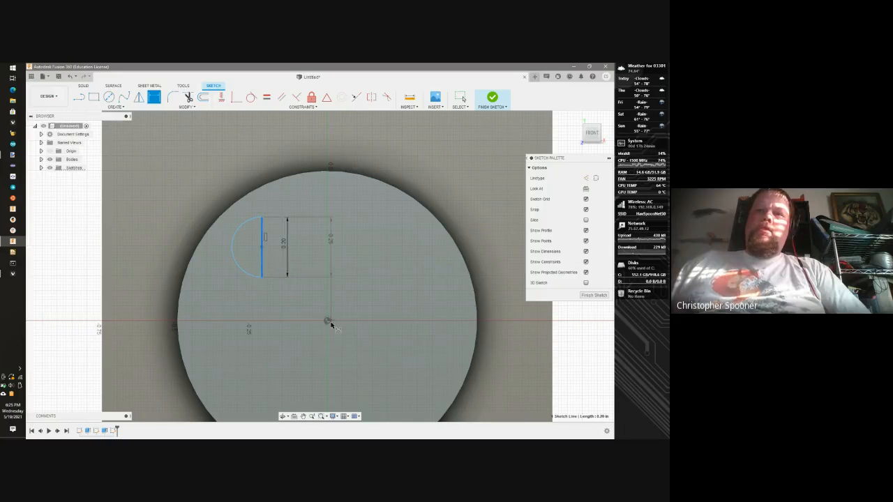
pyautogui.keyDown('shift'); pyautogui.click(327, 321); pyautogui.keyUp('shift')
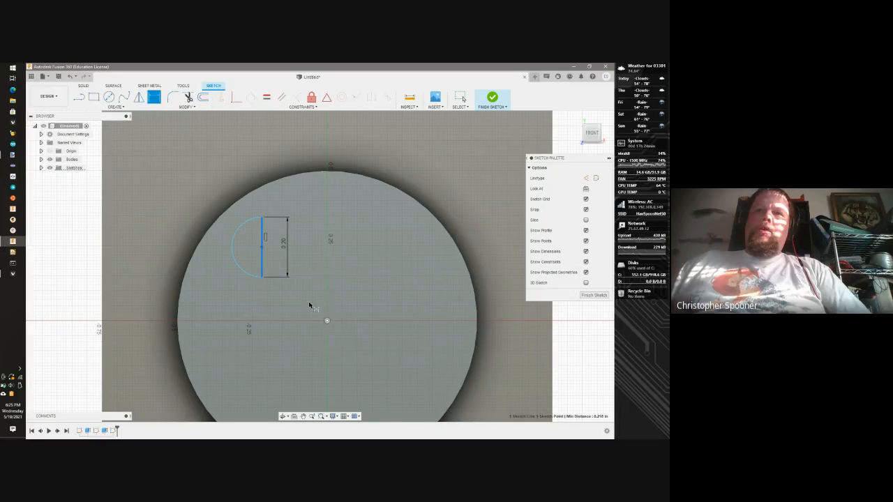
pyautogui.press('d')
pyautogui.click(315, 237)
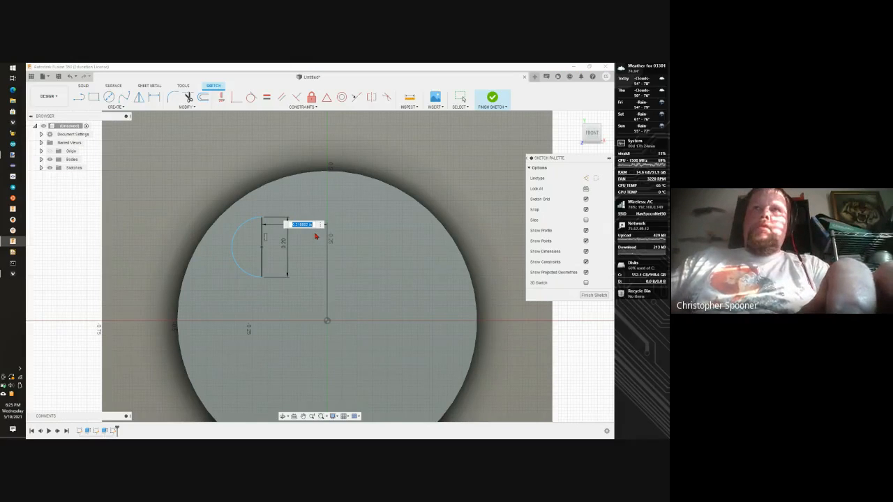
pyautogui.press('BackSpace')
pyautogui.write('.2')
pyautogui.press('Return')
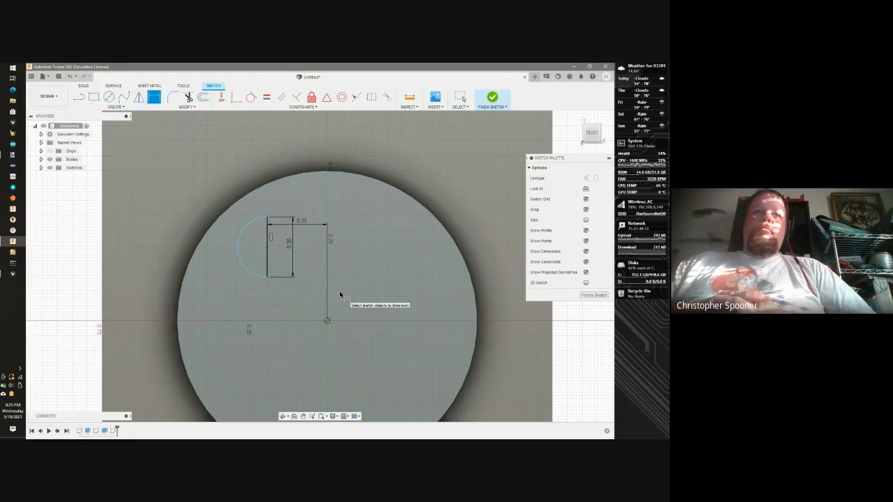
pyautogui.press('Escape')
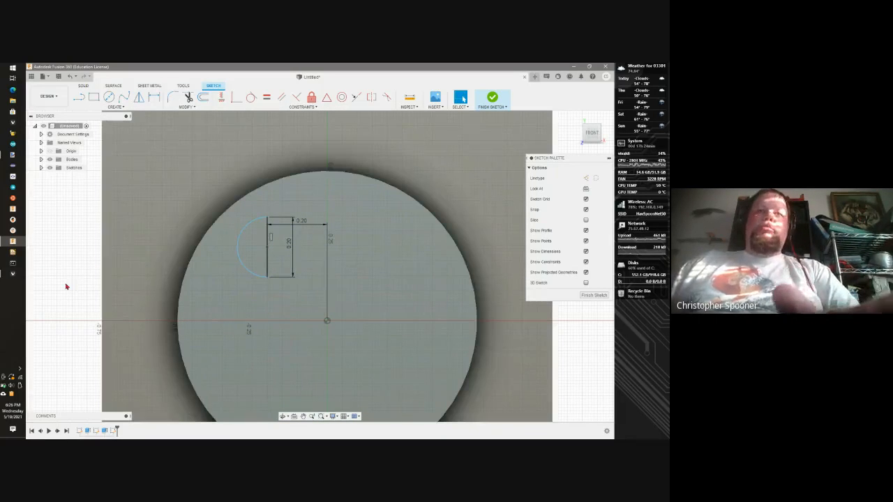
# Move the half-round eye slightly down the disc and try to dimension its lower endpoint to the disc's centre.
pyautogui.click(258, 273)
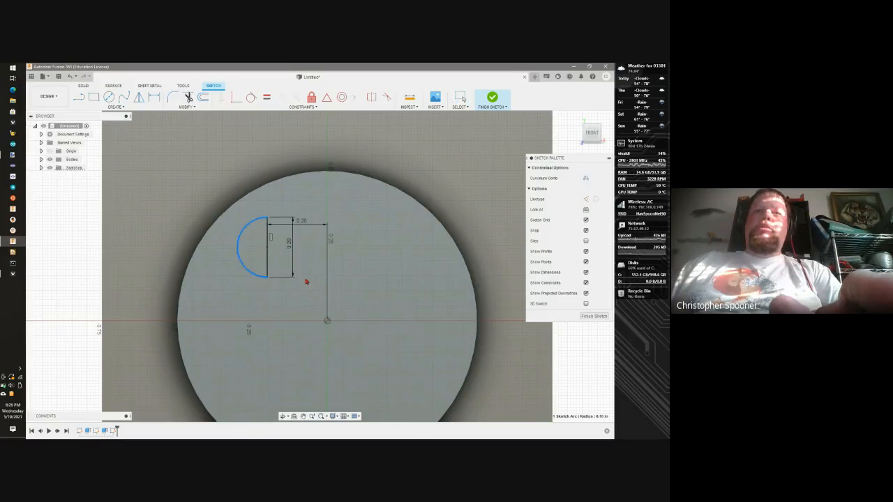
pyautogui.moveTo(270, 248); pyautogui.dragTo(267, 278)
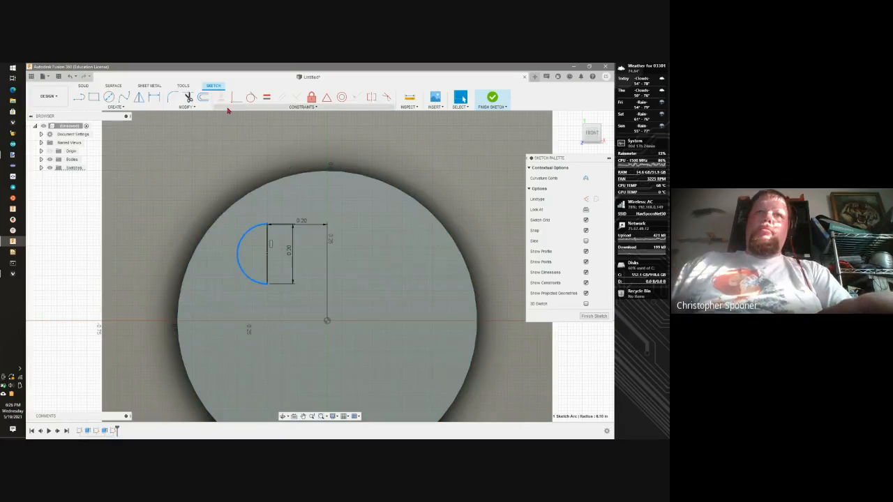
pyautogui.click(154, 97)
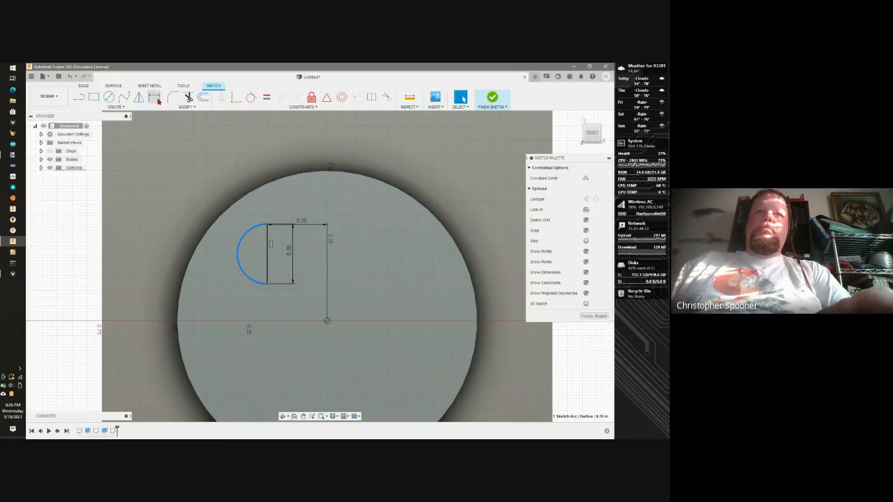
pyautogui.click(267, 285)
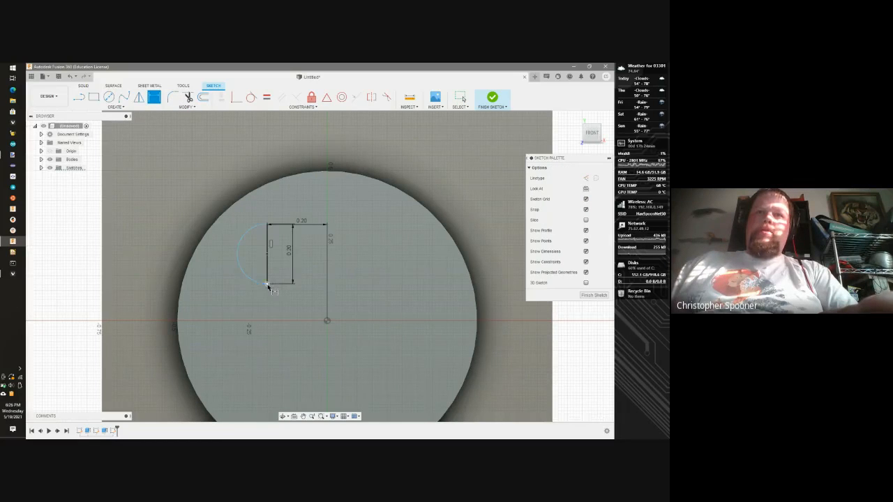
pyautogui.click(327, 321)
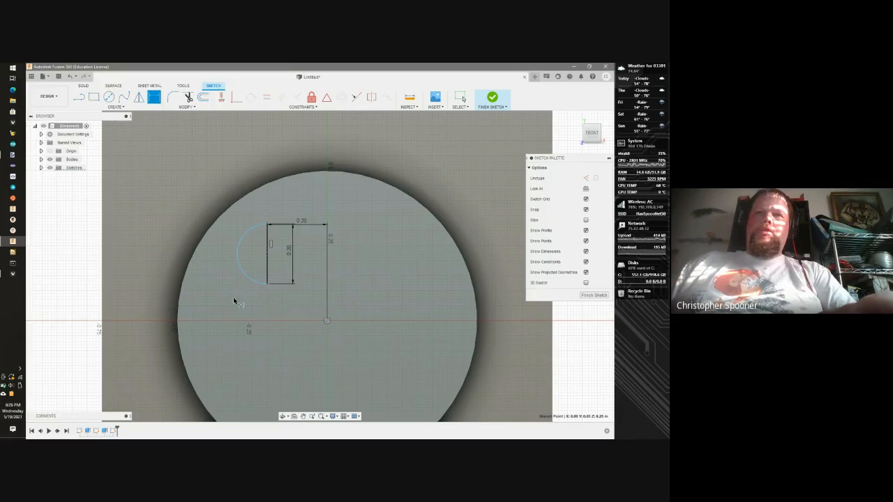
pyautogui.click(267, 284)
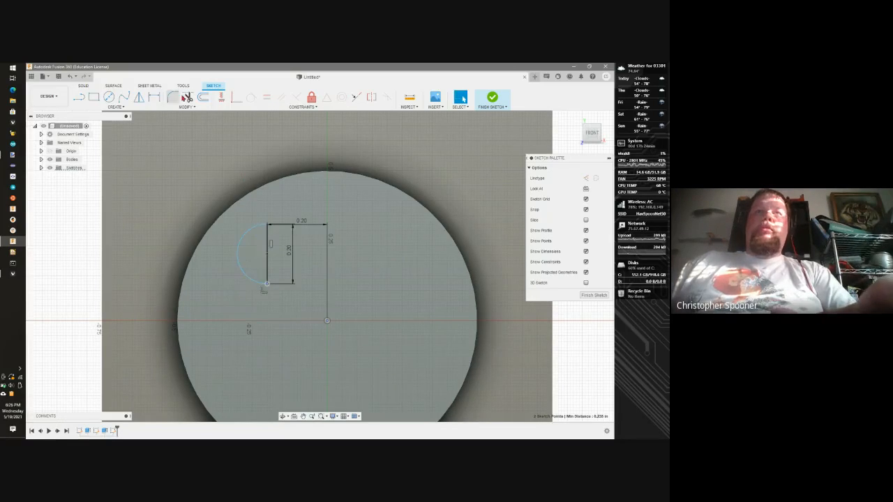
pyautogui.click(154, 97)
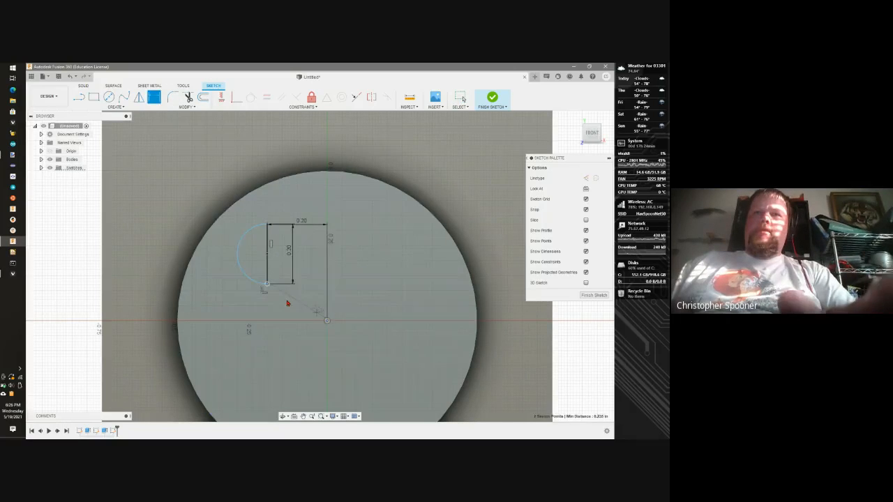
pyautogui.press('Escape')
# Dimension the vertical distance from the eye's lower endpoint to the disc's centre and set it to 0.10 in.
pyautogui.click(154, 96)
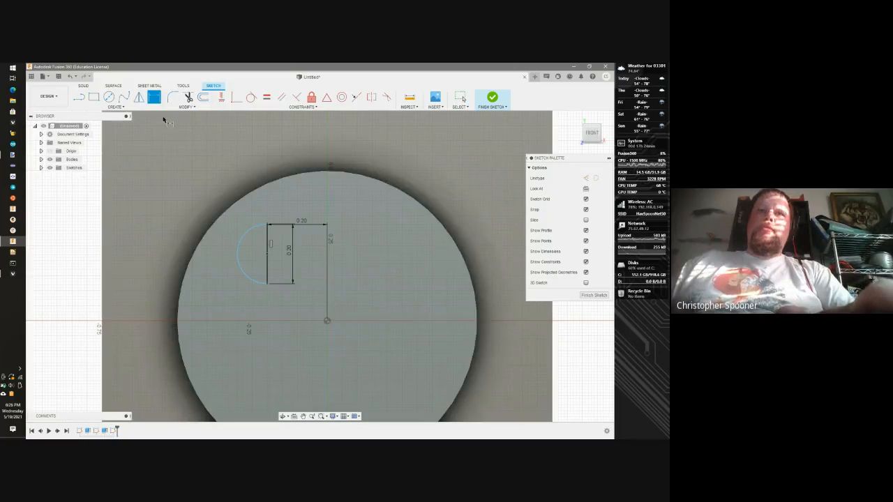
pyautogui.click(267, 283)
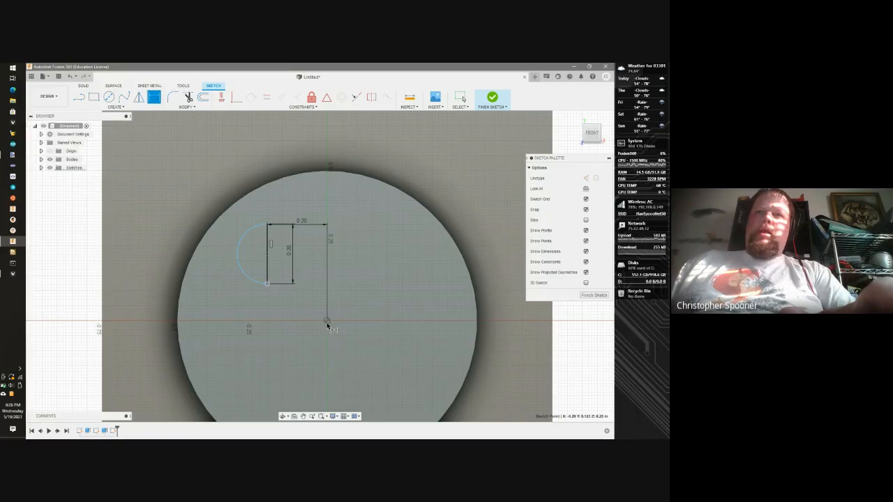
pyautogui.click(326, 322)
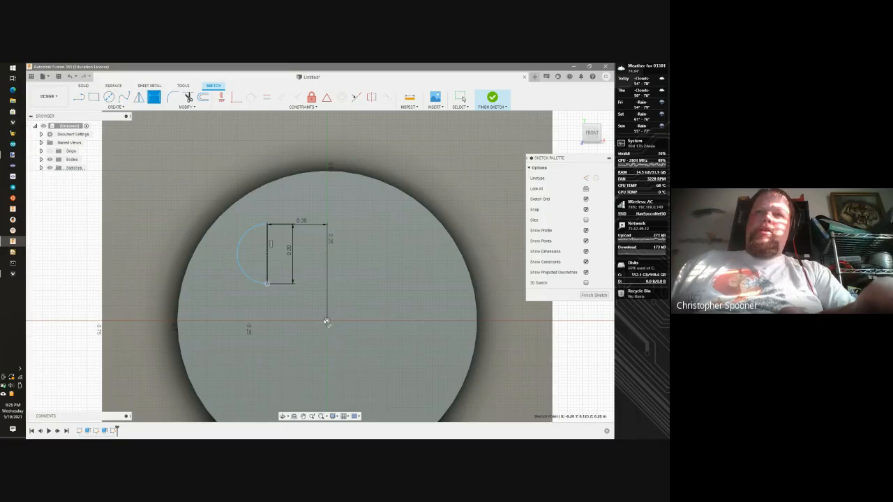
pyautogui.click(222, 301)
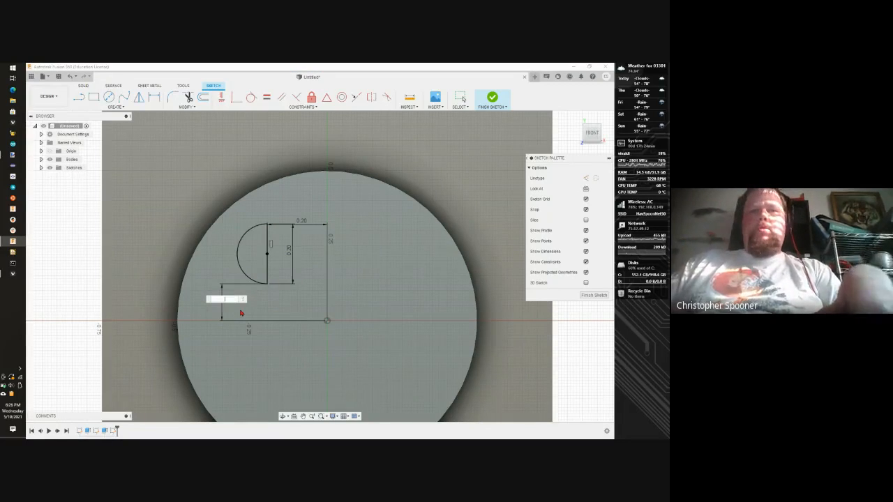
pyautogui.press('Return')
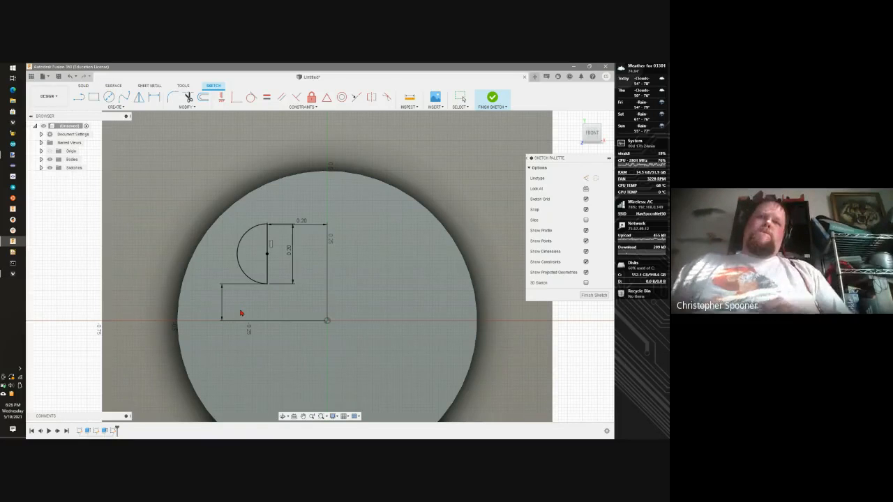
pyautogui.press('d')
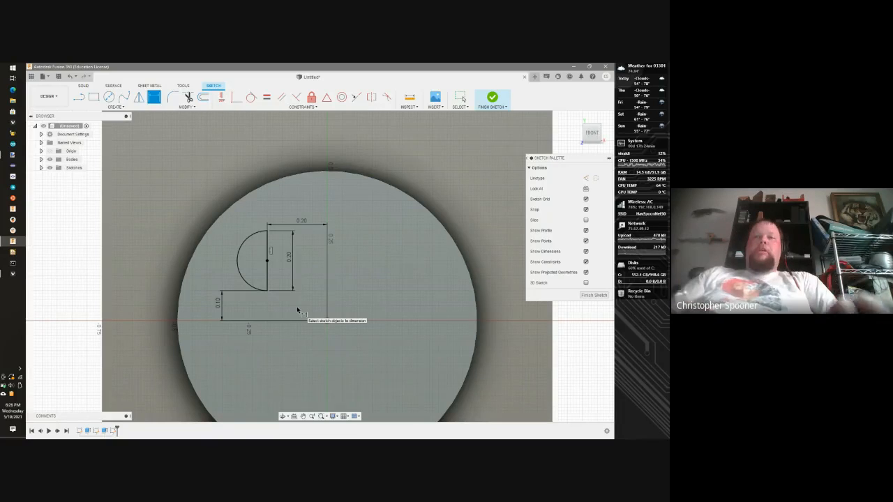
# Open the Windows display settings and increase the scaling of text, apps and other items.
pyautogui.scroll(1, 296, 311)
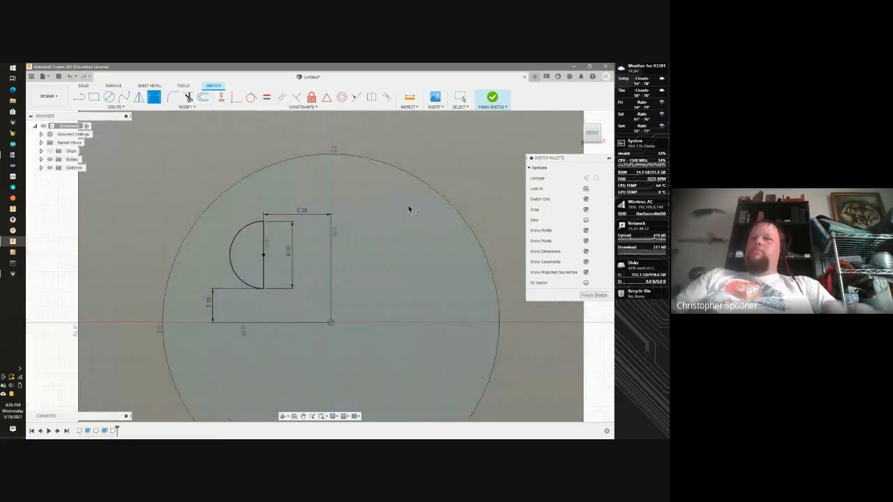
pyautogui.scroll(1, 516, 317)
pyautogui.scroll(-3, 516, 317)
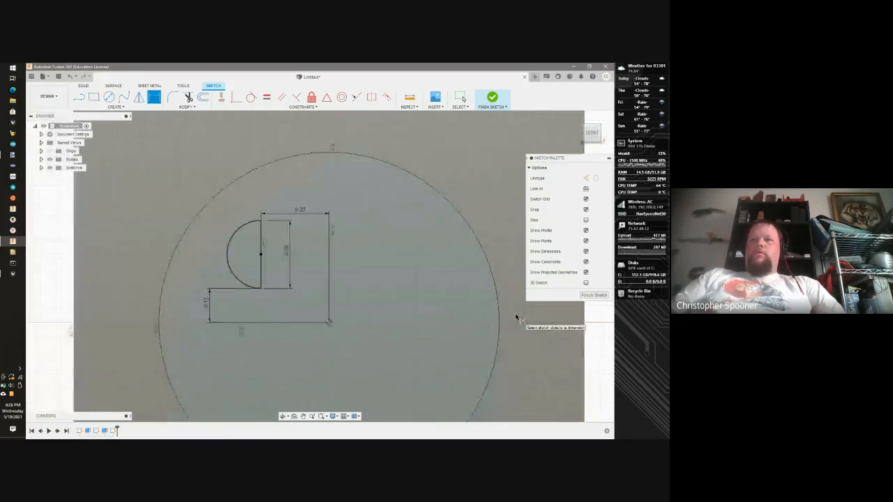
pyautogui.rightClick(649, 332)
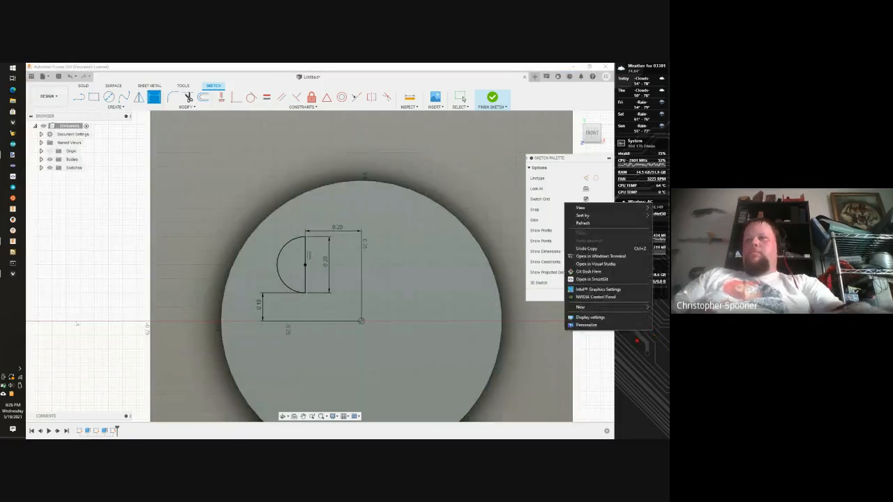
pyautogui.click(606, 318)
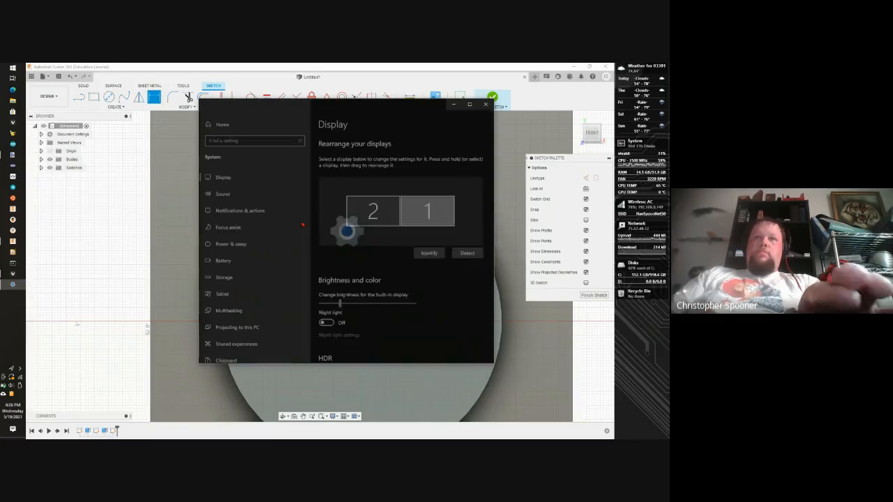
pyautogui.scroll(-3, 347, 306)
pyautogui.scroll(-2, 346, 306)
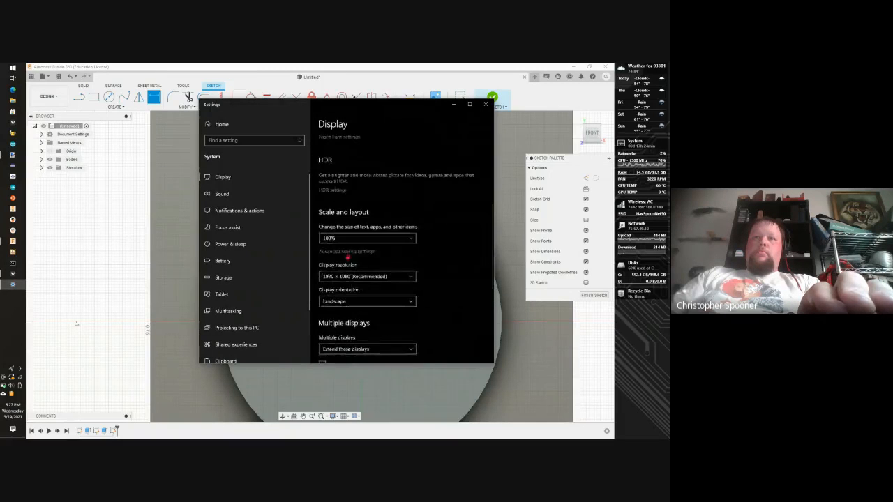
pyautogui.click(349, 238)
pyautogui.click(347, 249)
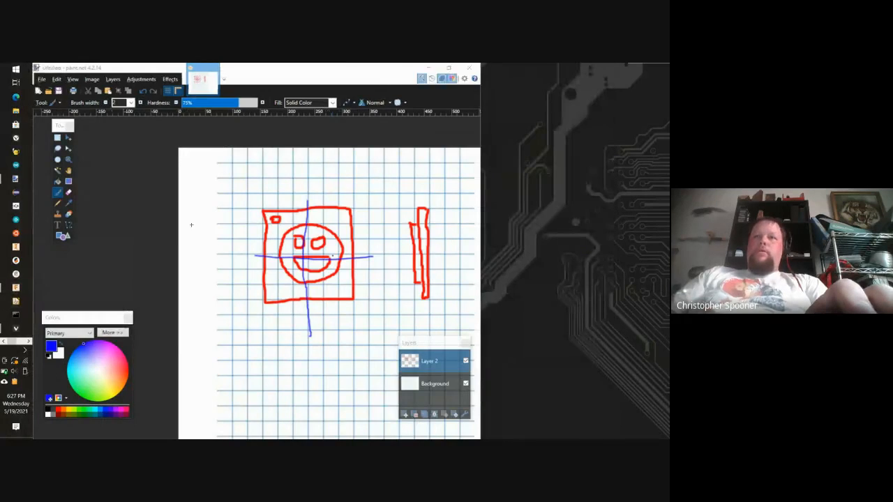
# Switch back to Fusion 360, take its window out of full size, widen it to the right and bring it to the front.
pyautogui.click(22, 288)
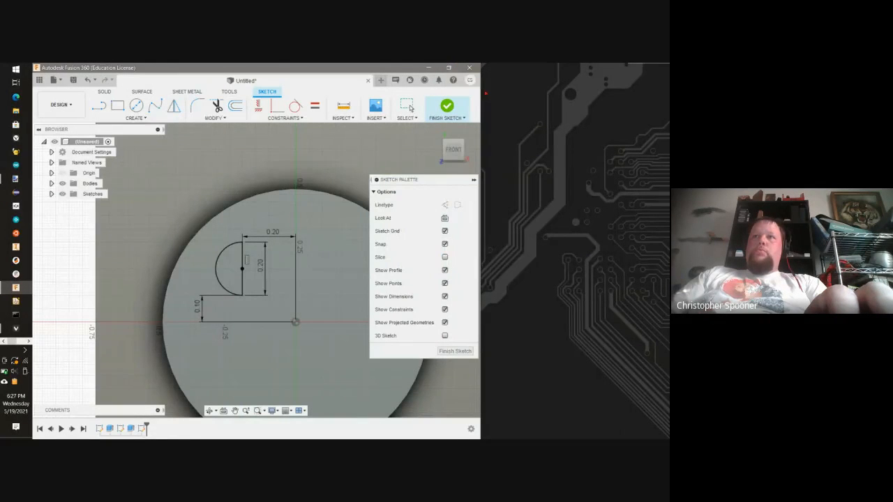
pyautogui.click(449, 68)
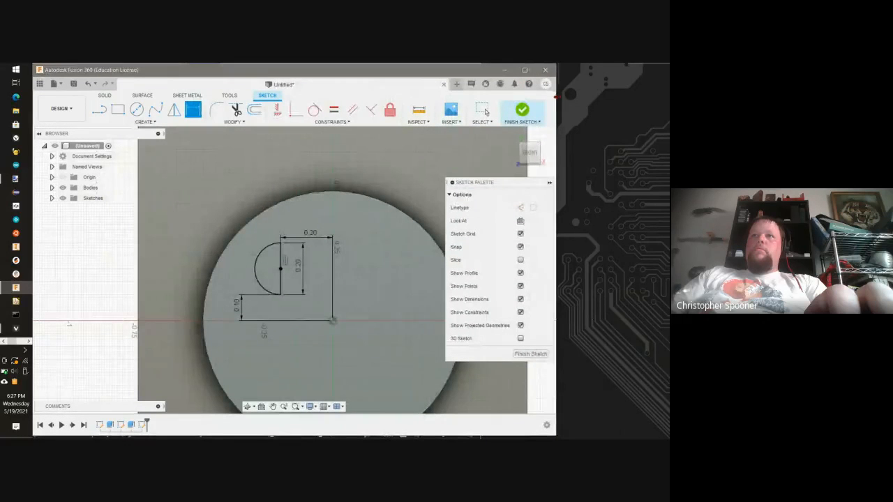
pyautogui.moveTo(555, 96); pyautogui.dragTo(665, 94)
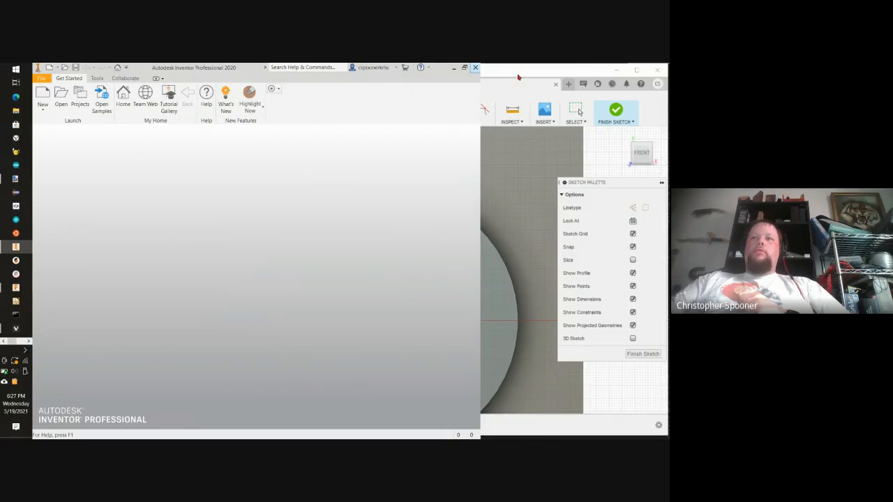
pyautogui.click(518, 77)
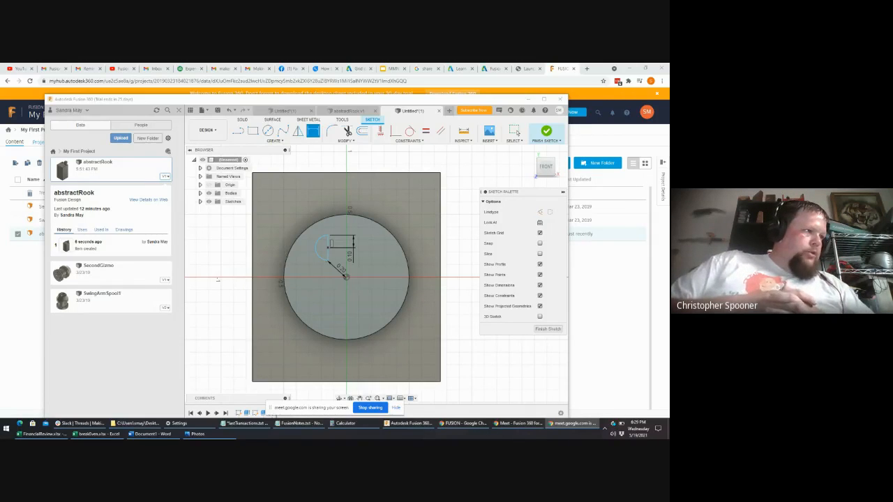
# Delete the diagonal dimension between the half-round eye and the disc's centre.
pyautogui.click(337, 271)
pyautogui.rightClick(337, 272)
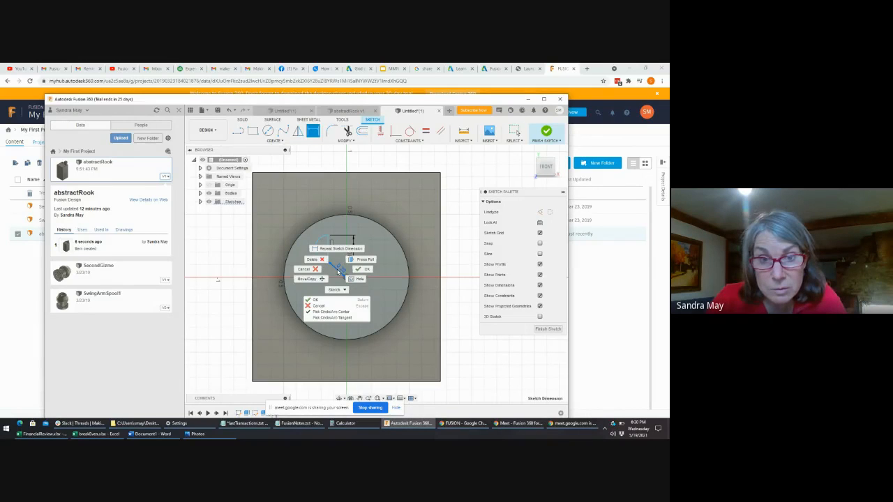
pyautogui.click(319, 262)
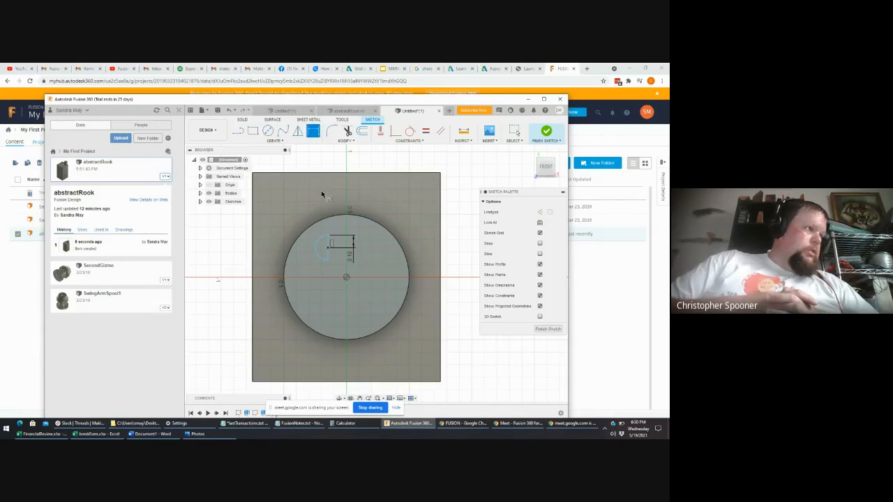
pyautogui.click(295, 245)
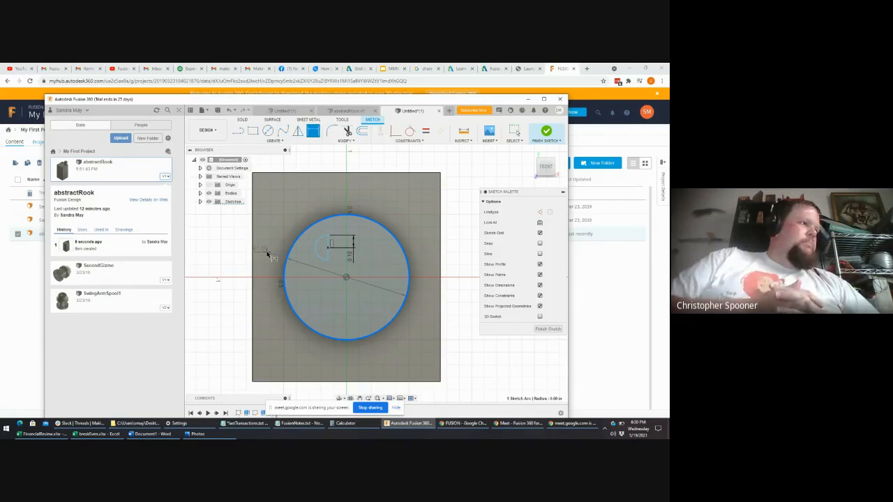
pyautogui.press('Escape')
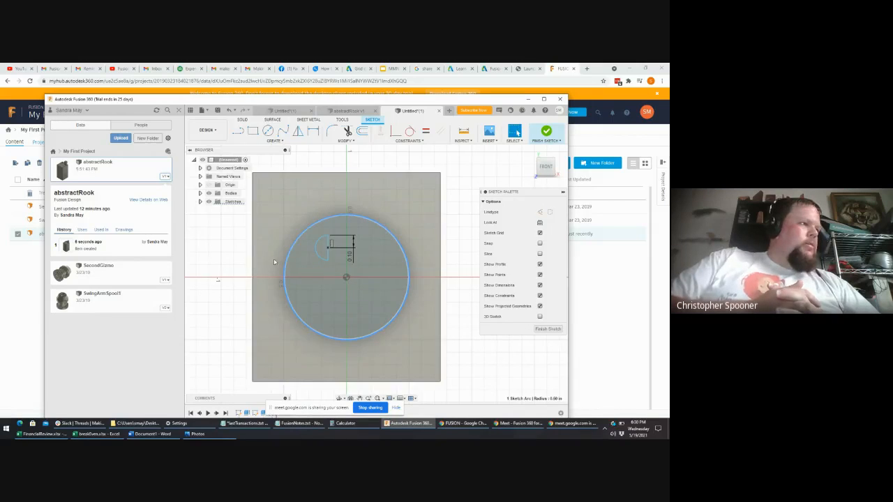
pyautogui.click(318, 249)
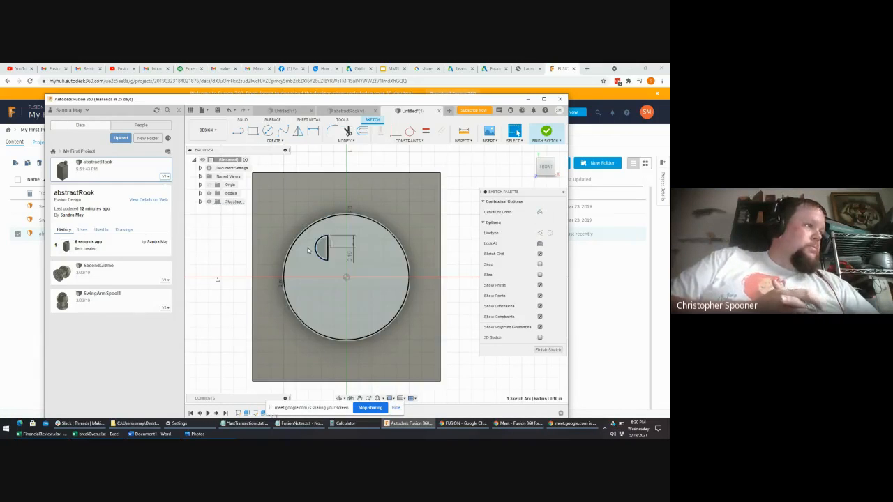
# Dimension the horizontal distance from the half-round eye's straight edge to the disc's centre and set it to 0.20 in.
pyautogui.click(313, 131)
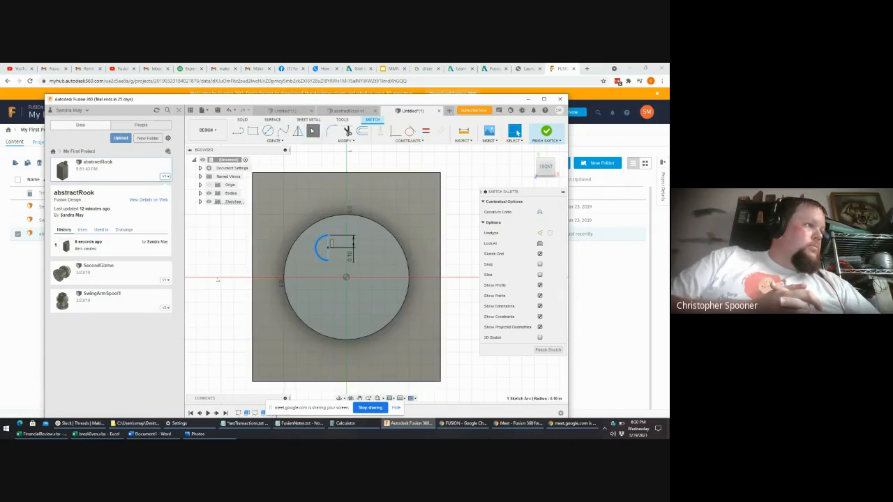
pyautogui.click(316, 250)
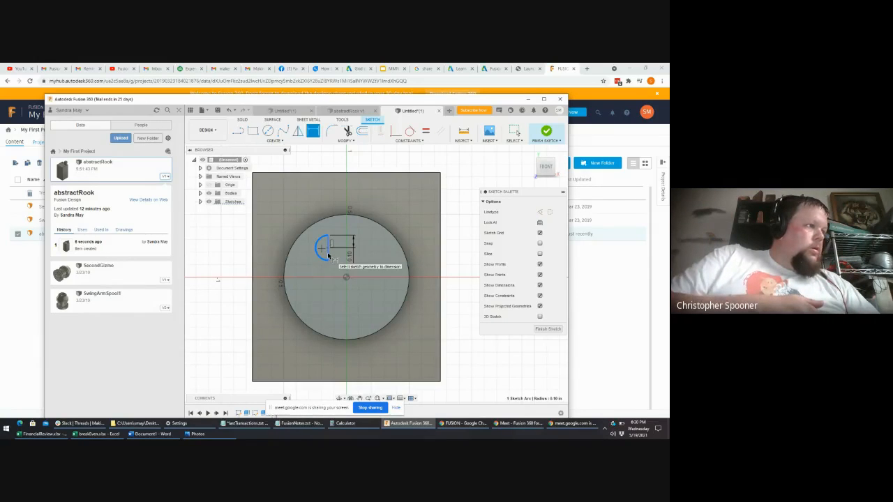
pyautogui.click(329, 256)
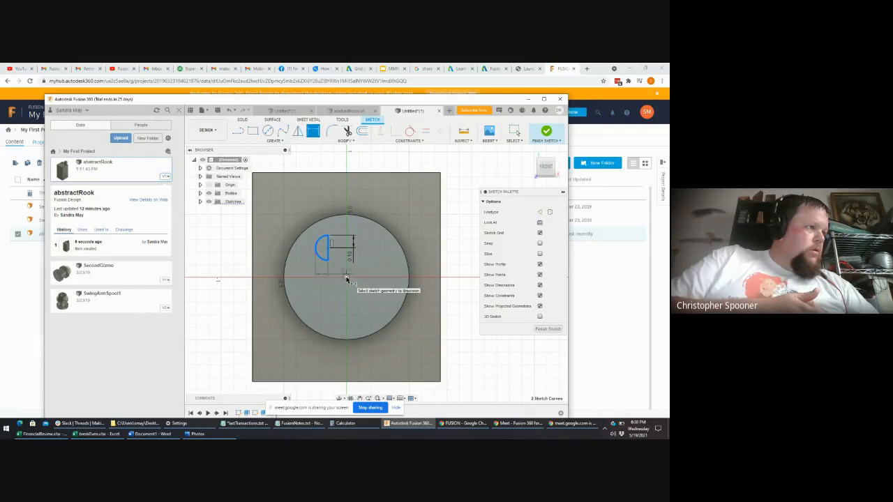
pyautogui.click(346, 278)
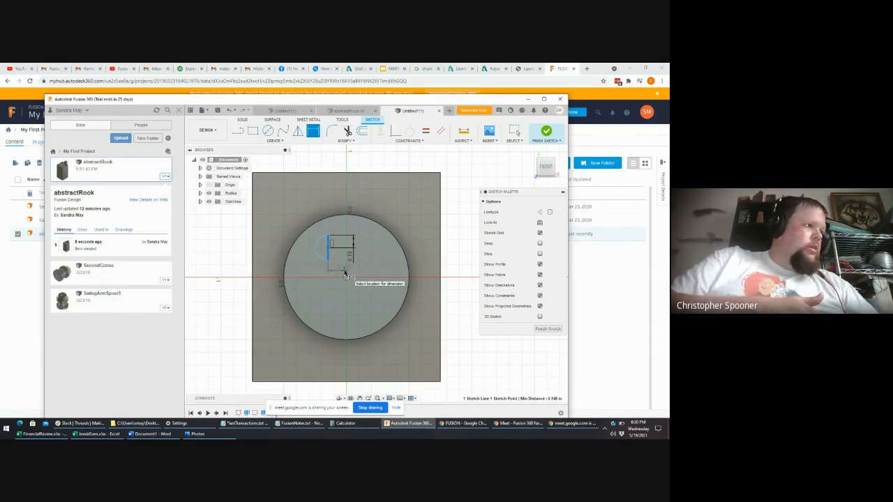
pyautogui.click(346, 276)
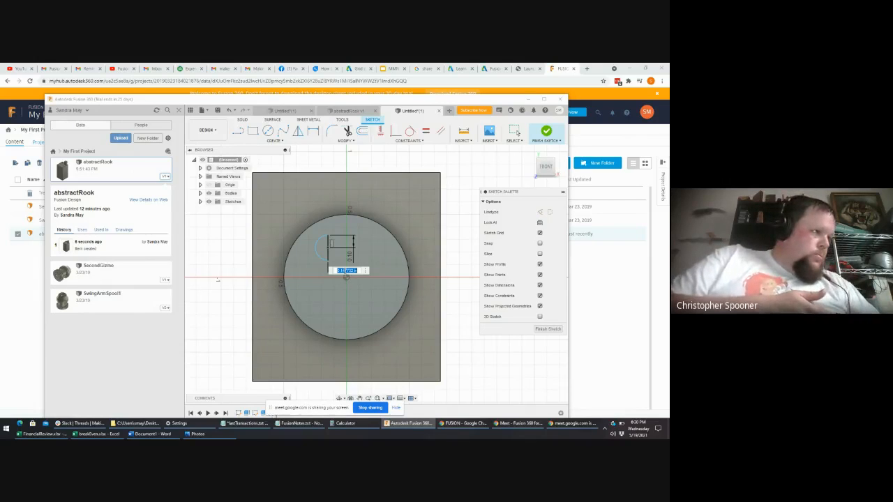
pyautogui.press('BackSpace')
pyautogui.write('.2')
pyautogui.press('Return')
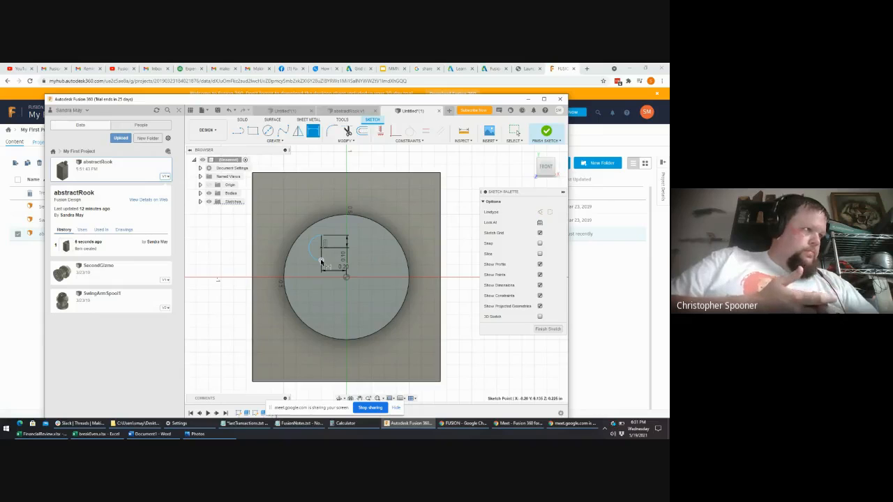
# Dimension the vertical distance from the half-round eye's lower endpoint to the disc's centre.
pyautogui.click(347, 278)
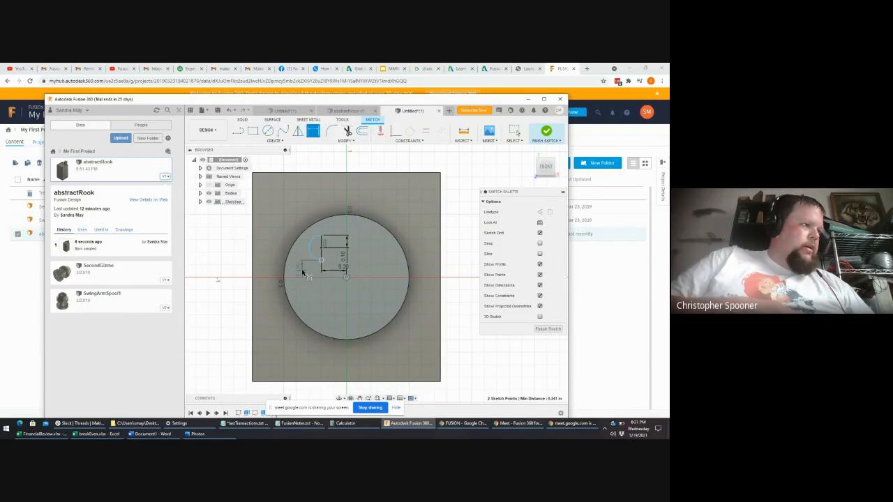
pyautogui.click(302, 271)
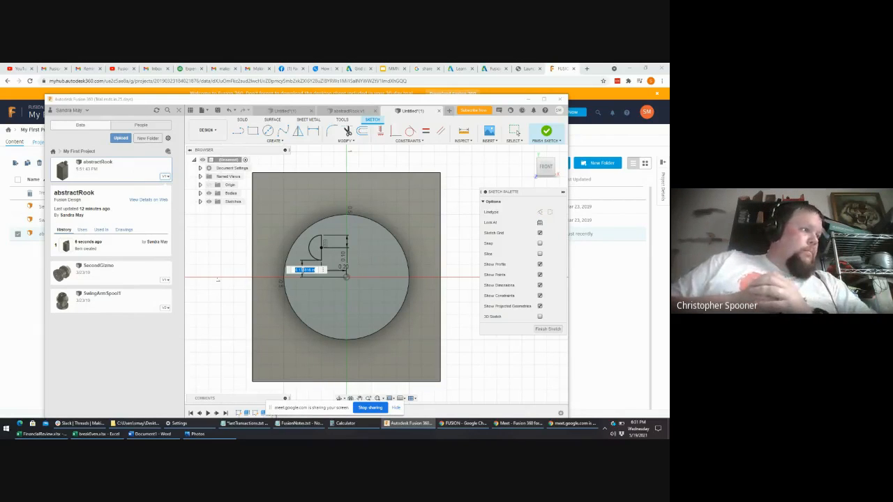
pyautogui.press('BackSpace')
pyautogui.write('1')
pyautogui.press('Return')
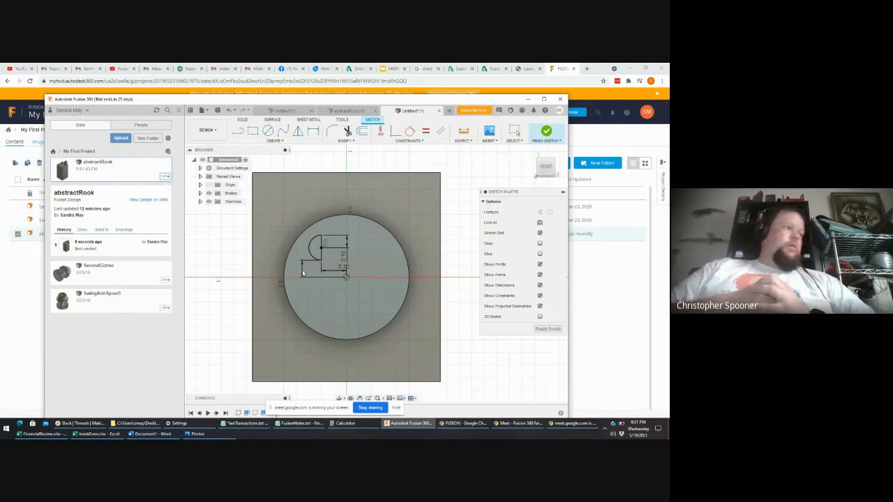
# Delete the vertical dimension between the eye's lower endpoint and the disc's centre.
pyautogui.press('d')
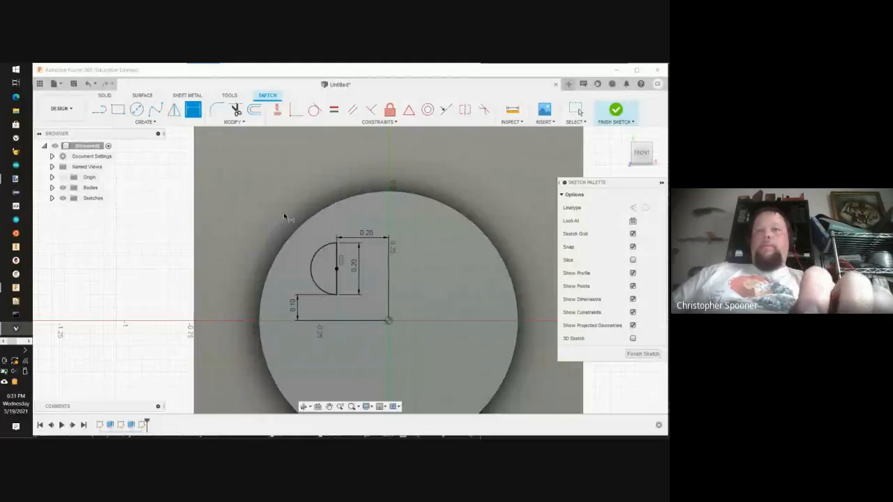
pyautogui.click(292, 311)
pyautogui.press('Delete')
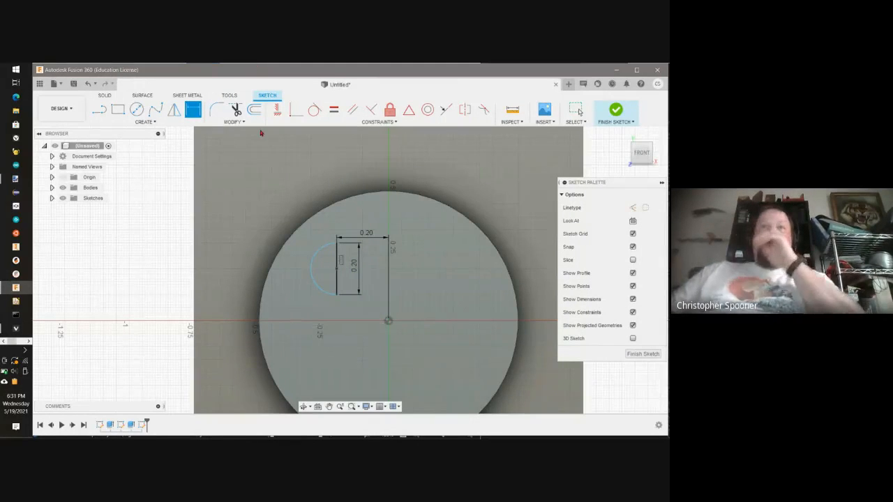
# Dimension the vertical distance from the disc's centre to the eye's lower endpoint at 0.10 in and finish the sketch.
pyautogui.click(390, 321)
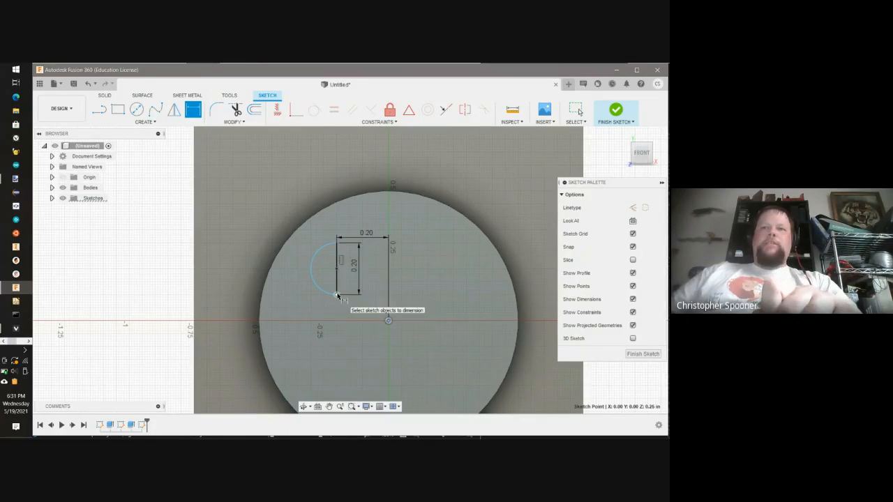
pyautogui.click(337, 294)
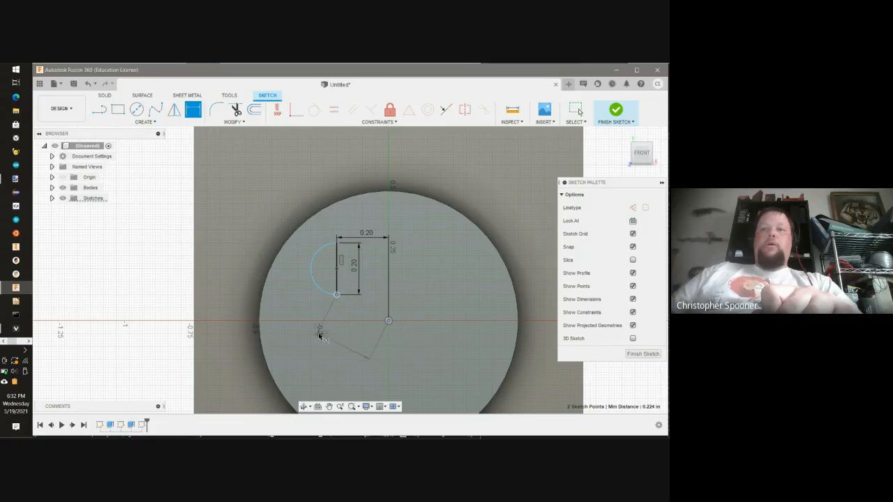
pyautogui.click(296, 304)
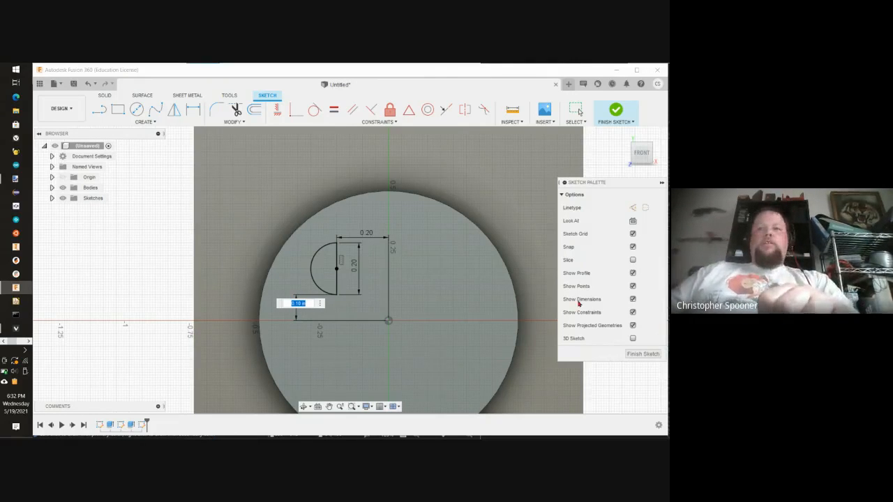
pyautogui.press('Return')
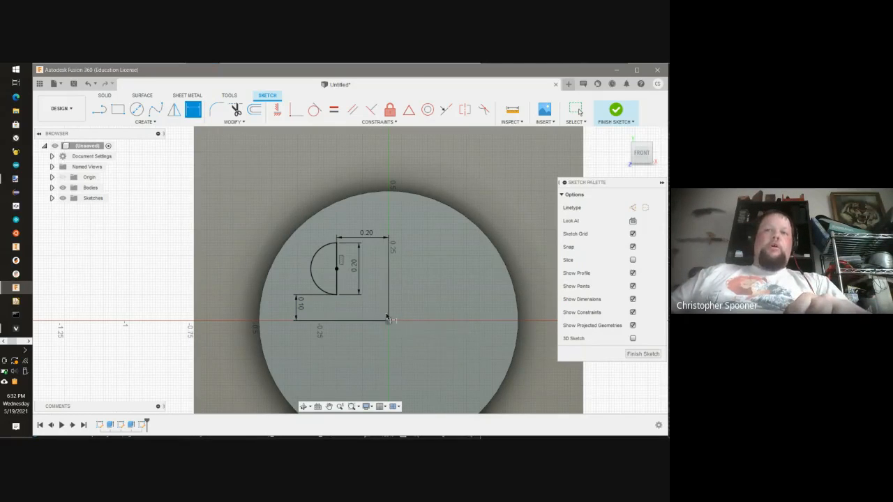
pyautogui.click(300, 296)
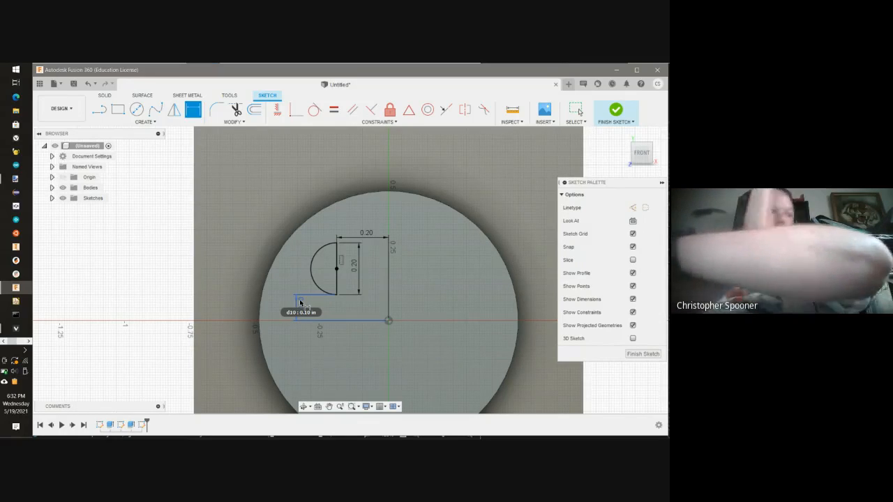
pyautogui.press('Return')
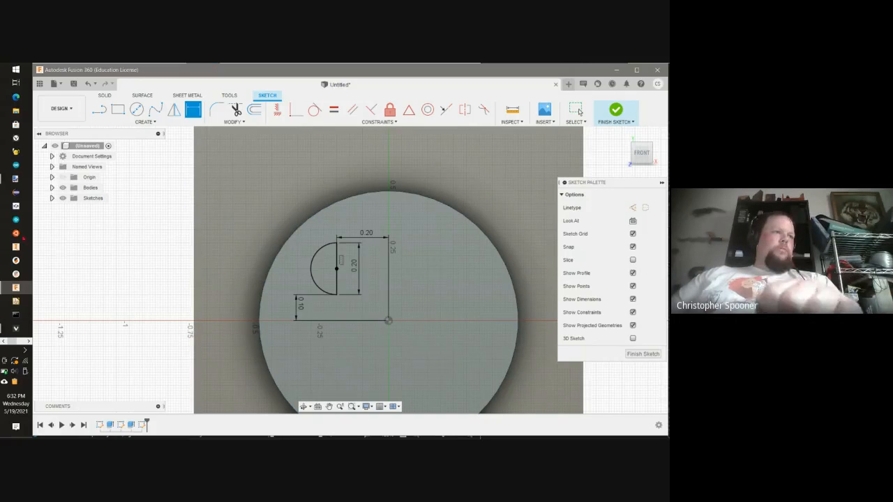
pyautogui.click(615, 110)
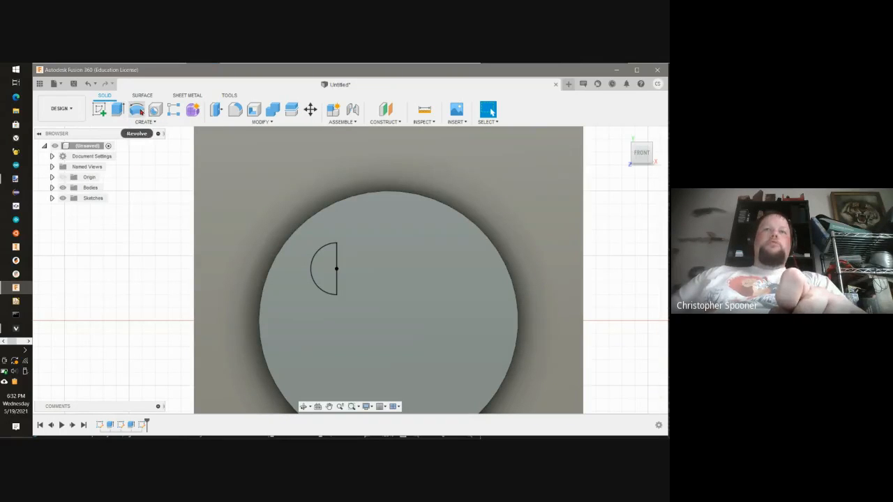
pyautogui.click(137, 116)
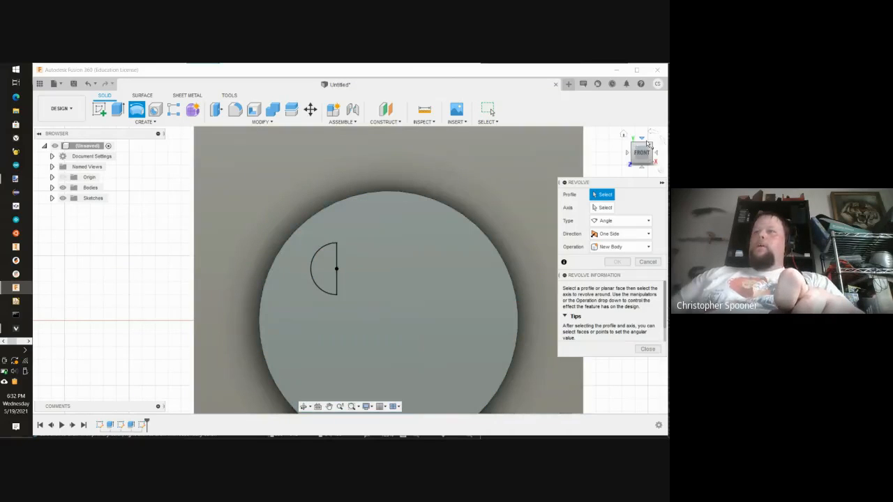
pyautogui.click(649, 145)
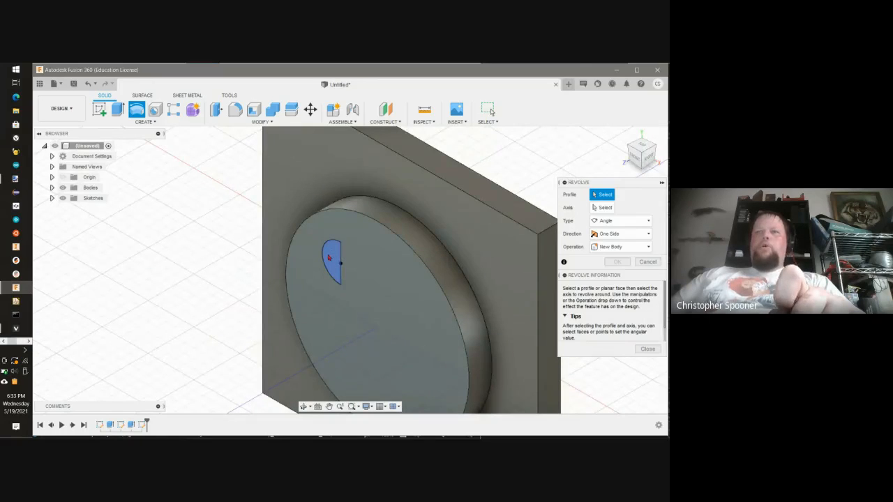
pyautogui.click(332, 255)
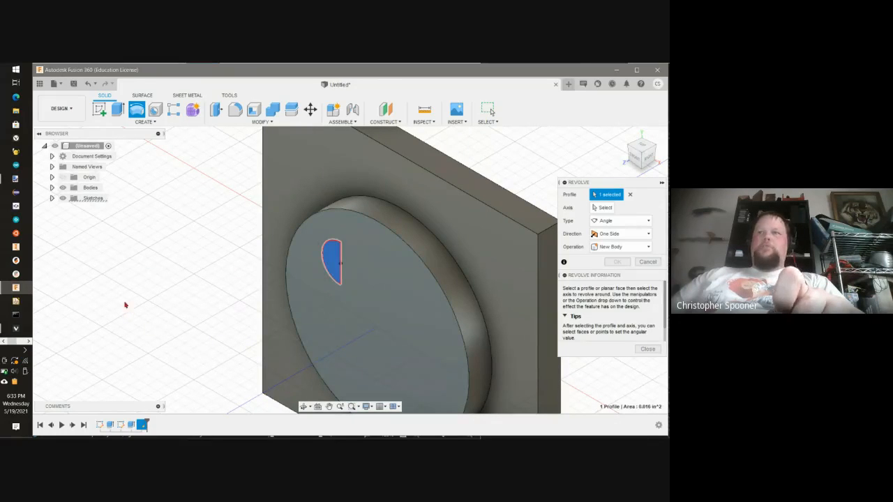
pyautogui.click(603, 208)
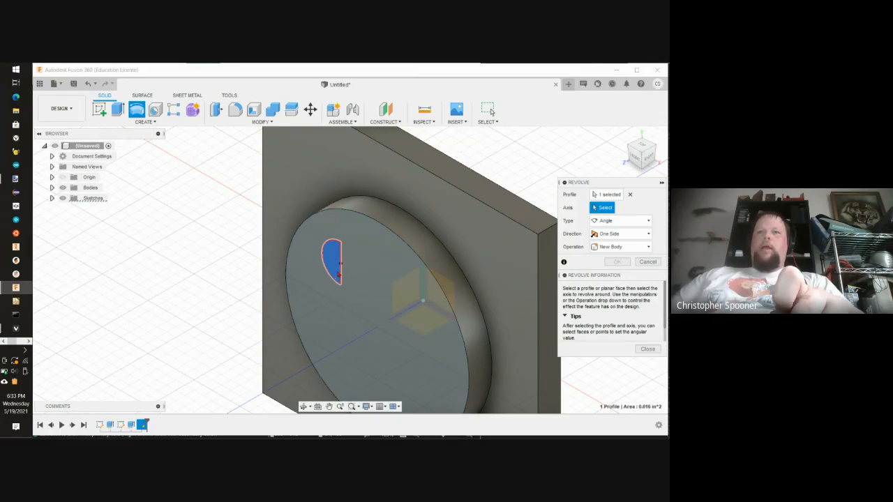
pyautogui.click(340, 270)
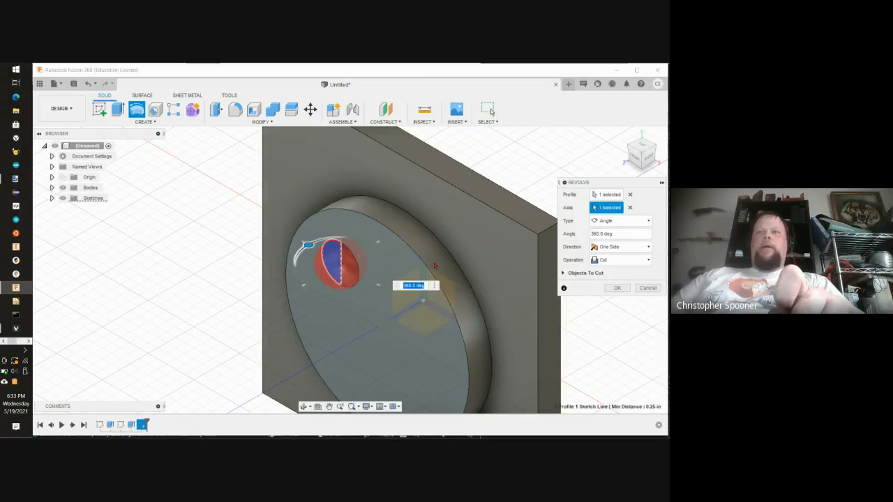
pyautogui.click(618, 259)
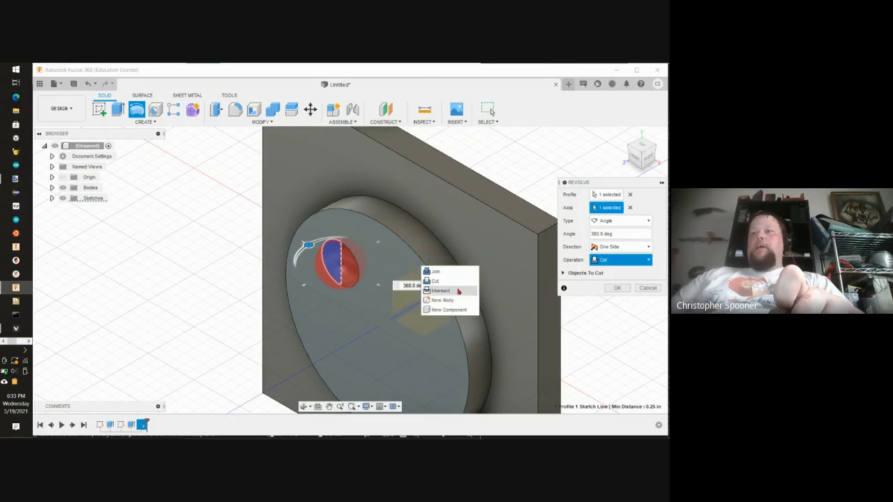
pyautogui.click(438, 271)
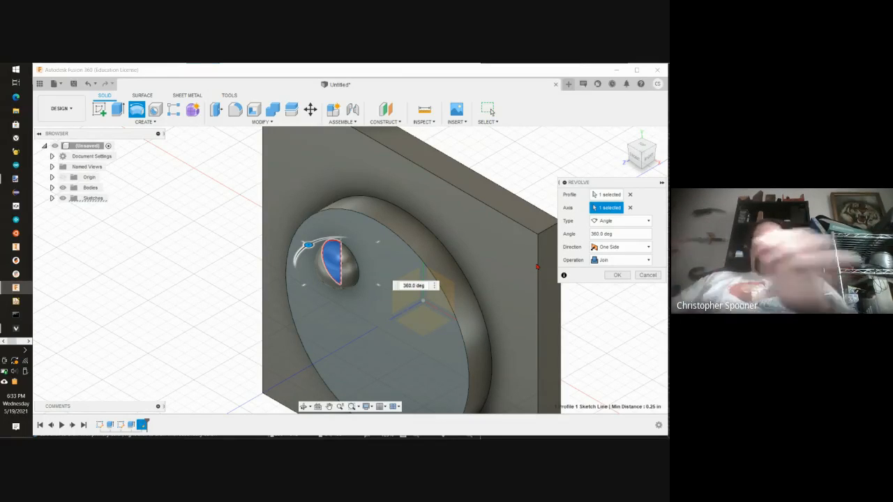
pyautogui.click(490, 108)
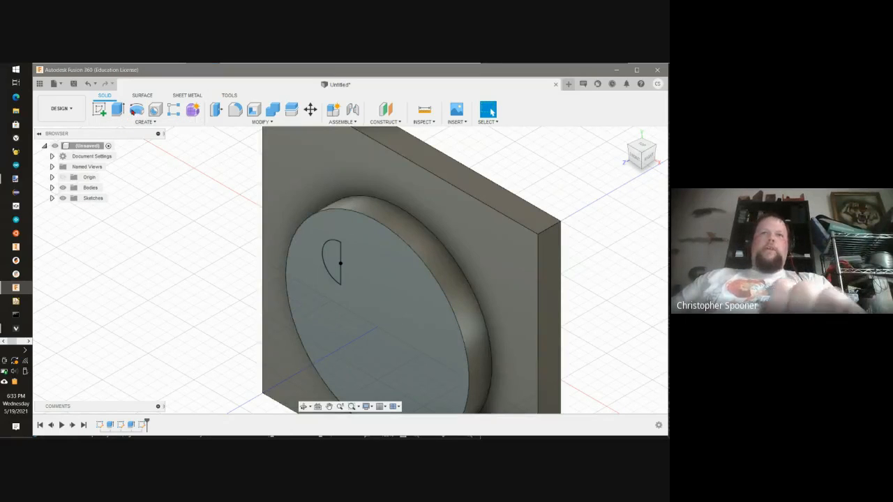
# Revolve the half-round eye profile 360 degrees about its straight edge, joining it to the disc.
pyautogui.click(137, 109)
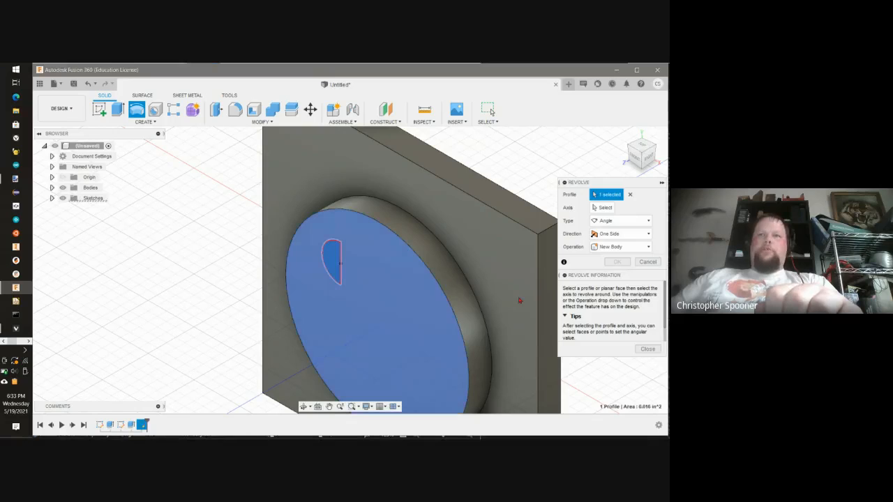
pyautogui.click(333, 261)
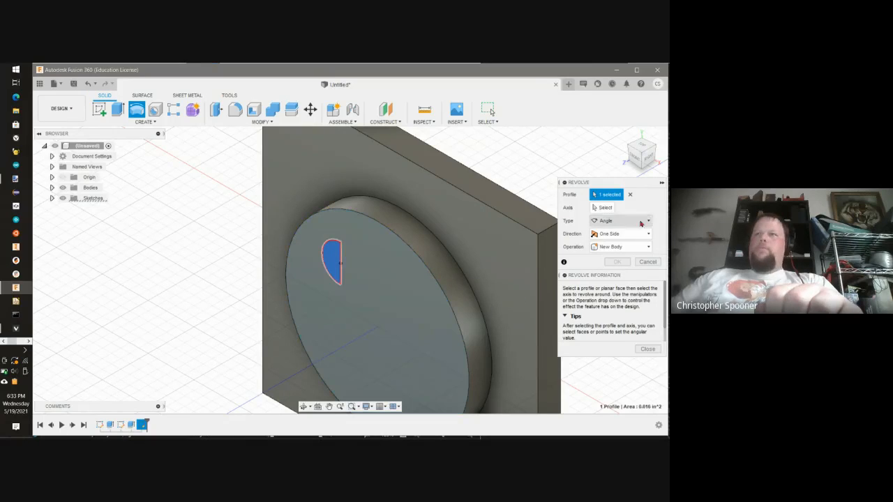
pyautogui.click(604, 208)
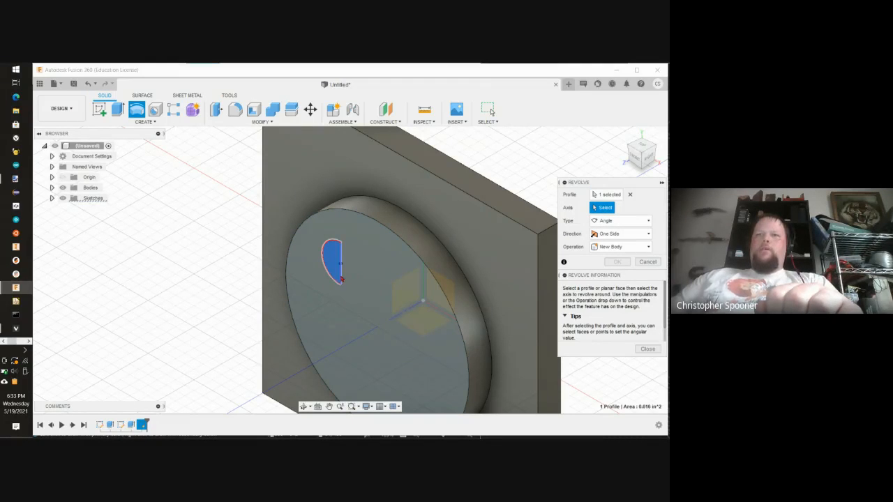
pyautogui.click(341, 278)
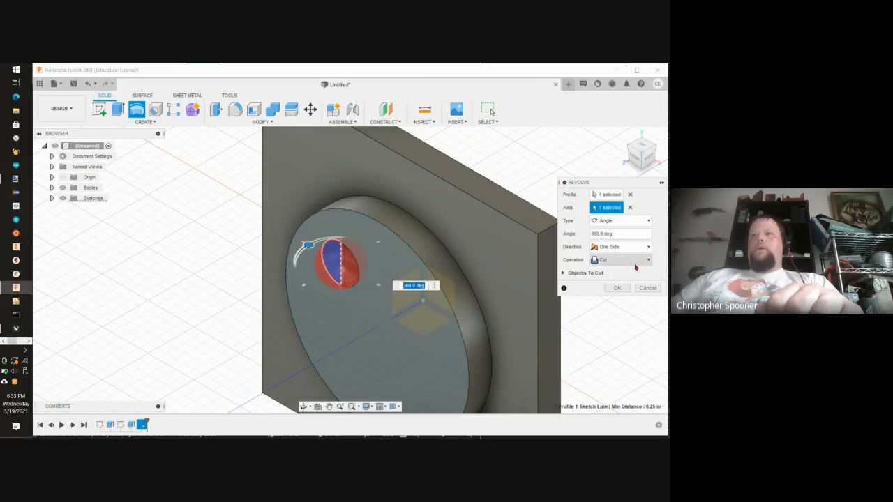
pyautogui.click(635, 266)
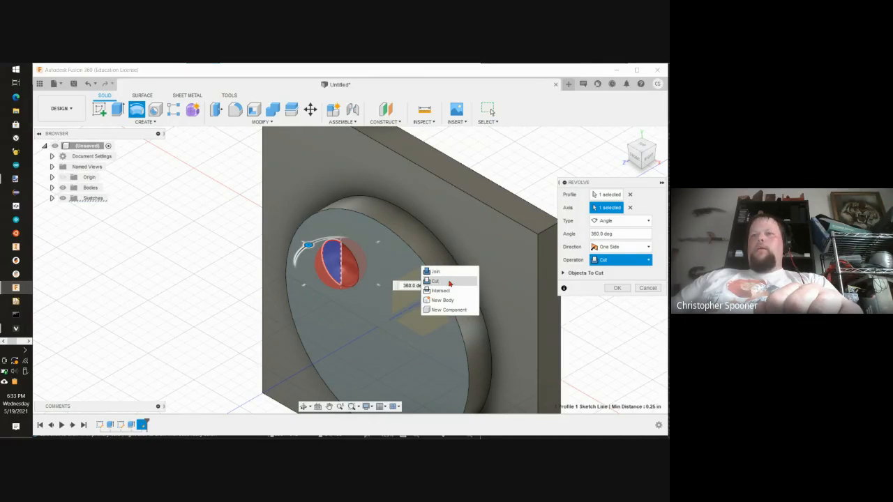
pyautogui.click(443, 272)
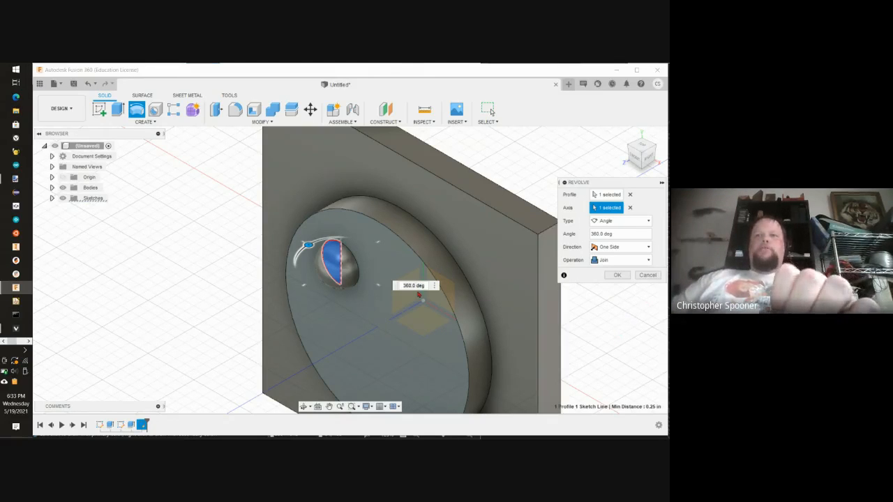
pyautogui.click(618, 276)
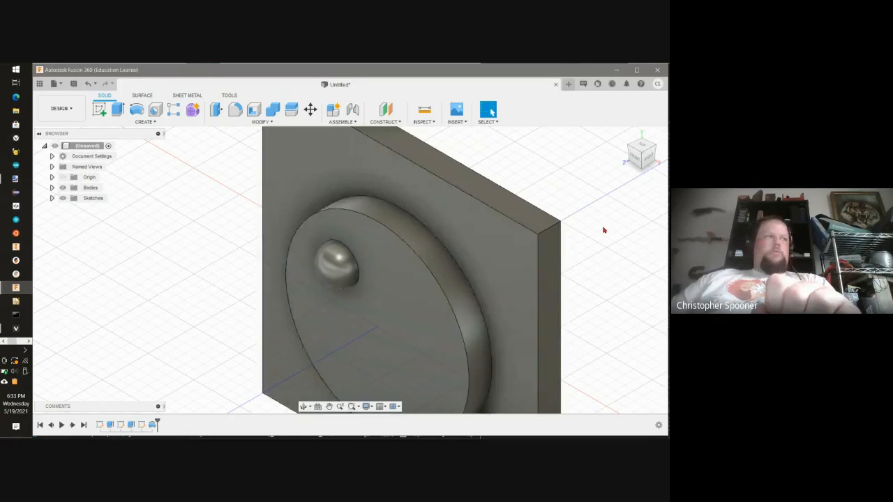
pyautogui.scroll(3, 612, 195)
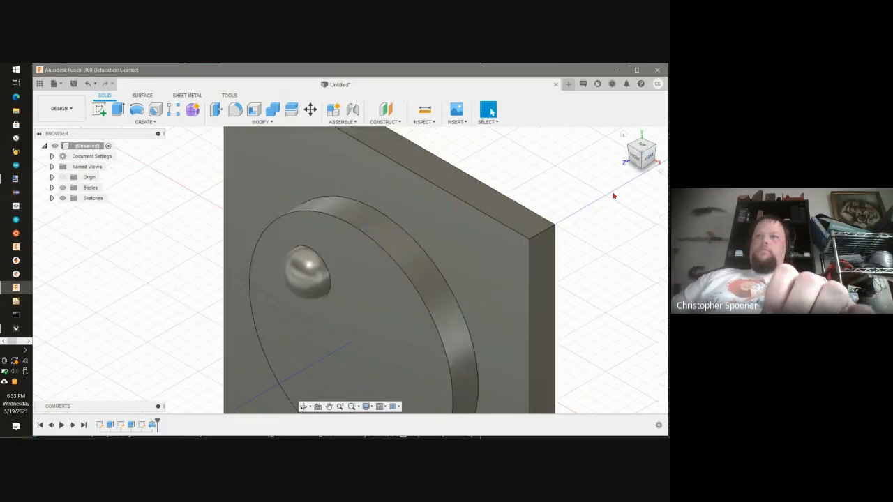
pyautogui.scroll(-5, 612, 195)
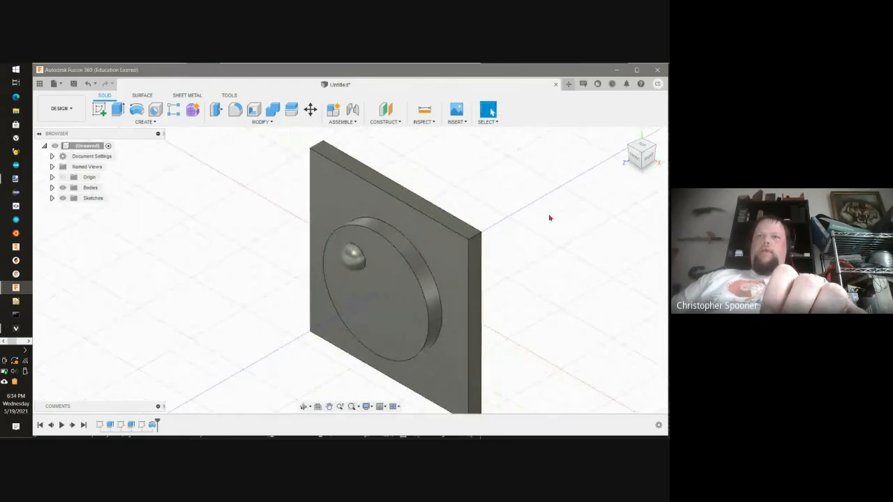
pyautogui.click(625, 138)
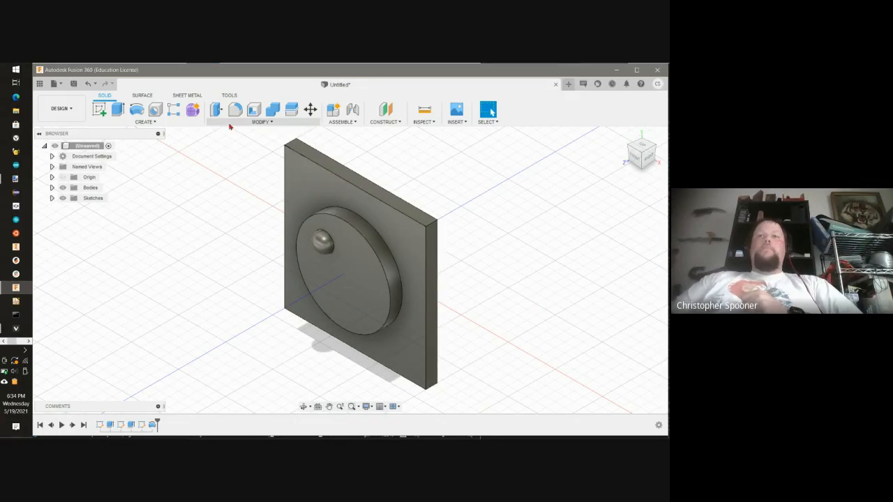
pyautogui.click(160, 127)
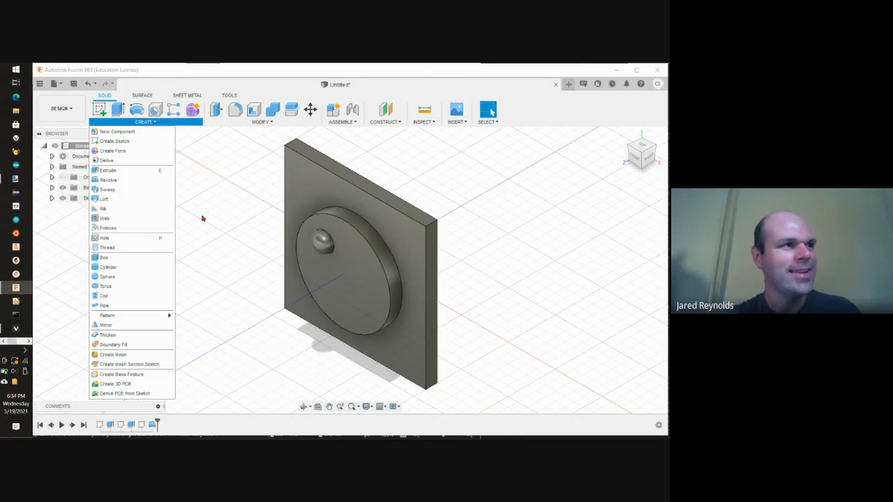
pyautogui.click(236, 213)
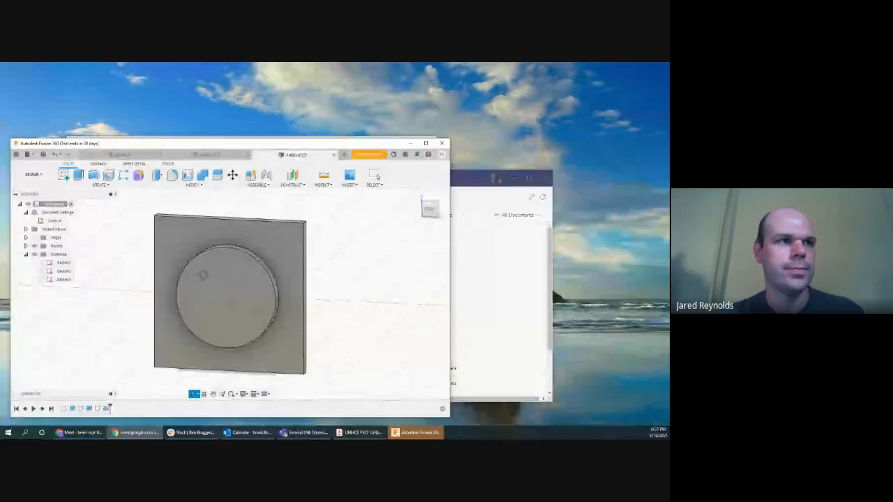
# In the second, smaller-window copy of the design, undo the last revolve of the half-round eye sketch.
pyautogui.moveTo(188, 265); pyautogui.dragTo(297, 247)
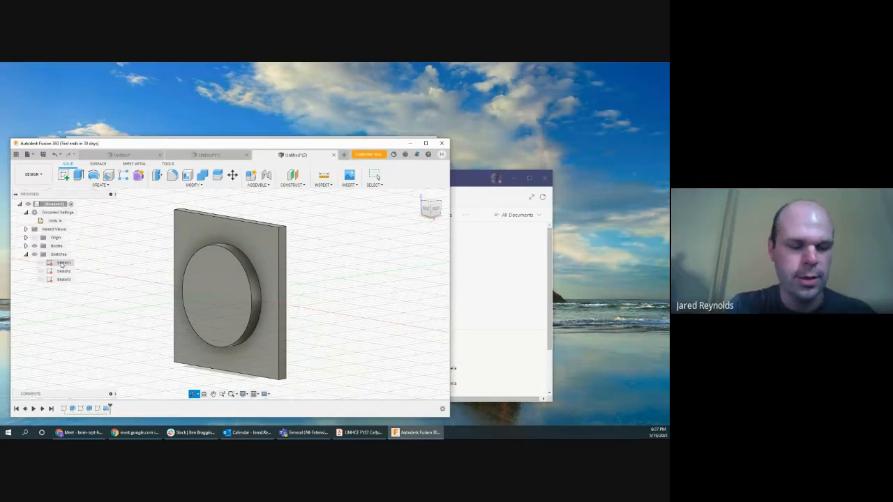
pyautogui.press('Escape')
pyautogui.hotkey('ctrl', 'z')
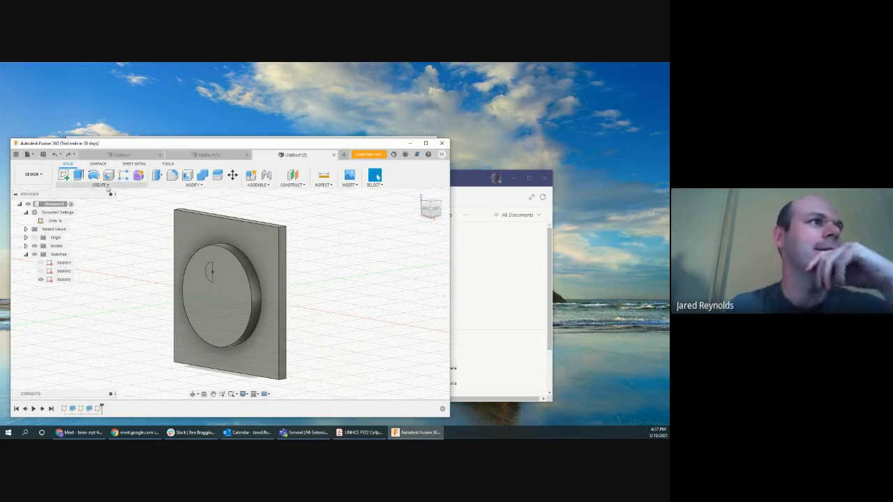
# Try to revolve the half-round profile on the disc 360 degrees about its straight edge, with the operation set to Join.
pyautogui.click(99, 184)
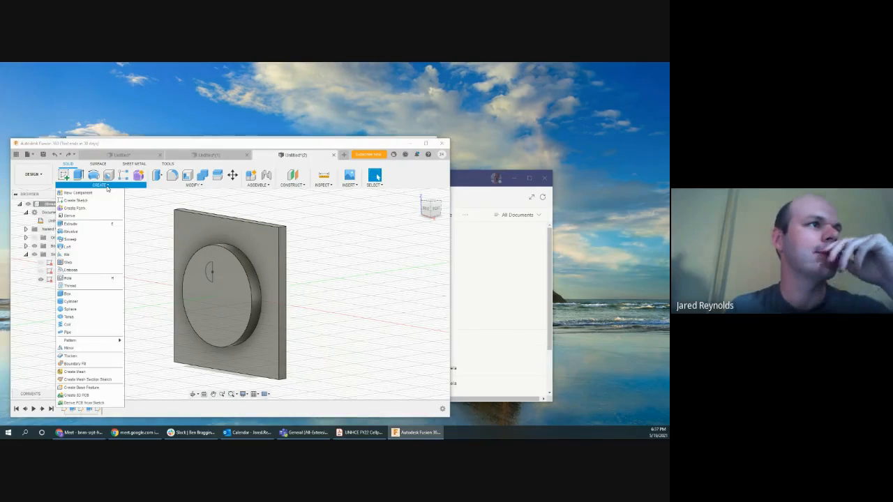
pyautogui.click(89, 231)
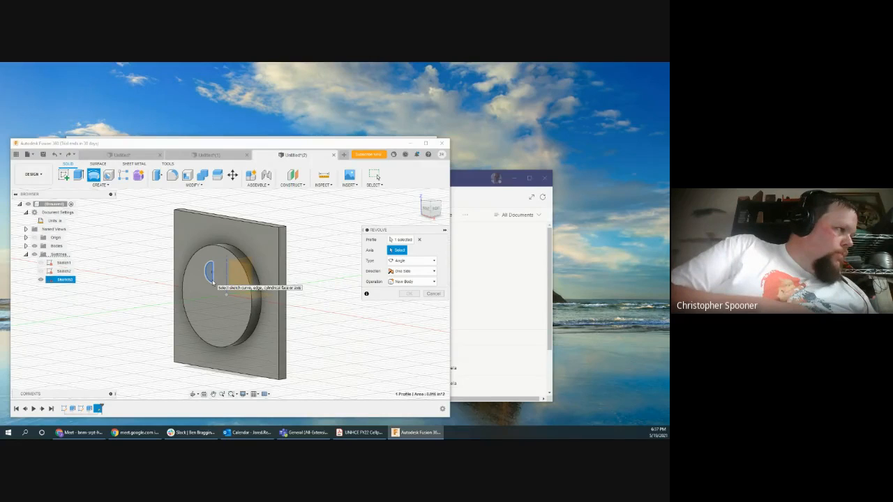
pyautogui.click(213, 282)
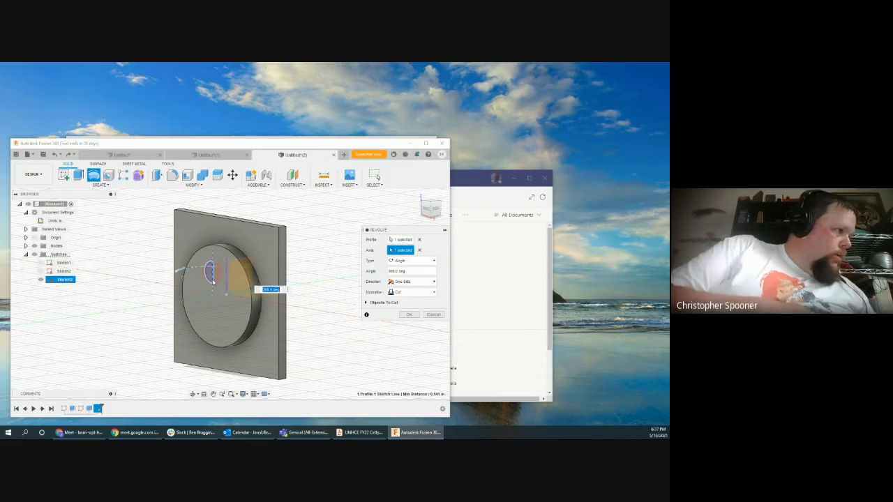
pyautogui.click(418, 293)
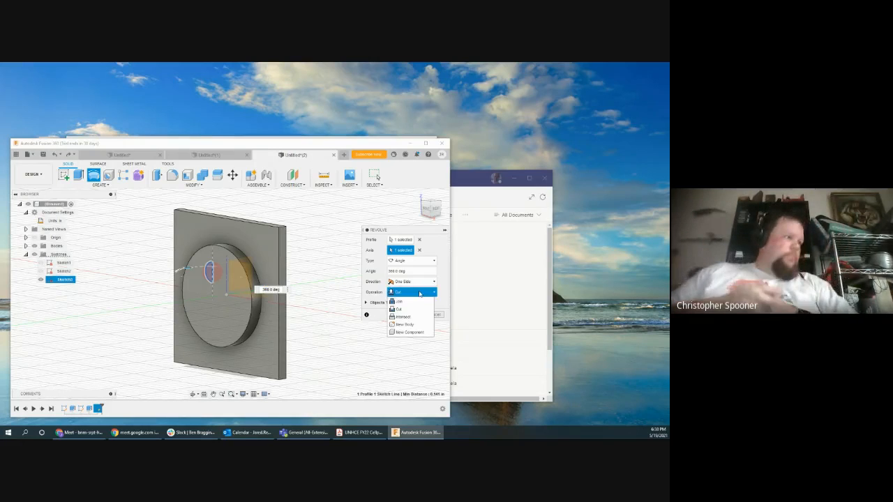
pyautogui.click(418, 301)
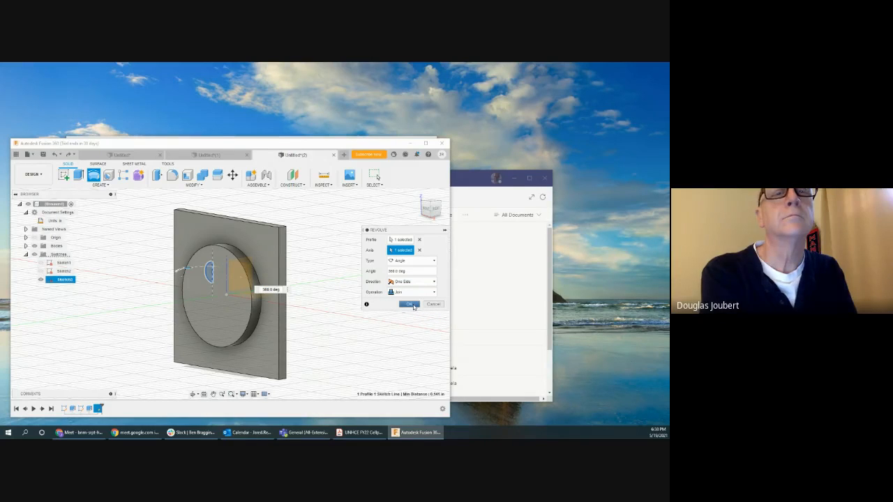
pyautogui.click(409, 304)
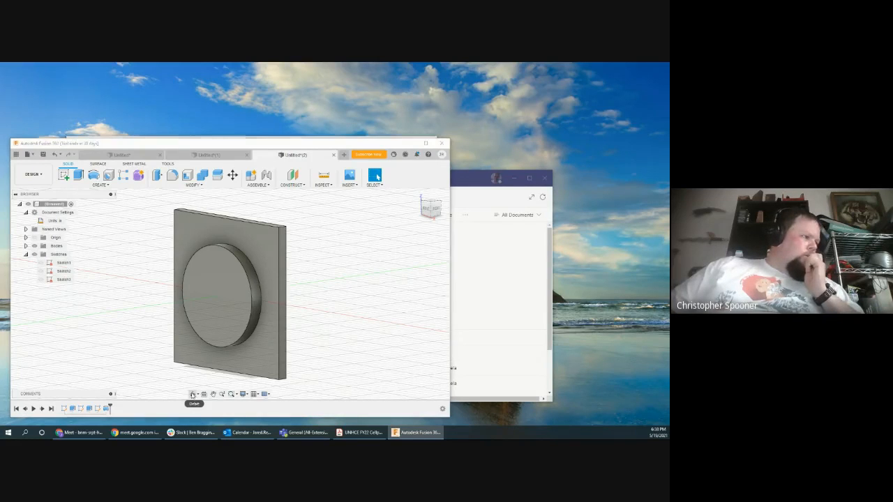
pyautogui.click(193, 394)
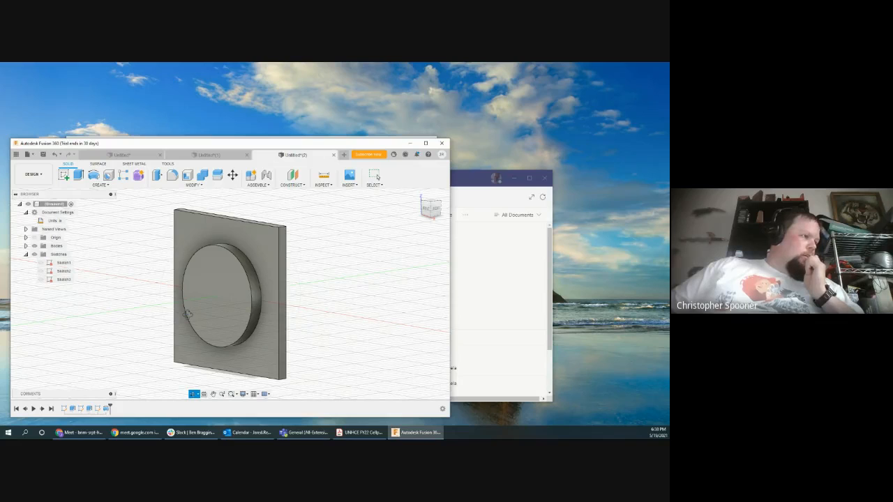
pyautogui.press('Escape')
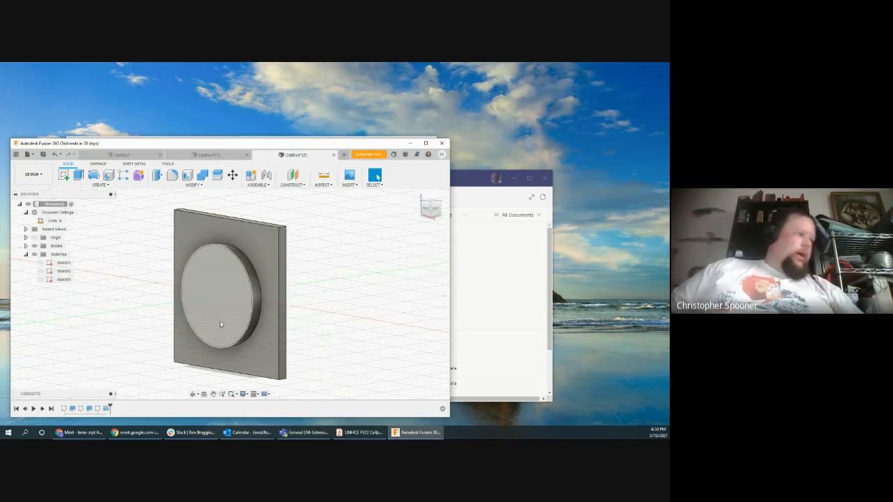
# Try to reselect the profile and axis of the eye's revolve feature, cancel the edit and undo the revolve.
pyautogui.click(107, 410)
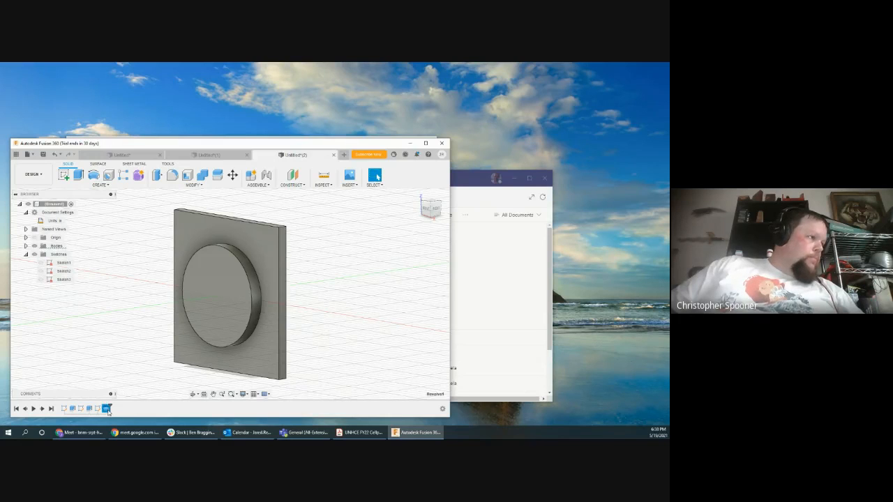
pyautogui.click(109, 412)
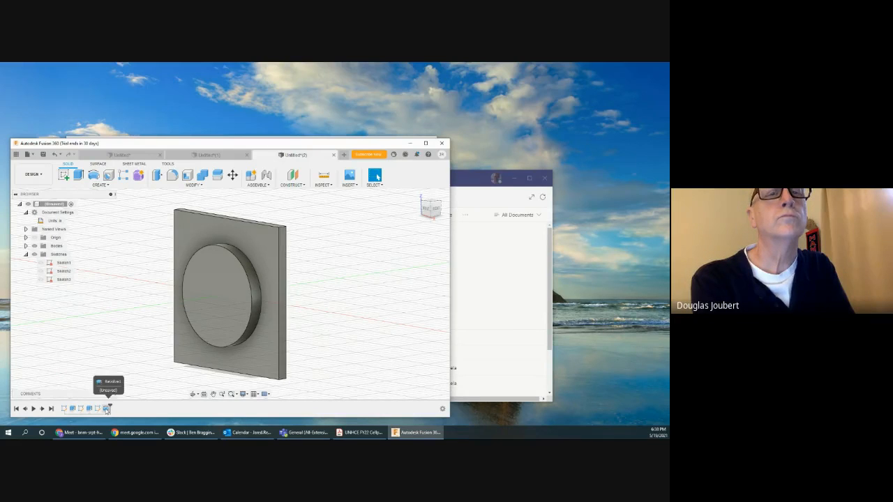
pyautogui.doubleClick(107, 408)
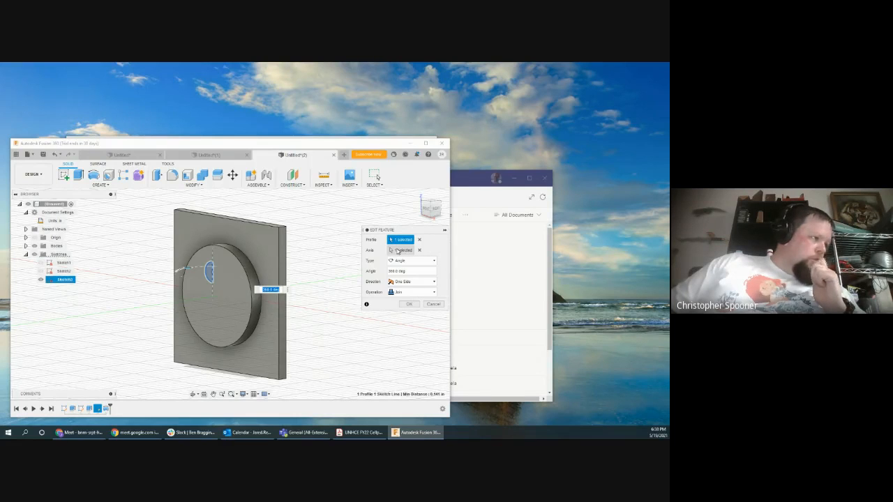
pyautogui.click(210, 273)
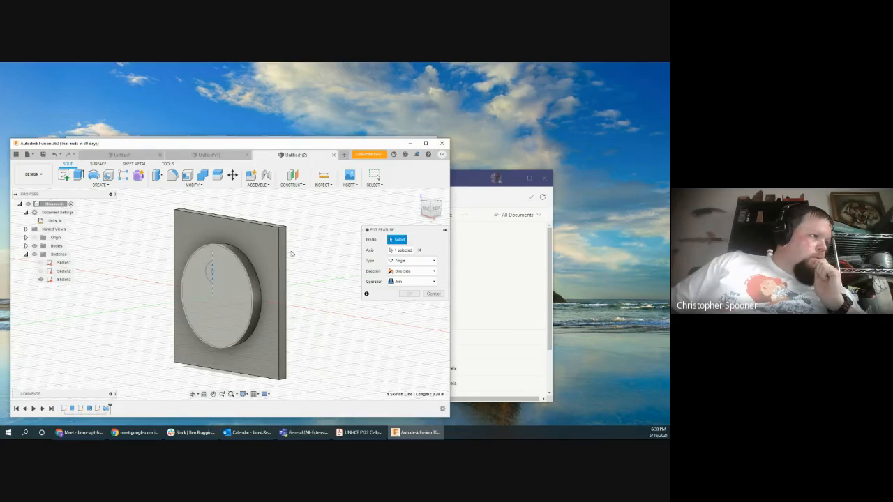
pyautogui.click(396, 251)
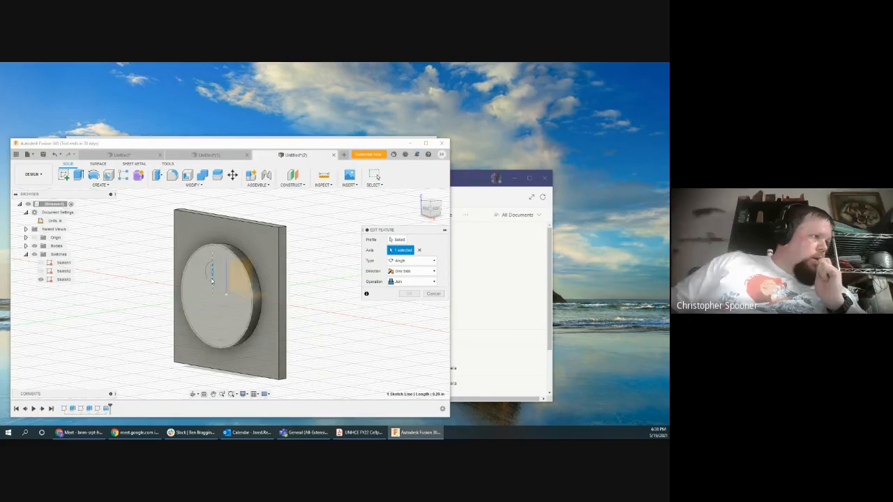
pyautogui.click(419, 250)
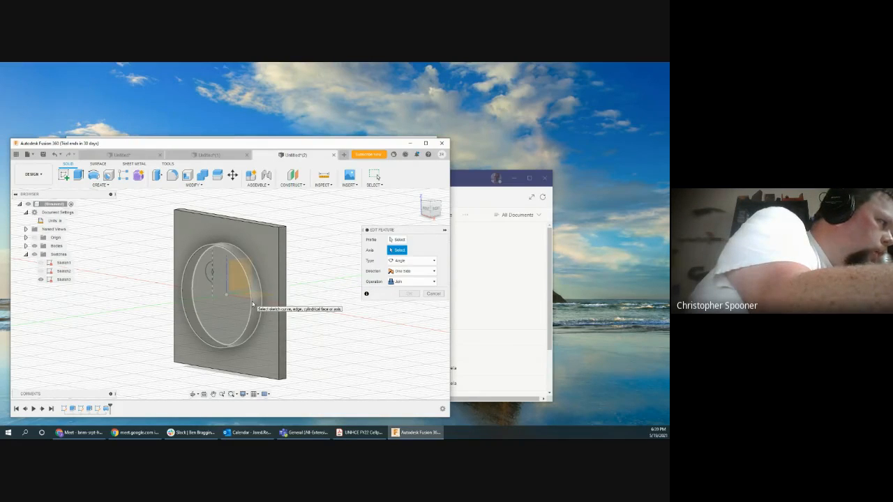
pyautogui.press('Escape')
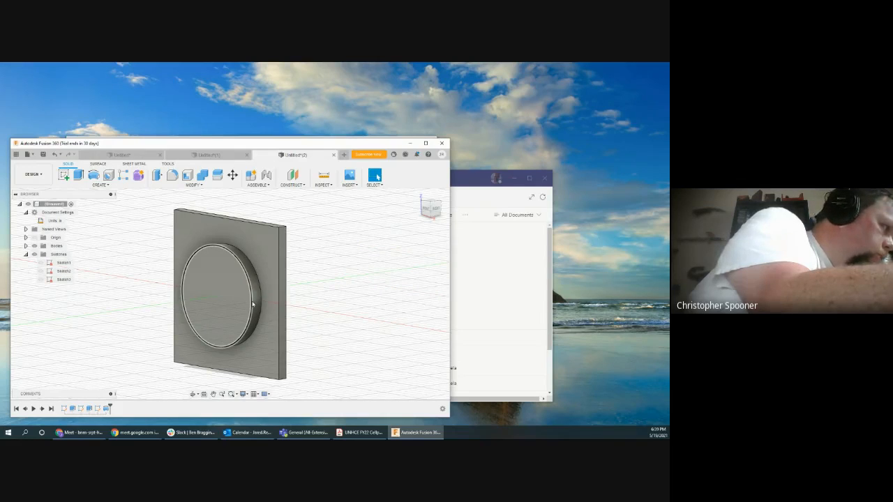
pyautogui.hotkey('ctrl', 'z')
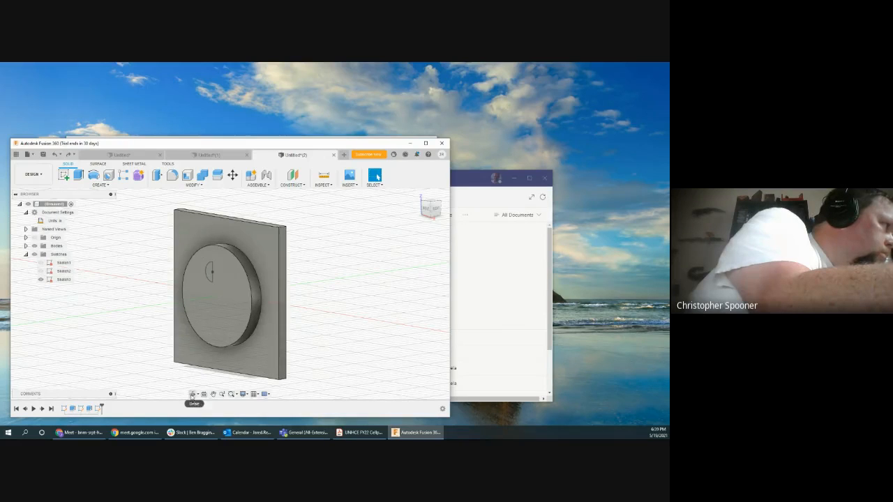
# Start revolving the half-round eye profile on the disc's face again.
pyautogui.click(192, 395)
pyautogui.moveTo(230, 328); pyautogui.dragTo(209, 351)
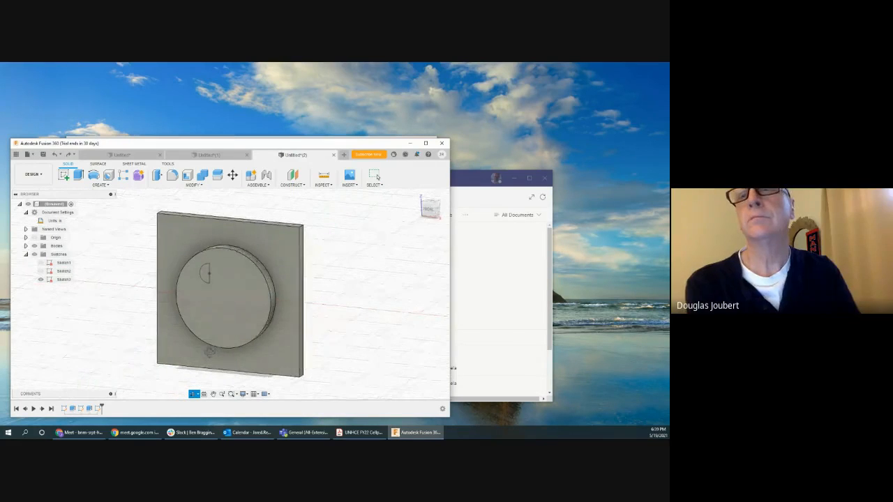
pyautogui.press('Escape')
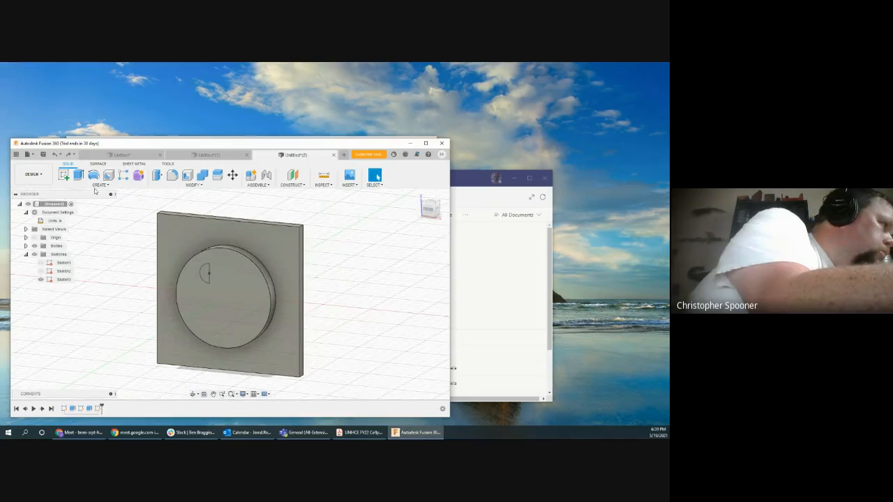
pyautogui.click(99, 185)
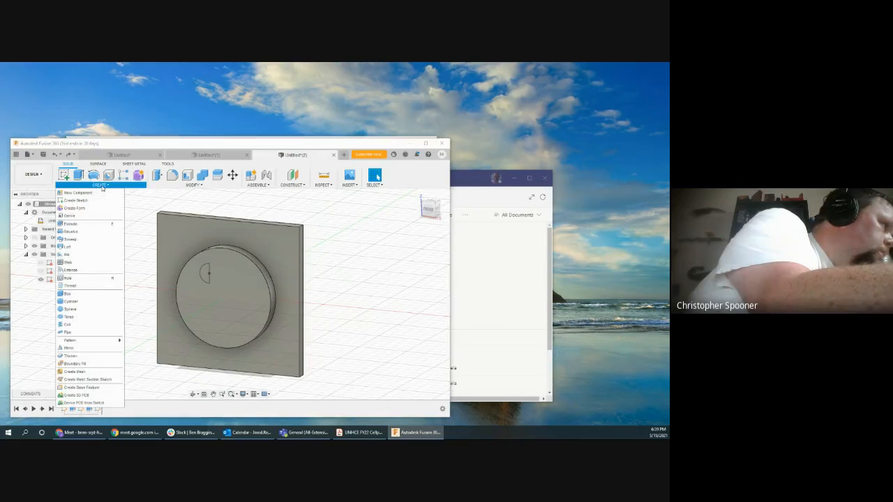
# Try to cut into the round boss by revolving the half-circle profile 360° about its straight edge.
pyautogui.click(70, 231)
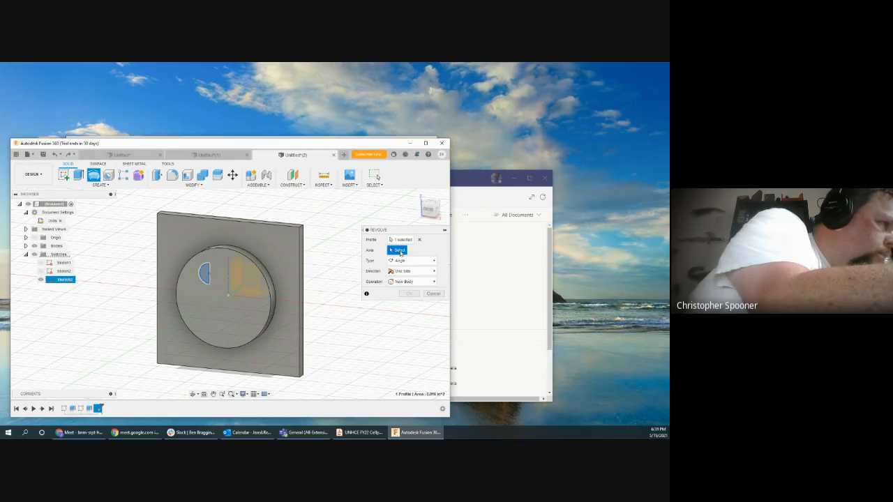
pyautogui.click(210, 280)
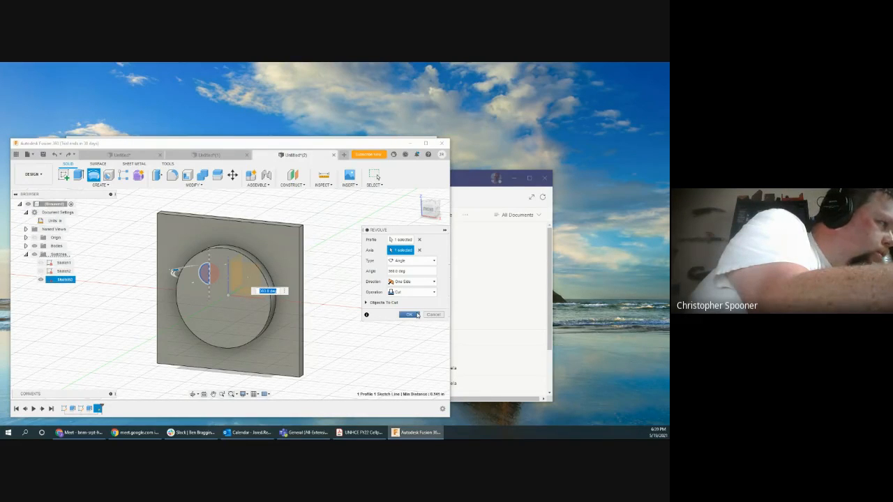
pyautogui.click(410, 315)
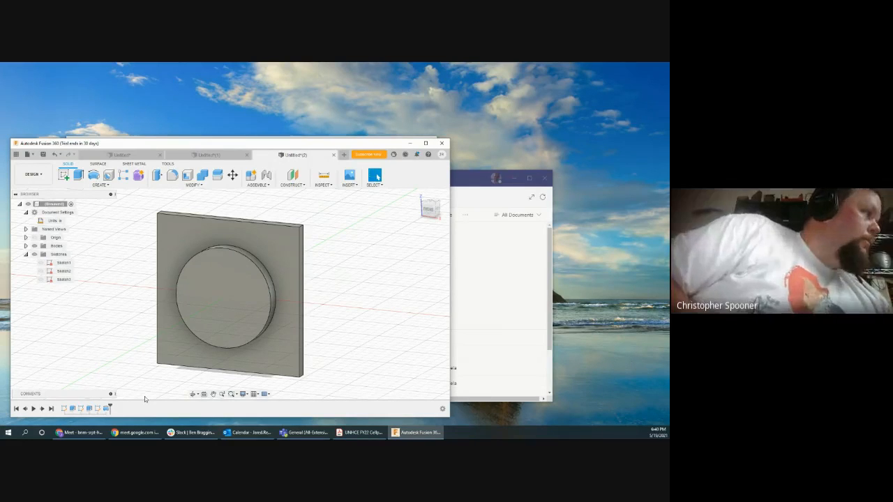
pyautogui.click(191, 396)
pyautogui.moveTo(227, 291); pyautogui.dragTo(202, 299)
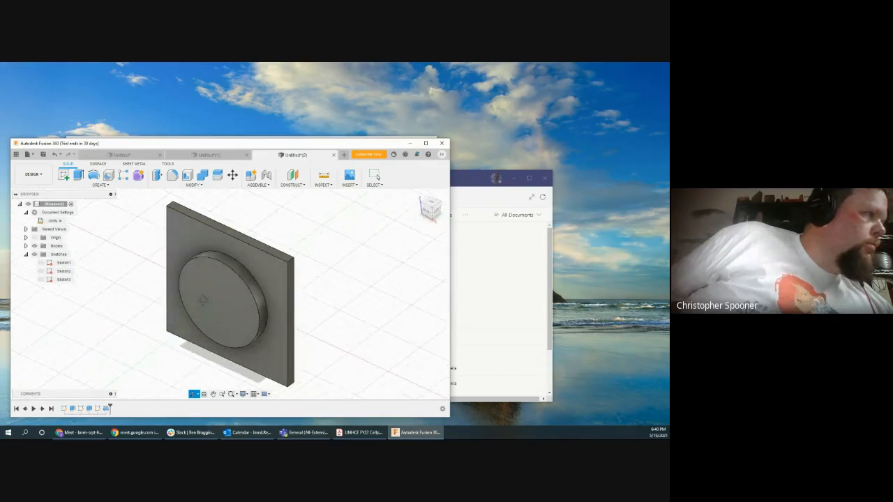
pyautogui.press('Escape')
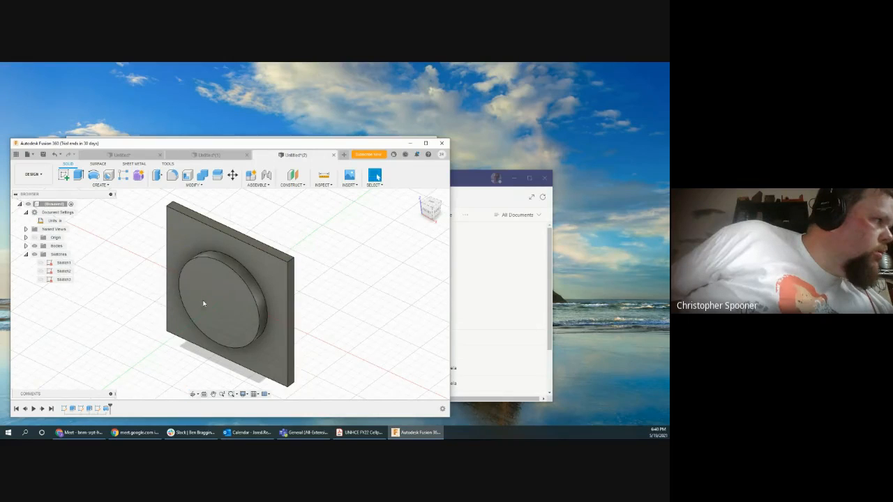
pyautogui.hotkey('ctrl', 'z')
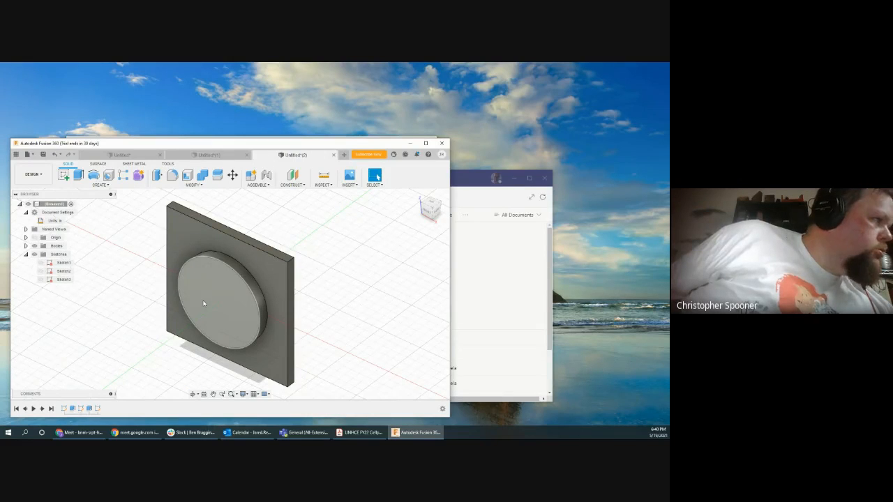
# Undo the half-circle sketch on the round boss's front face.
pyautogui.click(193, 394)
pyautogui.moveTo(227, 298); pyautogui.dragTo(238, 300)
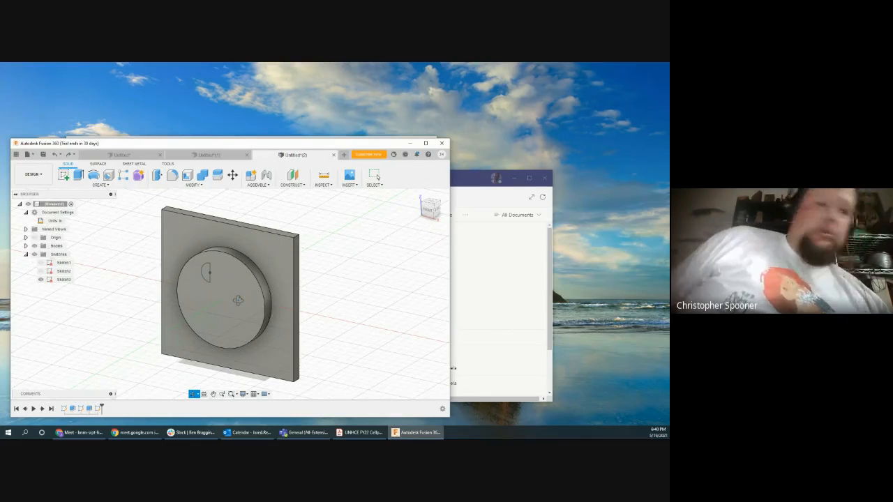
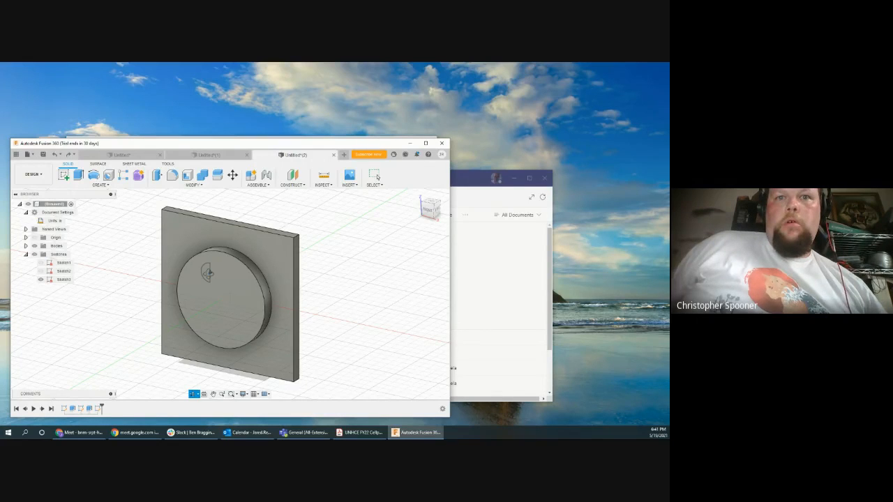
pyautogui.moveTo(209, 273); pyautogui.dragTo(222, 253)
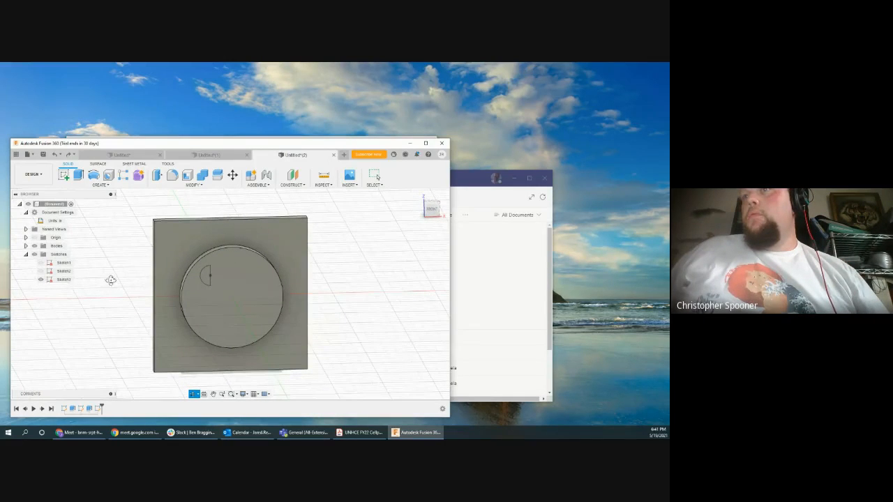
pyautogui.keyDown('shift'); pyautogui.moveTo(178, 251); pyautogui.dragTo(191, 293, button='middle'); pyautogui.keyUp('shift')
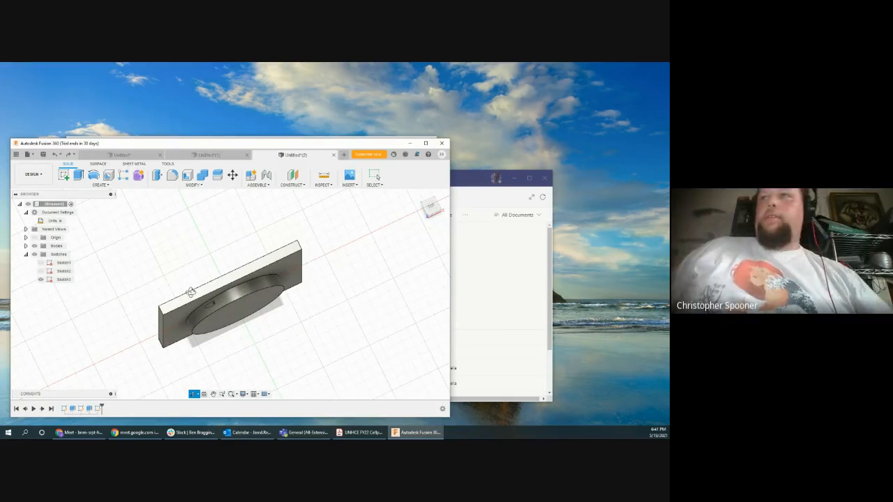
pyautogui.keyDown('shift'); pyautogui.moveTo(190, 292); pyautogui.dragTo(171, 257, button='middle'); pyautogui.keyUp('shift')
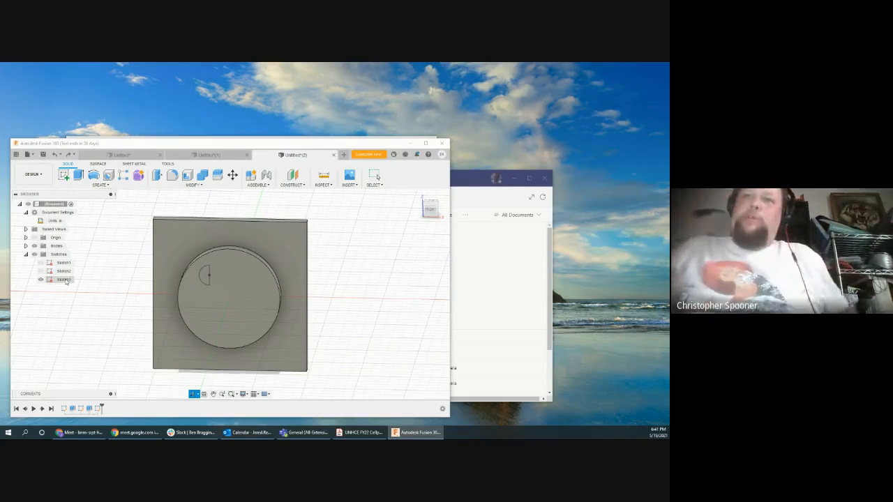
pyautogui.click(145, 349)
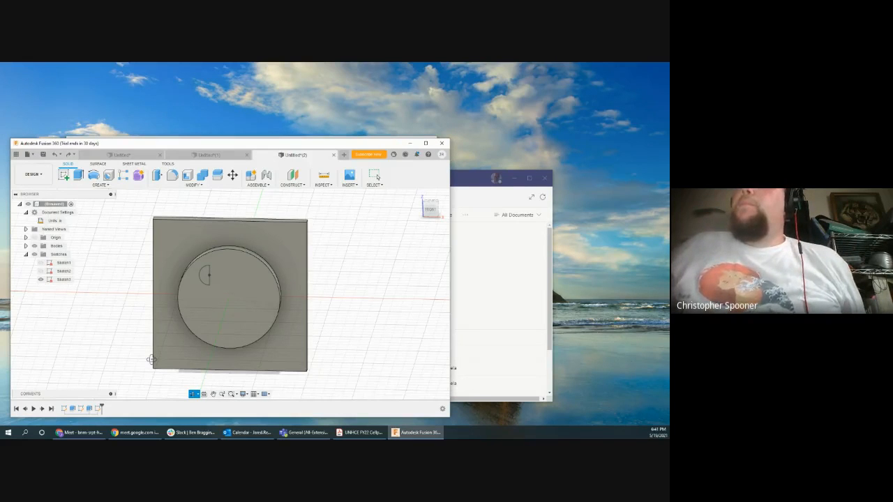
pyautogui.press('Escape')
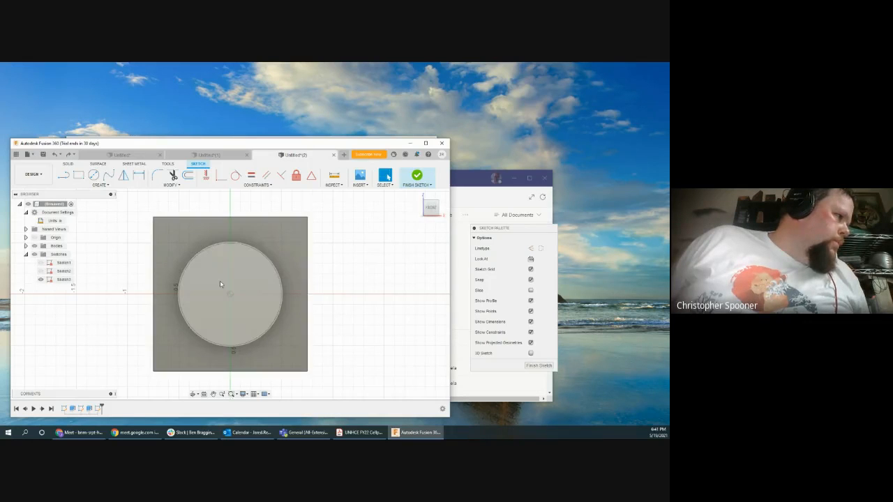
pyautogui.hotkey('ctrl', 'z')
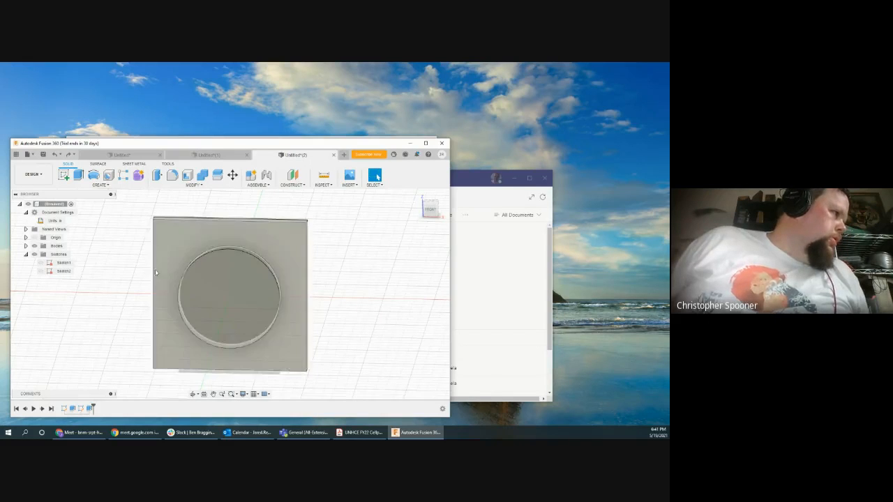
# Start a sketch on the round boss's front face and draw a vertical line about 0.2 in long up and left of its centre.
pyautogui.click(217, 281)
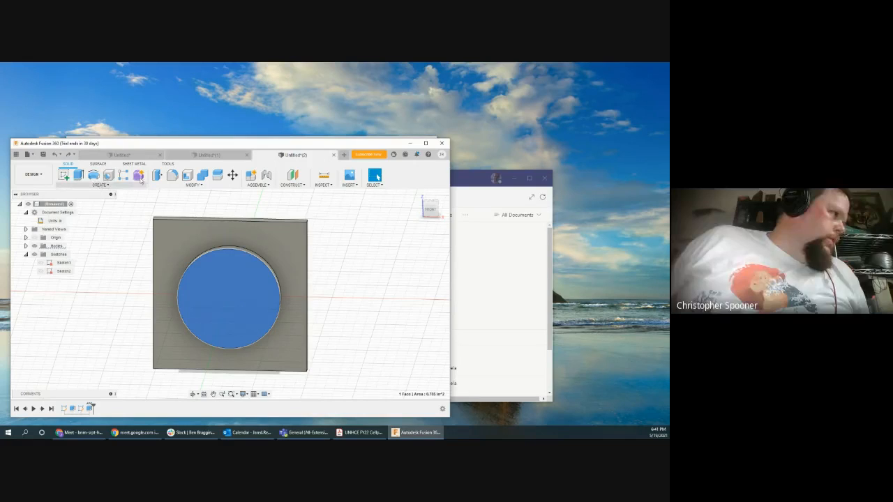
pyautogui.click(92, 186)
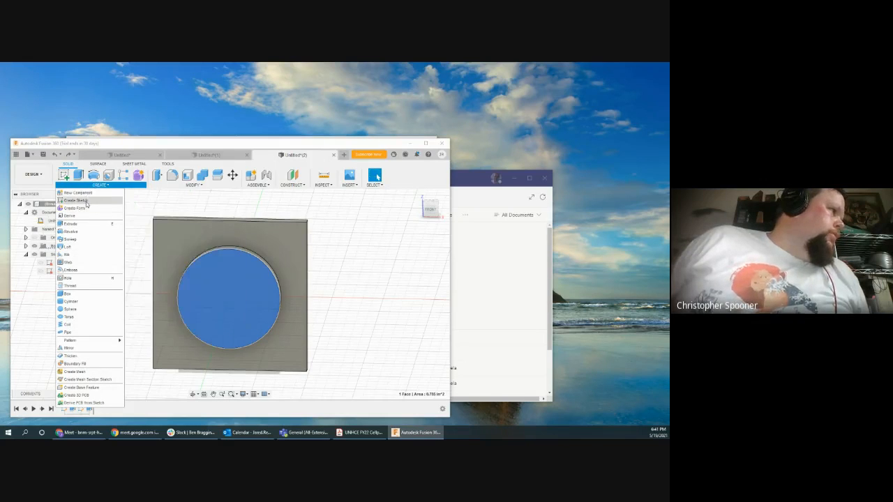
pyautogui.click(87, 201)
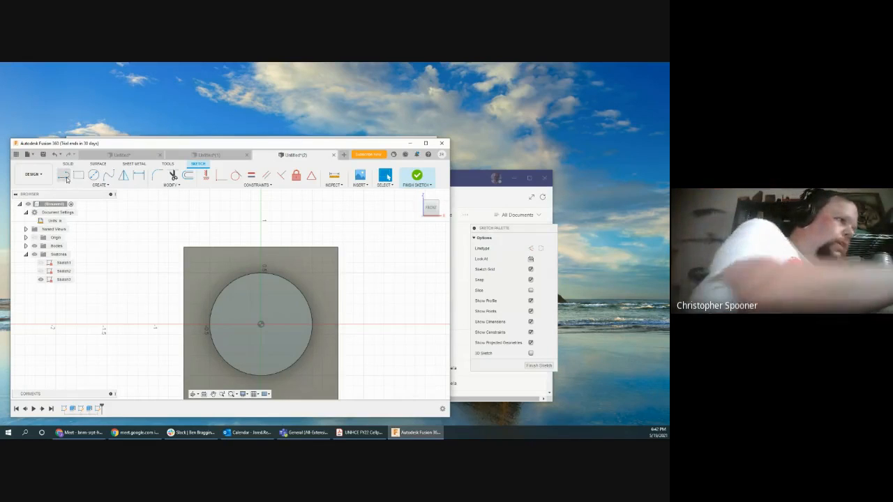
pyautogui.click(63, 175)
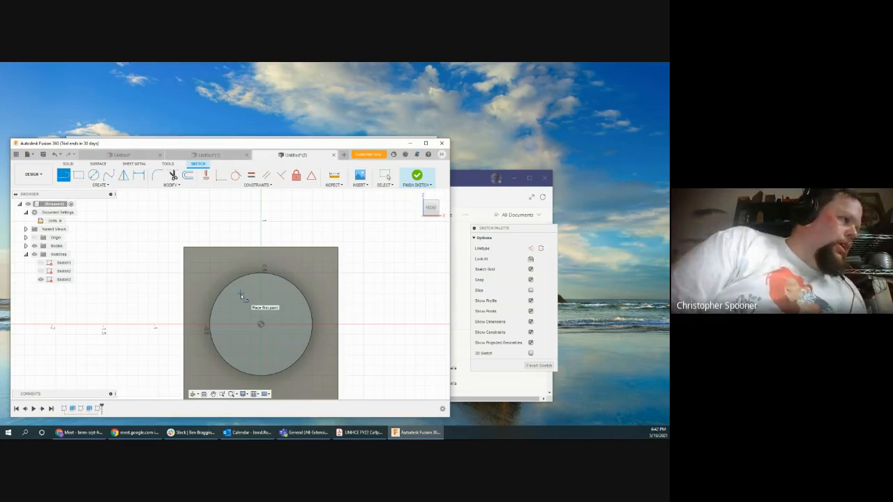
pyautogui.click(241, 297)
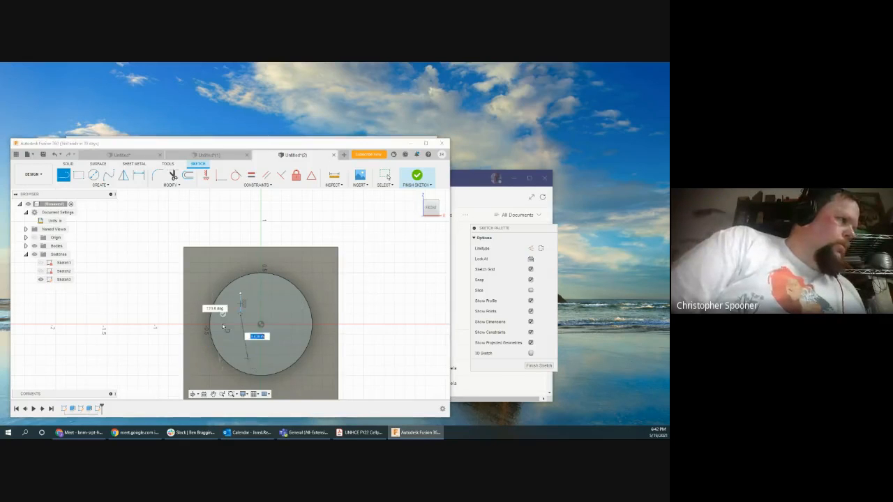
pyautogui.click(224, 315)
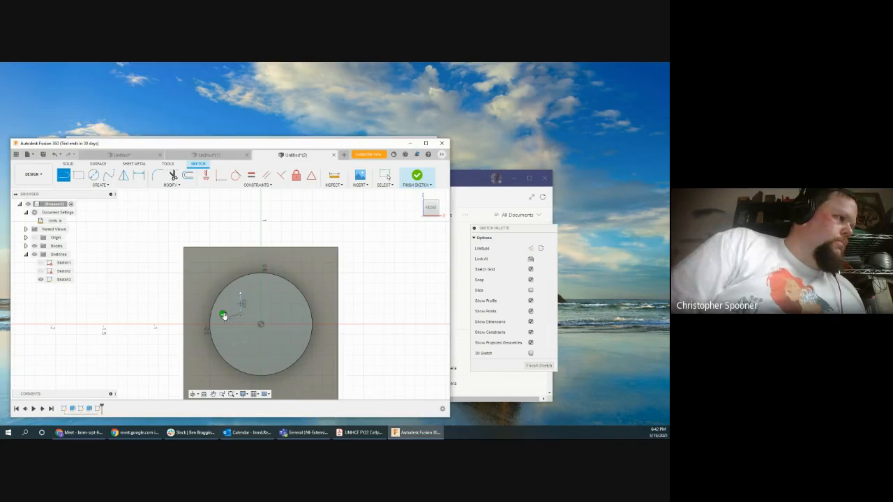
pyautogui.press('Escape')
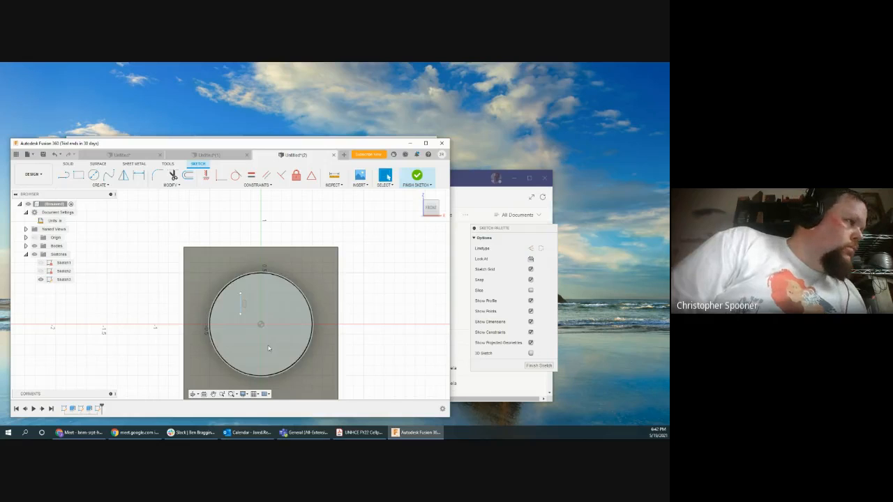
# Draw a 3-point arc joining the vertical line's two endpoints and bulging to the left.
pyautogui.click(100, 185)
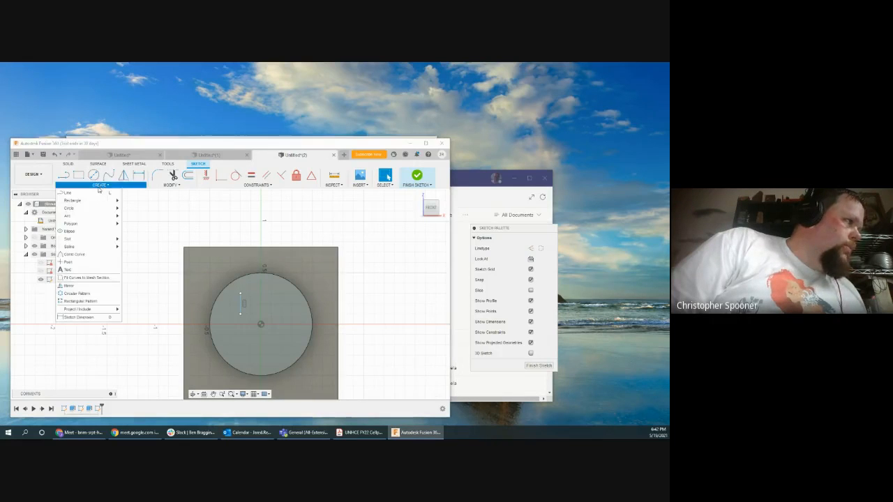
pyautogui.moveTo(101, 216)
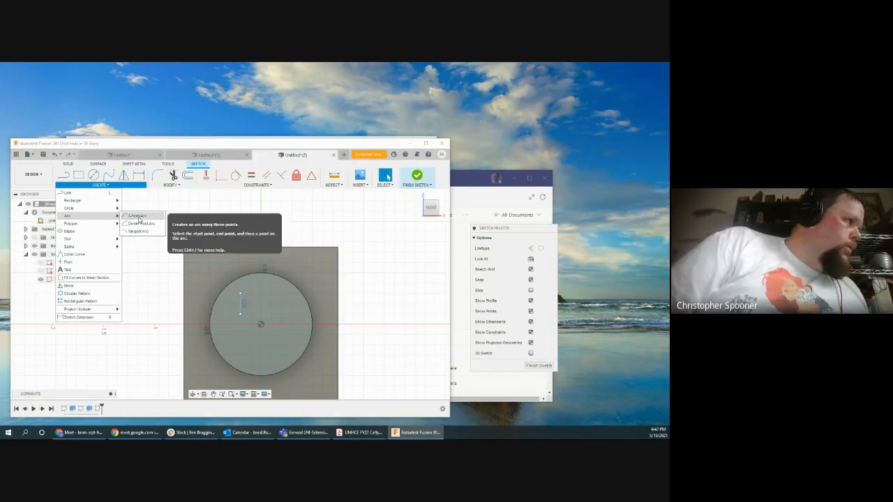
pyautogui.click(136, 223)
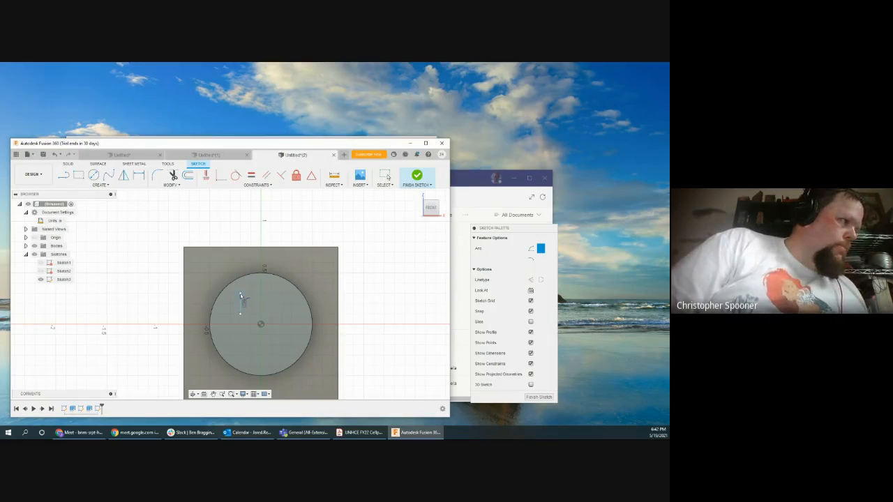
pyautogui.click(241, 293)
pyautogui.click(241, 317)
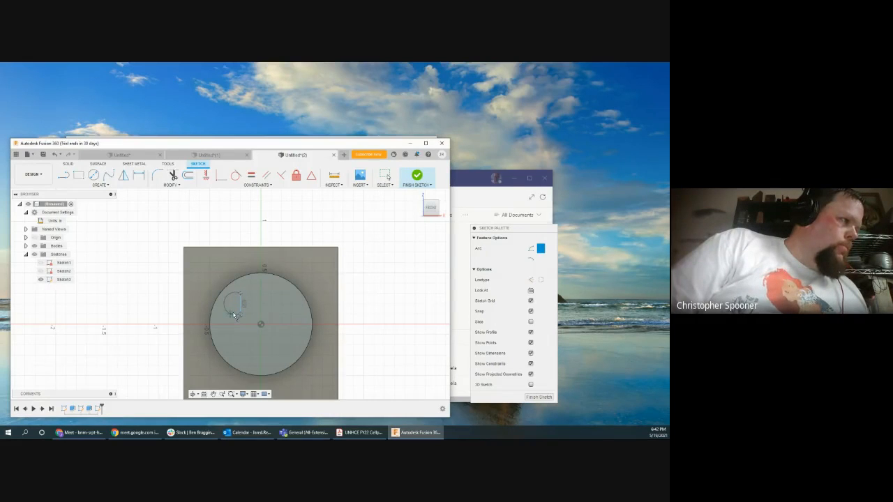
pyautogui.press('Escape')
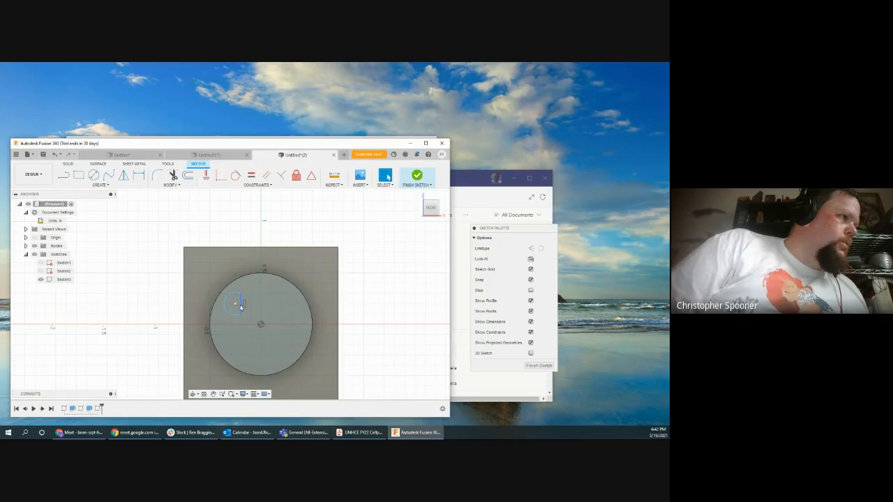
# Make the arc's centre point coincident with the vertical line so the profile is a half circle.
pyautogui.click(241, 307)
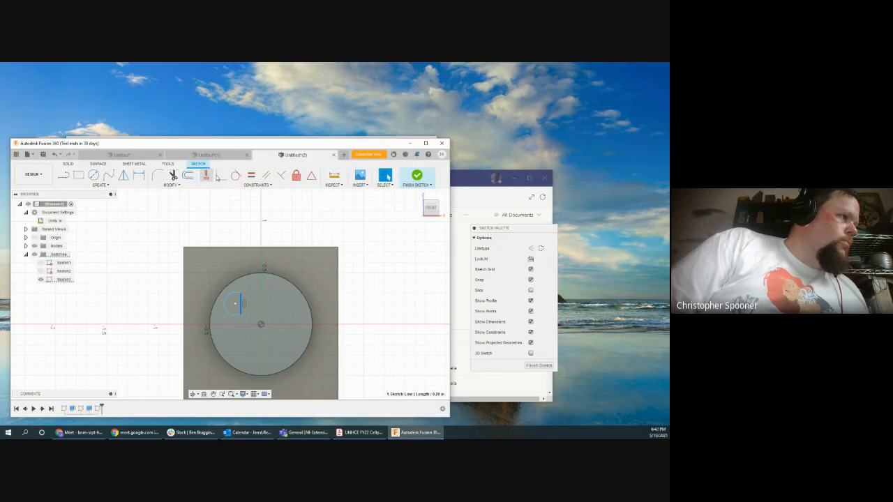
pyautogui.click(221, 176)
pyautogui.click(237, 304)
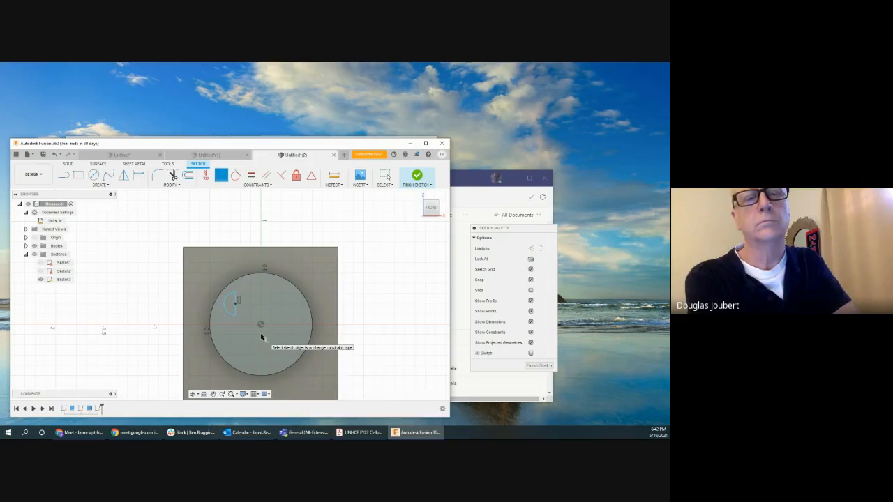
pyautogui.press('Escape')
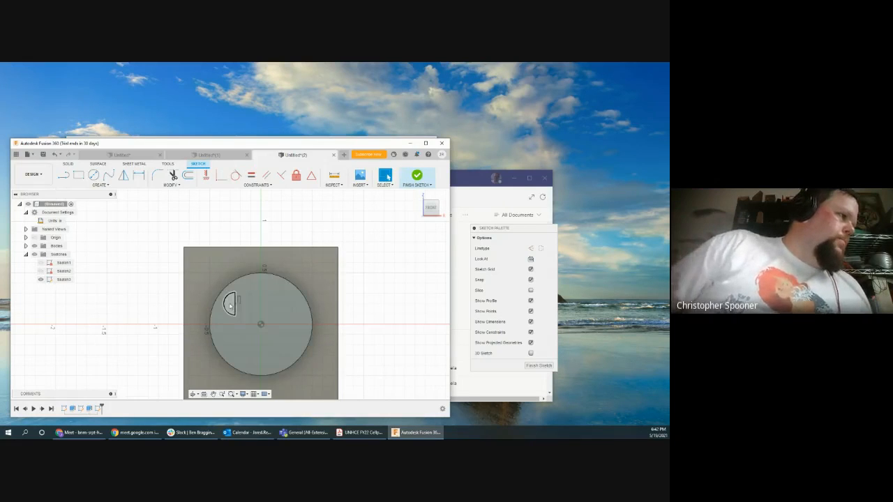
# Dimension the half circle's vertical line to 0.2 in.
pyautogui.click(138, 175)
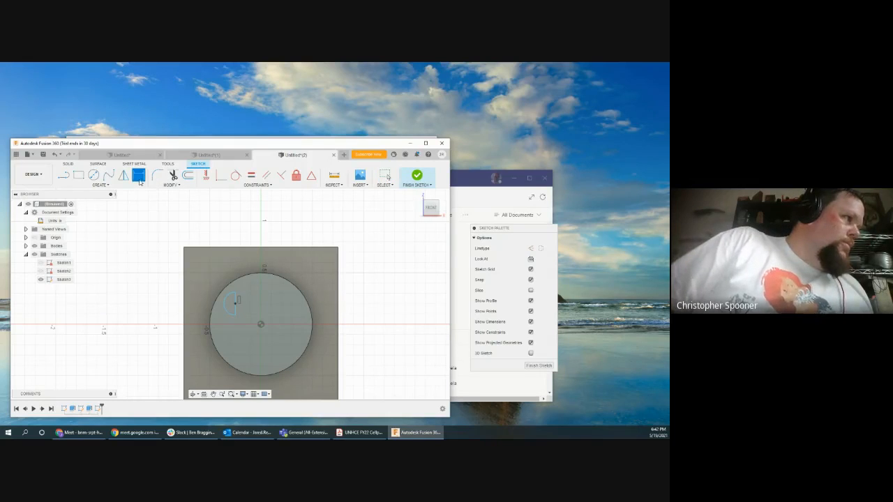
pyautogui.click(236, 303)
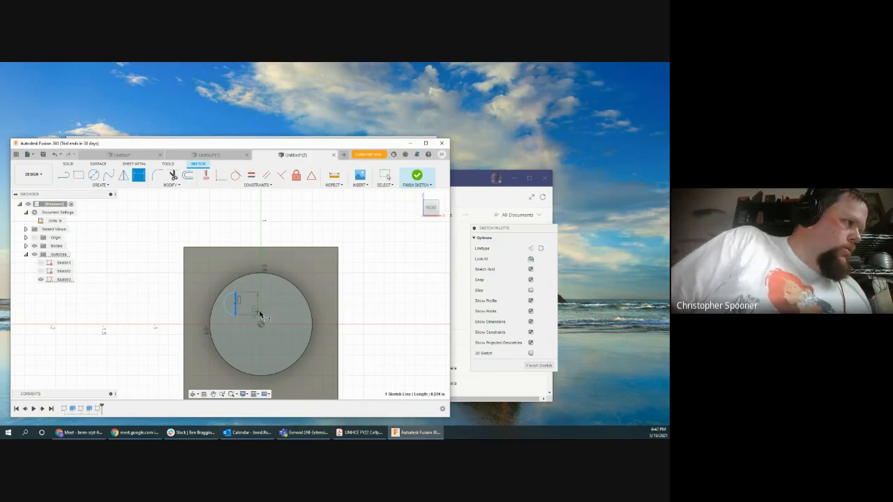
pyautogui.click(256, 308)
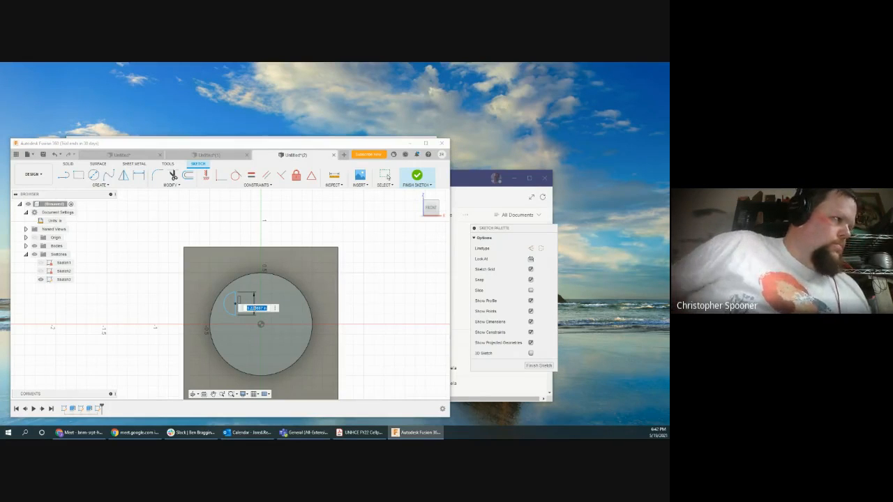
pyautogui.write('.2')
pyautogui.press('Return')
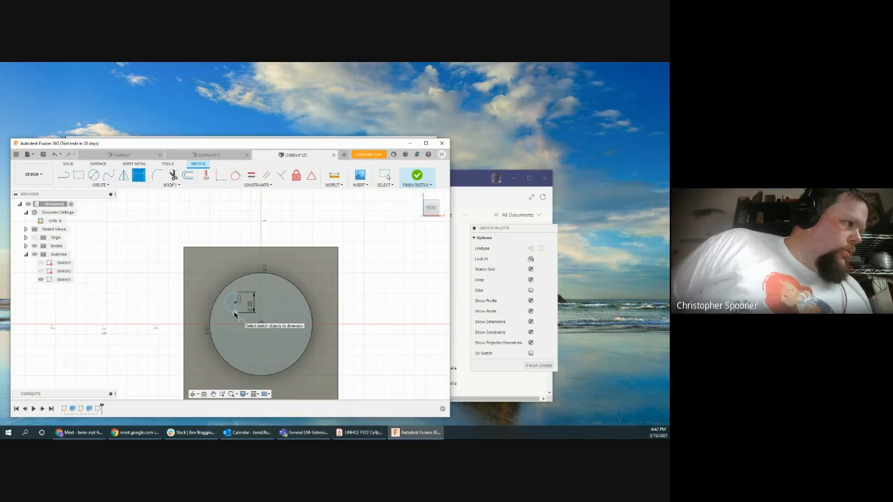
# Dimension the vertical distance between the half circle's lower endpoint and the boss centre to 0.1 in.
pyautogui.click(235, 315)
pyautogui.click(261, 324)
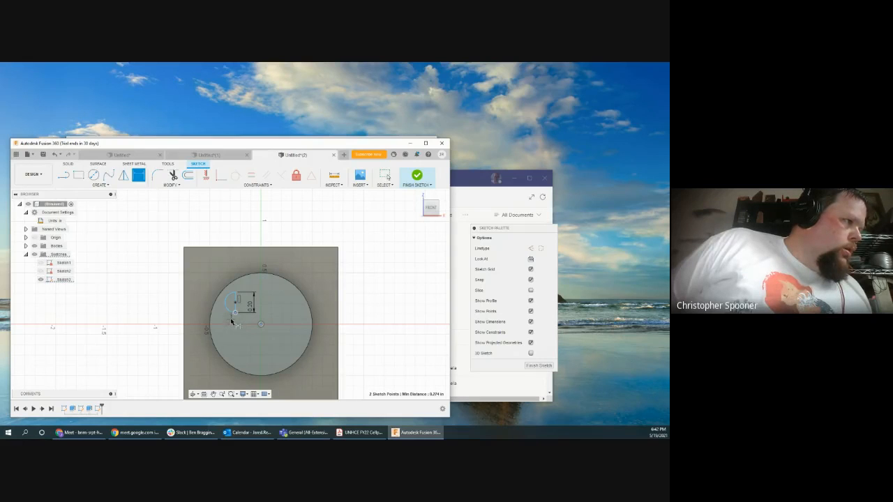
pyautogui.click(232, 323)
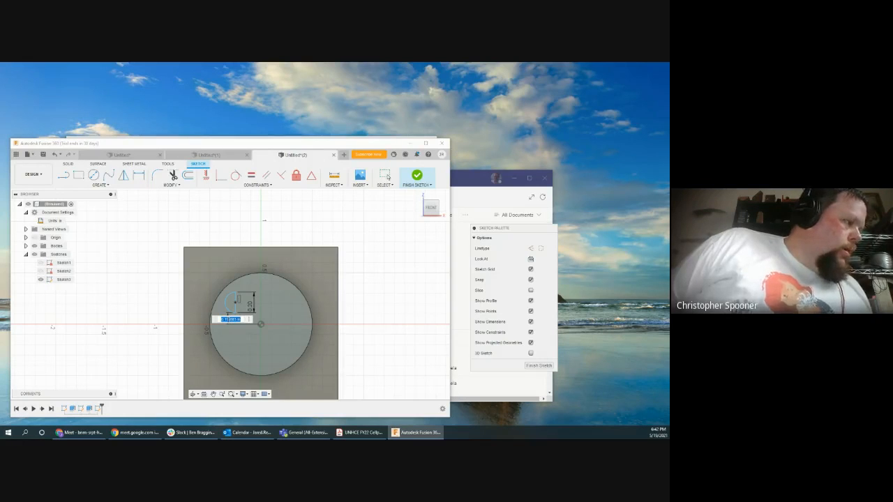
pyautogui.press('Return')
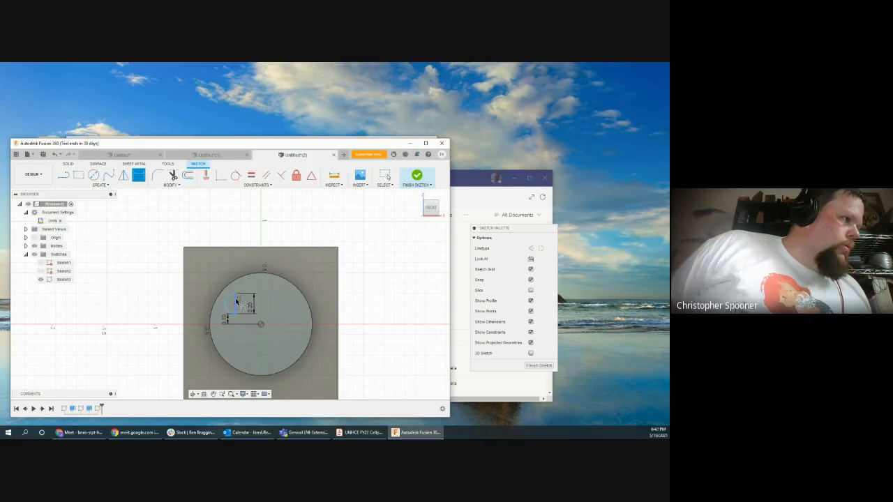
# Dimension the horizontal distance between the half circle's vertical line and the boss centre to 0.2 in and finish the sketch.
pyautogui.click(235, 301)
pyautogui.click(261, 324)
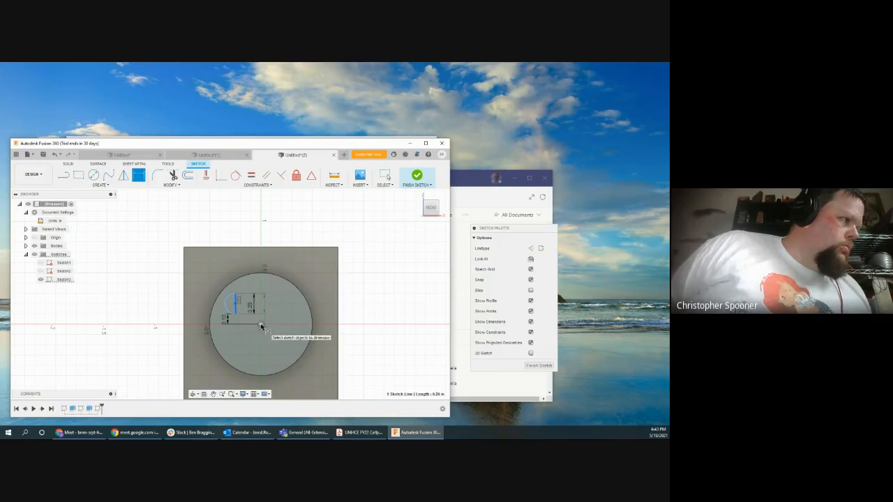
pyautogui.click(253, 284)
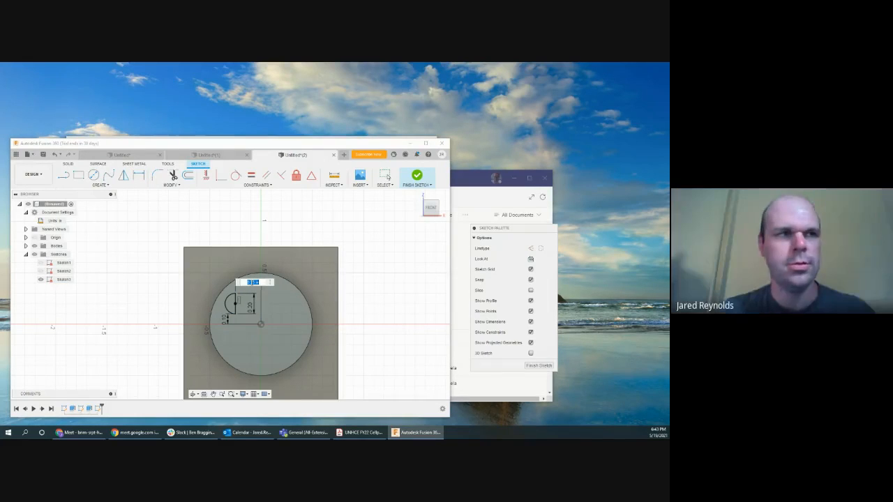
pyautogui.write('.2')
pyautogui.press('Return')
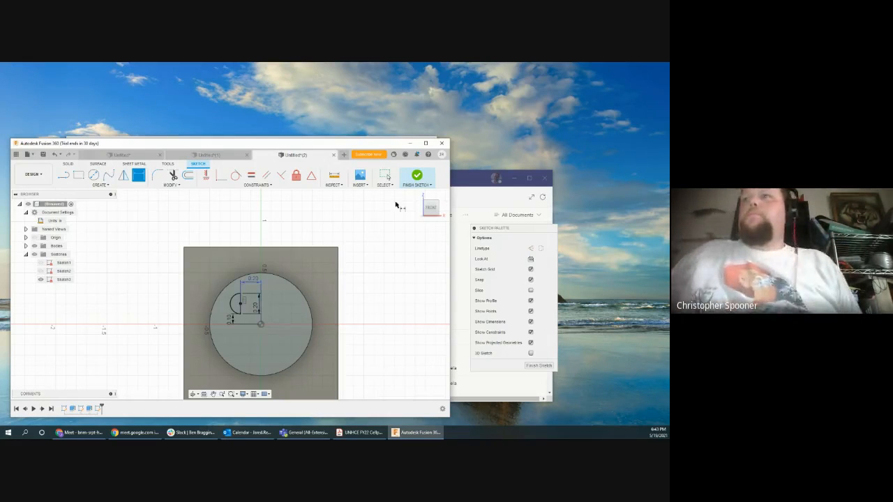
pyautogui.click(417, 177)
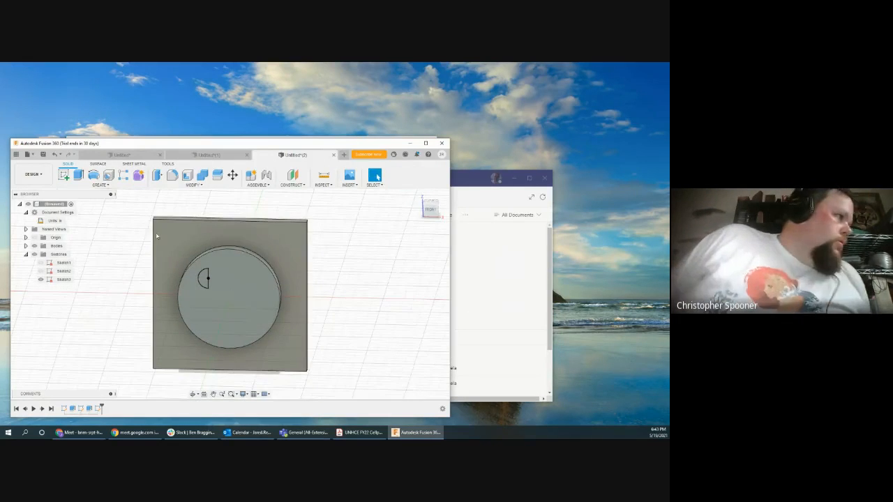
# Revolve the half-circle profile 360 degrees about its vertical line with the Join operation to form a sphere on the boss.
pyautogui.click(93, 177)
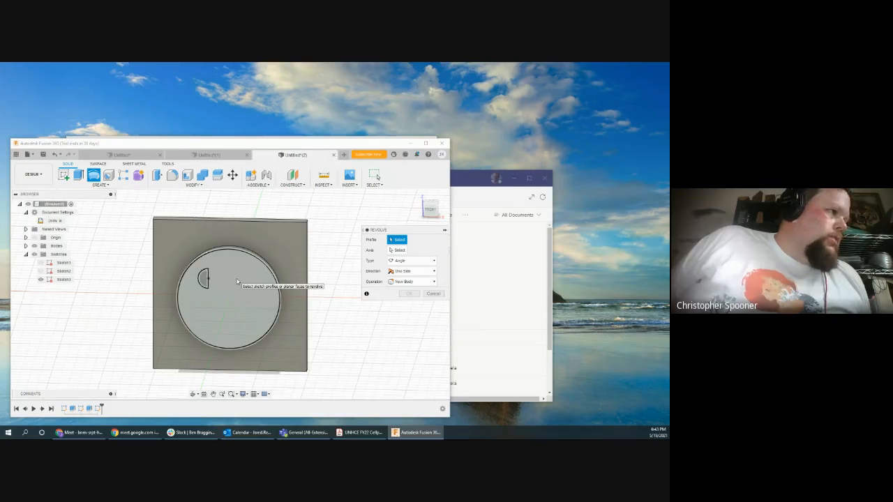
pyautogui.click(204, 279)
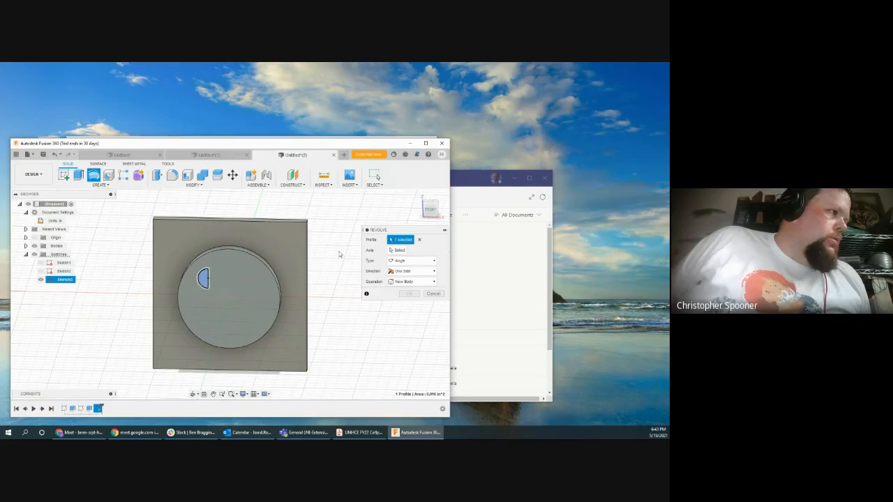
pyautogui.click(399, 251)
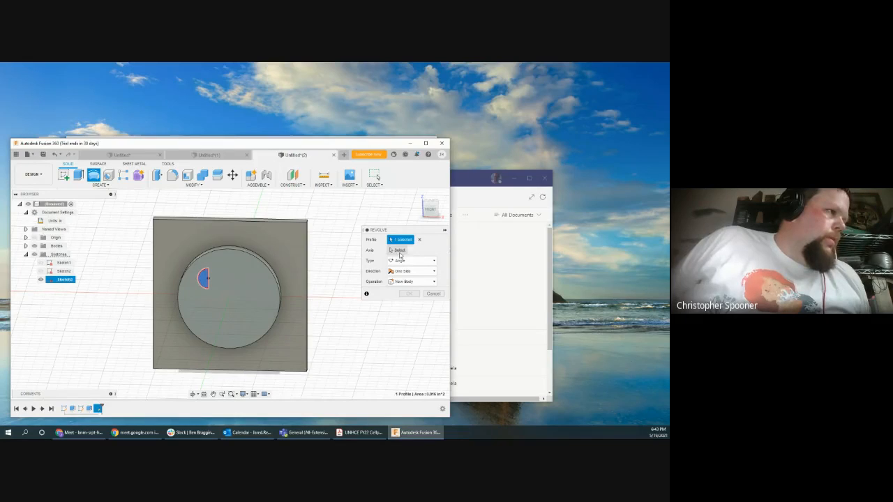
pyautogui.click(209, 279)
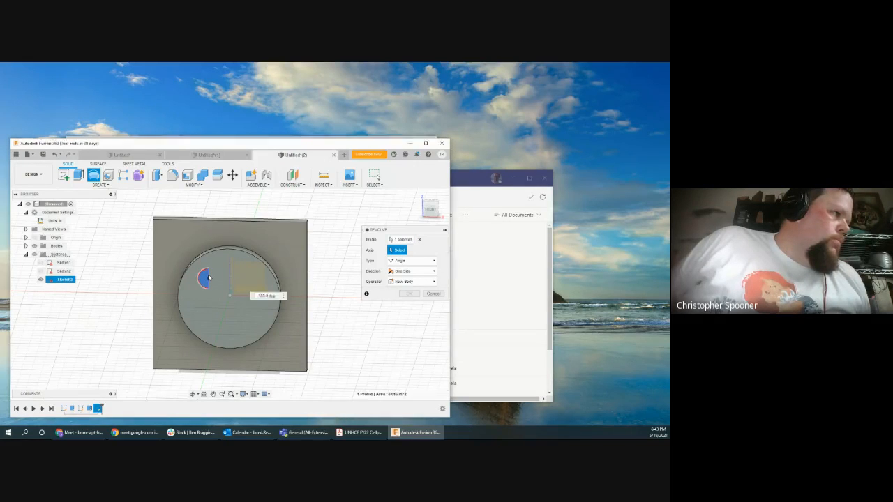
pyautogui.click(412, 291)
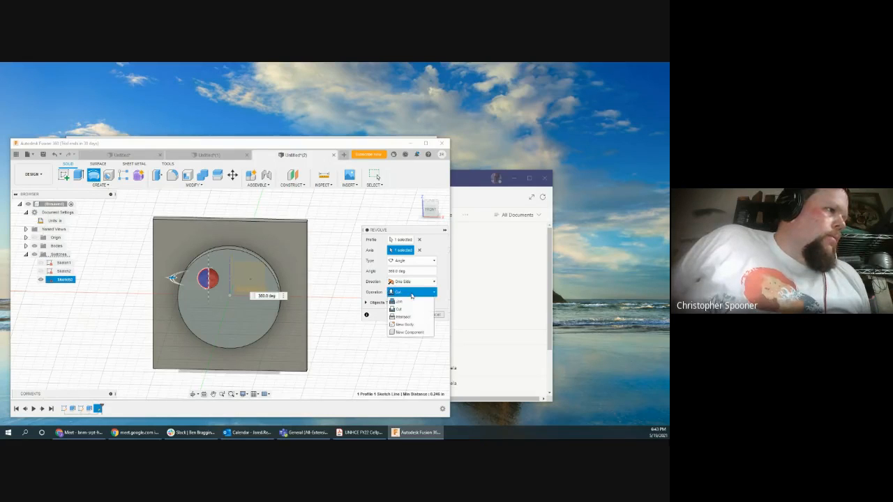
pyautogui.click(408, 302)
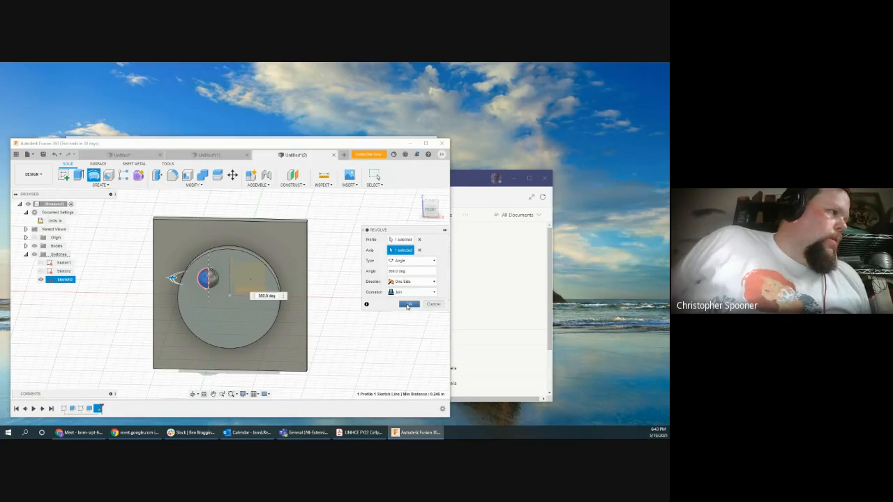
pyautogui.click(408, 305)
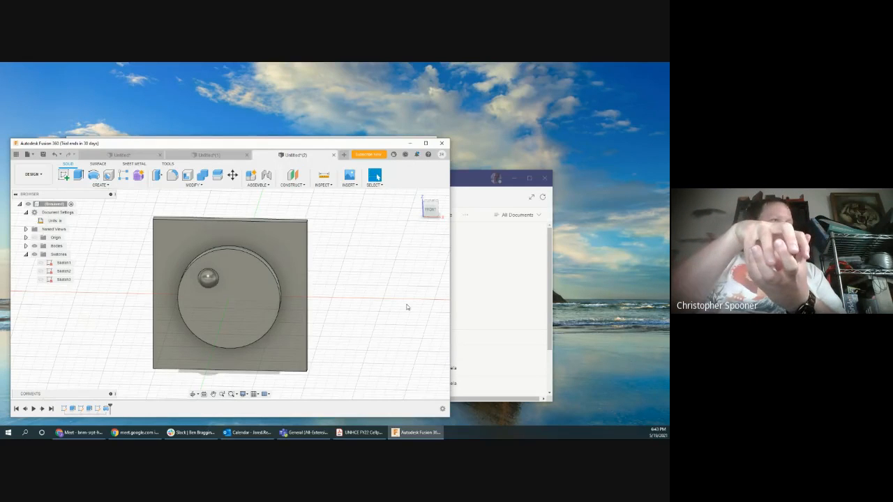
pyautogui.click(194, 394)
pyautogui.moveTo(244, 258)
pyautogui.mouseDown()
pyautogui.moveTo(300, 261)
pyautogui.moveTo(235, 266)
pyautogui.moveTo(305, 267)
pyautogui.moveTo(279, 276)
pyautogui.moveTo(239, 259)
pyautogui.moveTo(246, 266)
pyautogui.mouseUp()
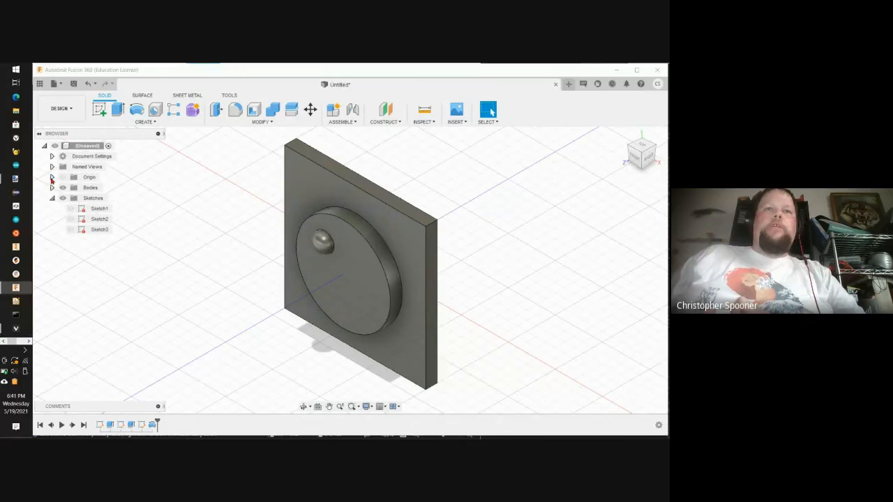
# Try a Features-type mirror of the revolved sphere across the YZ origin plane and undo it.
pyautogui.click(52, 177)
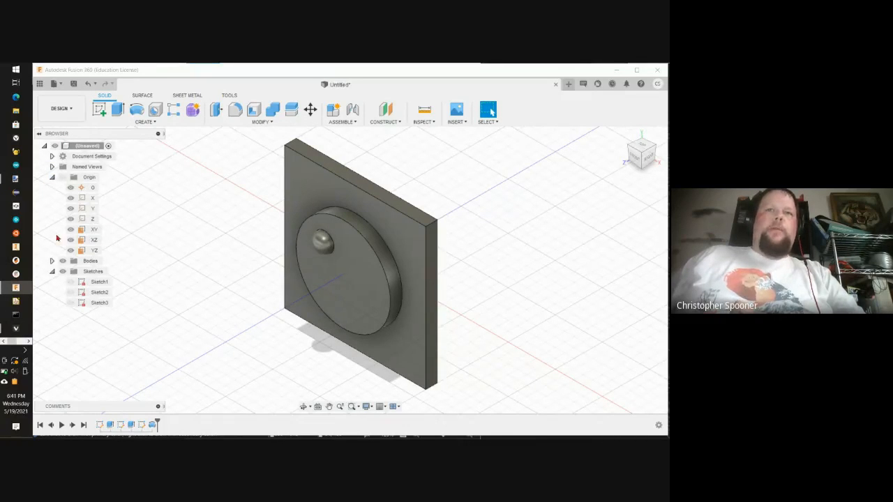
pyautogui.scroll(2, 592, 180)
pyautogui.scroll(-4, 591, 180)
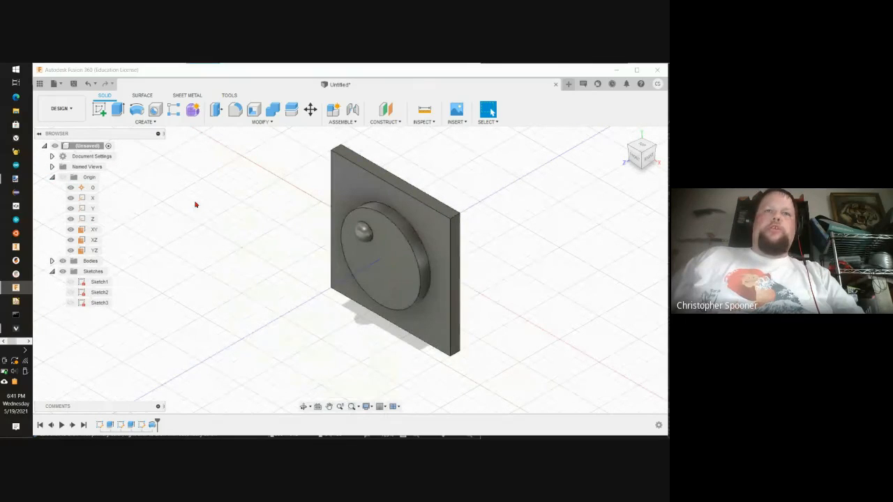
pyautogui.scroll(-1, 197, 239)
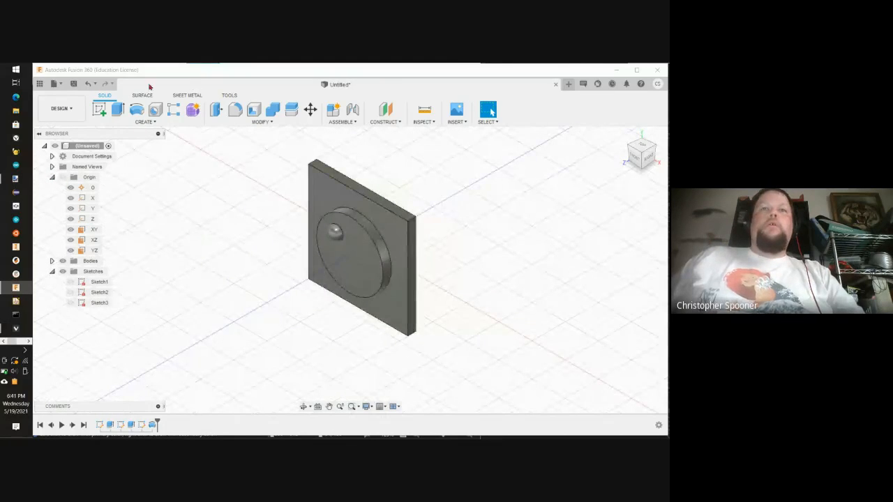
pyautogui.click(143, 122)
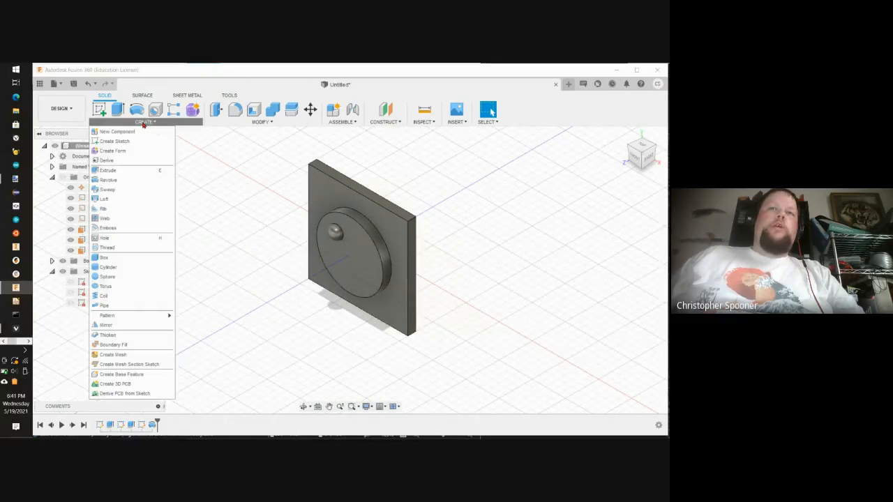
pyautogui.click(115, 325)
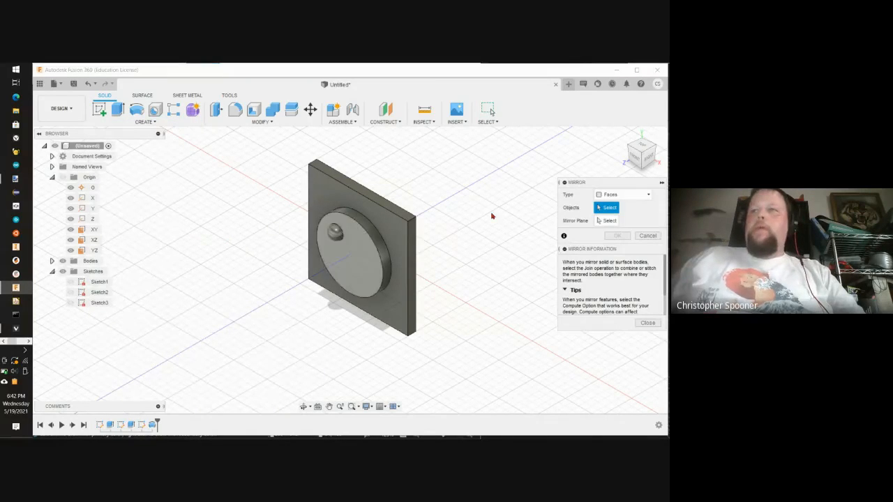
pyautogui.click(613, 195)
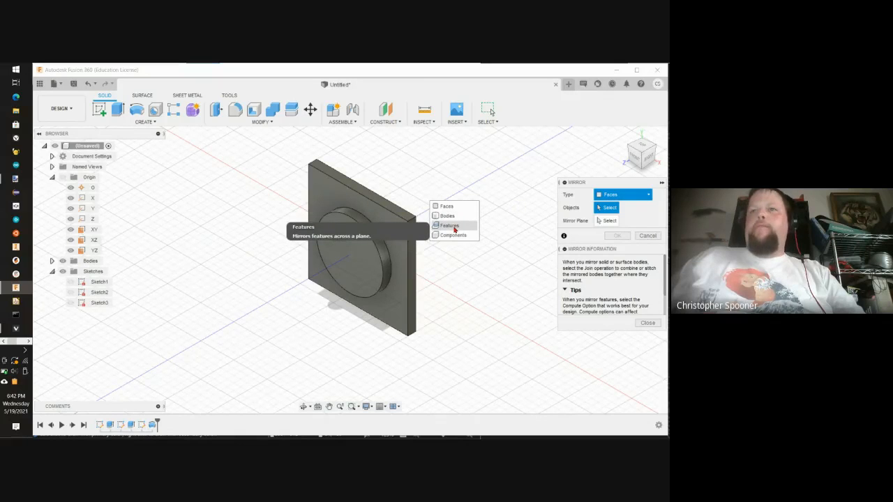
pyautogui.click(448, 225)
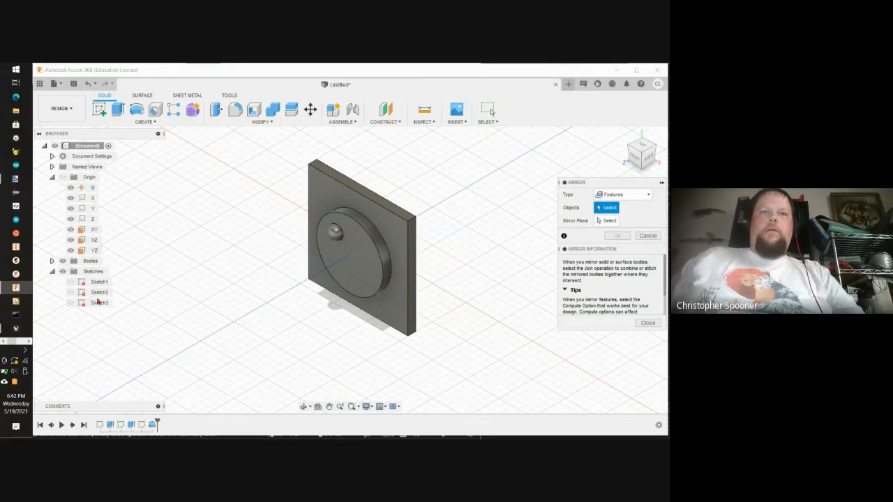
pyautogui.click(154, 424)
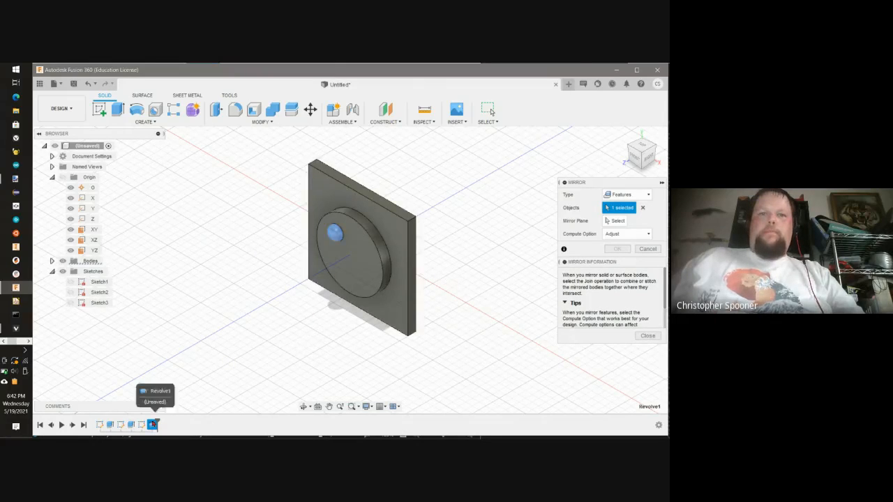
pyautogui.click(610, 221)
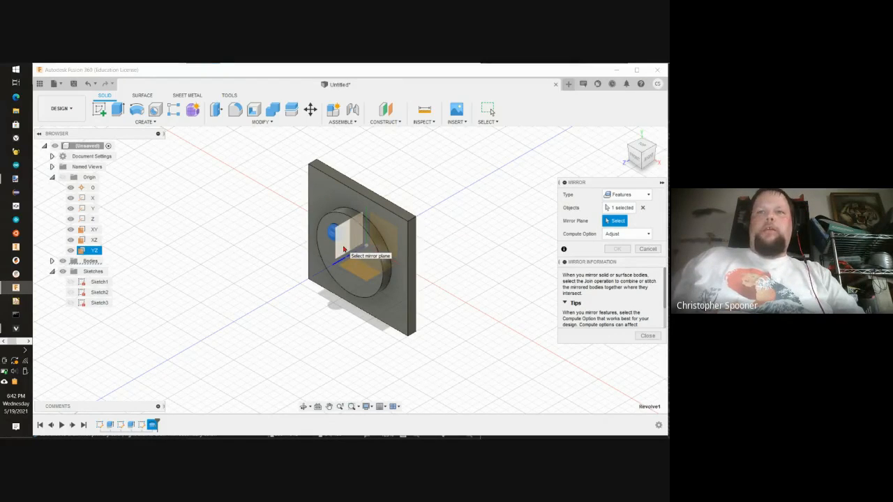
pyautogui.click(343, 249)
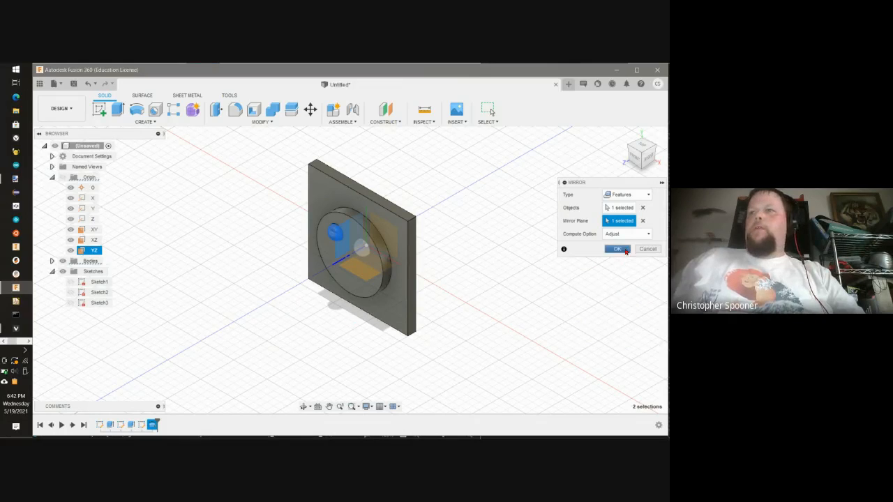
pyautogui.click(623, 249)
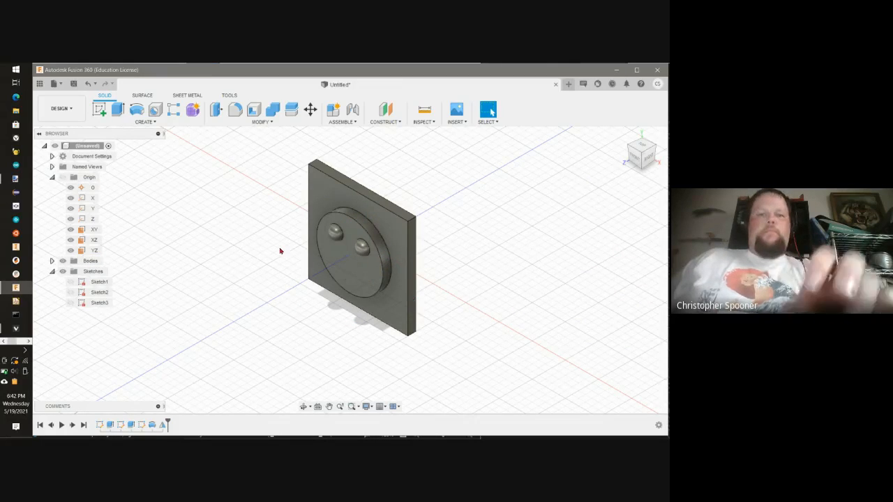
pyautogui.hotkey('ctrl', 'z')
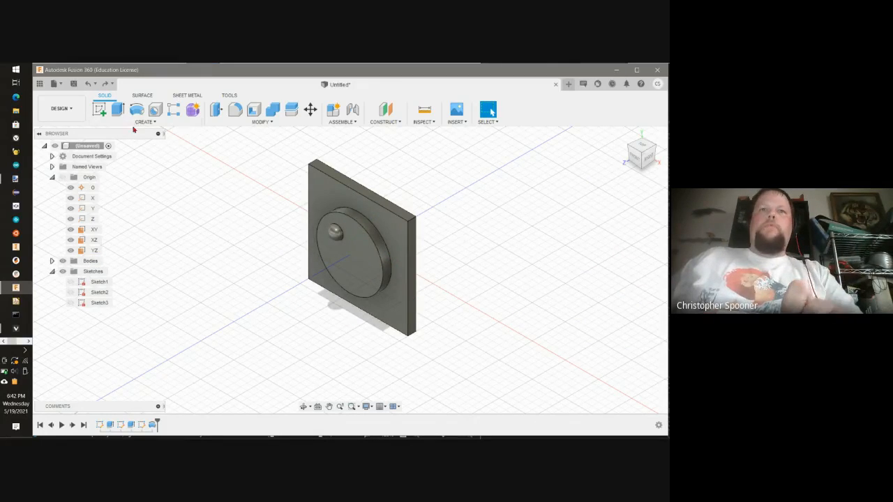
# Repeat the mirror of the sphere feature across the YZ plane, picking the sphere directly on the model, and undo it.
pyautogui.click(143, 123)
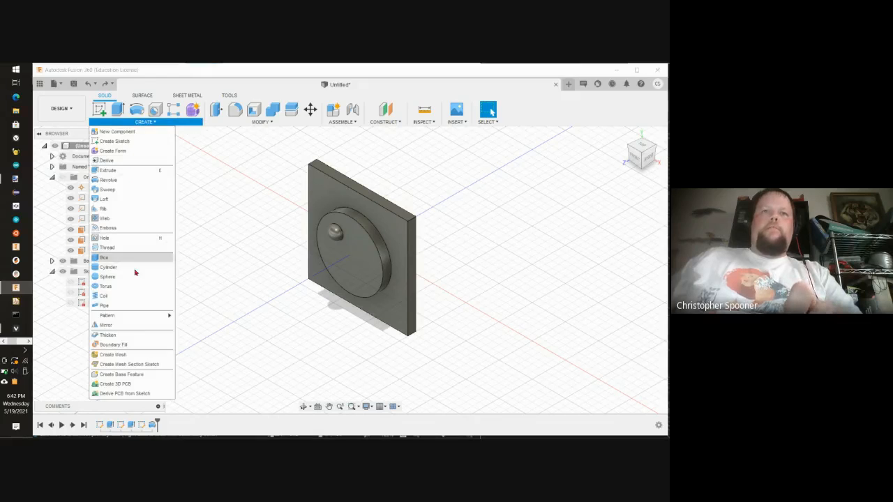
pyautogui.click(127, 329)
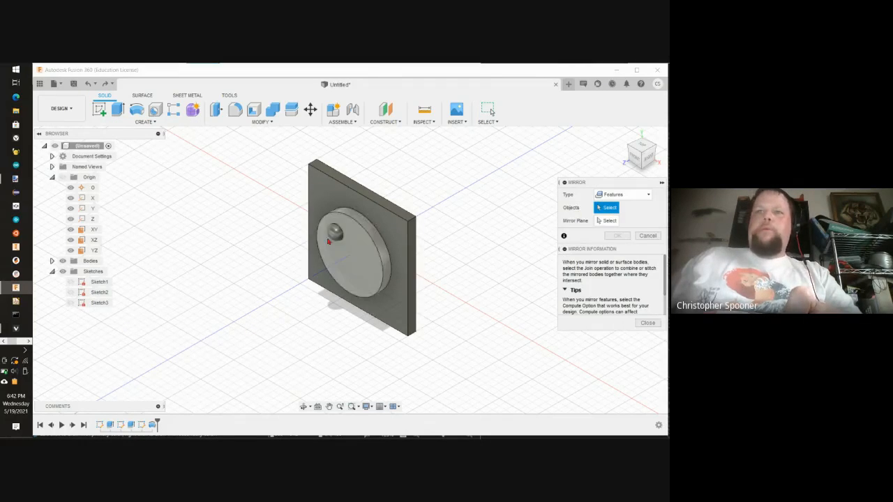
pyautogui.click(332, 236)
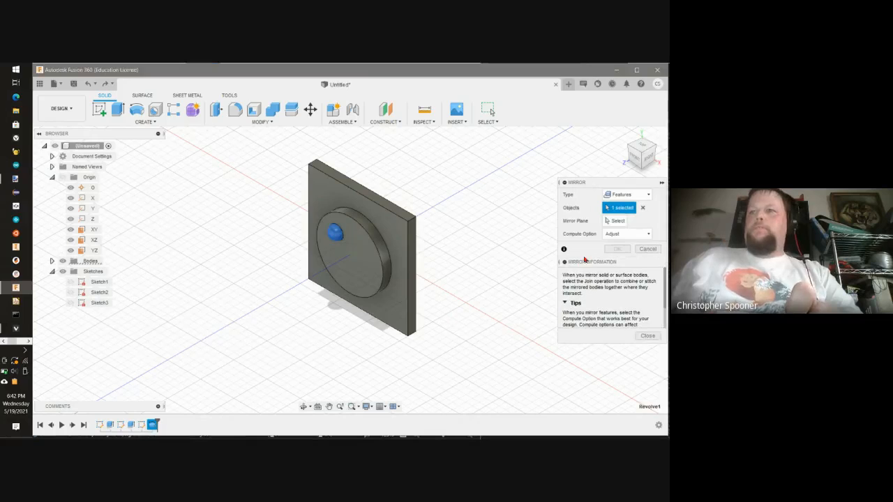
pyautogui.click(609, 221)
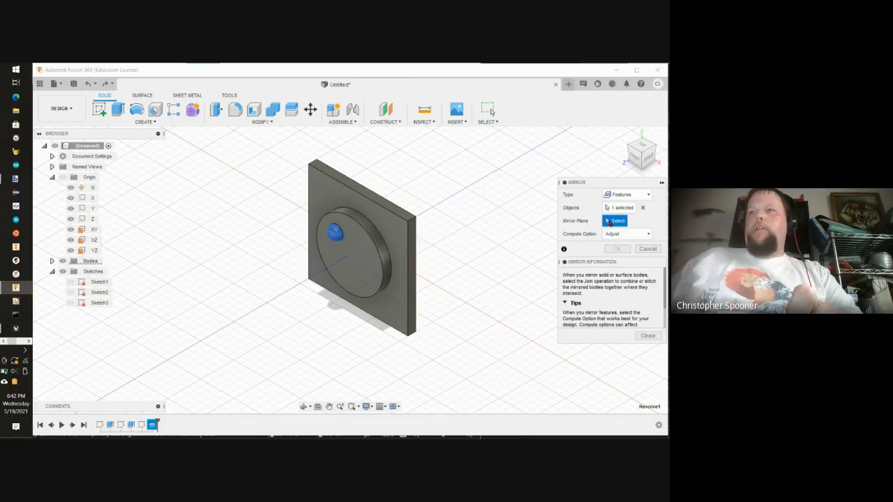
pyautogui.click(94, 249)
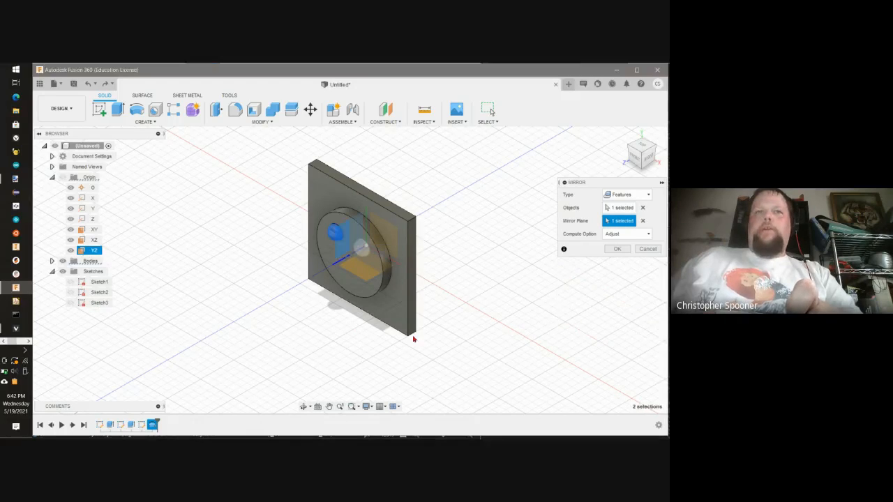
pyautogui.click(616, 249)
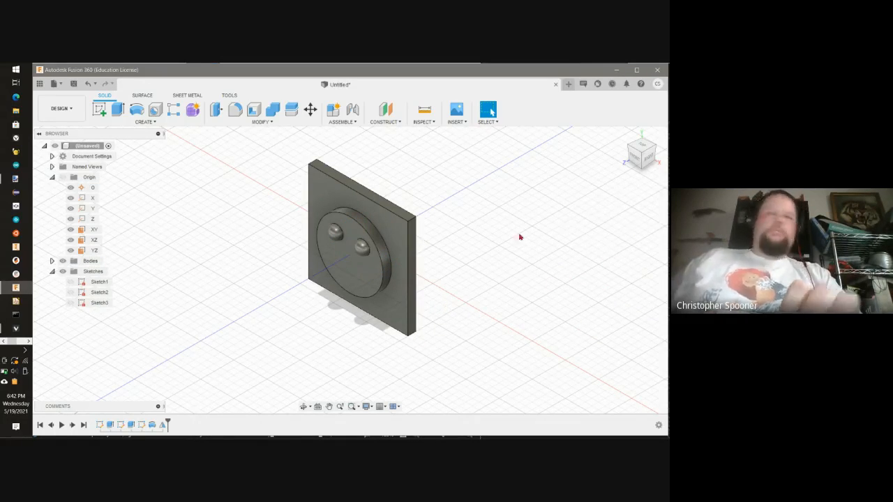
pyautogui.hotkey('ctrl', 'z')
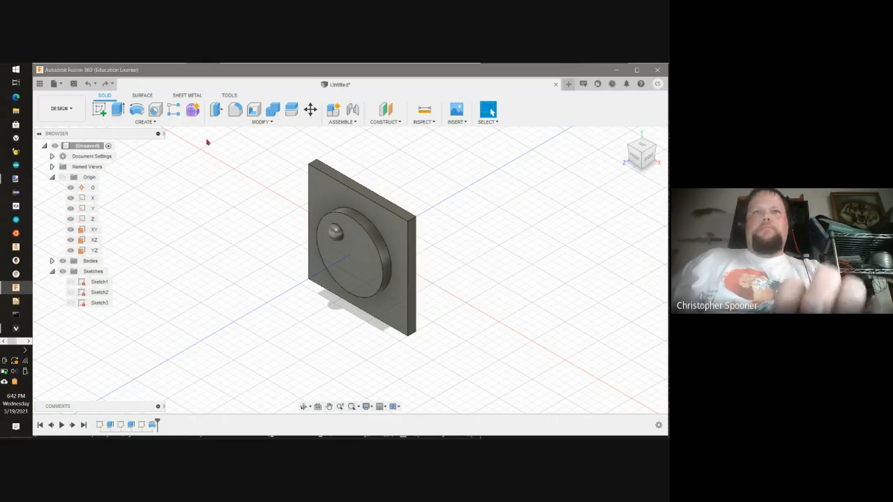
# Create a Features-type mirror of the revolved sphere across the YZ origin plane with the Adjust compute option.
pyautogui.click(146, 123)
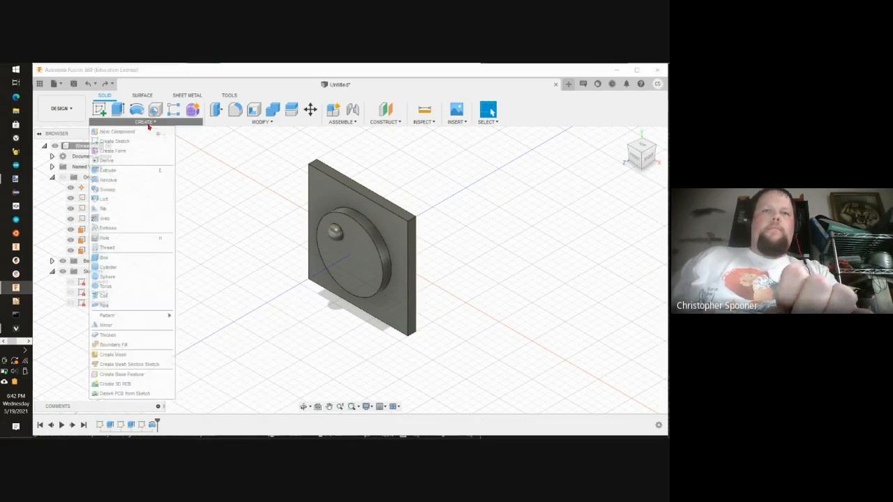
pyautogui.click(124, 327)
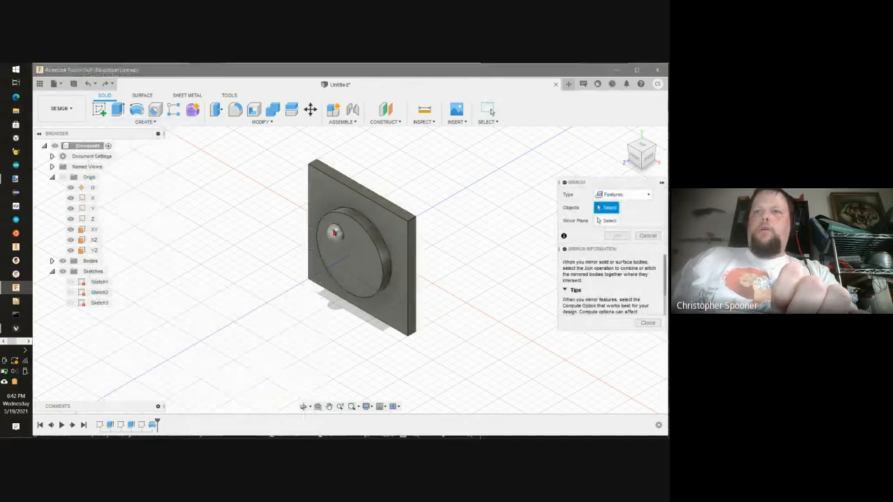
pyautogui.click(334, 232)
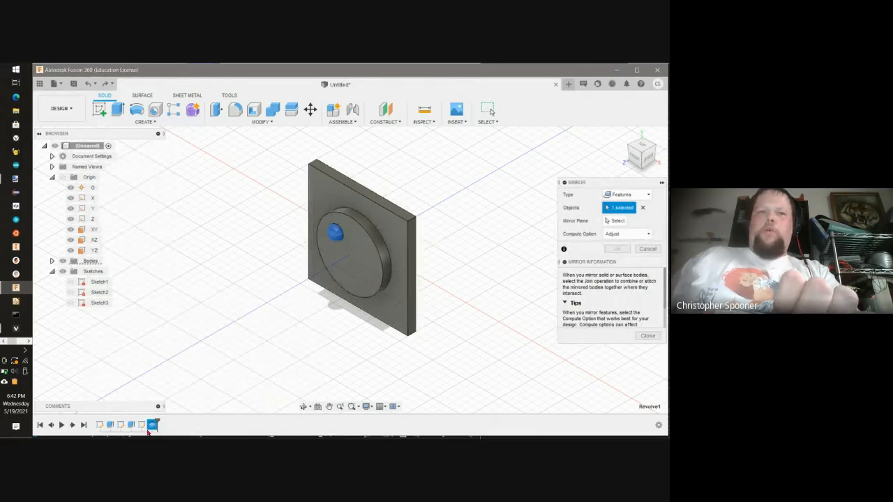
pyautogui.click(606, 220)
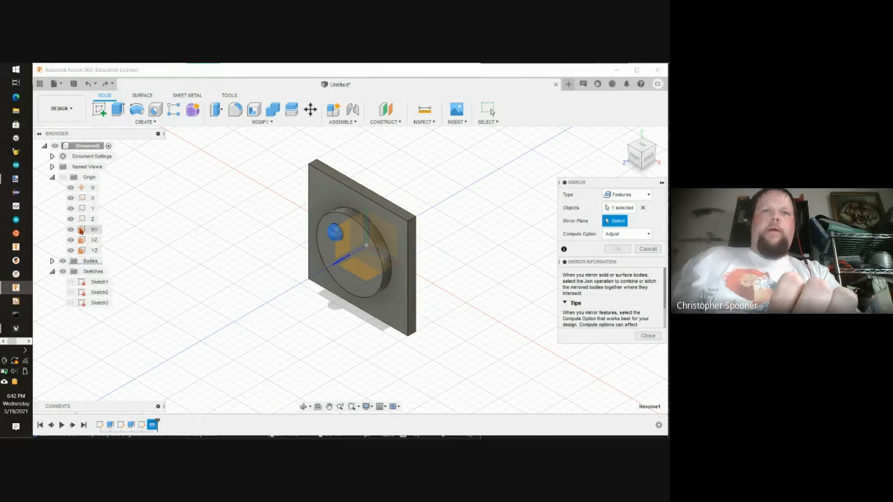
pyautogui.click(92, 251)
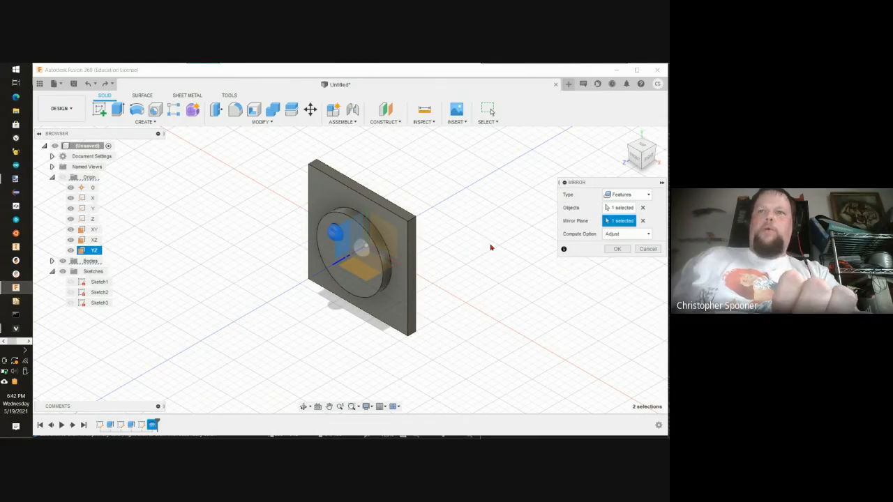
pyautogui.click(616, 248)
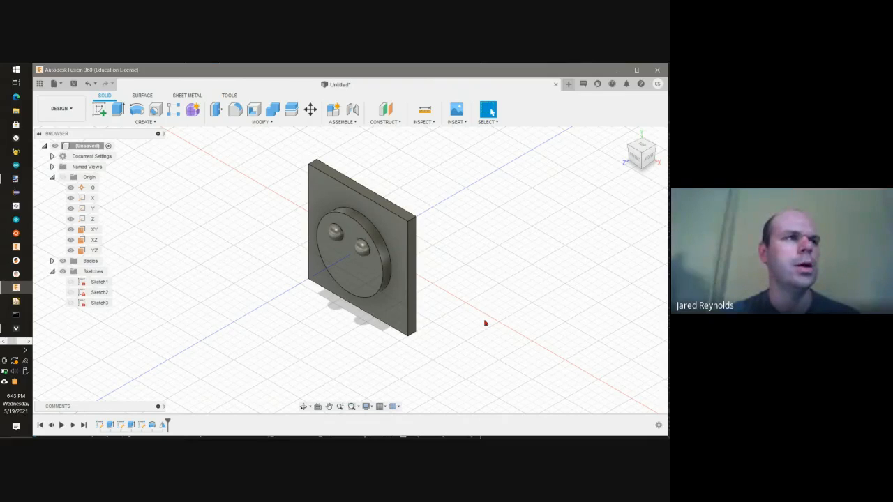
pyautogui.hotkey('ctrl', 'z')
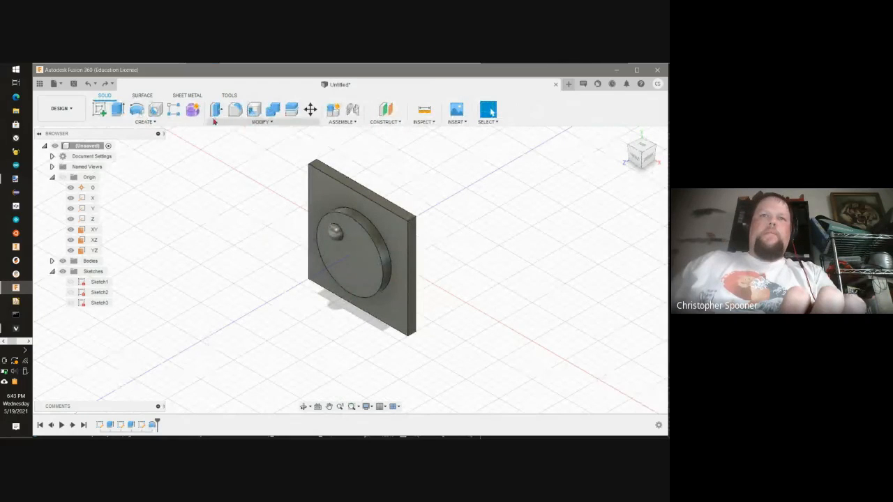
pyautogui.click(144, 122)
pyautogui.click(254, 193)
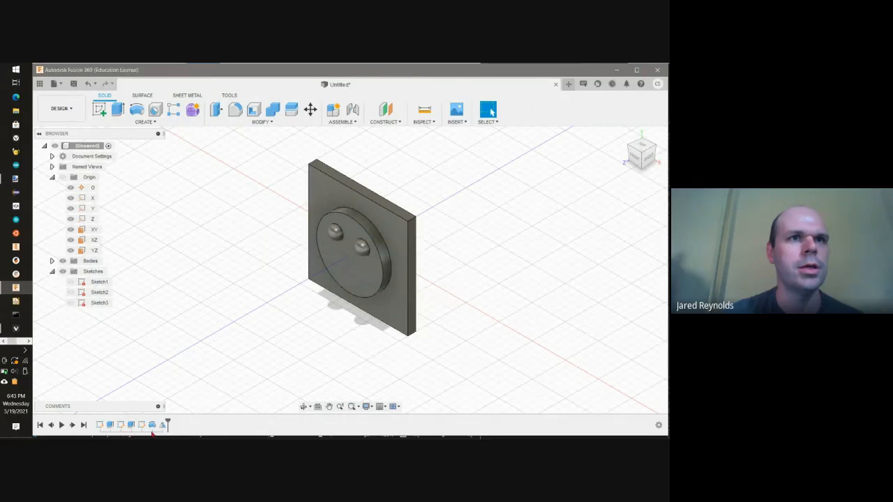
# Reopen the sphere's mirror feature, review its compute options, and accept it with Adjust selected.
pyautogui.doubleClick(152, 424)
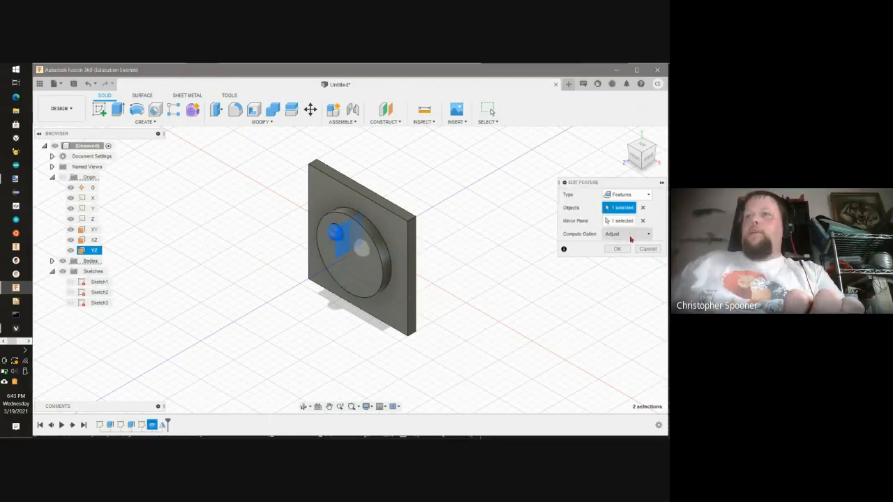
pyautogui.click(631, 238)
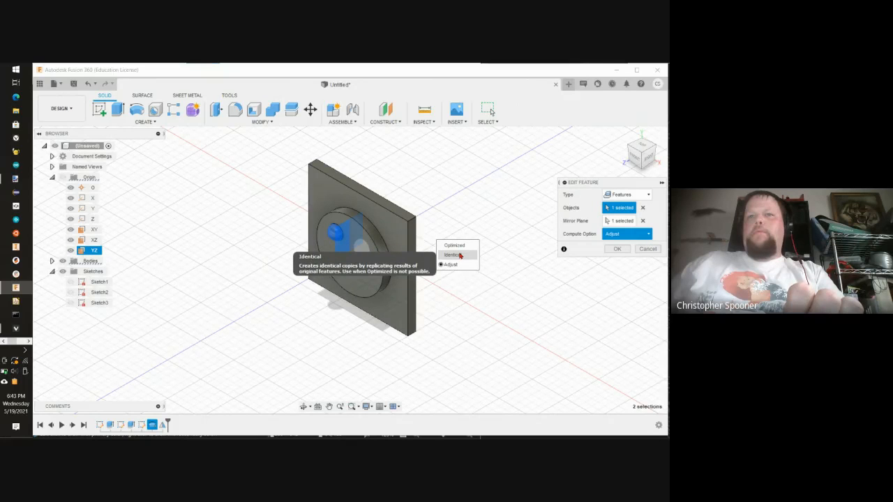
pyautogui.click(453, 264)
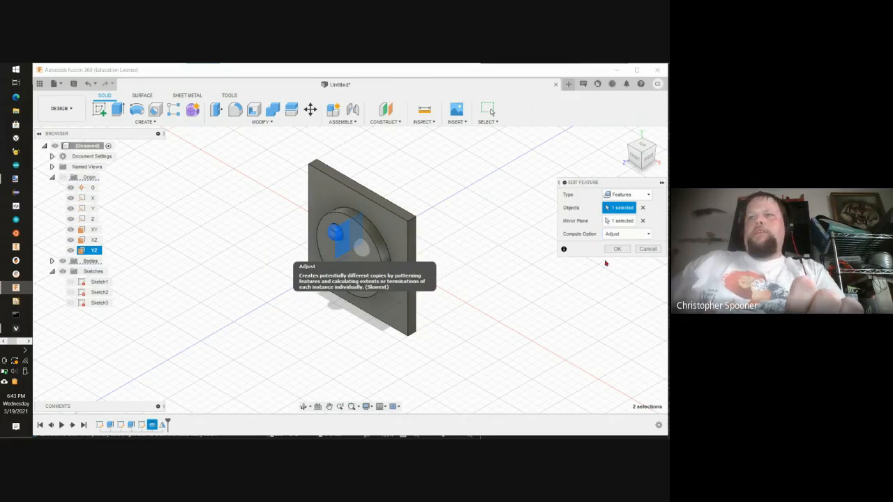
pyautogui.click(618, 249)
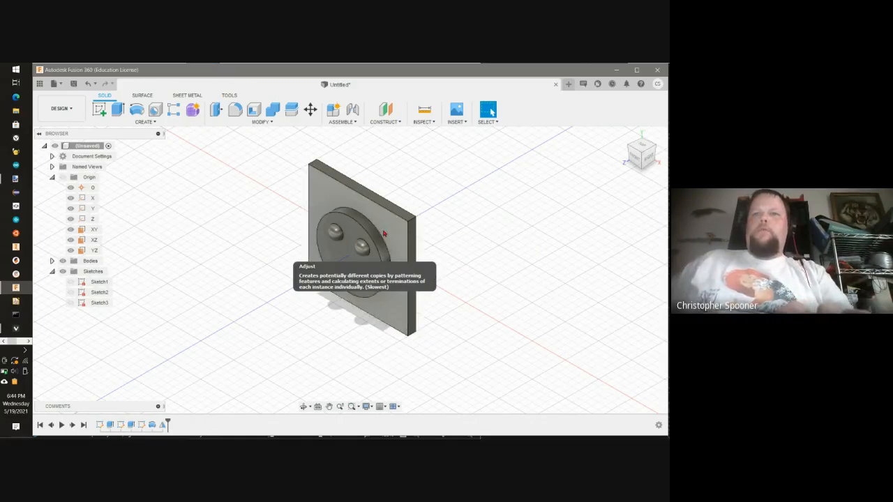
# Switch to the front view and start a new sketch on the front face of the round boss.
pyautogui.scroll(2, 386, 236)
pyautogui.scroll(-1, 398, 249)
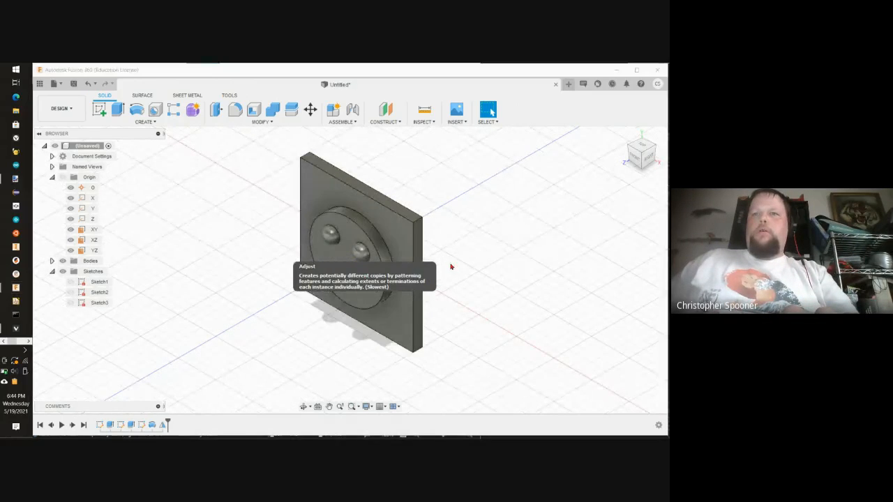
pyautogui.click(329, 385)
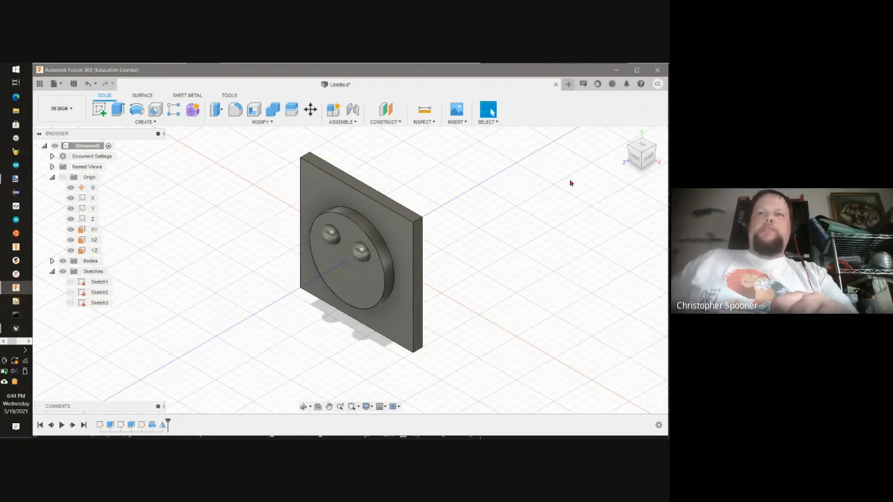
pyautogui.click(633, 158)
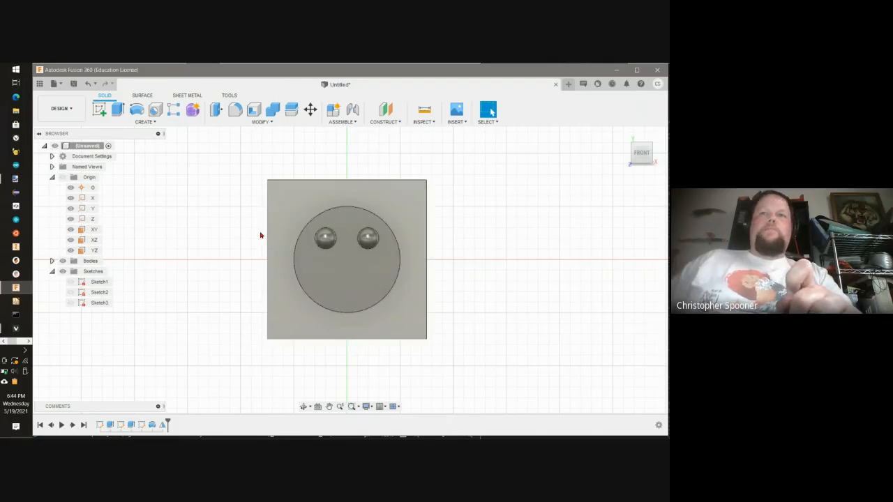
pyautogui.click(99, 110)
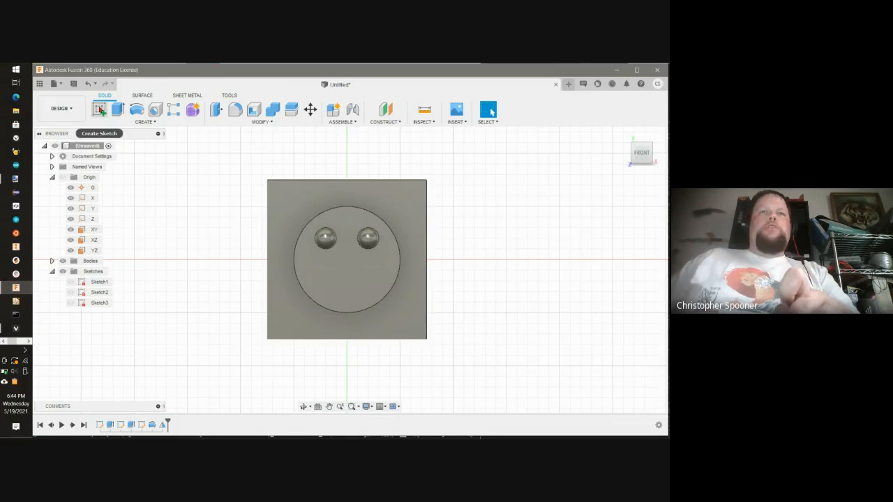
pyautogui.click(94, 229)
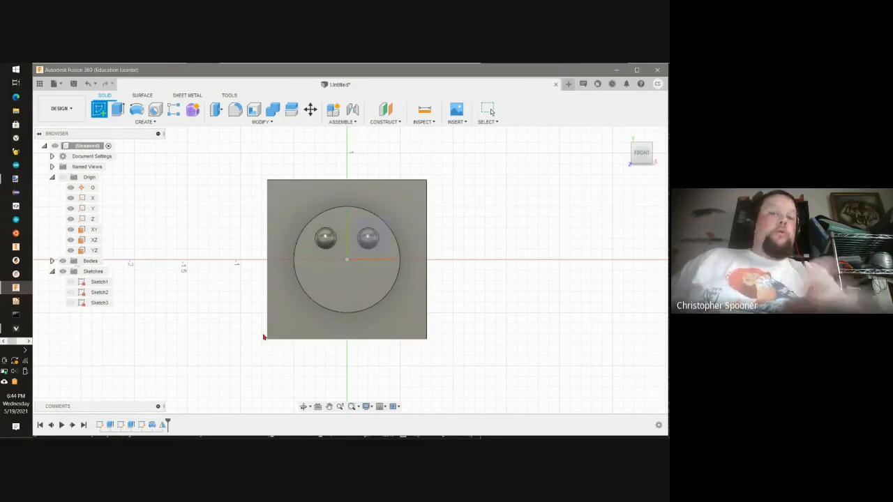
pyautogui.hotkey('alt', 'Tab')
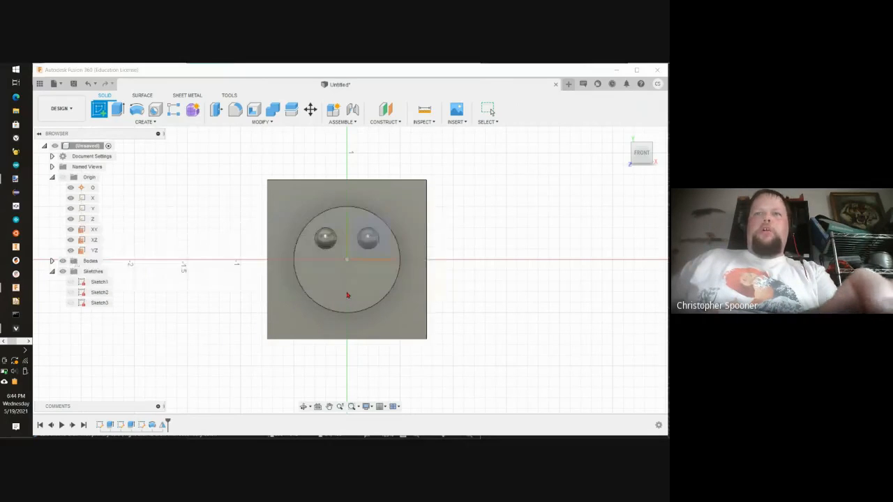
pyautogui.hotkey('alt', 'Tab')
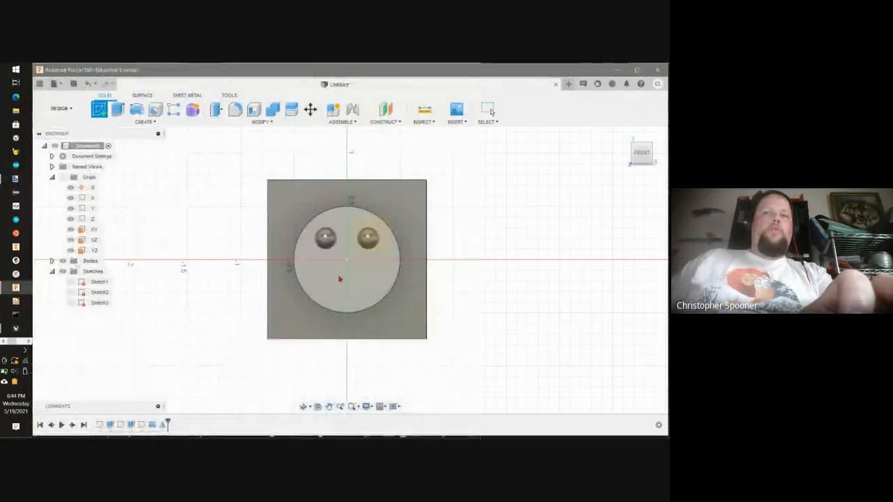
pyautogui.click(368, 278)
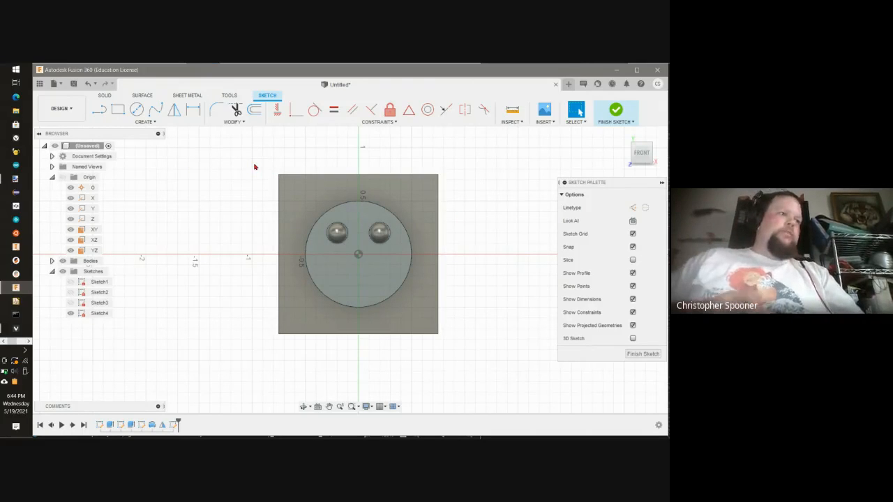
# Try a smile-shaped center point arc around the boss centre, below the two spheres, and undo it.
pyautogui.click(123, 123)
pyautogui.moveTo(126, 155)
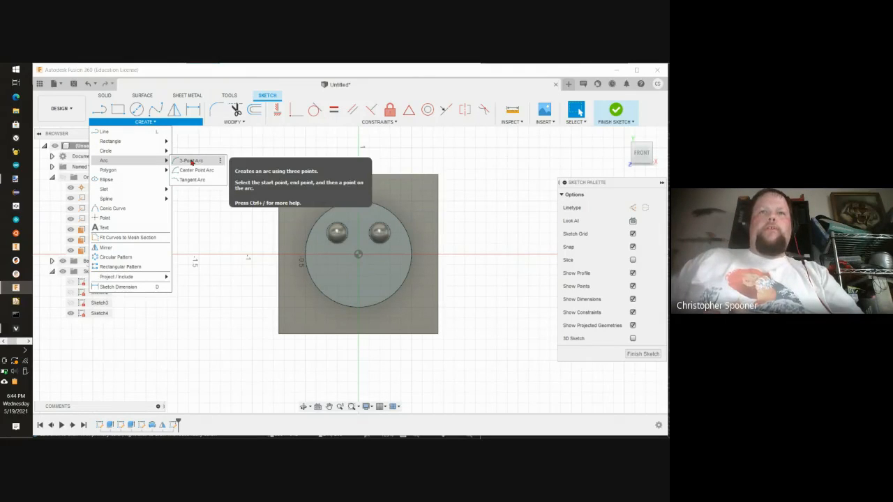
pyautogui.click(191, 162)
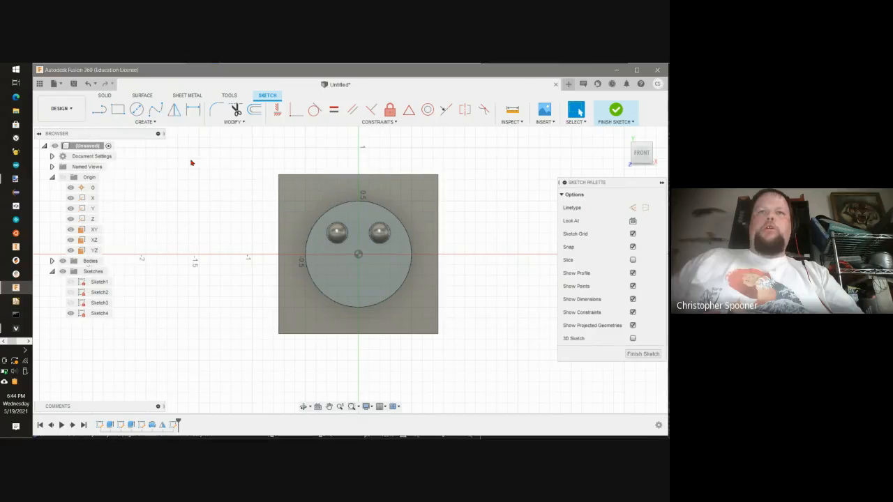
pyautogui.click(149, 123)
pyautogui.moveTo(159, 162)
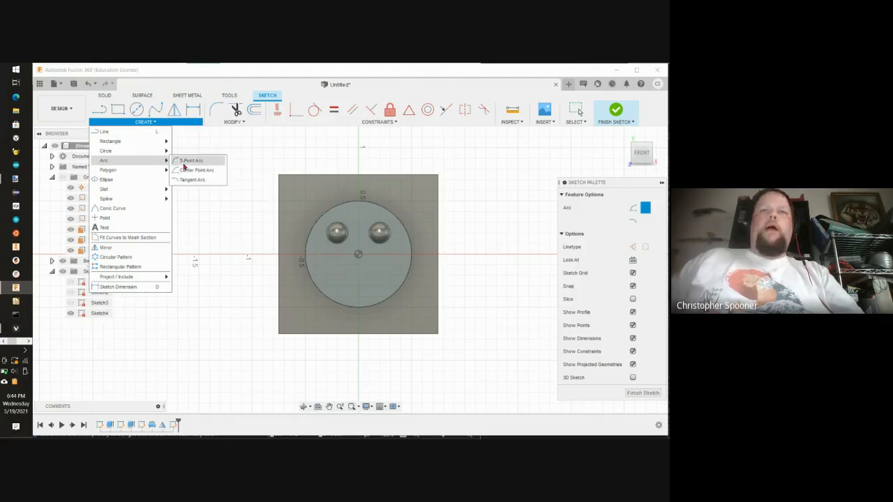
pyautogui.click(196, 171)
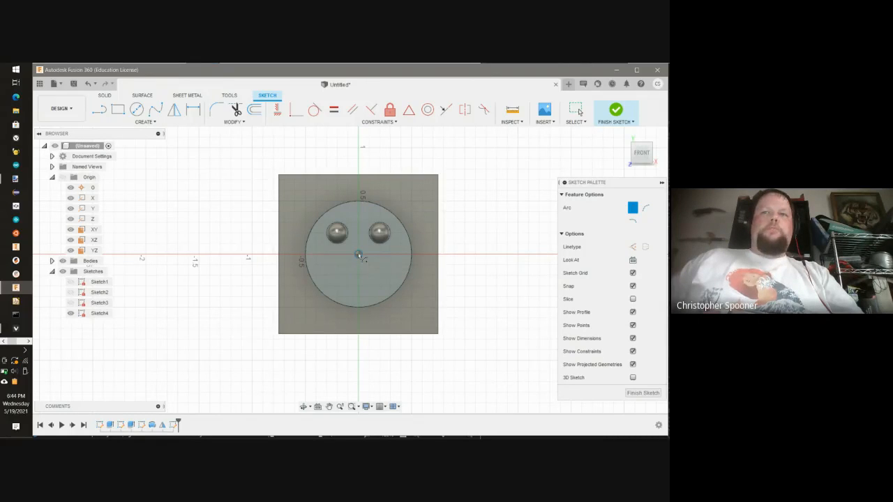
pyautogui.click(358, 256)
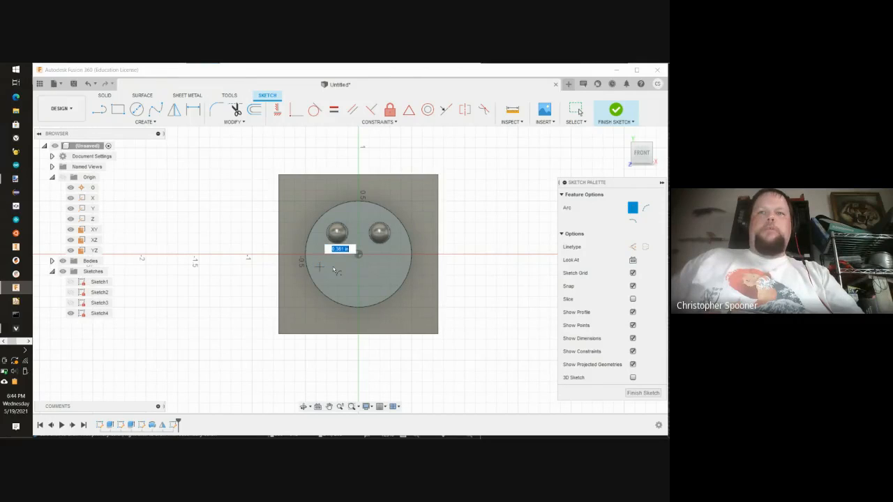
pyautogui.click(316, 265)
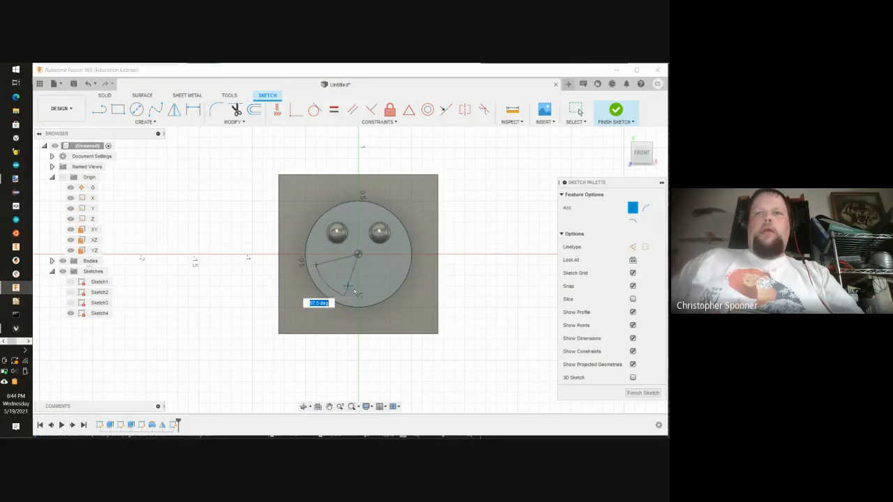
pyautogui.click(400, 268)
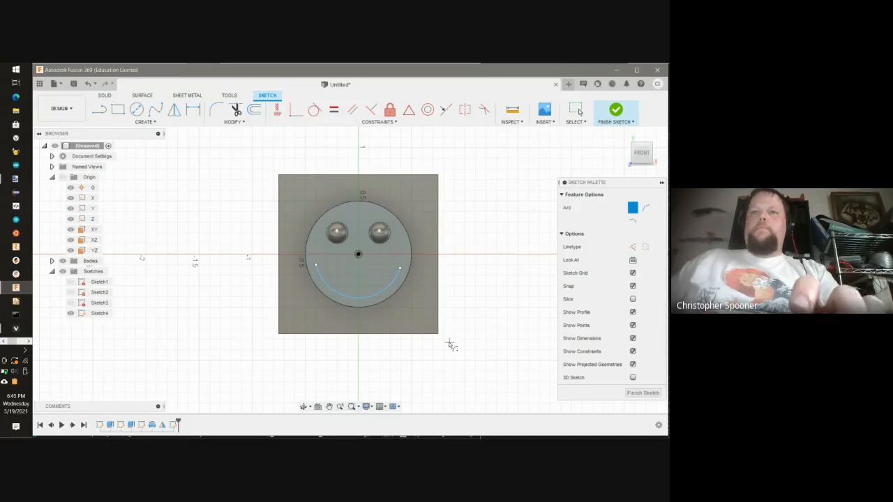
pyautogui.press('Escape')
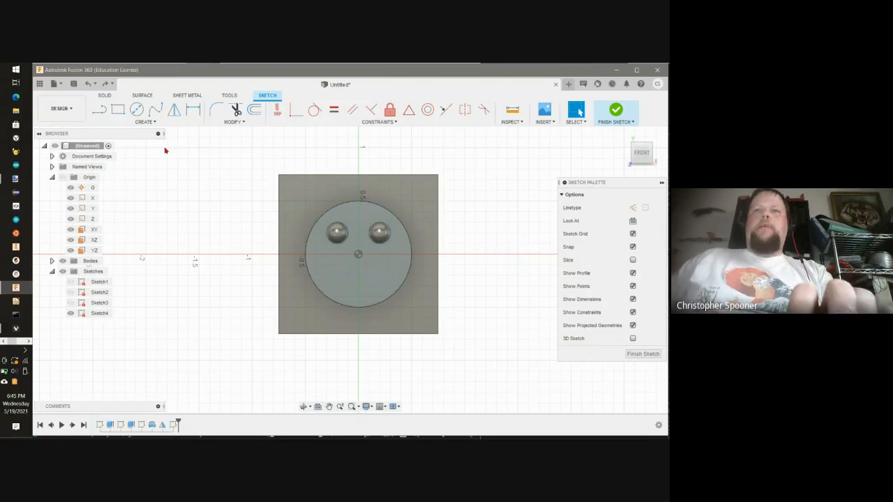
# Repeat the smile-shaped center point arc from the boss centre, placing its ends at nearly equal heights, and undo it.
pyautogui.click(146, 122)
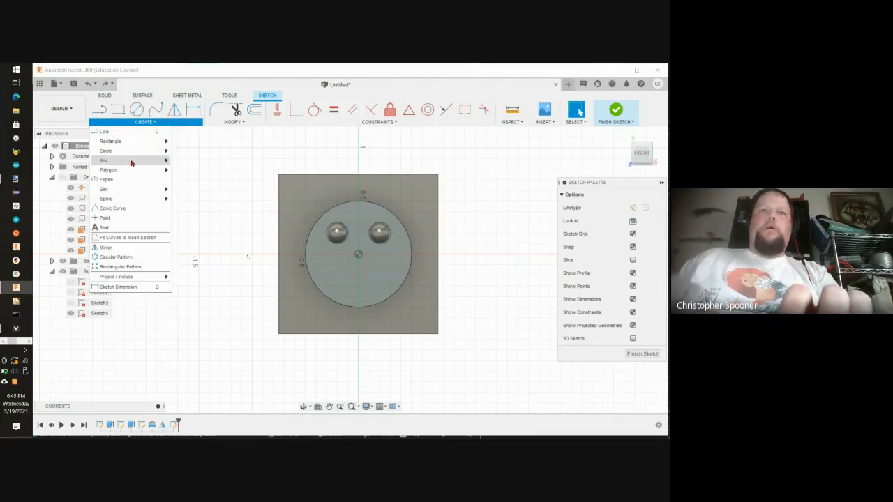
pyautogui.moveTo(132, 160)
pyautogui.click(196, 169)
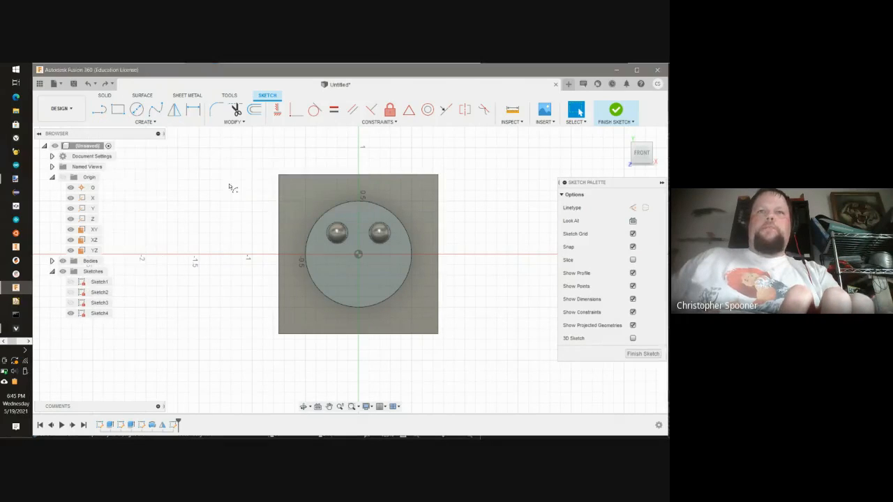
pyautogui.click(357, 254)
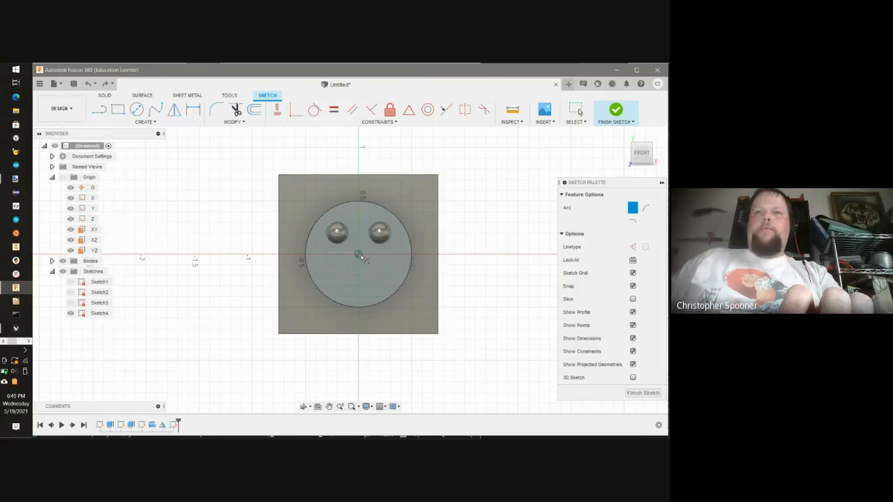
pyautogui.click(318, 267)
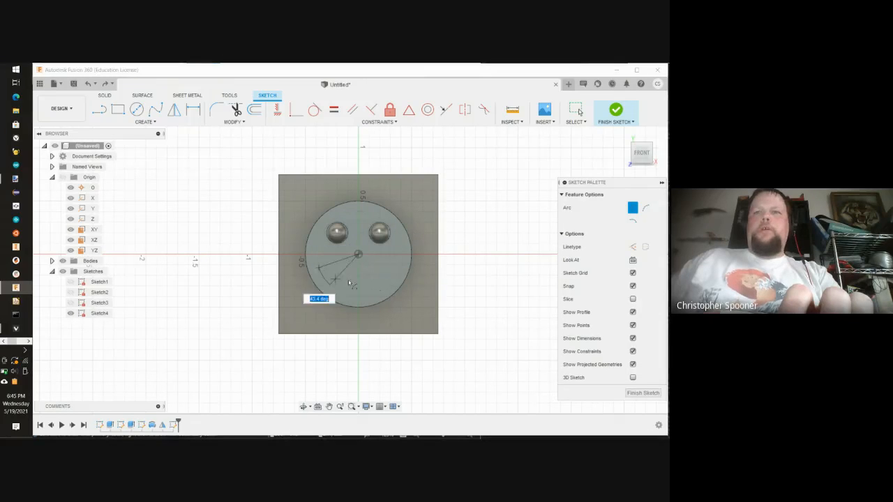
pyautogui.click(398, 267)
pyautogui.click(578, 110)
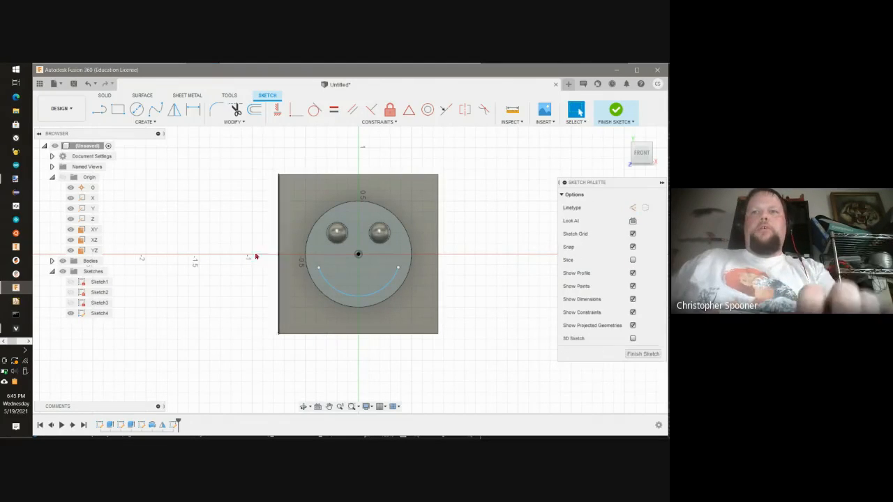
# Draw a smile-shaped center point arc around the boss centre, with both ends just below the centre's height.
pyautogui.click(136, 122)
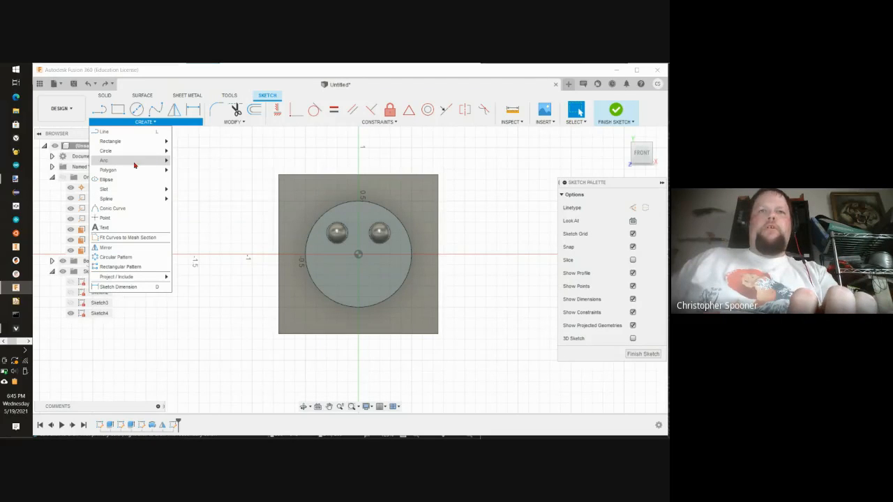
pyautogui.moveTo(135, 162)
pyautogui.click(195, 171)
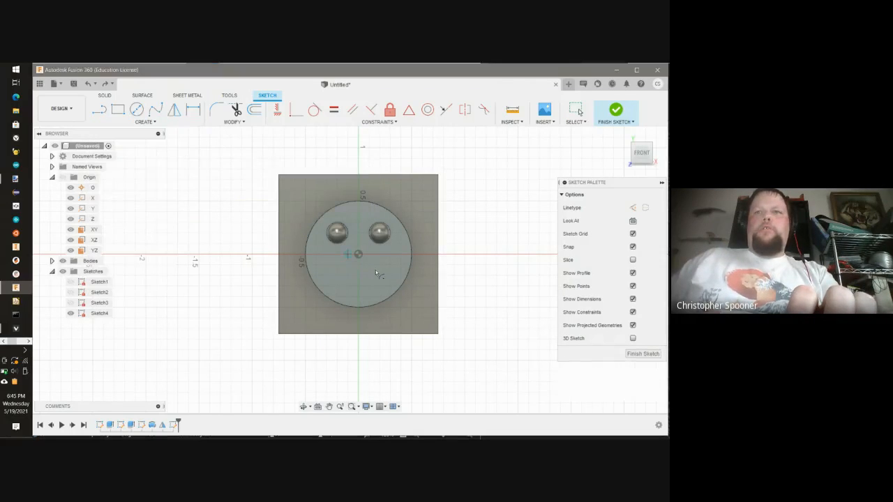
pyautogui.click(358, 254)
pyautogui.click(401, 265)
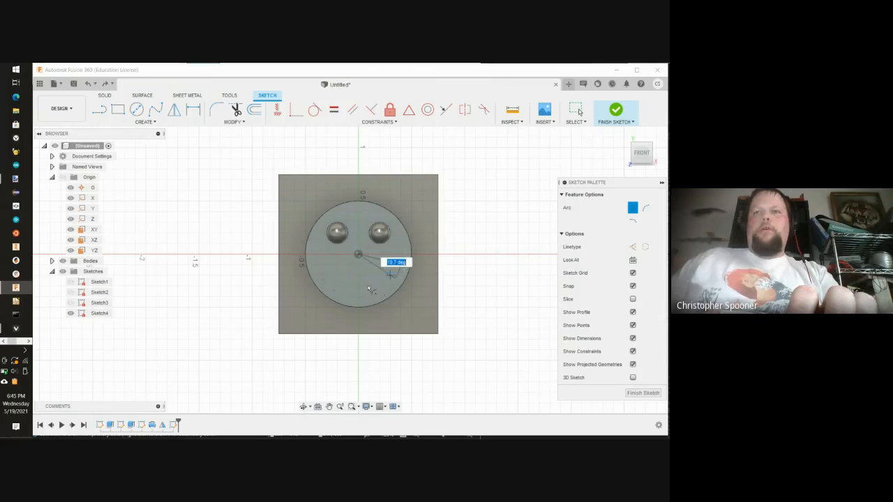
pyautogui.click(313, 268)
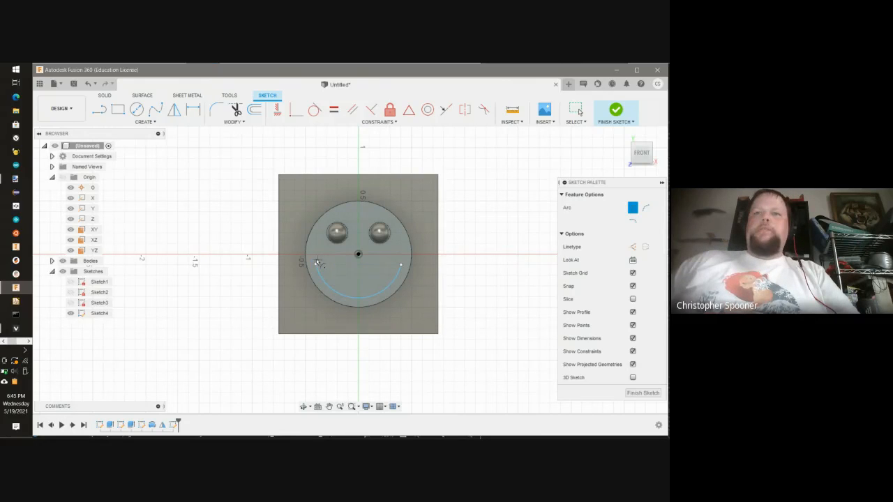
pyautogui.click(398, 267)
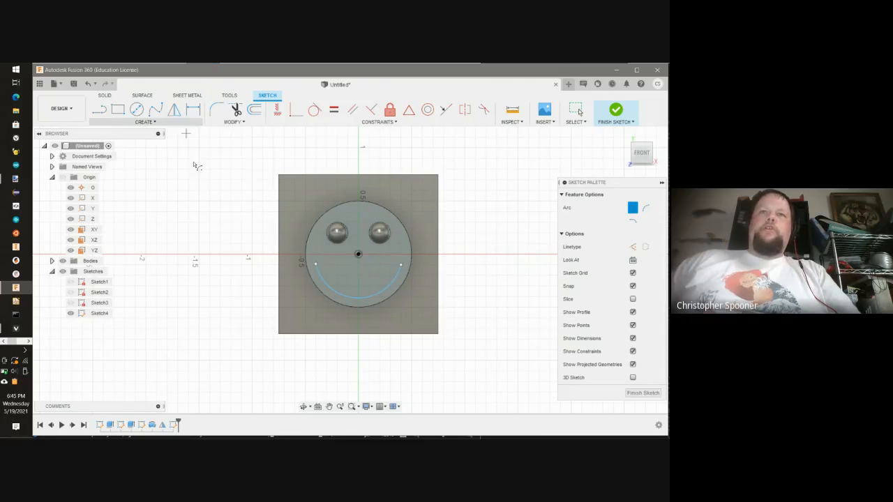
pyautogui.click(318, 266)
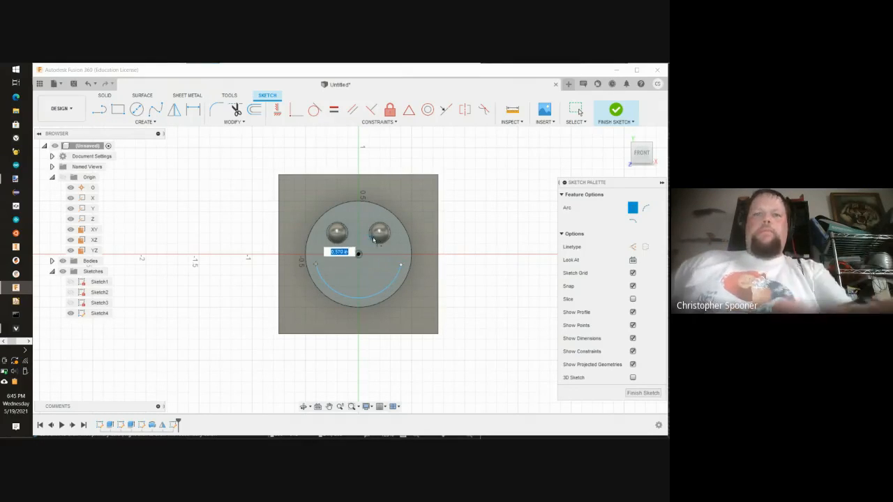
pyautogui.press('Escape')
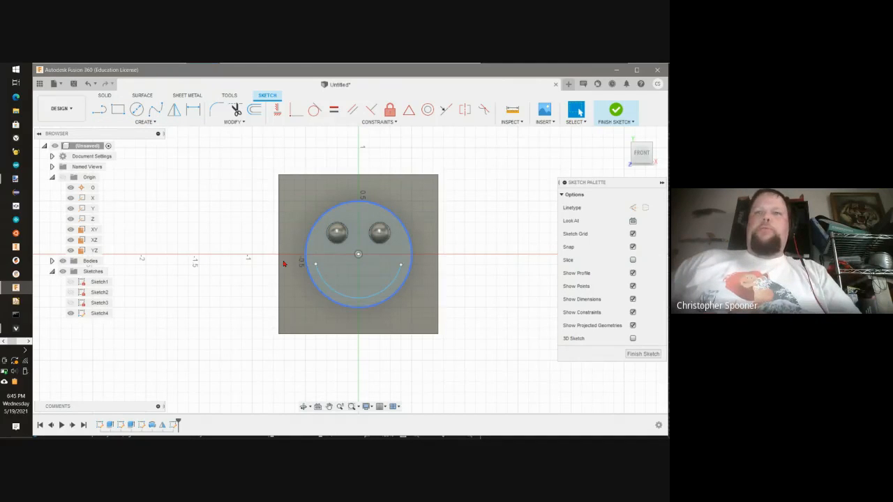
# Try closing the smile arc with a straight line between its two ends, and undo the line.
pyautogui.click(153, 123)
pyautogui.click(129, 131)
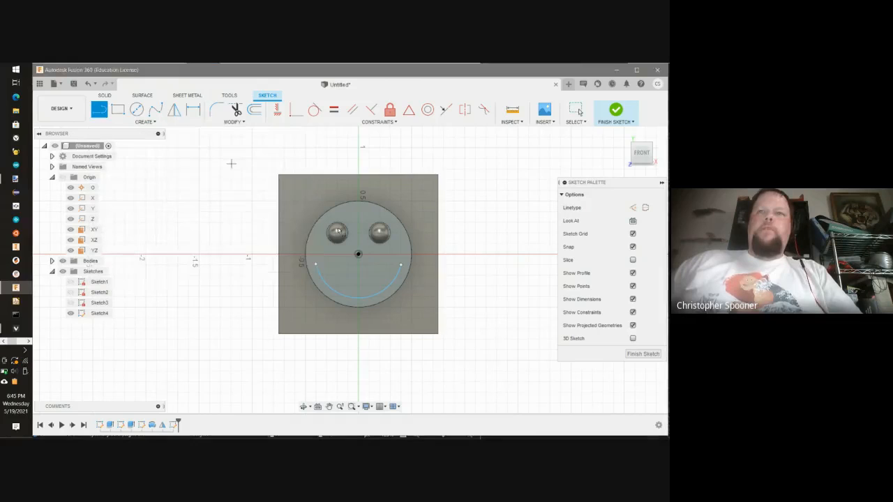
pyautogui.click(316, 264)
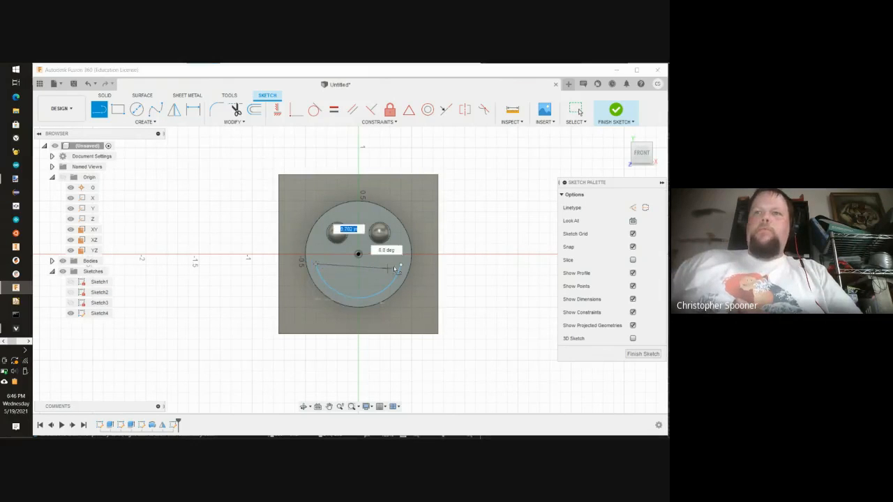
pyautogui.click(401, 265)
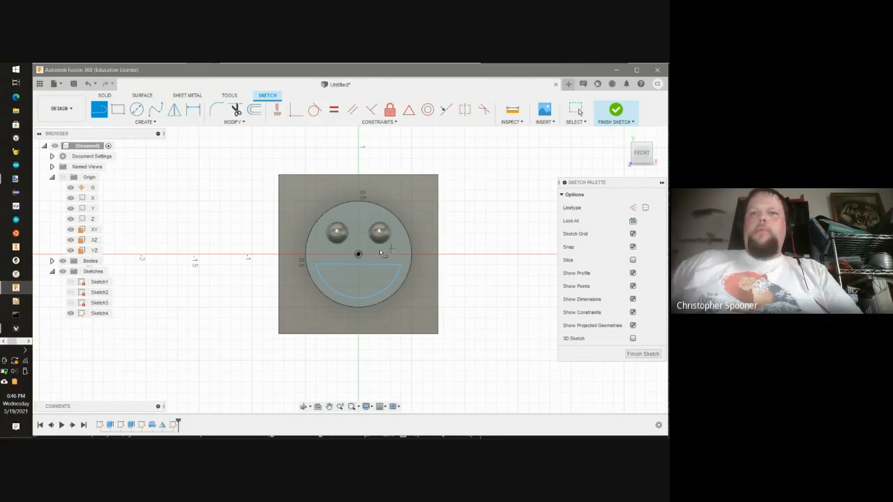
pyautogui.press('Escape')
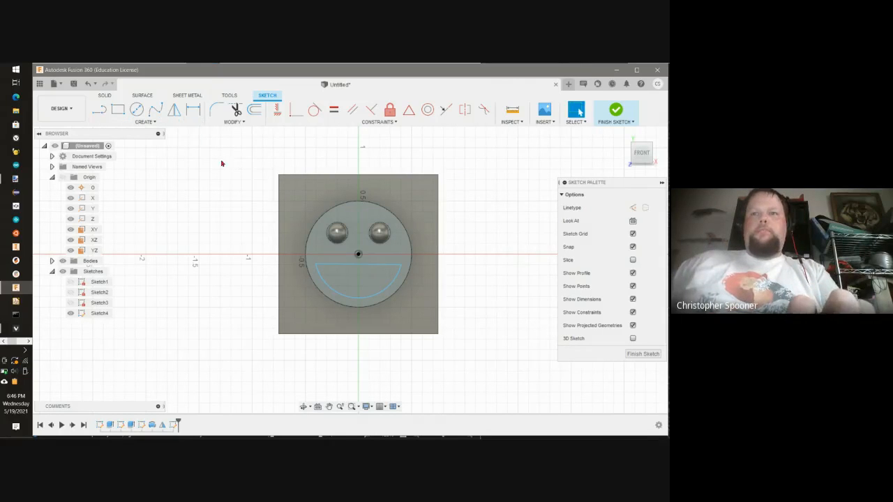
# Try a shallower 3-point arc between the smile's two ends to form a crescent mouth, and undo it.
pyautogui.click(144, 122)
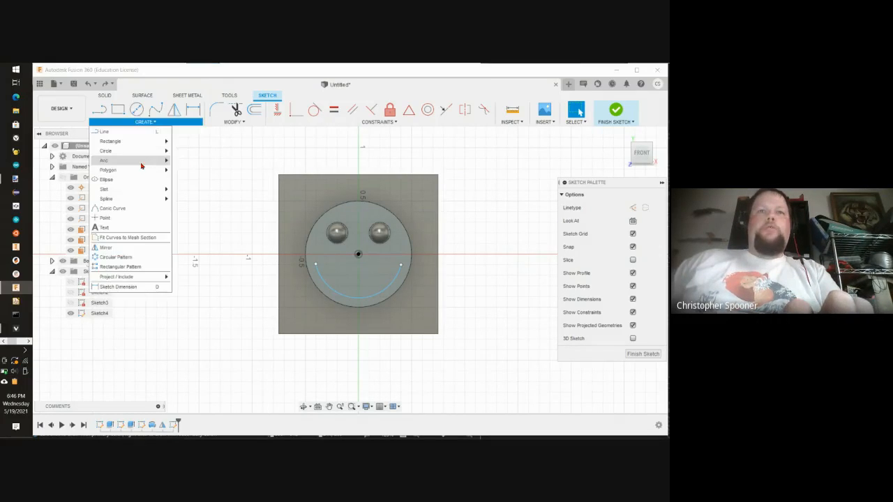
pyautogui.moveTo(143, 162)
pyautogui.click(191, 161)
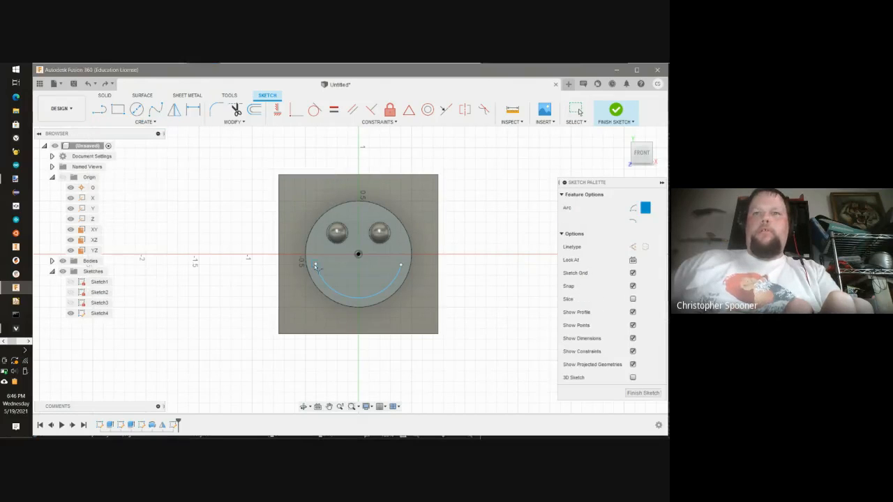
pyautogui.click(316, 264)
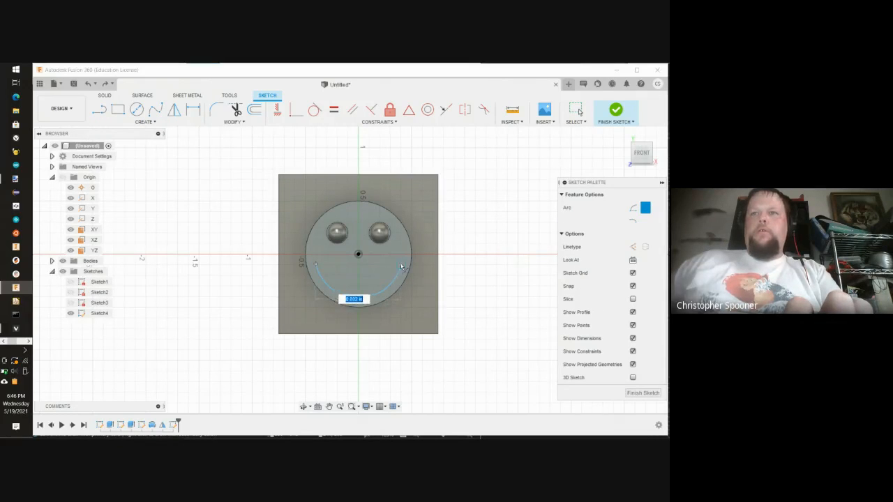
pyautogui.click(401, 265)
pyautogui.click(369, 279)
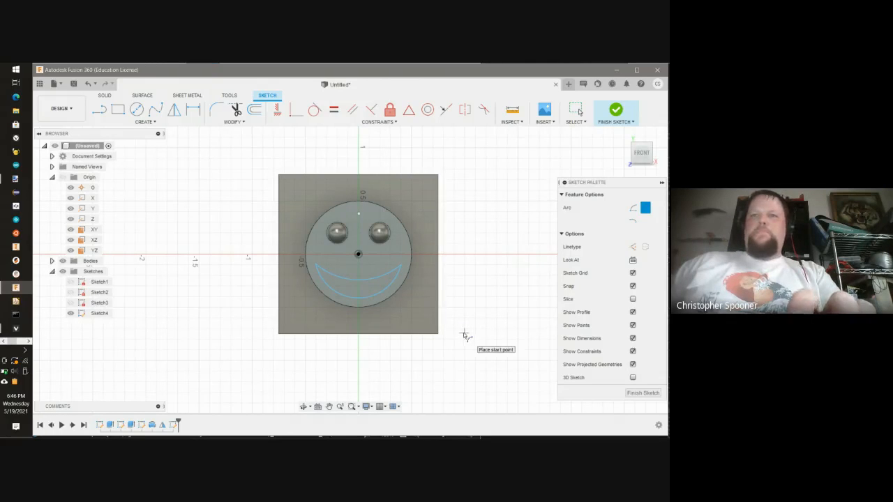
pyautogui.press('Escape')
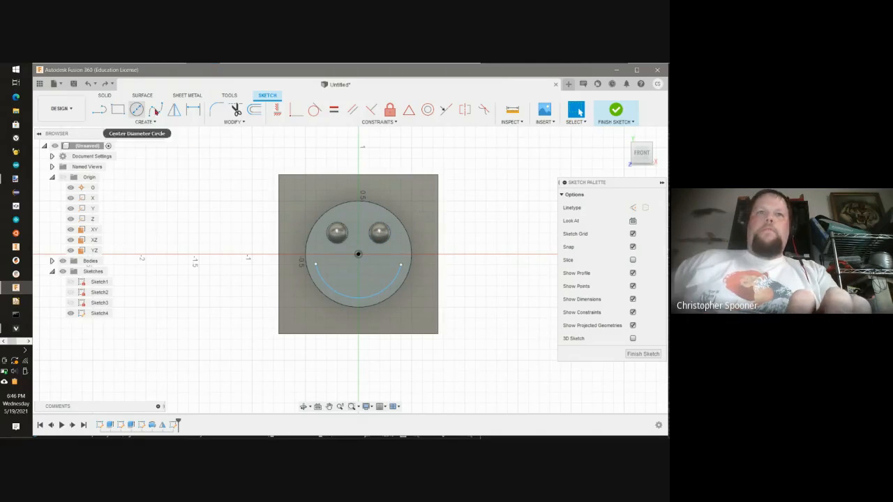
# Close the smile into an open mouth by joining the two arc ends with a straight line.
pyautogui.click(99, 110)
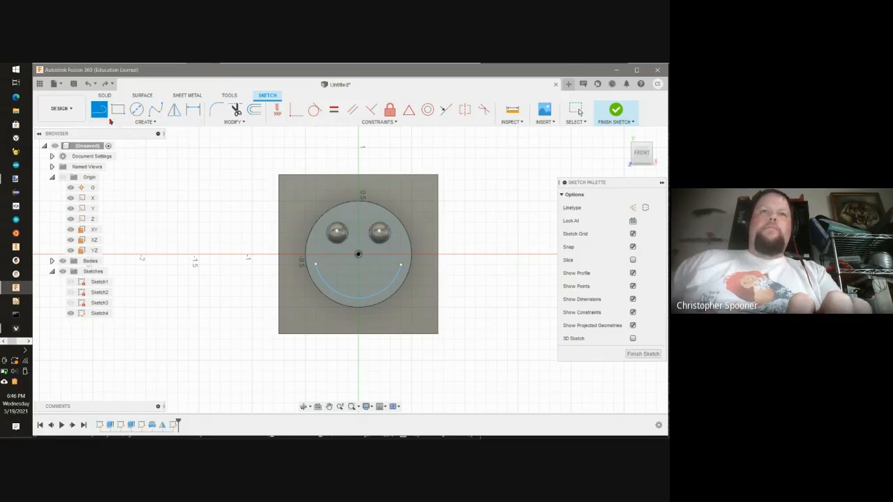
pyautogui.click(316, 265)
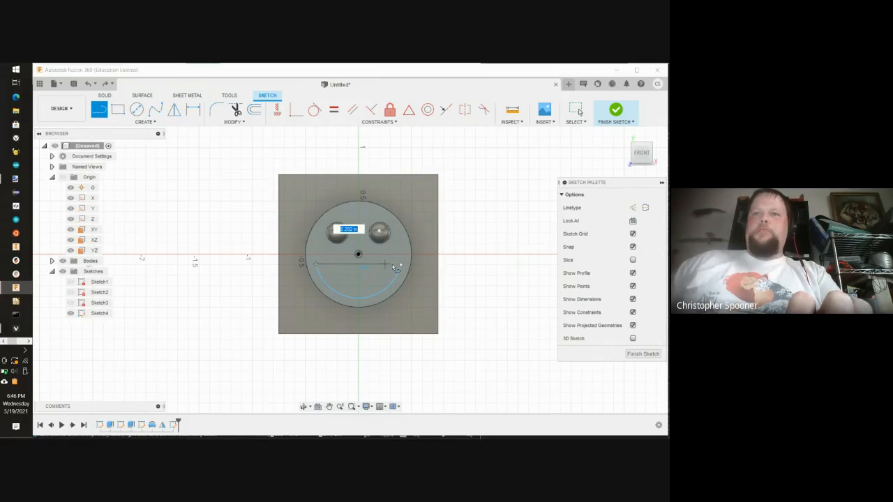
pyautogui.click(401, 267)
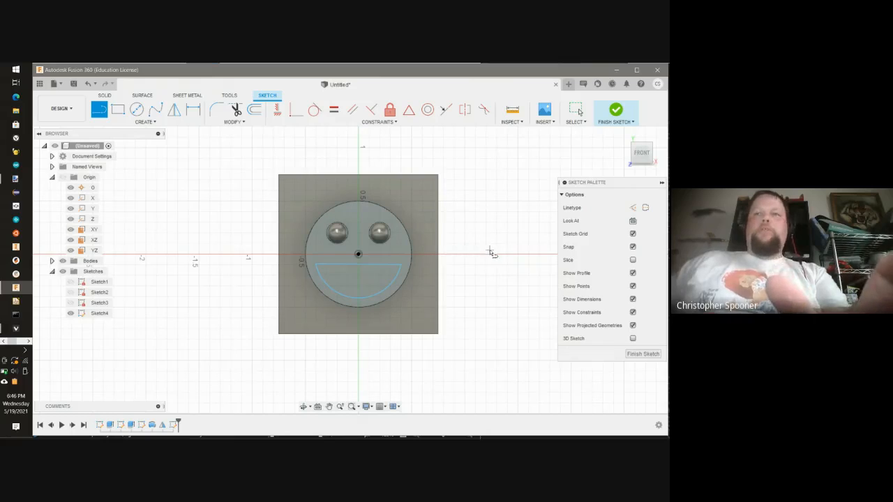
pyautogui.press('Escape')
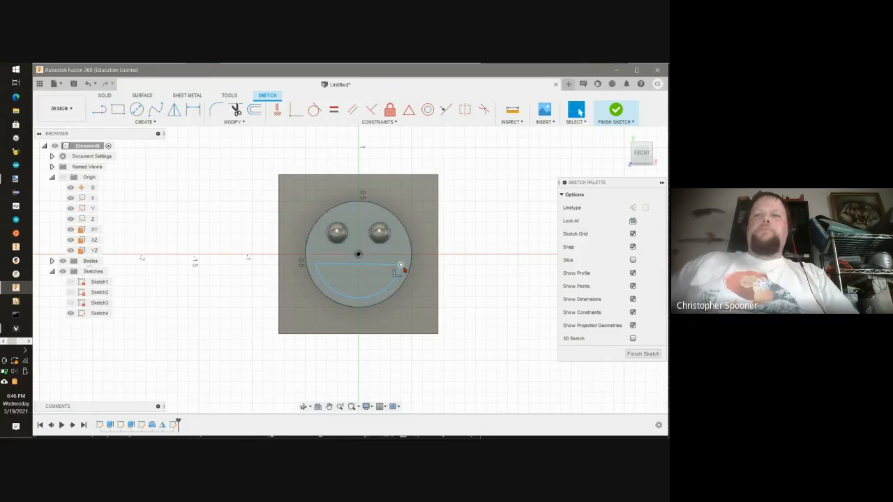
# Pull the mouth's right corner inward and make its straight top line horizontal with a Horizontal/Vertical constraint, undoing and reapplying the constraint once.
pyautogui.moveTo(403, 269)
pyautogui.mouseDown()
pyautogui.moveTo(392, 279)
pyautogui.moveTo(403, 269)
pyautogui.moveTo(385, 266)
pyautogui.mouseUp()
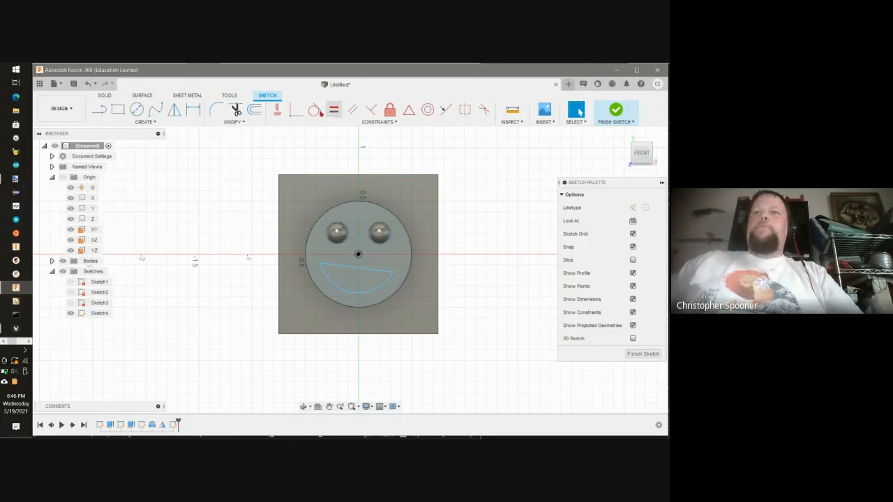
pyautogui.click(278, 110)
pyautogui.click(345, 272)
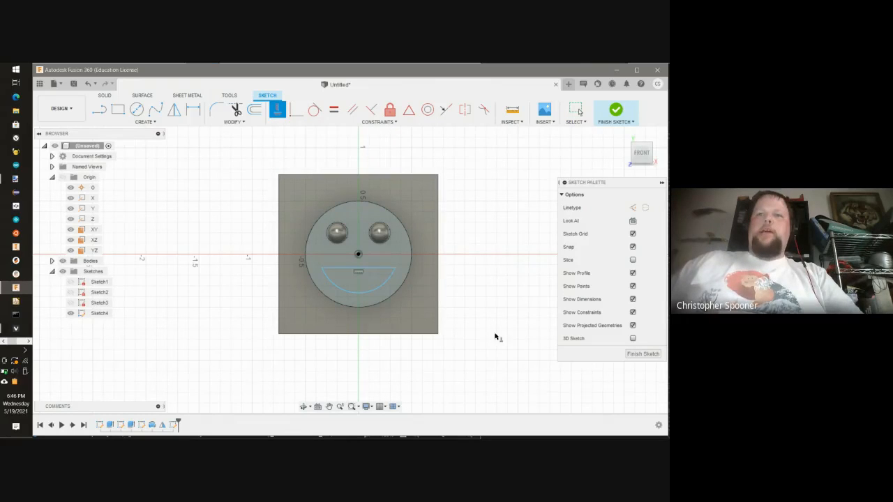
pyautogui.hotkey('ctrl', 'z')
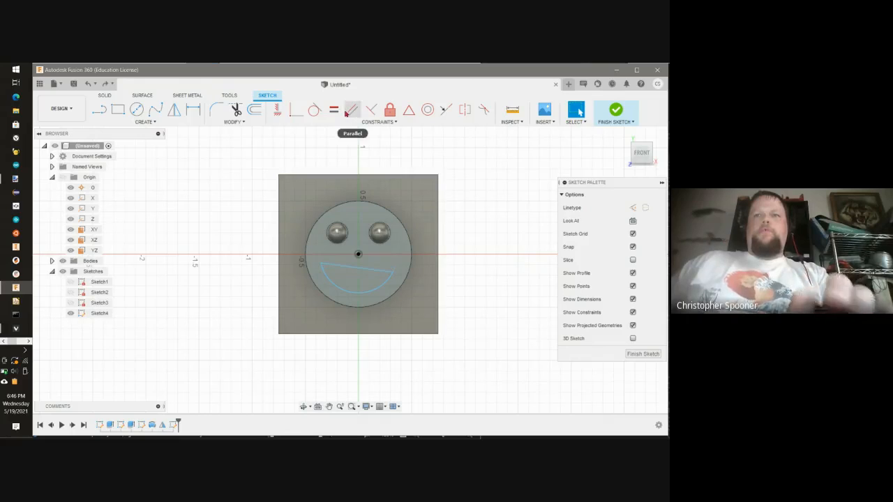
pyautogui.click(278, 110)
pyautogui.click(342, 272)
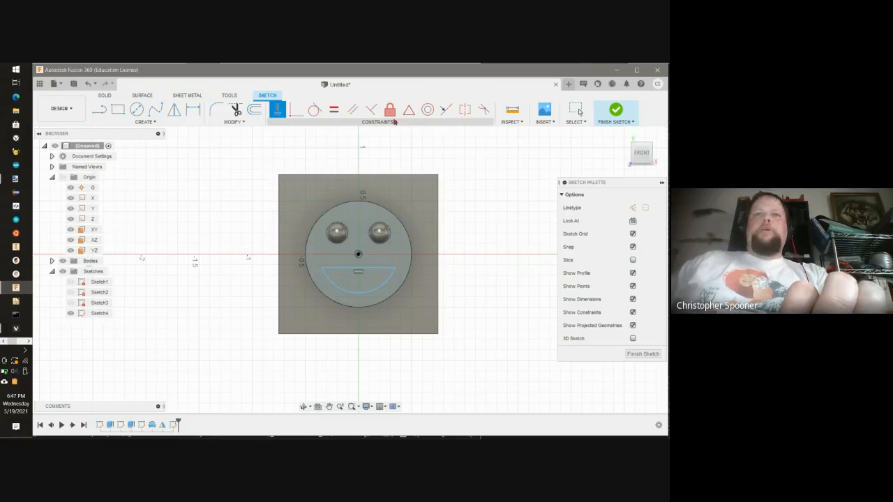
# Dimension the mouth's straight top line to a length of 0.75 in.
pyautogui.click(193, 110)
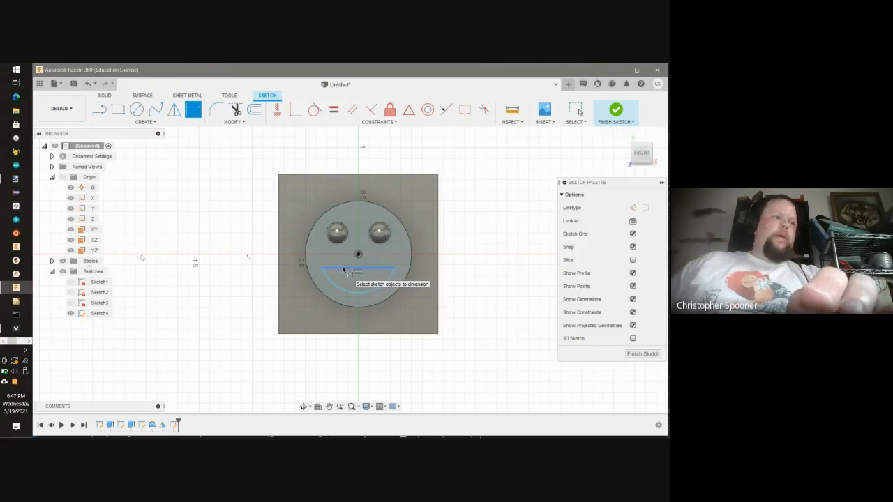
pyautogui.click(343, 270)
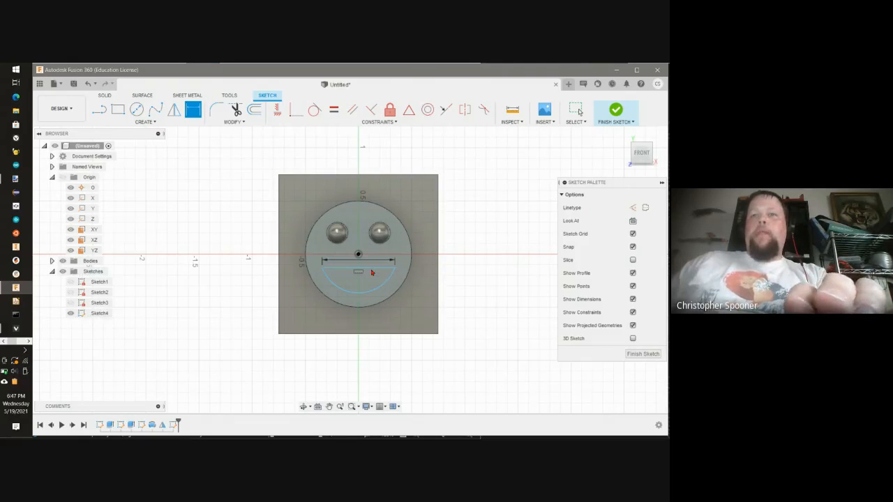
pyautogui.click(372, 271)
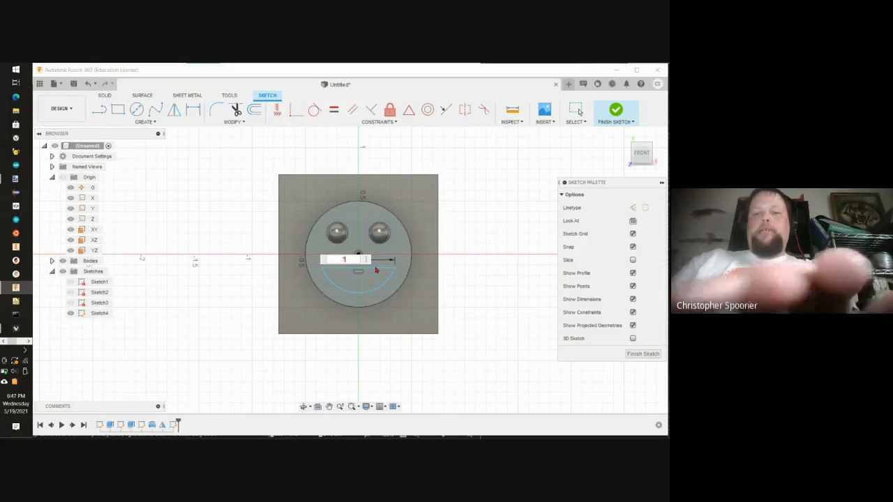
pyautogui.write('0.75')
pyautogui.press('Return')
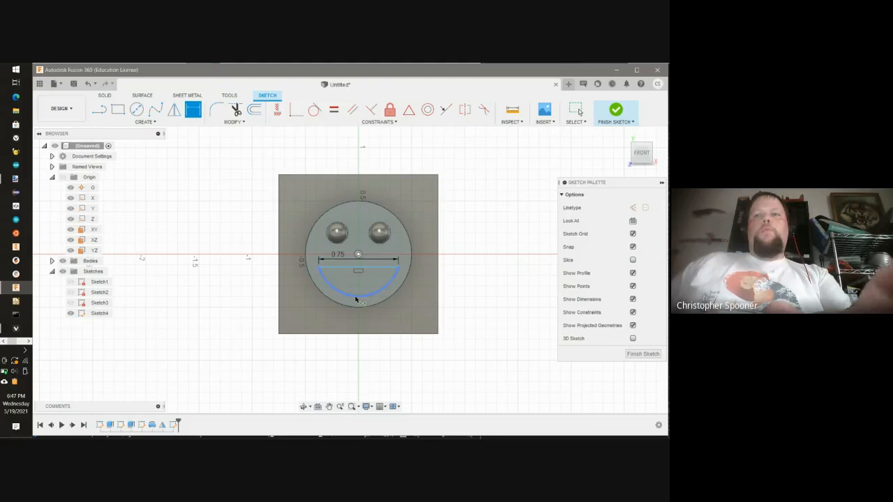
pyautogui.press('Escape')
# Shift the mouth's straight top line vertically and dimension it 0.1 in below the boss centre.
pyautogui.click(365, 264)
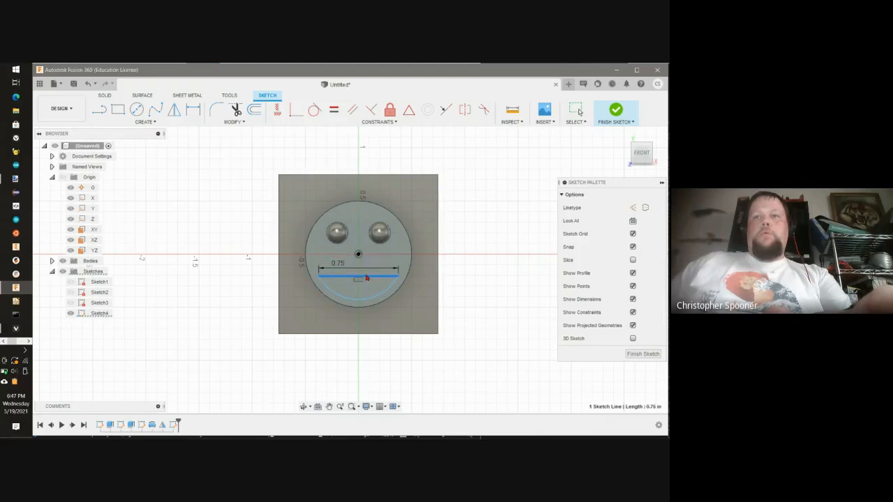
pyautogui.moveTo(366, 274)
pyautogui.mouseDown()
pyautogui.moveTo(361, 285)
pyautogui.moveTo(364, 271)
pyautogui.mouseUp()
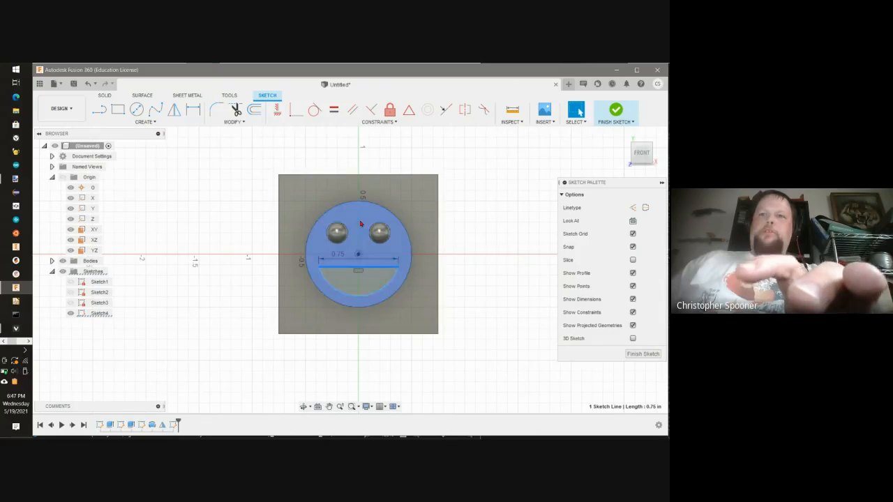
pyautogui.press('d')
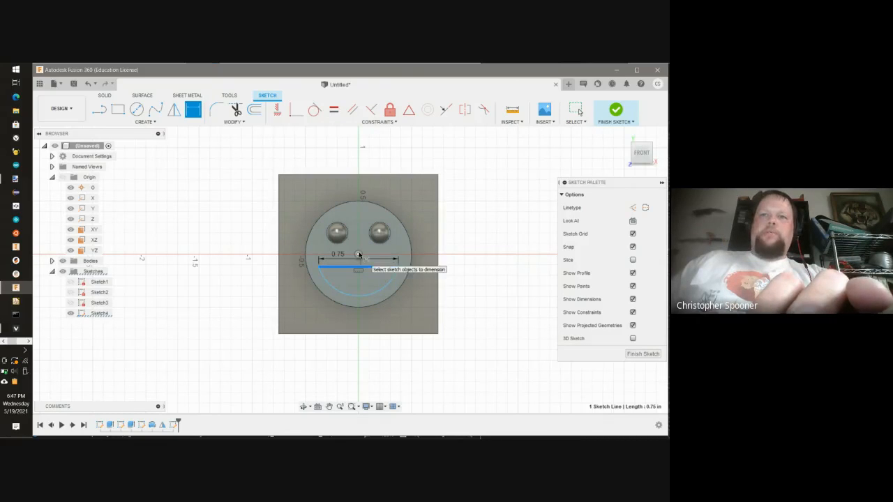
pyautogui.click(359, 254)
pyautogui.click(369, 267)
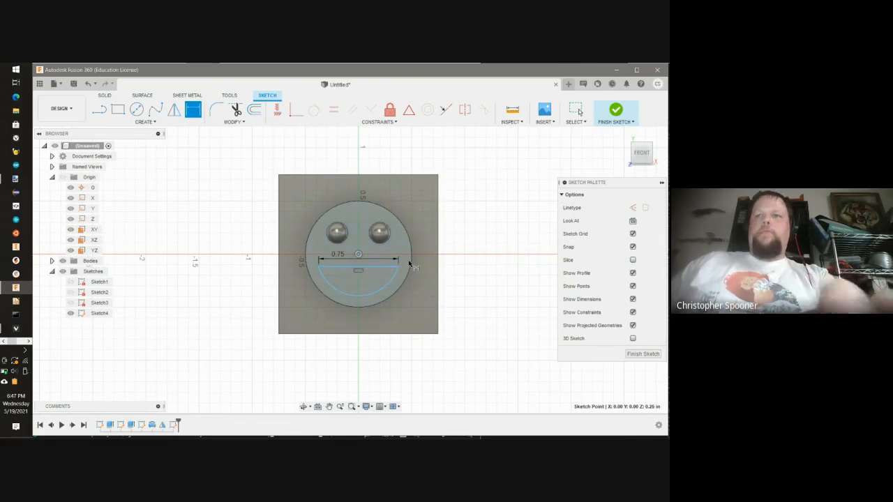
pyautogui.click(374, 266)
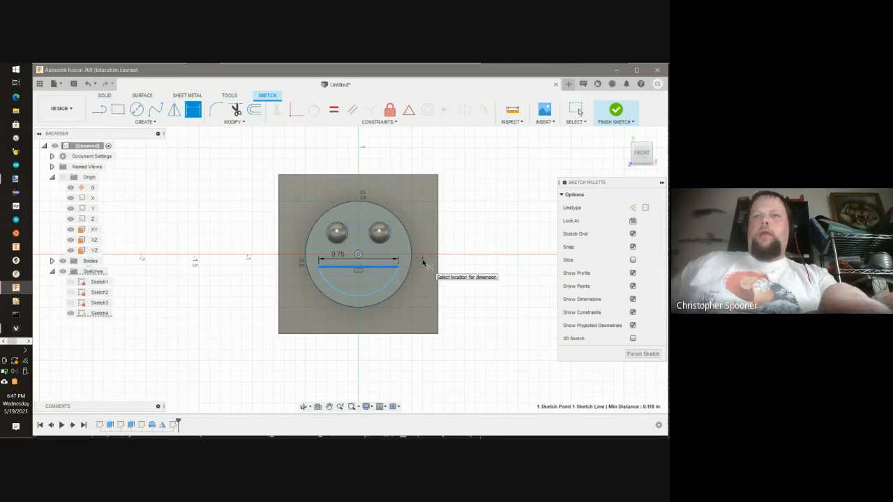
pyautogui.click(423, 263)
pyautogui.write('.1')
pyautogui.press('Return')
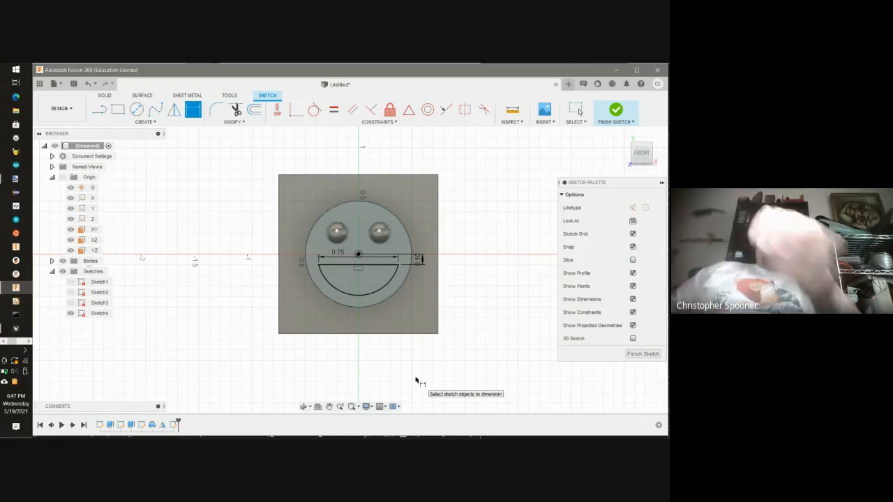
pyautogui.press('Escape')
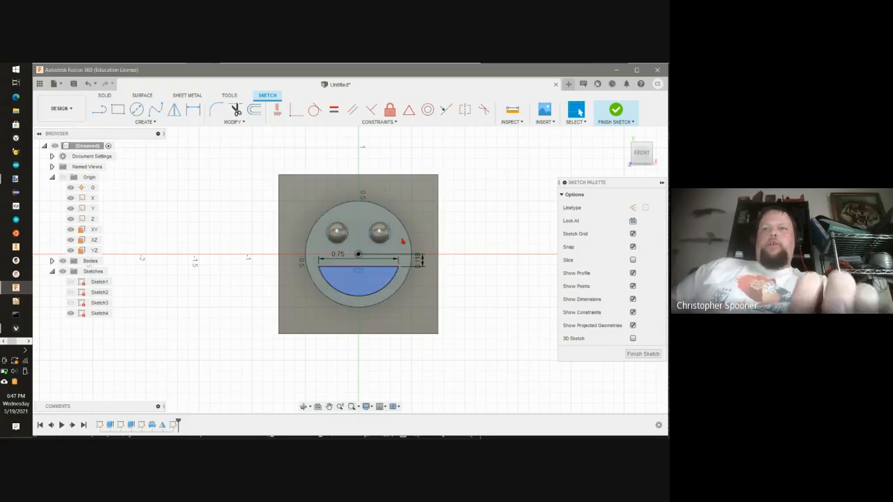
# Dimension the mouth's straight top line 0.1 in below the boss centre again and finish the sketch.
pyautogui.click(198, 113)
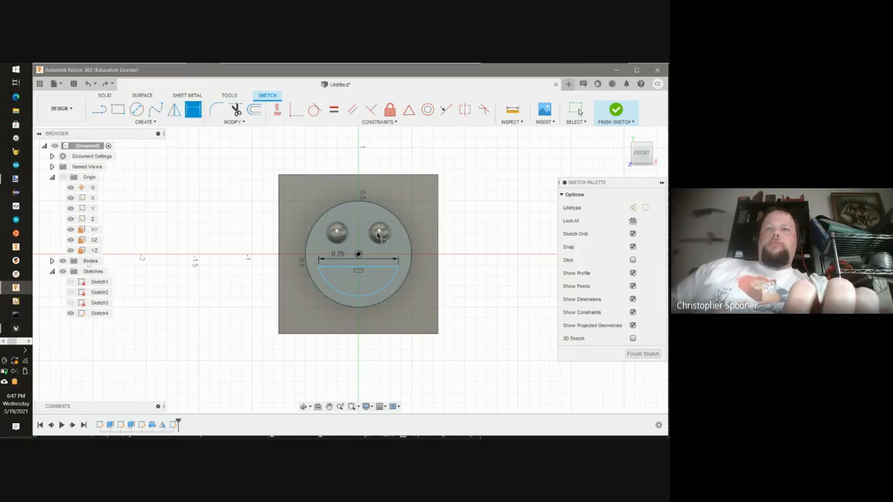
pyautogui.click(374, 267)
pyautogui.click(408, 256)
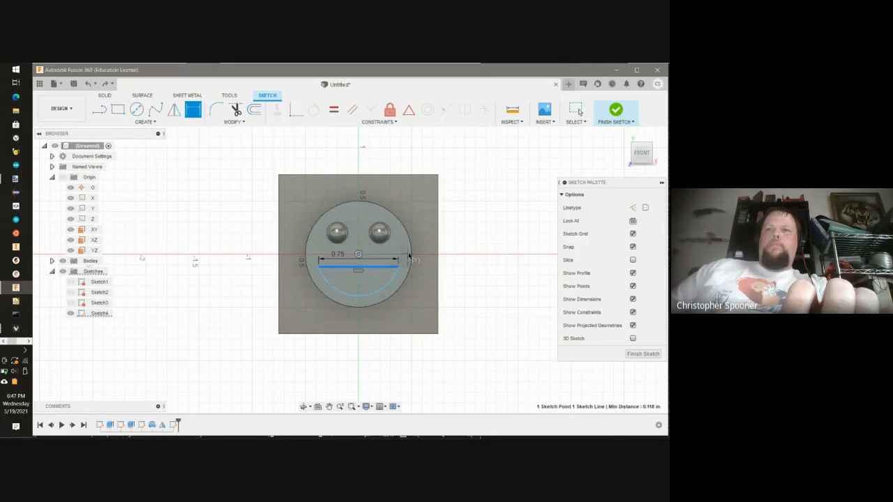
pyautogui.click(407, 258)
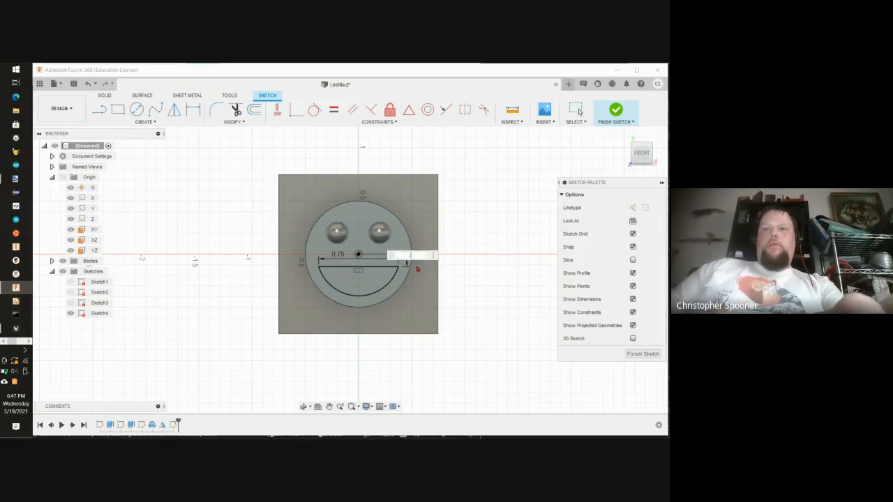
pyautogui.press('Escape')
pyautogui.press('r')
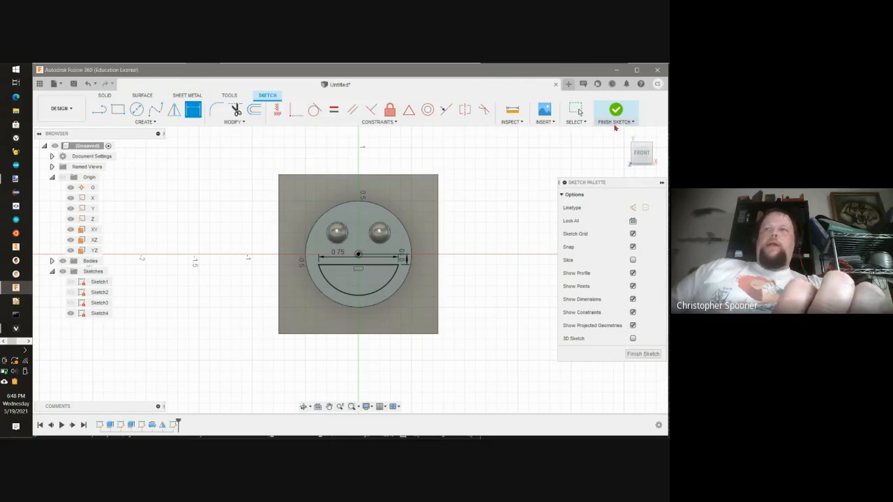
pyautogui.click(615, 111)
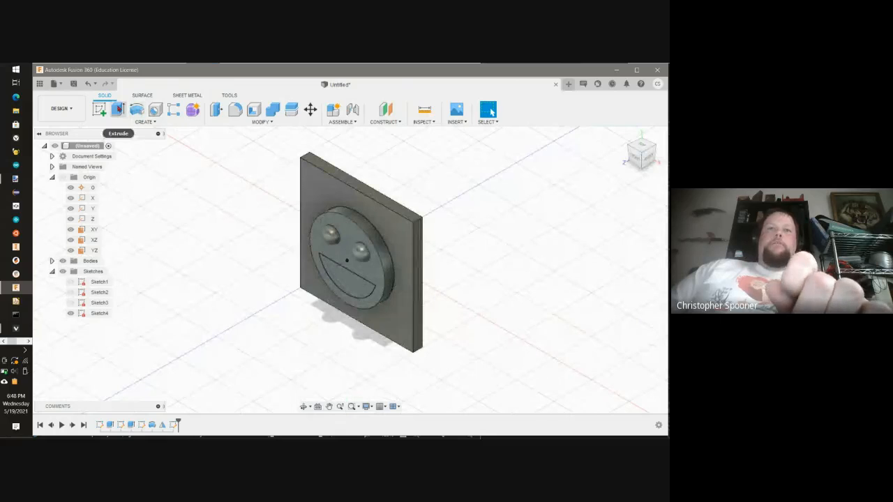
pyautogui.click(118, 110)
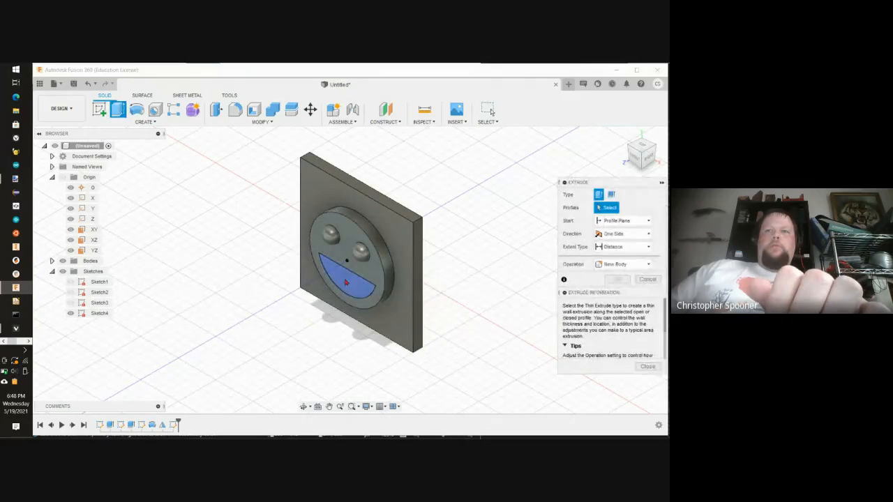
pyautogui.click(345, 282)
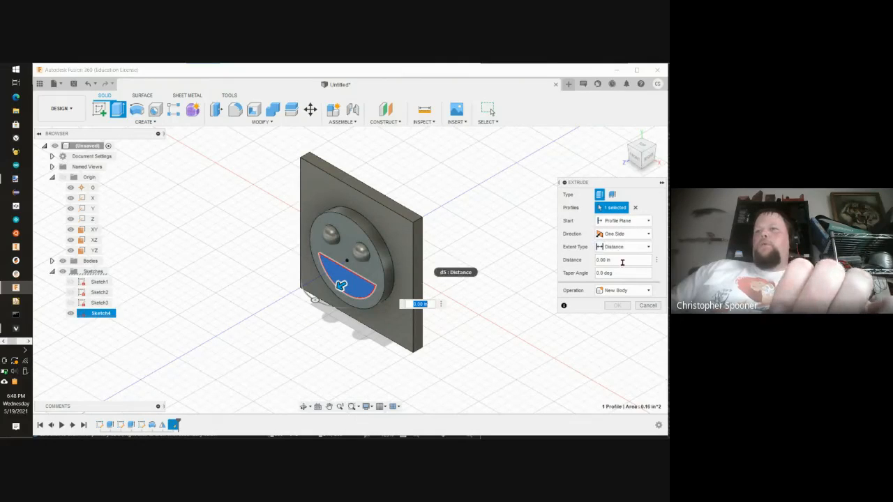
pyautogui.click(622, 290)
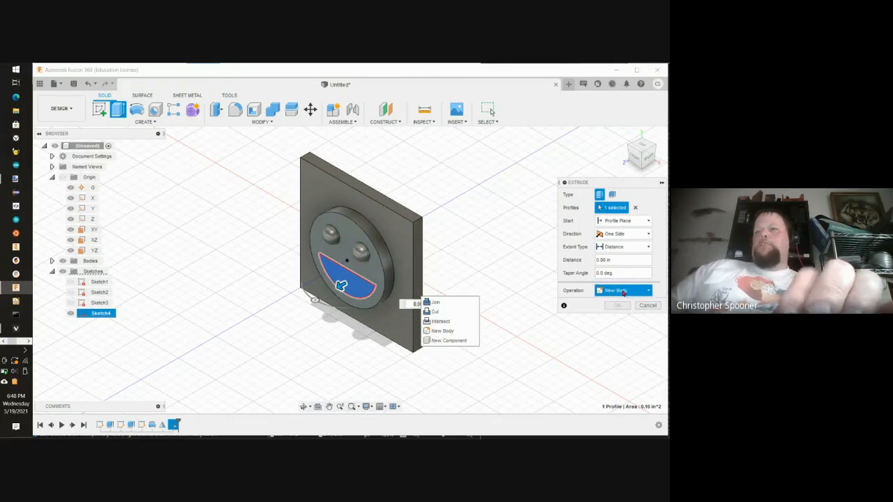
pyautogui.click(456, 312)
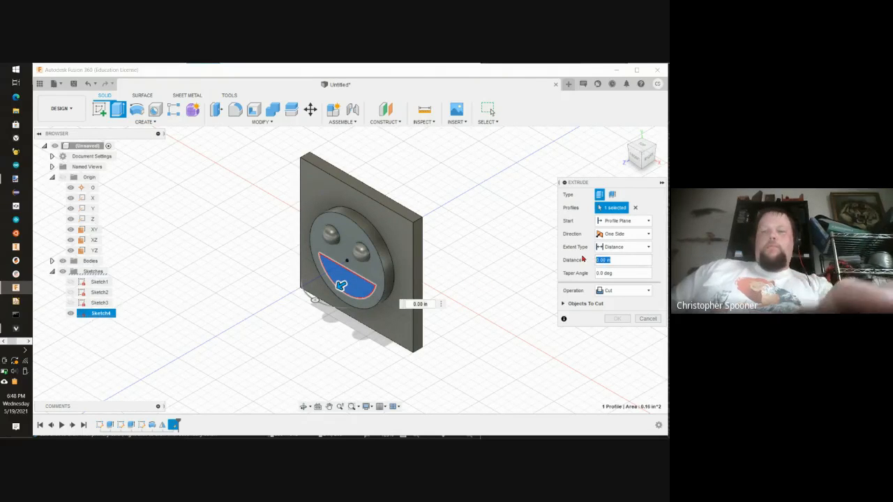
pyautogui.write('.1')
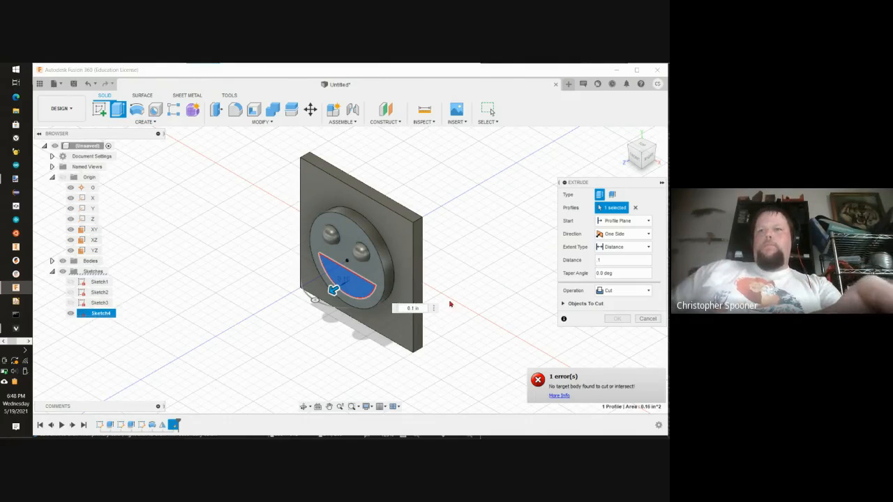
pyautogui.moveTo(333, 289); pyautogui.dragTo(358, 279)
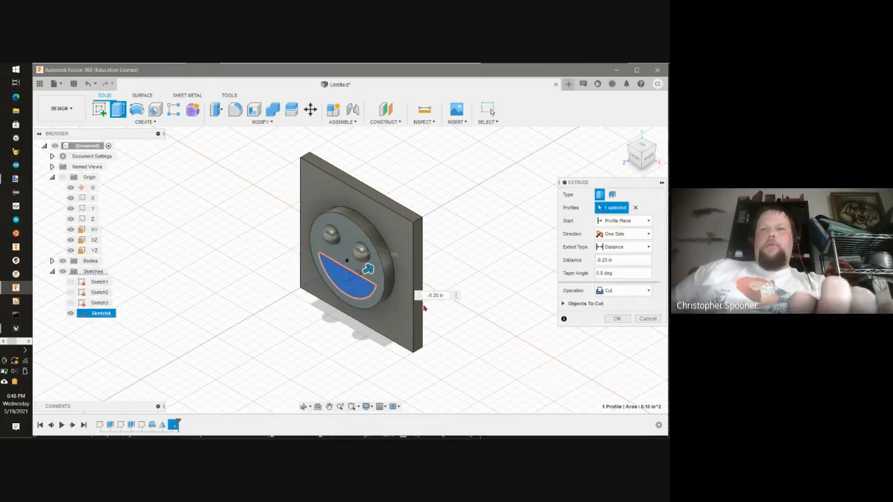
pyautogui.press('Return')
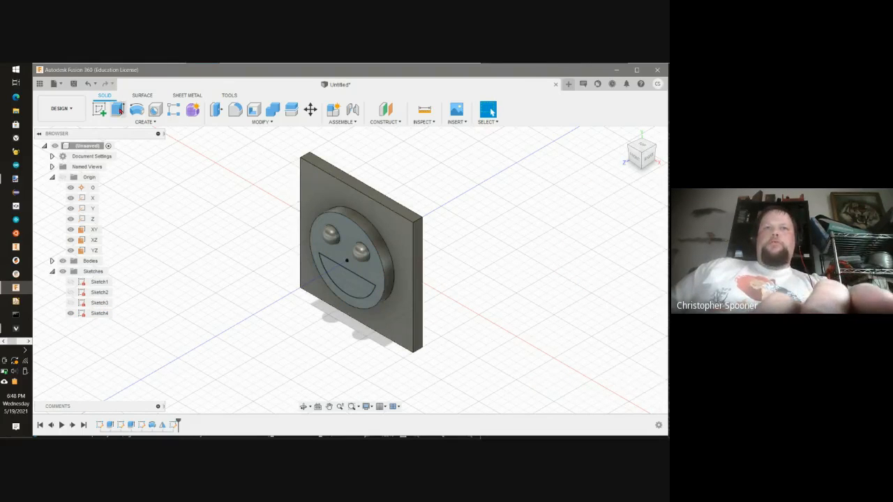
# Cut the mouth profile 0.10 in deep into the boss with Extrude.
pyautogui.click(117, 109)
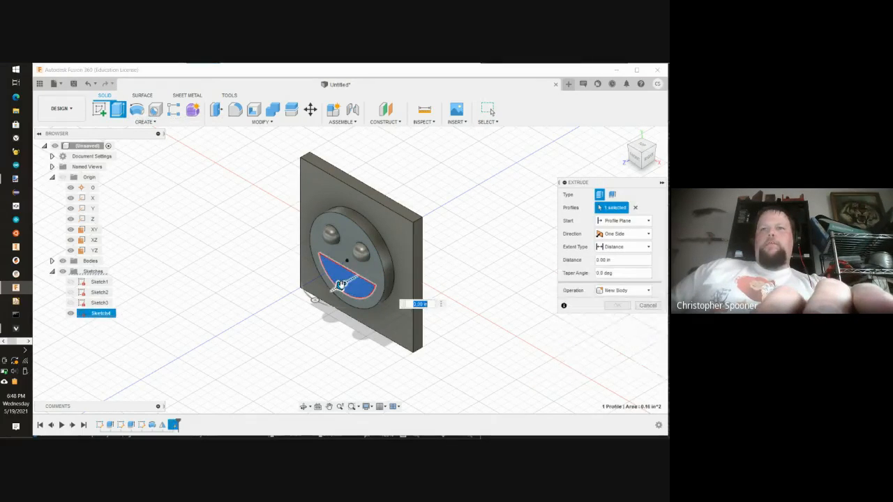
pyautogui.click(349, 282)
pyautogui.moveTo(369, 269); pyautogui.dragTo(360, 273)
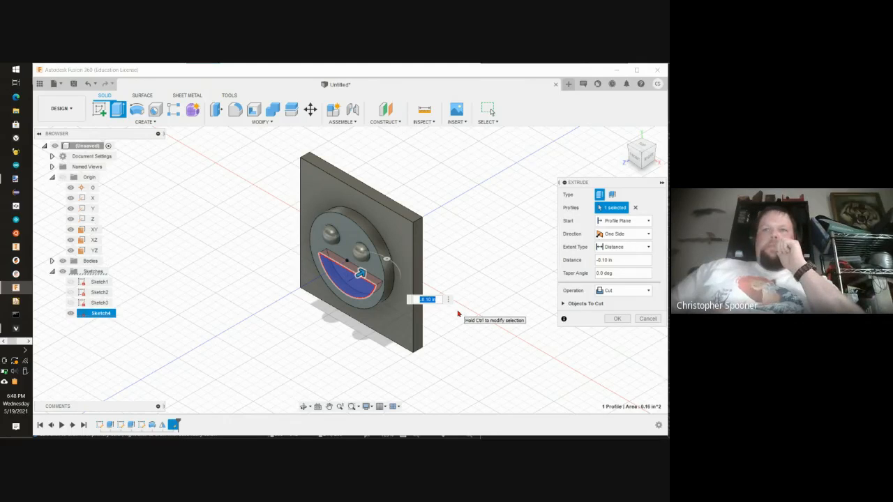
pyautogui.press('Return')
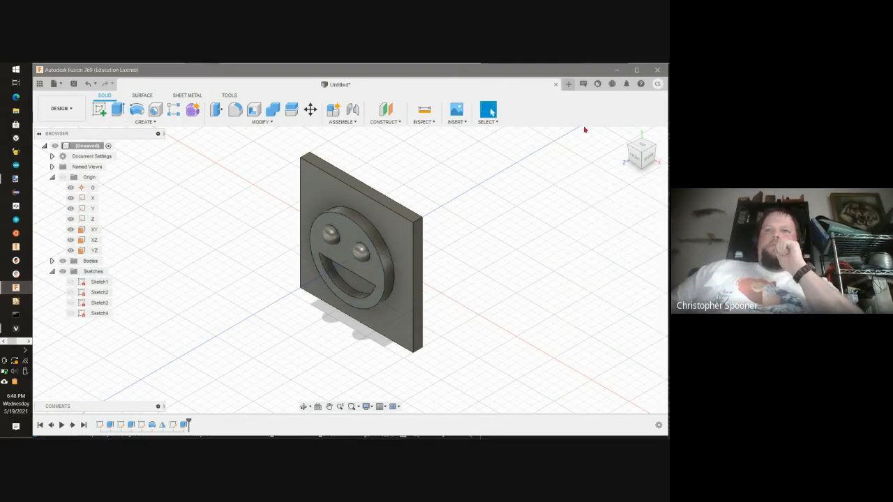
# Examine the smiley plate from the back, the side and at an angle, checking the layer heights, eyes and mouth recess.
pyautogui.click(639, 151)
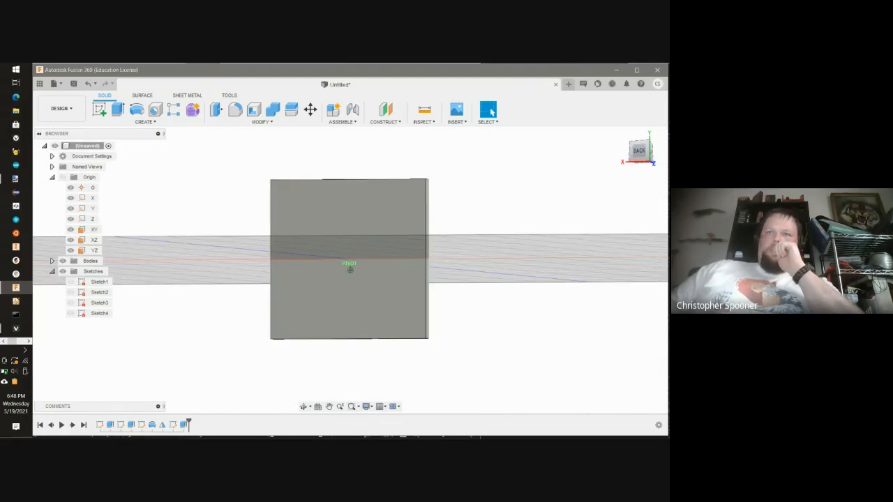
pyautogui.keyDown('shift'); pyautogui.moveTo(639, 151); pyautogui.dragTo(600, 170, button='middle'); pyautogui.keyUp('shift')
pyautogui.keyDown('shift'); pyautogui.moveTo(349, 263); pyautogui.dragTo(352, 281, button='middle'); pyautogui.keyUp('shift')
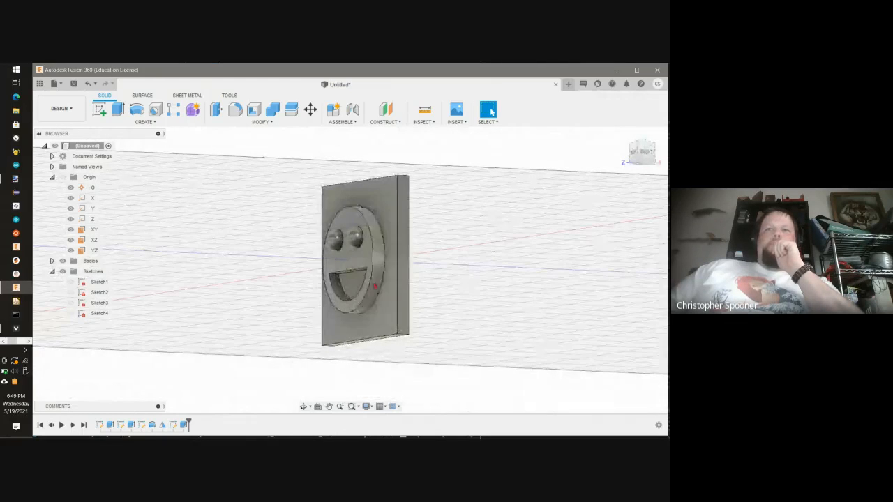
pyautogui.scroll(-1, 360, 283)
pyautogui.scroll(2, 360, 282)
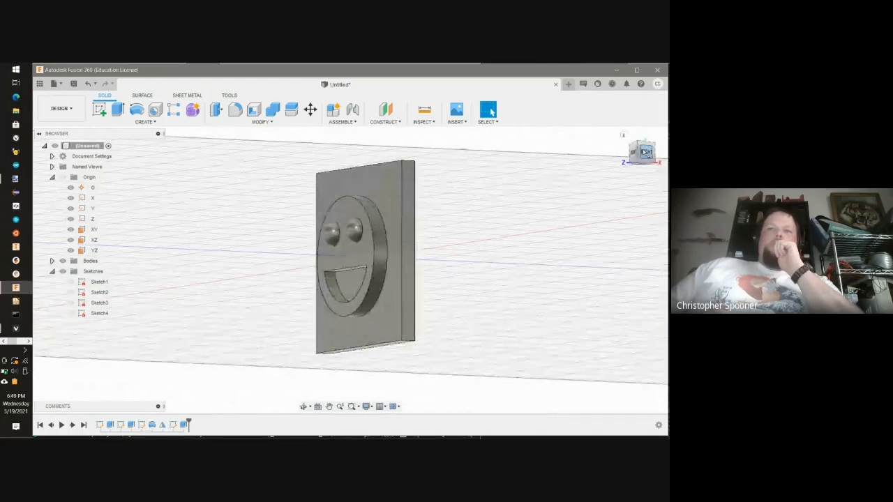
pyautogui.click(650, 153)
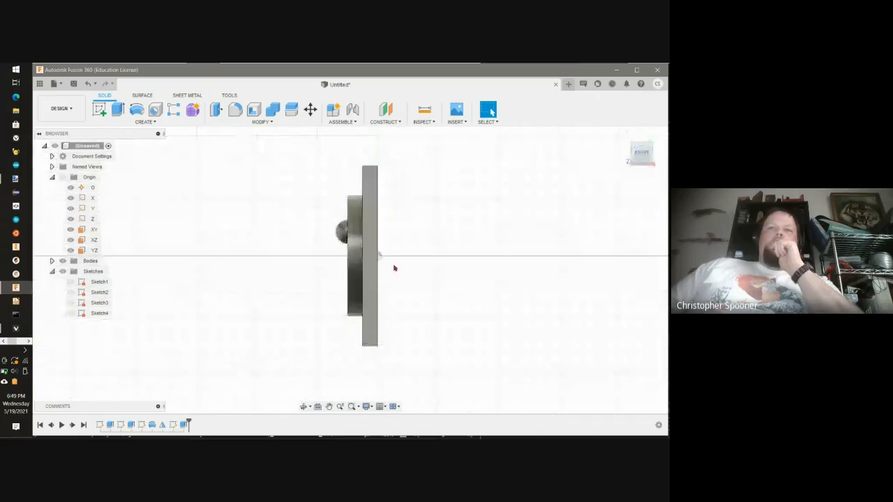
pyautogui.click(634, 150)
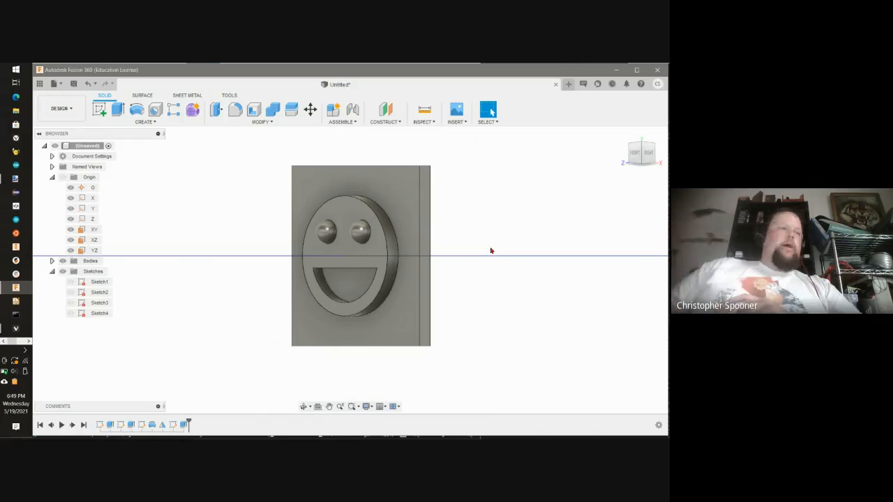
pyautogui.click(645, 152)
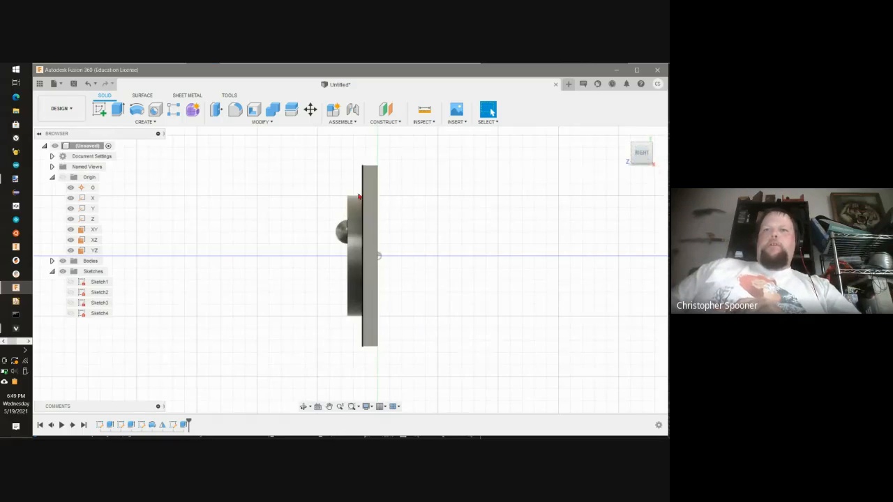
pyautogui.click(663, 146)
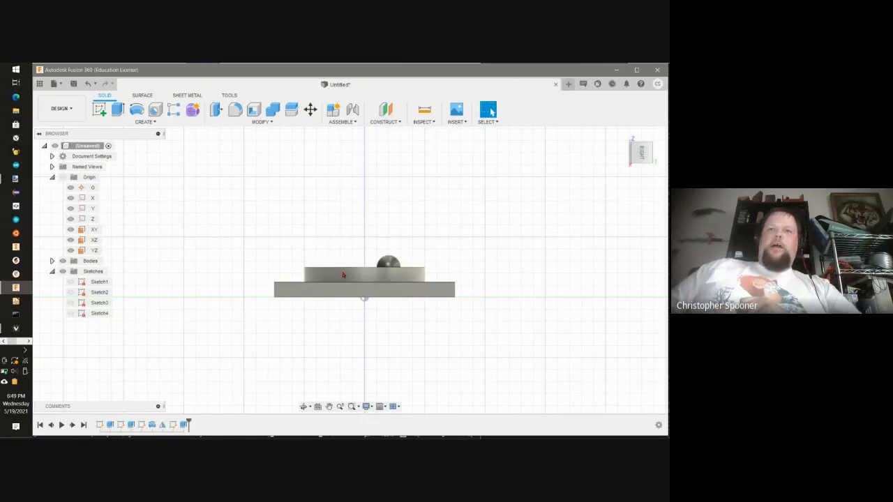
pyautogui.click(640, 154)
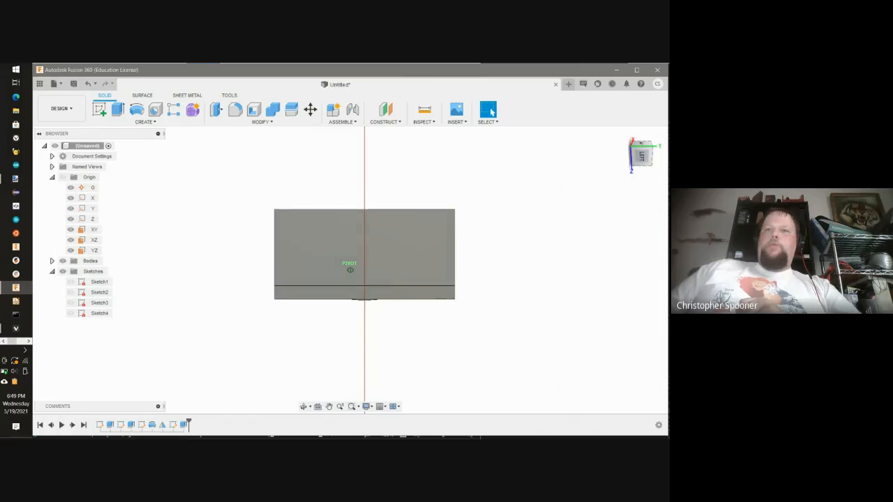
pyautogui.moveTo(627, 290); pyautogui.dragTo(625, 230)
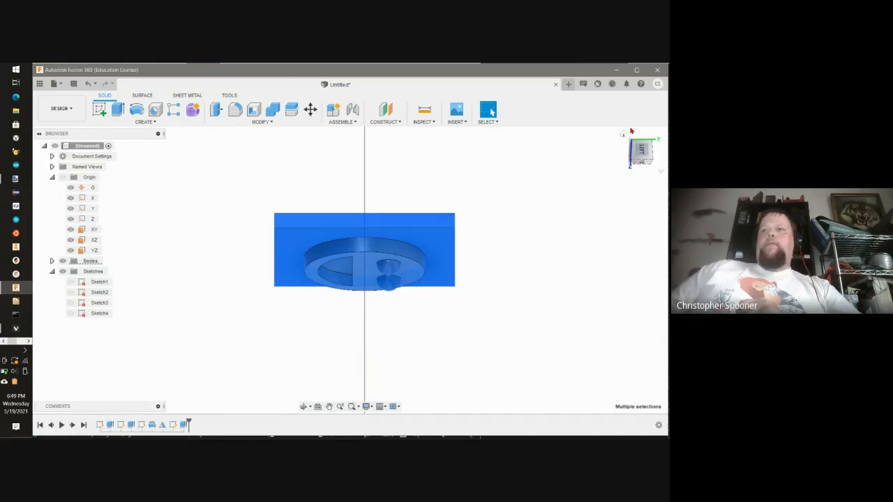
pyautogui.click(484, 245)
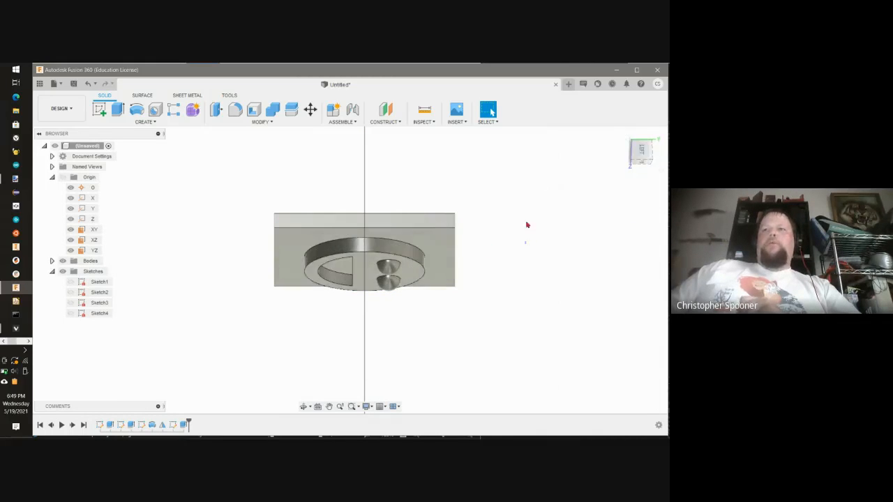
pyautogui.click(641, 152)
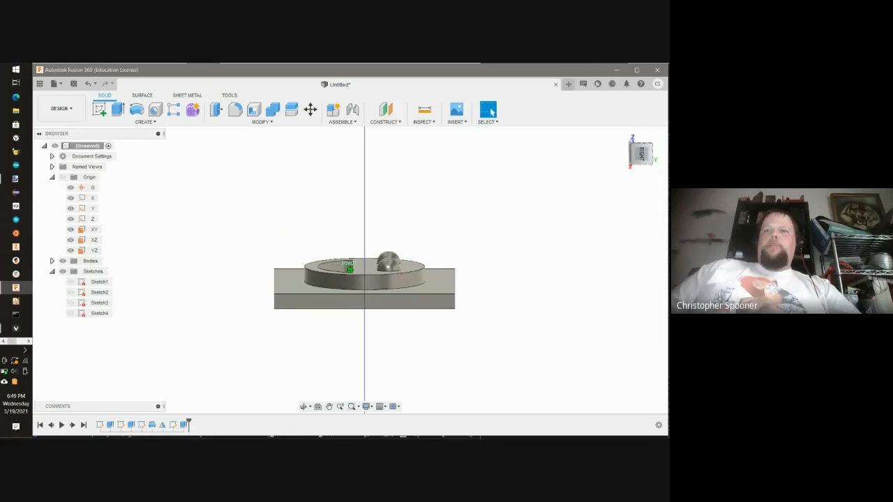
pyautogui.keyDown('shift'); pyautogui.moveTo(349, 268); pyautogui.dragTo(344, 285, button='middle'); pyautogui.keyUp('shift')
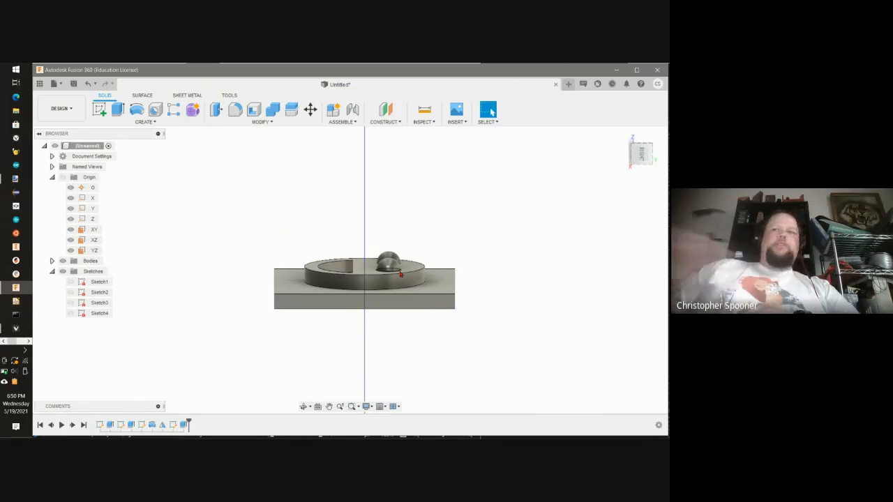
pyautogui.click(643, 152)
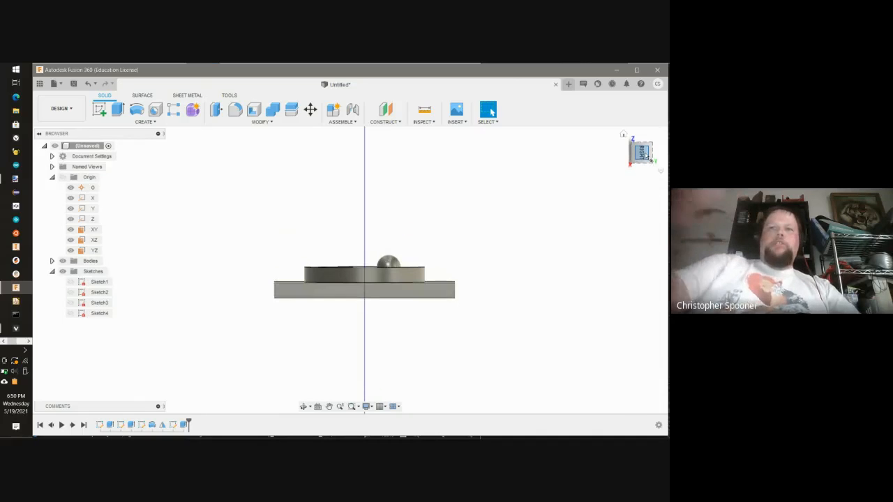
pyautogui.scroll(2, 331, 299)
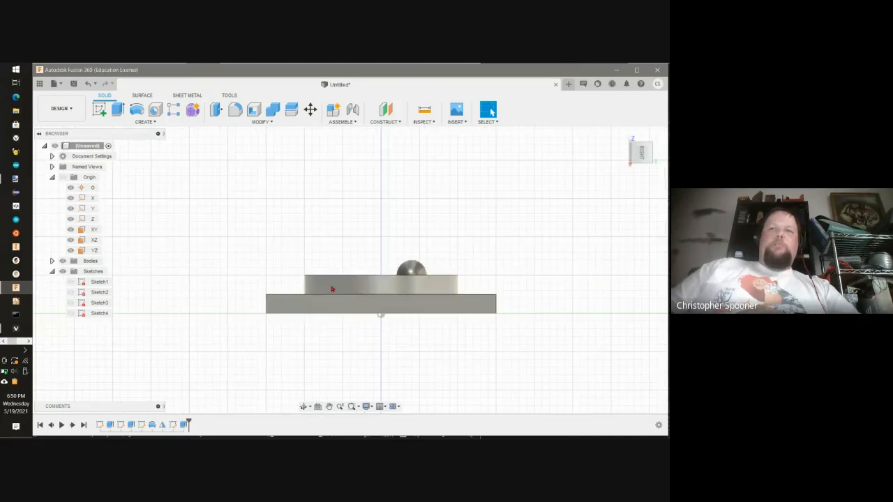
pyautogui.click(633, 145)
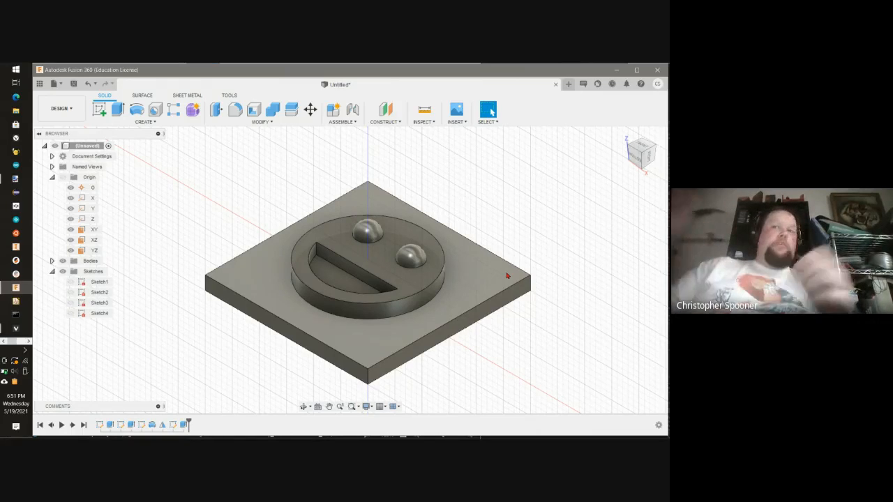
pyautogui.keyDown('shift'); pyautogui.moveTo(507, 277); pyautogui.dragTo(584, 193, button='middle'); pyautogui.keyUp('shift')
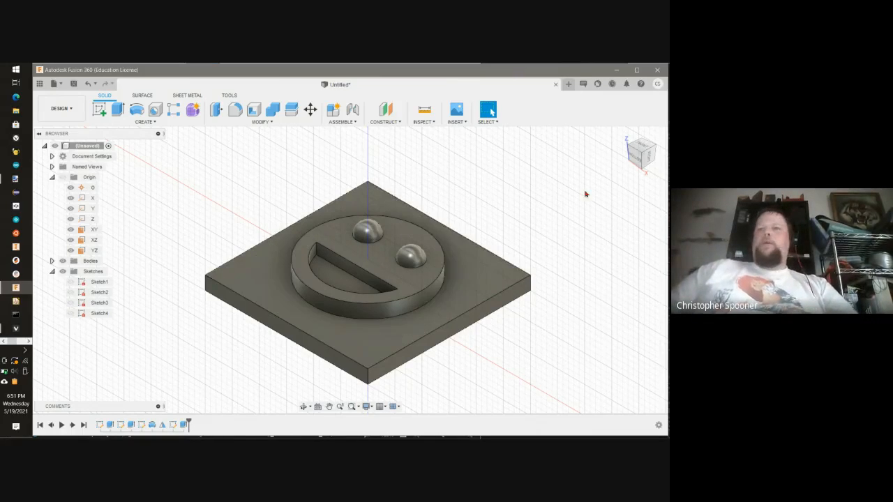
pyautogui.click(631, 140)
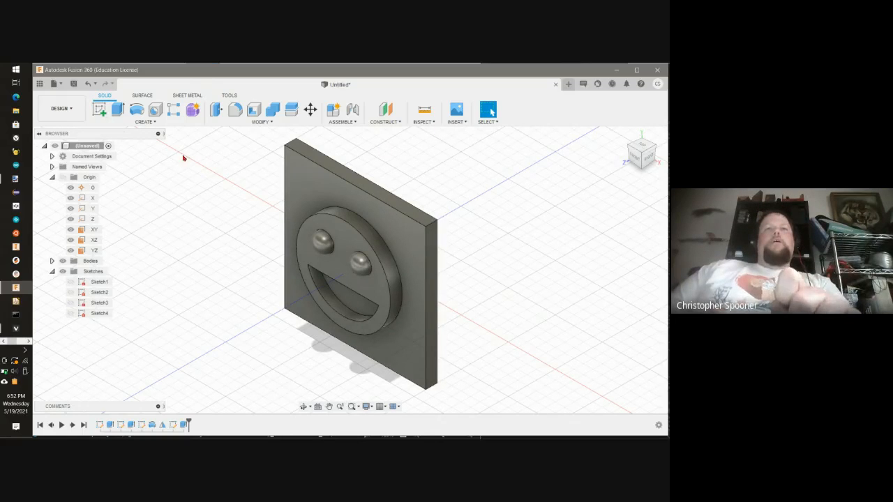
# Check the corner feature in the paint.net reference drawing and return to the Fusion 360 model.
pyautogui.hotkey('alt', 'Tab')
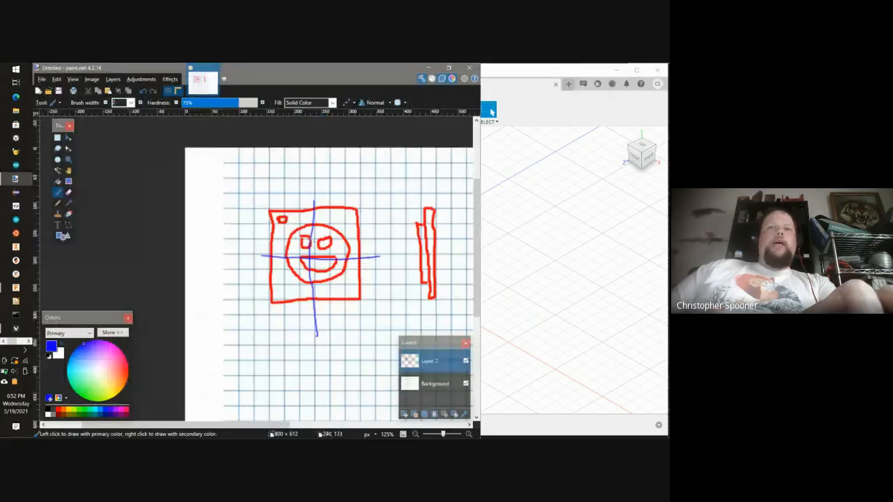
pyautogui.hotkey('alt', 'Tab')
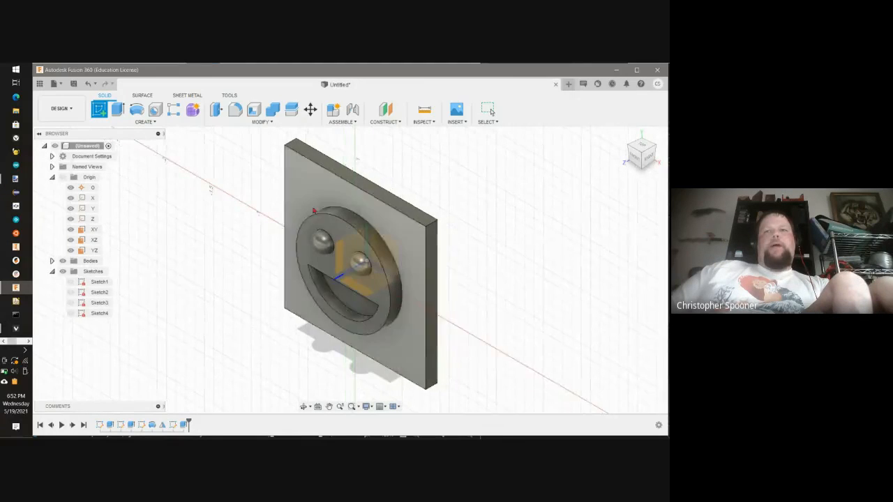
pyautogui.click(302, 177)
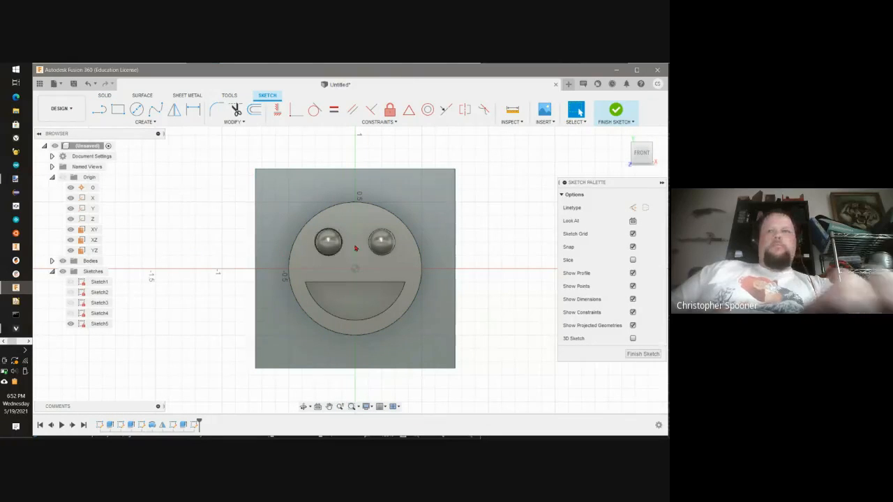
pyautogui.hotkey('ctrl', 'z')
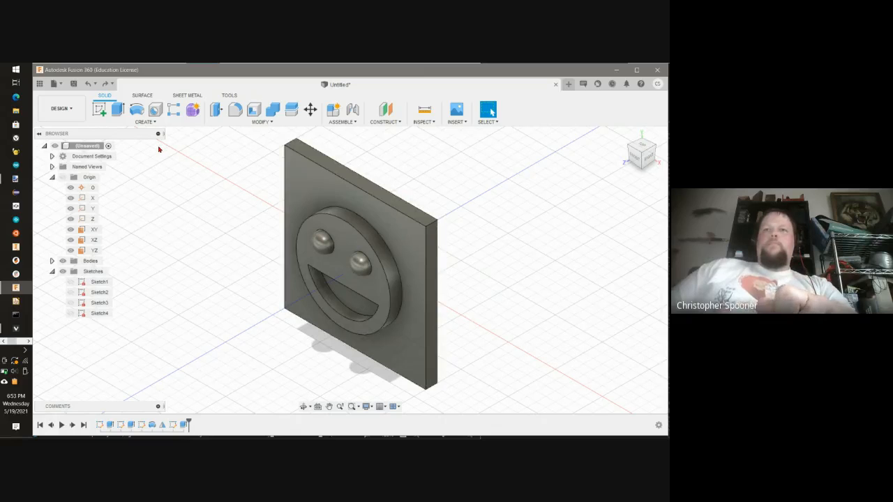
# Start a sketch on the plate's front face and draw a circle about 0.2 in across near the plate's upper-left corner.
pyautogui.click(99, 108)
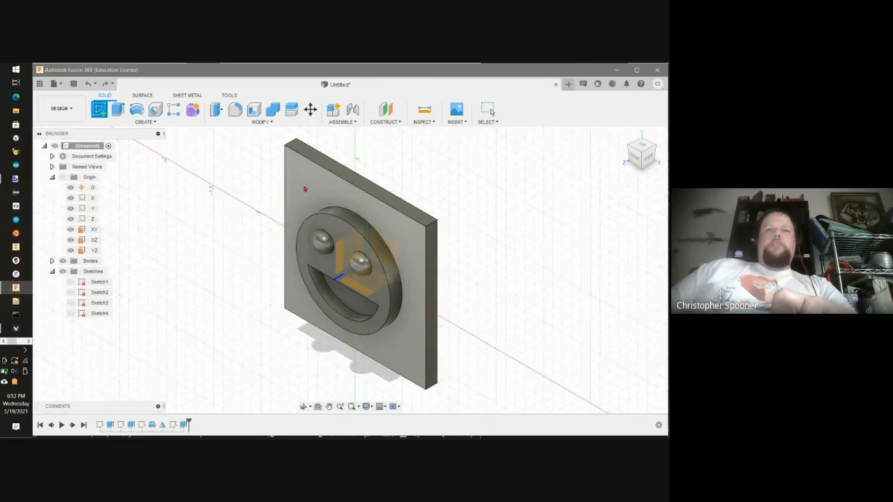
pyautogui.click(305, 189)
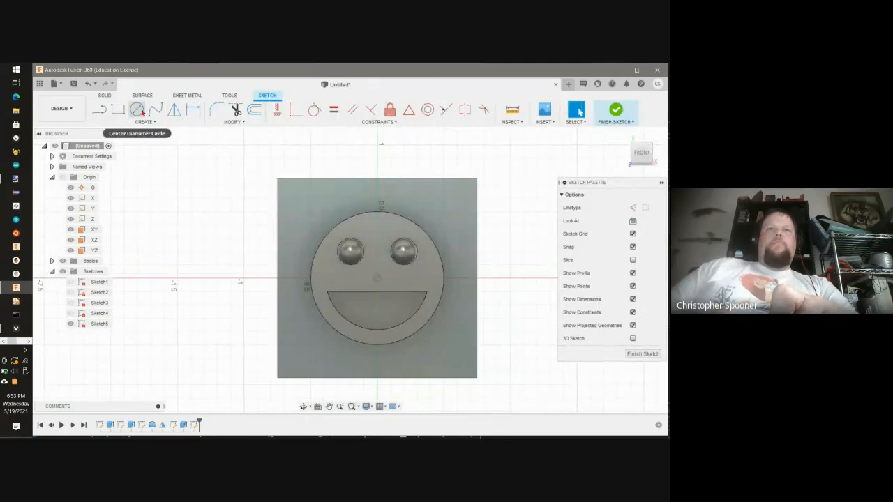
pyautogui.click(137, 111)
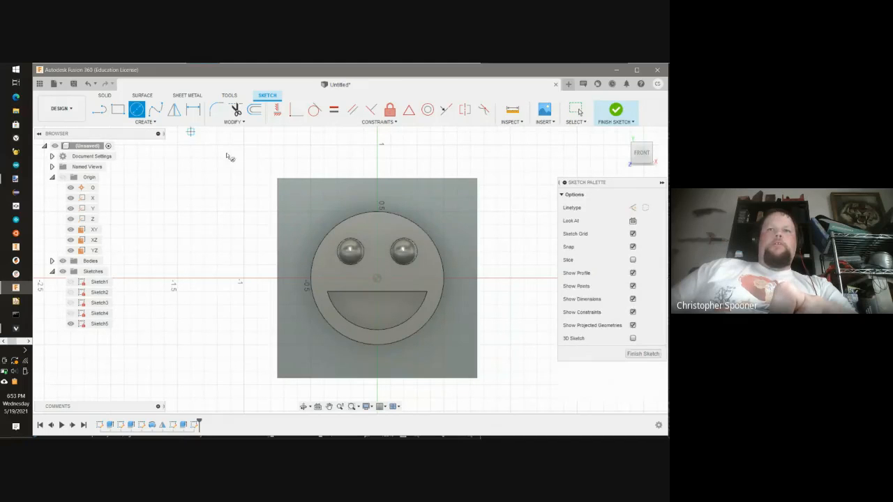
pyautogui.click(296, 203)
pyautogui.click(299, 215)
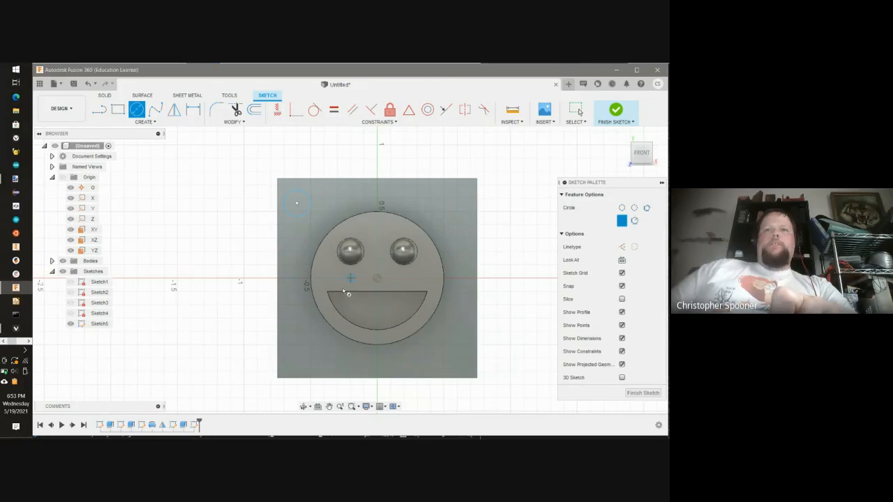
pyautogui.press('Escape')
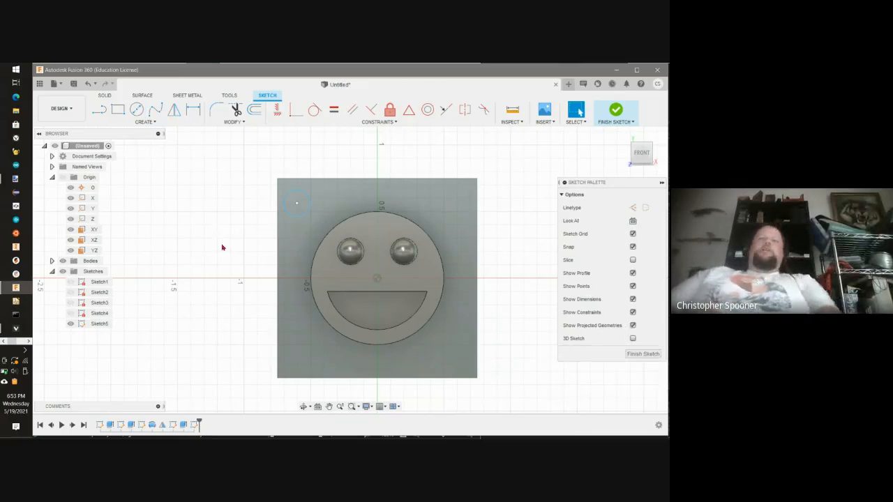
pyautogui.click(351, 211)
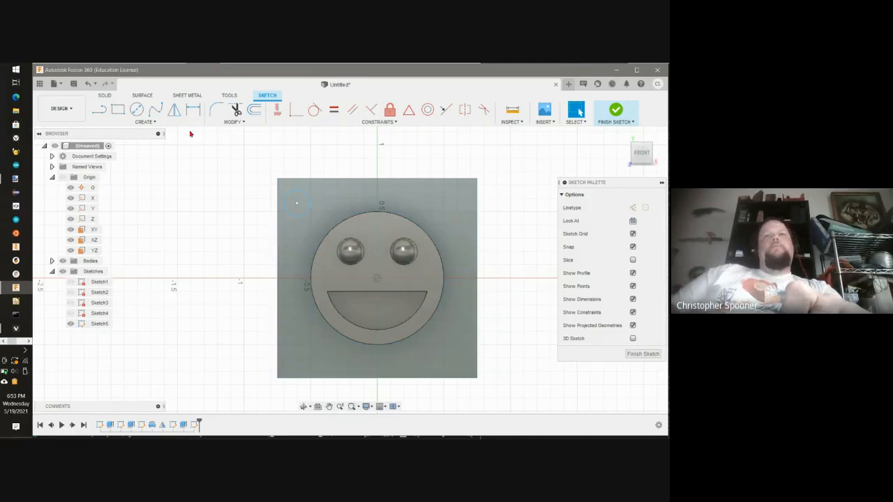
# Dimension the corner circle's centre 0.15 in from the plate's left edge.
pyautogui.click(193, 109)
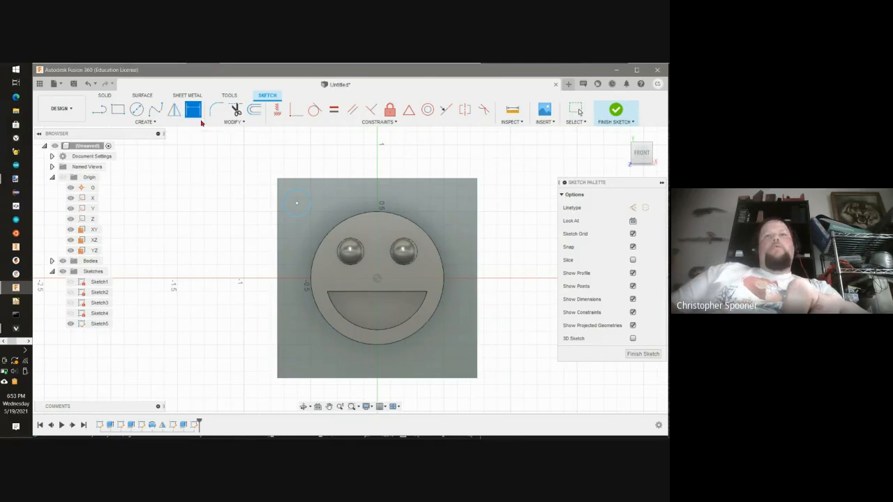
pyautogui.click(297, 204)
pyautogui.click(277, 209)
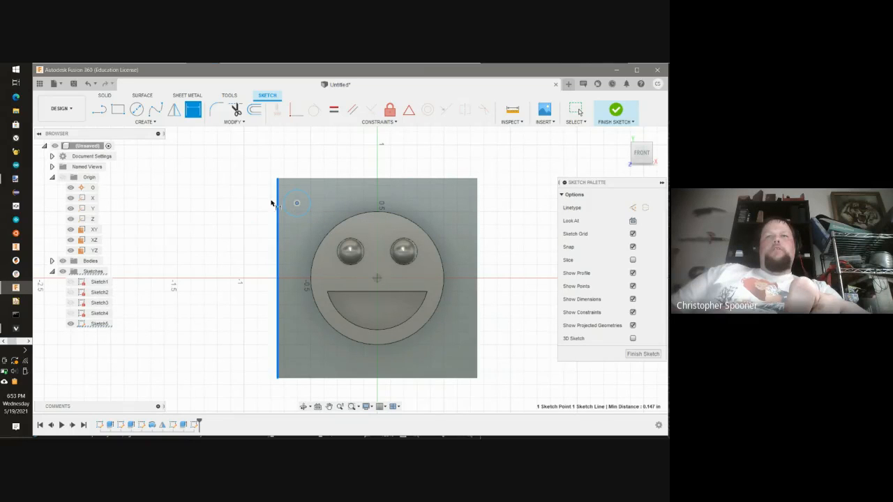
pyautogui.click(279, 202)
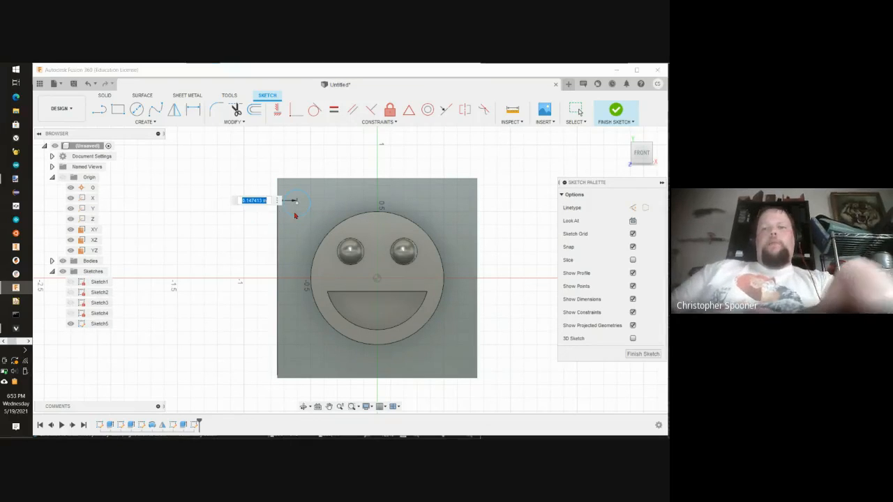
pyautogui.press('BackSpace')
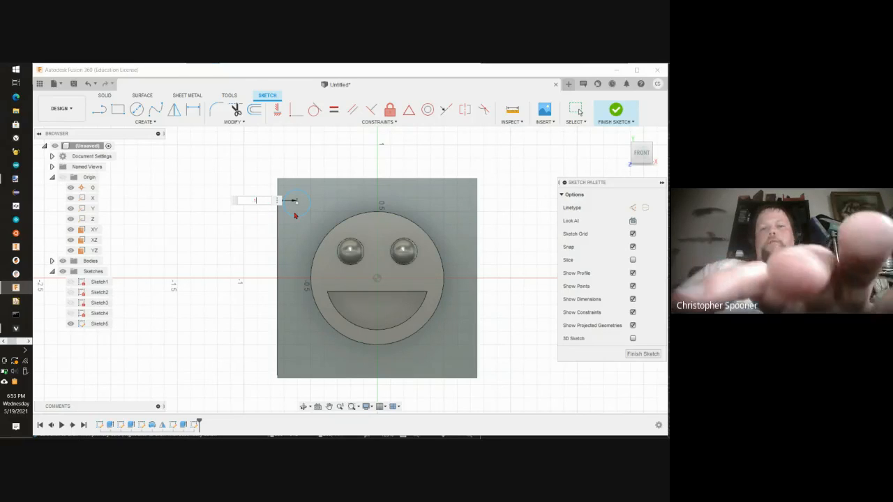
pyautogui.press('Return')
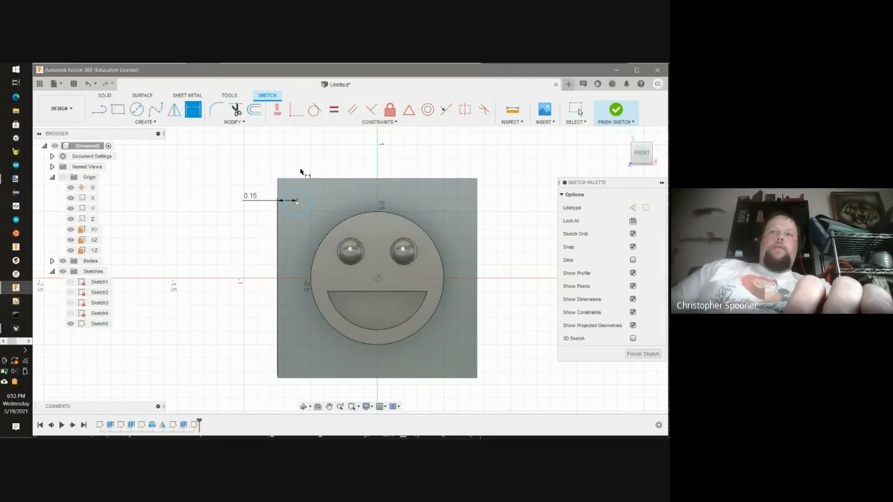
# Dimension the corner circle's centre 0.15 in below the plate's top edge.
pyautogui.click(297, 180)
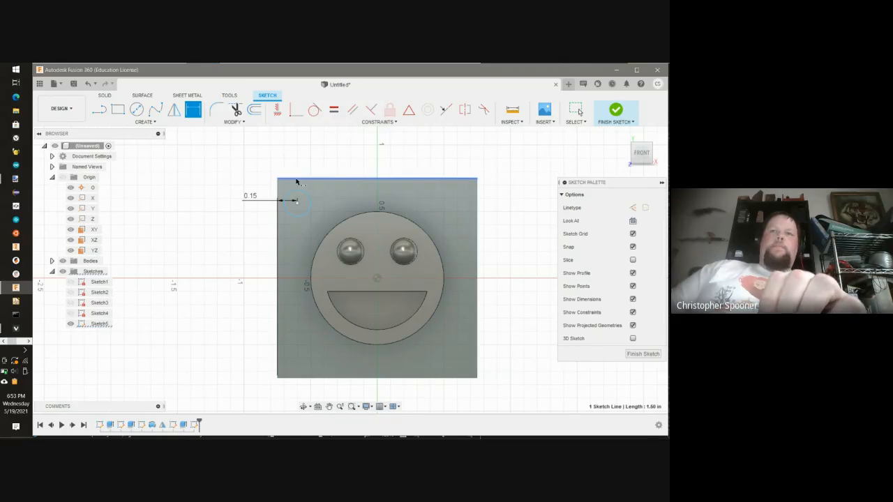
pyautogui.click(296, 202)
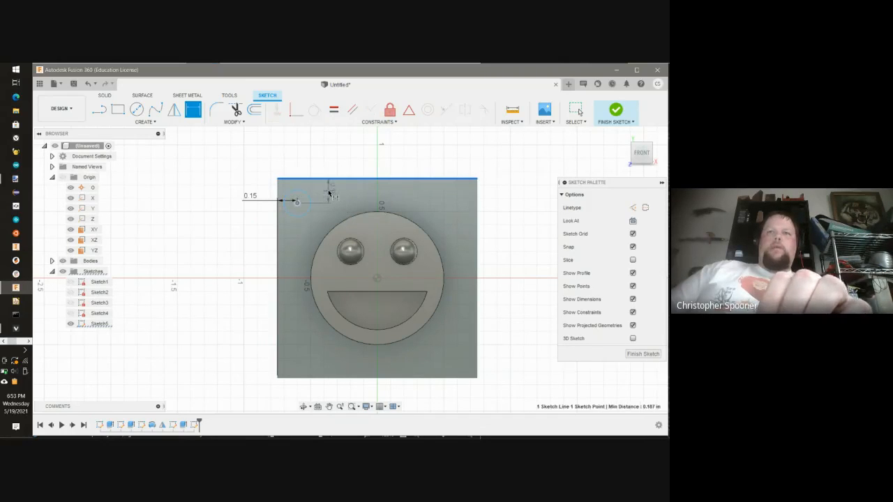
pyautogui.click(351, 189)
pyautogui.press('BackSpace')
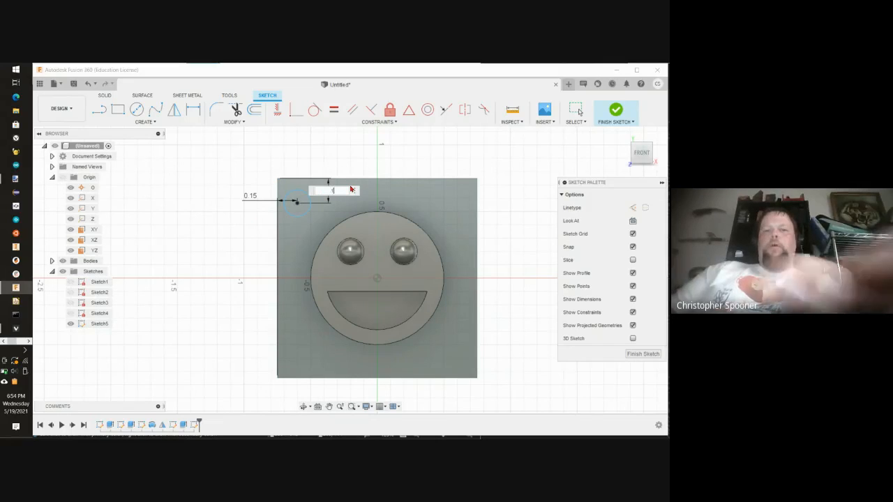
pyautogui.write('.15')
pyautogui.press('Return')
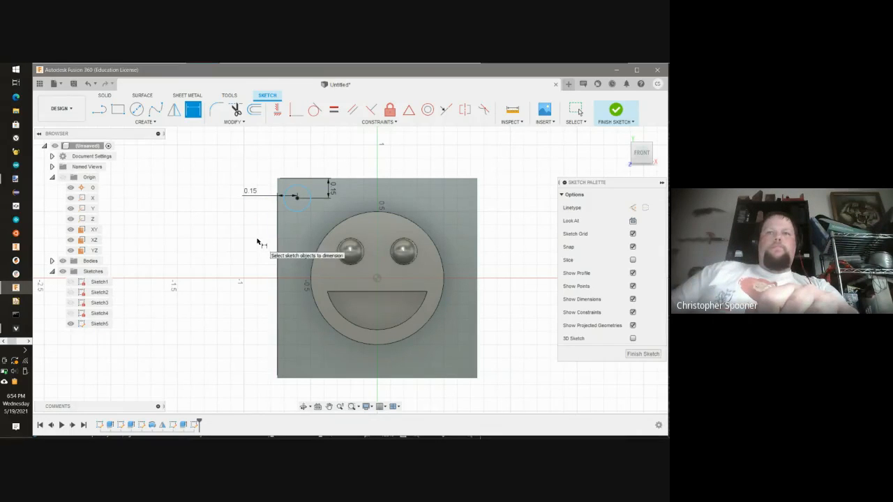
# Set the corner circle's diameter to 0.125 in and finish the sketch.
pyautogui.click(296, 197)
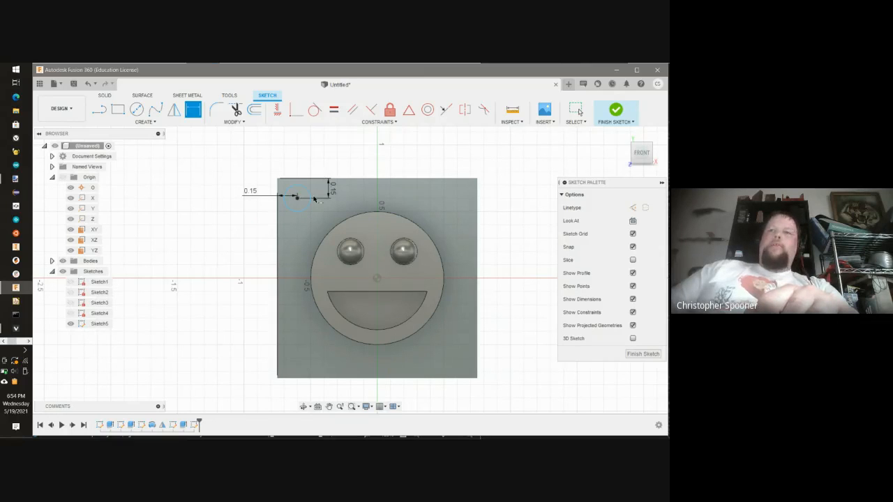
pyautogui.click(307, 189)
pyautogui.click(301, 159)
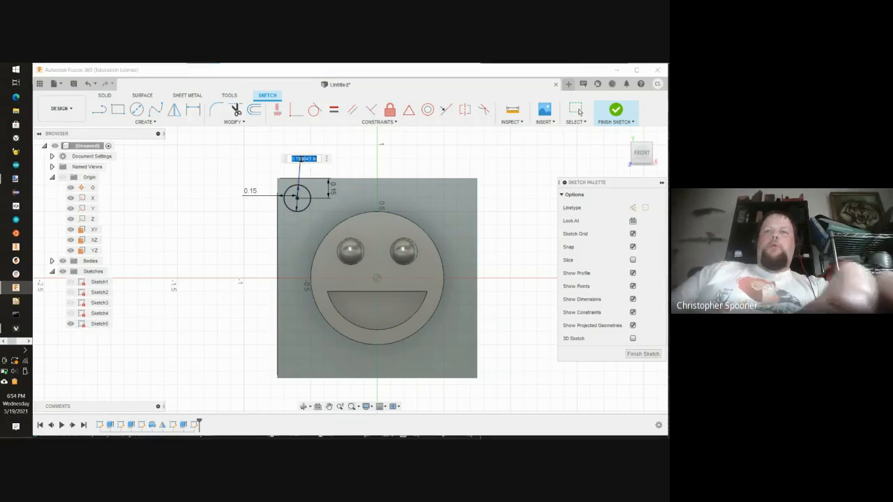
pyautogui.press('BackSpace')
pyautogui.write('.125')
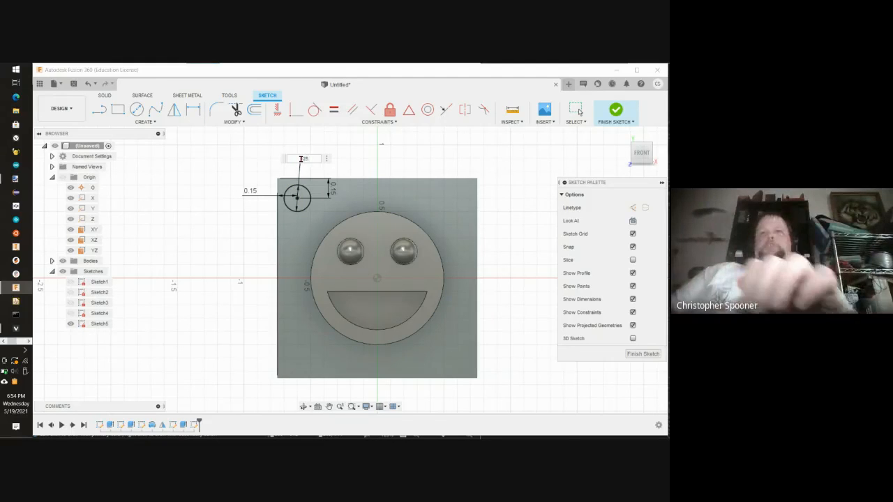
pyautogui.press('Return')
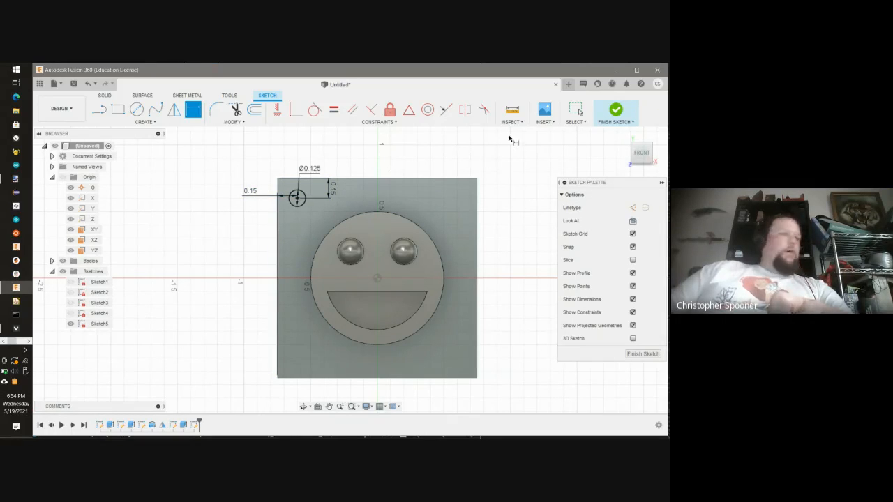
pyautogui.click(615, 110)
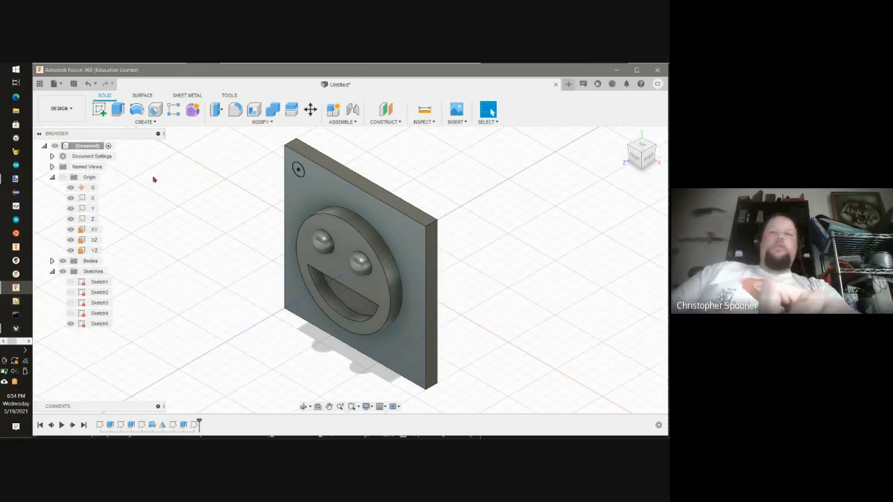
# Cut the corner circle through the whole plate with Extrude, using one side and the All extent.
pyautogui.scroll(-1, 298, 170)
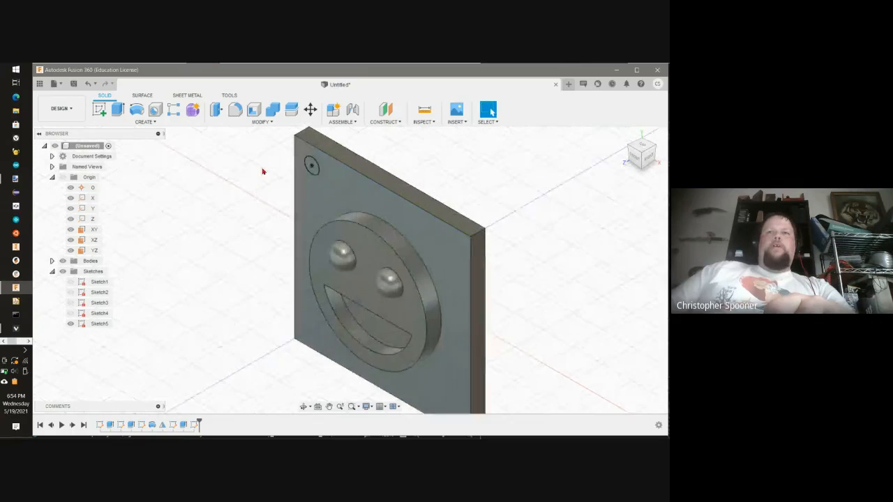
pyautogui.scroll(2, 261, 169)
pyautogui.press('e')
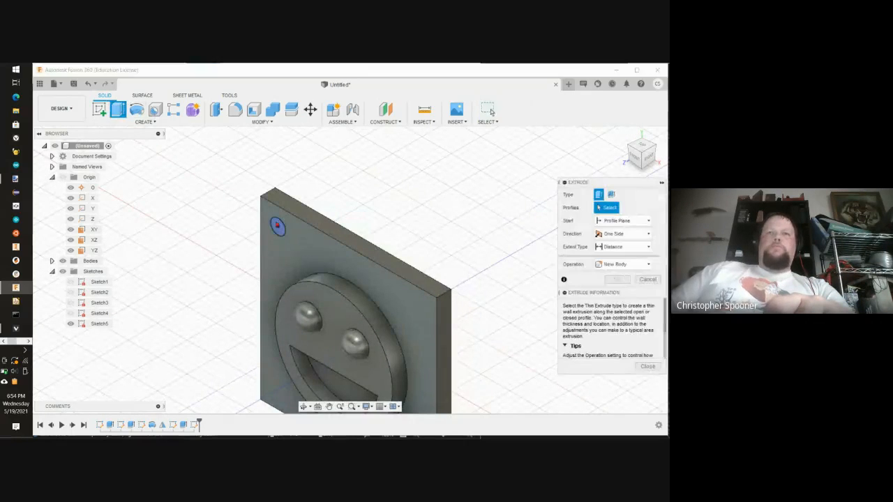
pyautogui.click(278, 226)
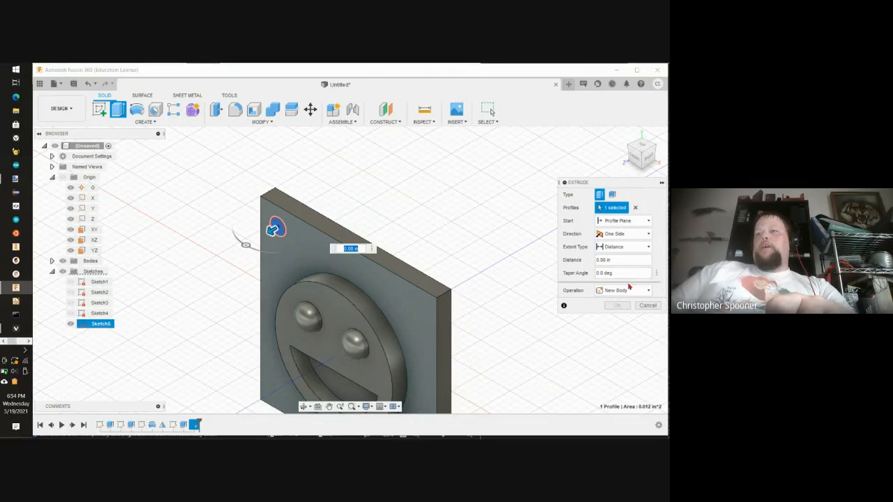
pyautogui.click(633, 291)
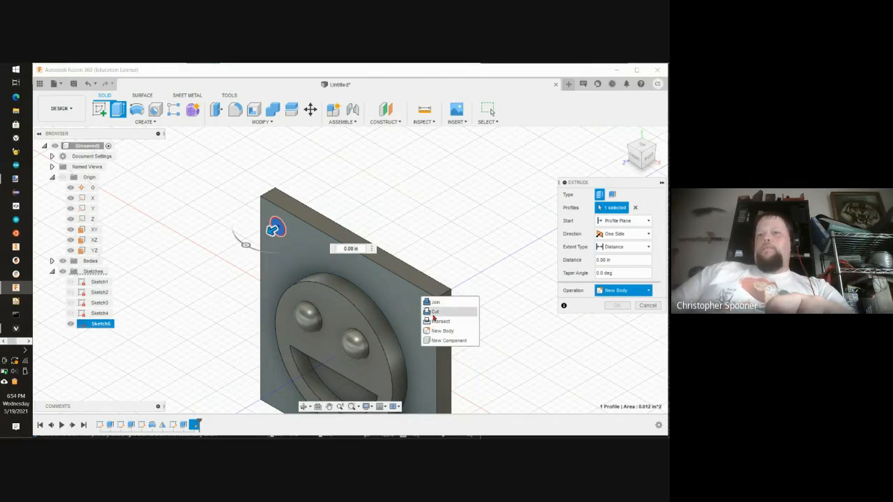
pyautogui.click(434, 314)
pyautogui.click(630, 234)
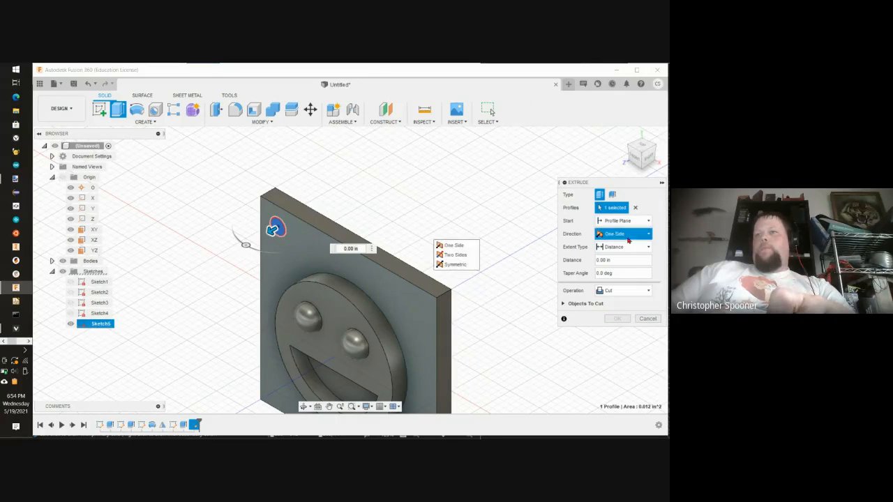
pyautogui.click(632, 248)
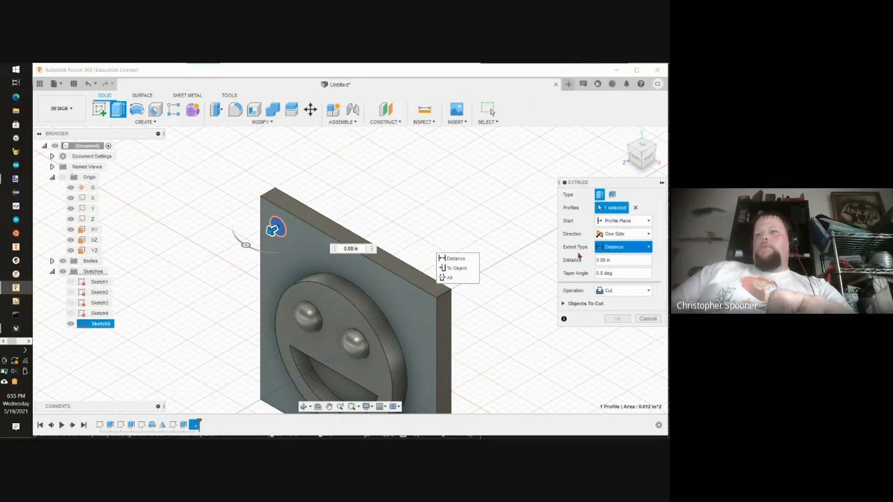
pyautogui.click(440, 276)
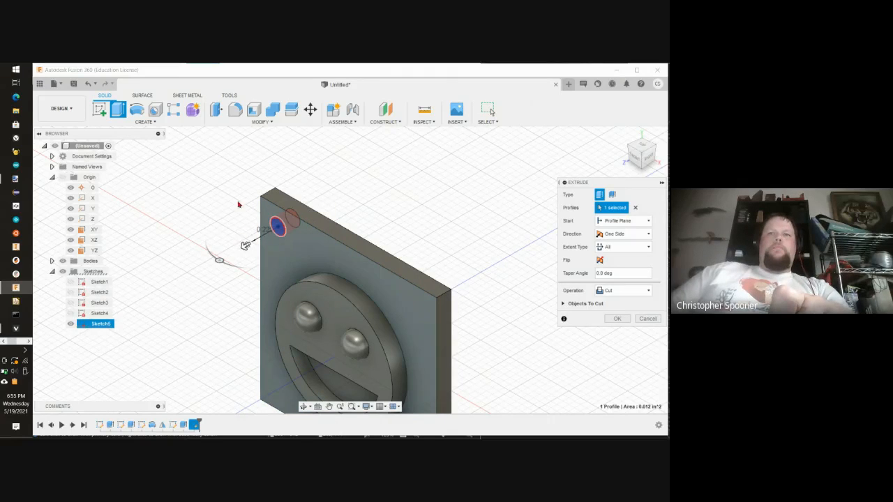
pyautogui.click(625, 247)
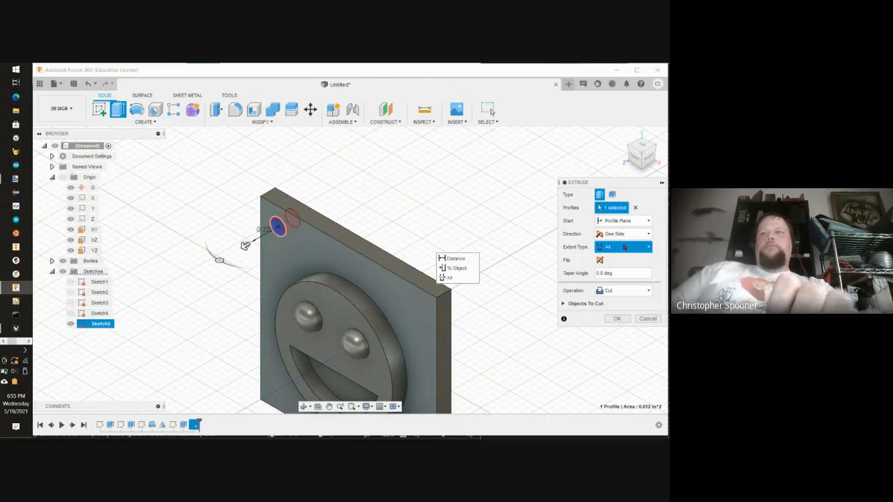
pyautogui.click(620, 247)
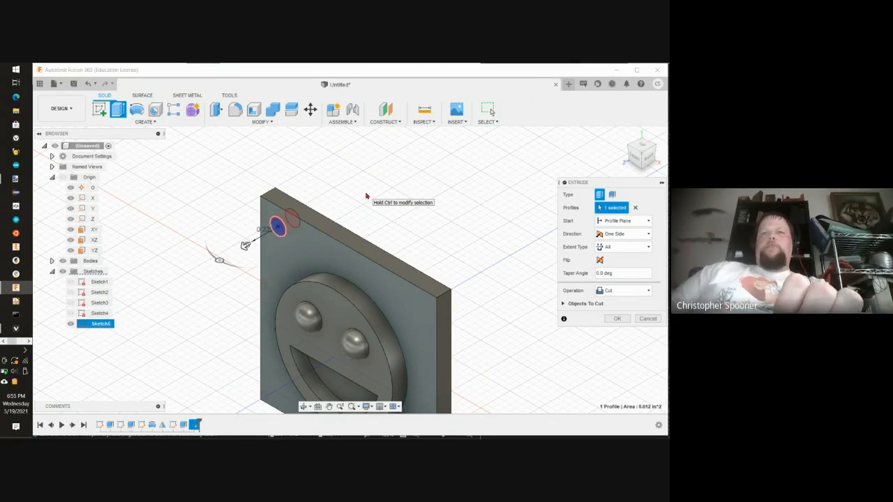
pyautogui.press('Return')
# Examine the corner hole and the smiley face from nearly straight in front.
pyautogui.scroll(-2, 435, 195)
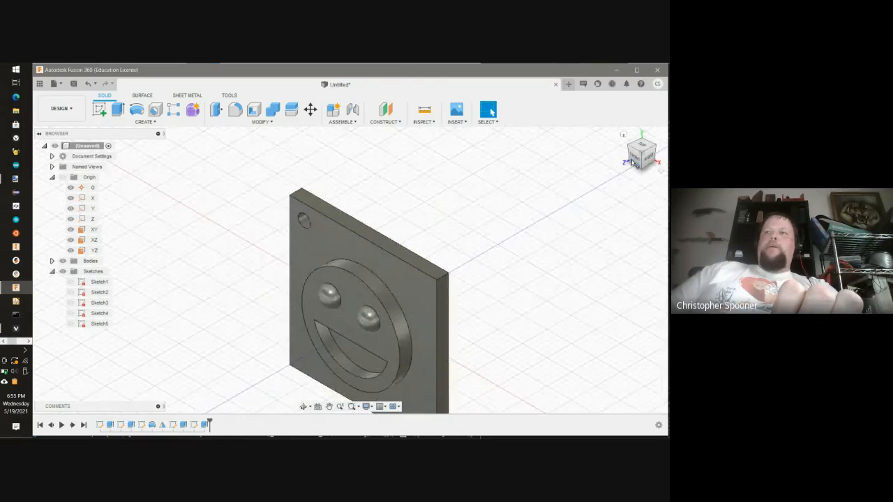
pyautogui.moveTo(635, 159); pyautogui.dragTo(582, 146)
pyautogui.moveTo(350, 269)
pyautogui.keyDown('shift'); pyautogui.mouseDown(button='middle')
pyautogui.moveTo(412, 321)
pyautogui.moveTo(460, 318)
pyautogui.moveTo(478, 230)
pyautogui.moveTo(523, 247)
pyautogui.moveTo(541, 274)
pyautogui.moveTo(484, 228)
pyautogui.mouseUp(button='middle'); pyautogui.keyUp('shift')
pyautogui.scroll(1, 542, 274)
pyautogui.scroll(-2, 534, 271)
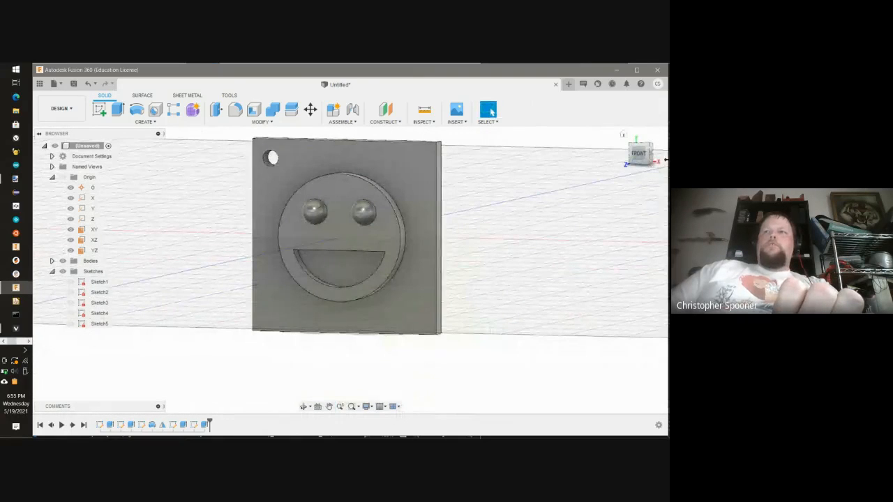
# Return the model to an isometric view and save the design as Smile in the Makerspace Class project.
pyautogui.click(647, 148)
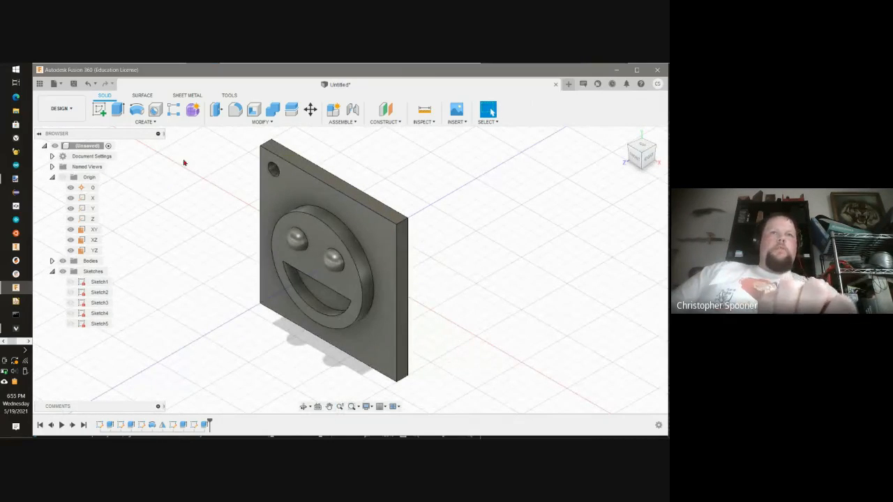
pyautogui.click(73, 84)
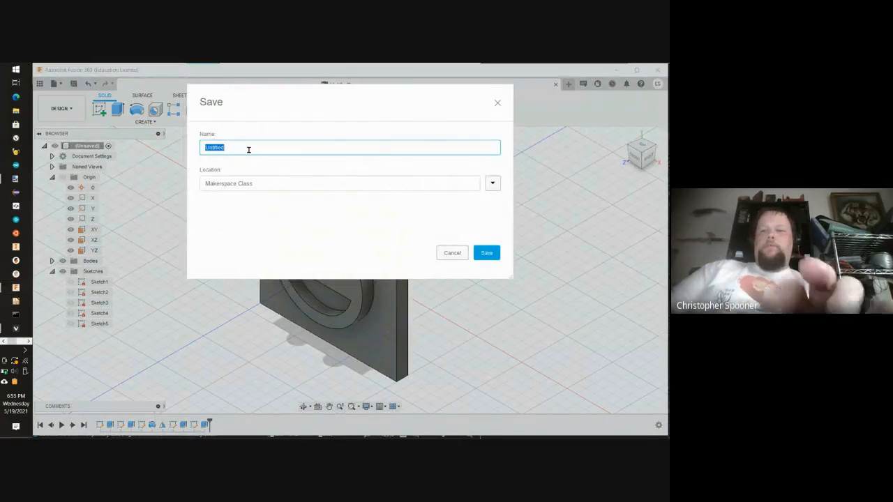
pyautogui.write('Smile')
pyautogui.press('Return')
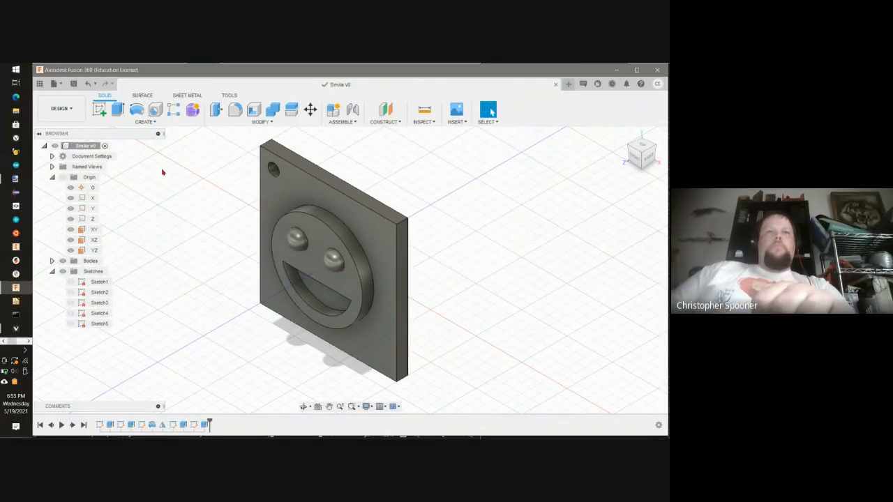
pyautogui.rightClick(331, 203)
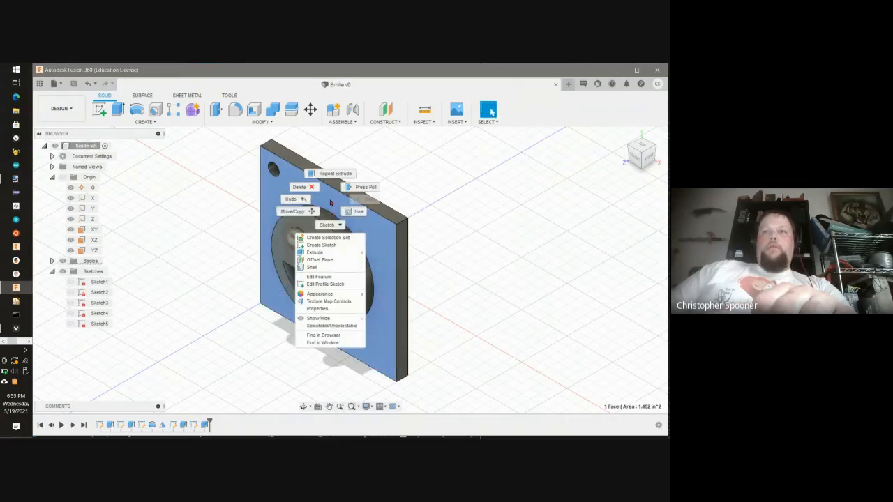
pyautogui.press('Escape')
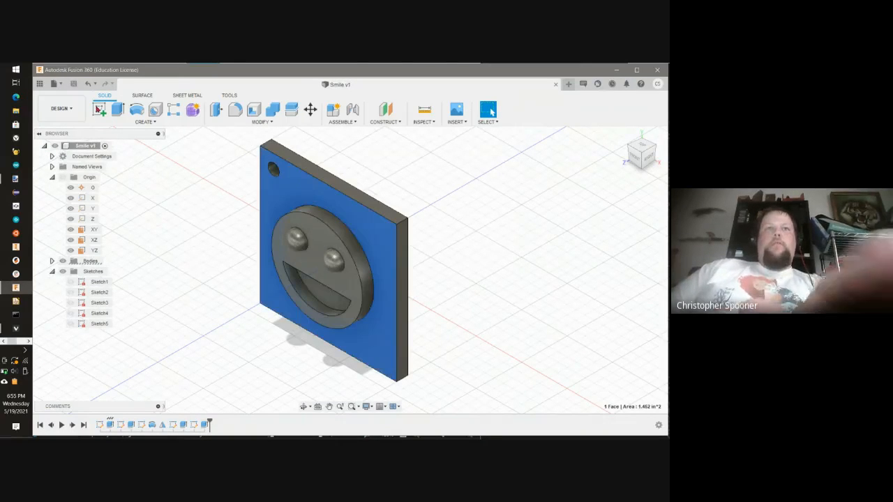
pyautogui.press('Escape')
pyautogui.click(61, 84)
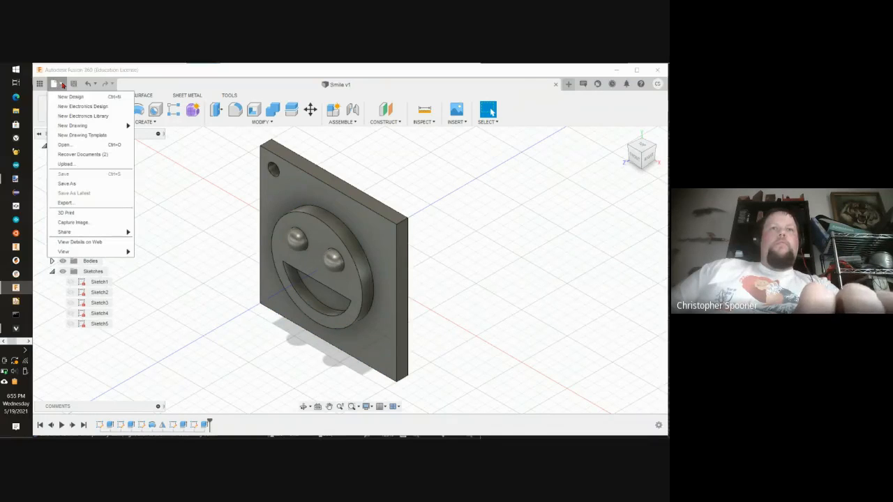
pyautogui.click(79, 203)
pyautogui.click(307, 180)
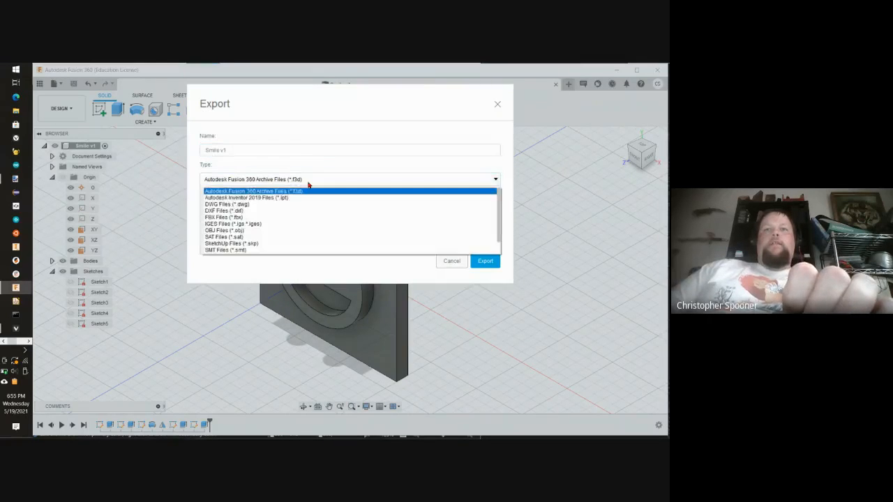
pyautogui.scroll(-1, 255, 240)
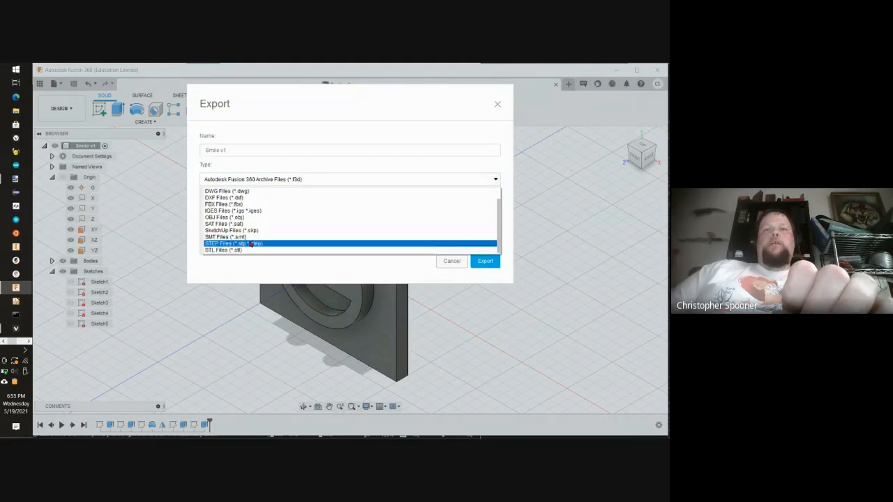
pyautogui.click(242, 250)
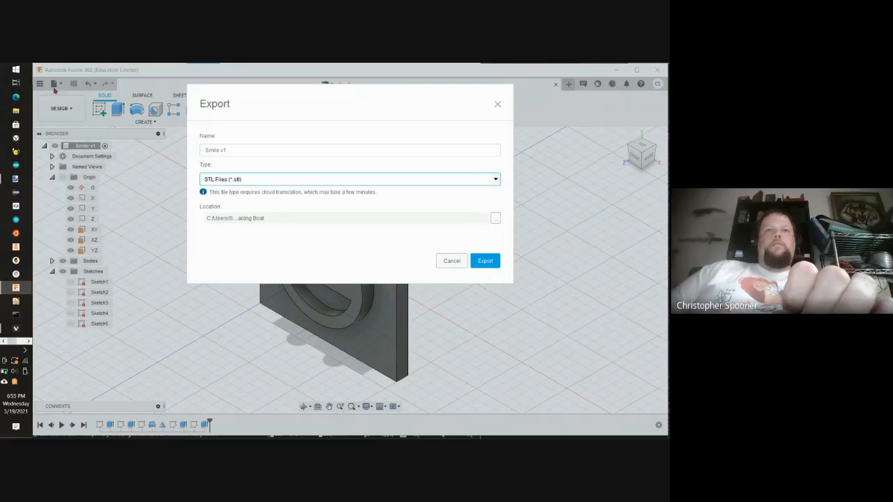
pyautogui.click(458, 262)
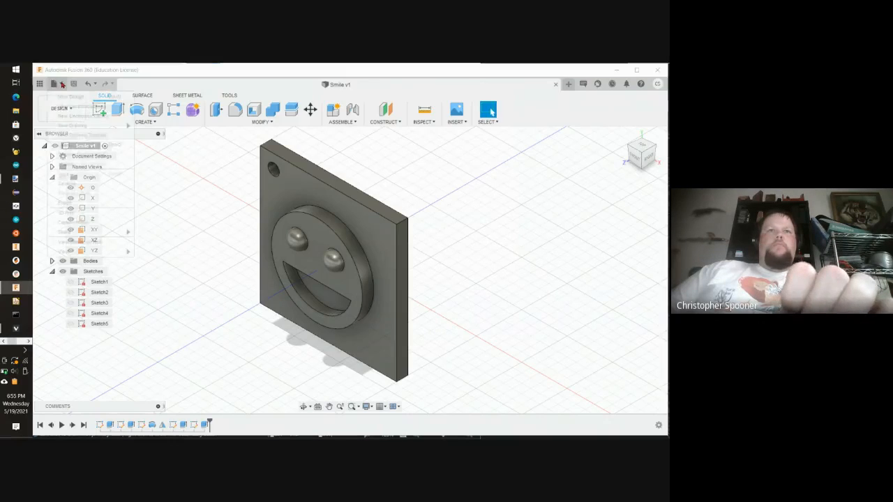
# Export the smiley plate as an STL file named Smile v1, keeping the proposed location.
pyautogui.click(54, 83)
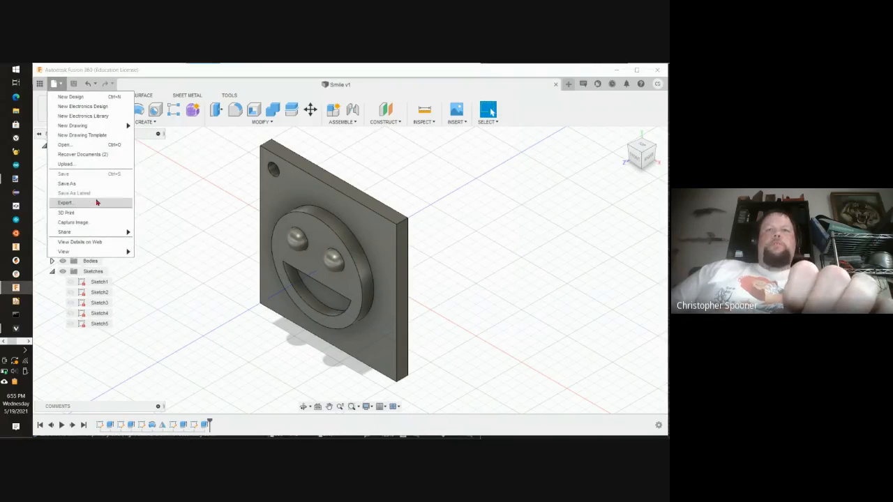
pyautogui.click(97, 202)
pyautogui.click(278, 180)
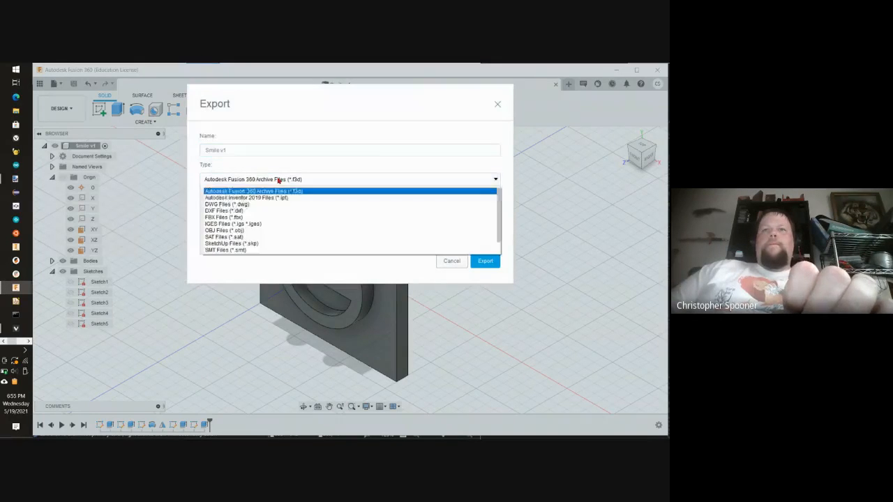
pyautogui.scroll(-1, 247, 232)
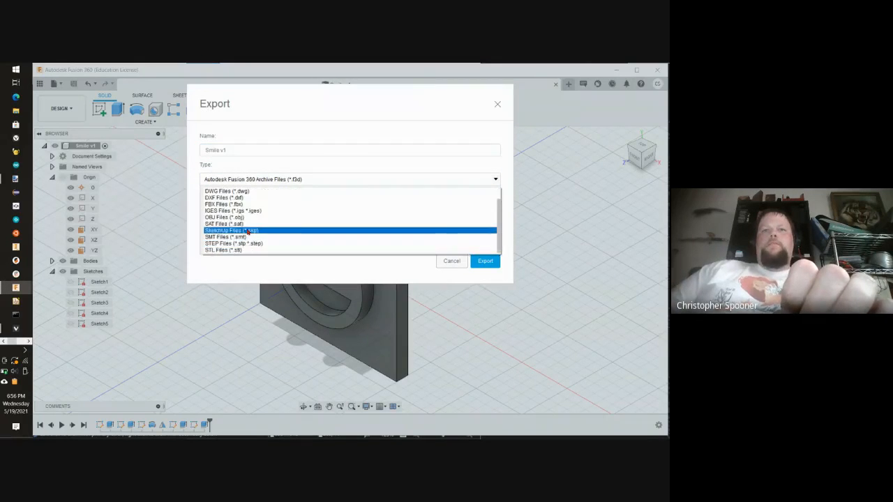
pyautogui.click(227, 249)
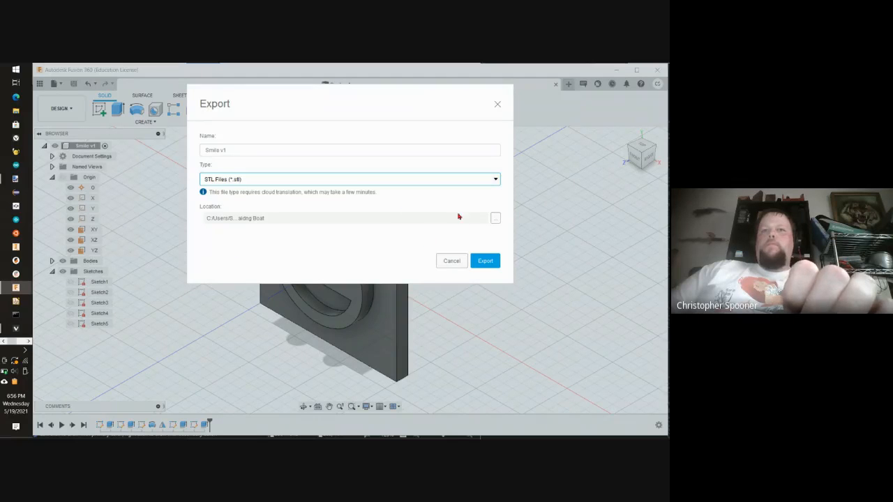
pyautogui.click(480, 261)
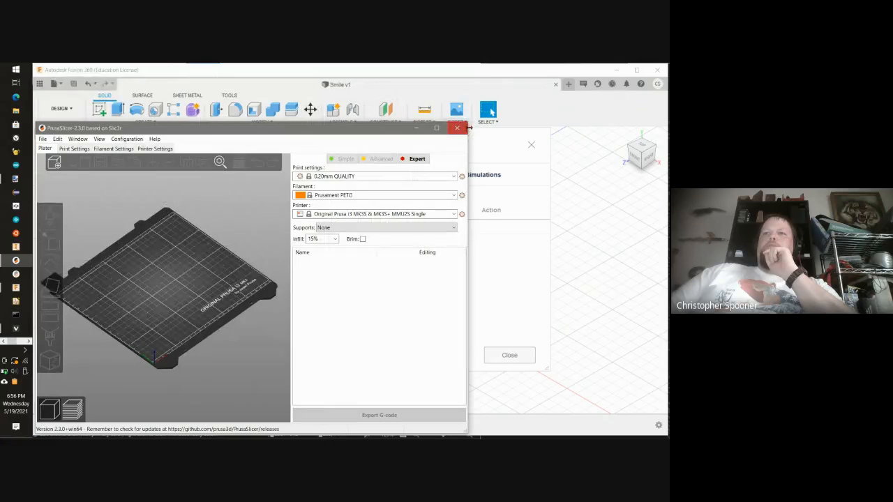
# Switch to PrusaSlicer, enlarge its window and select the Original Prusa i3 MK3S & MK3S+ MMU2S printer.
pyautogui.moveTo(468, 128); pyautogui.dragTo(637, 117)
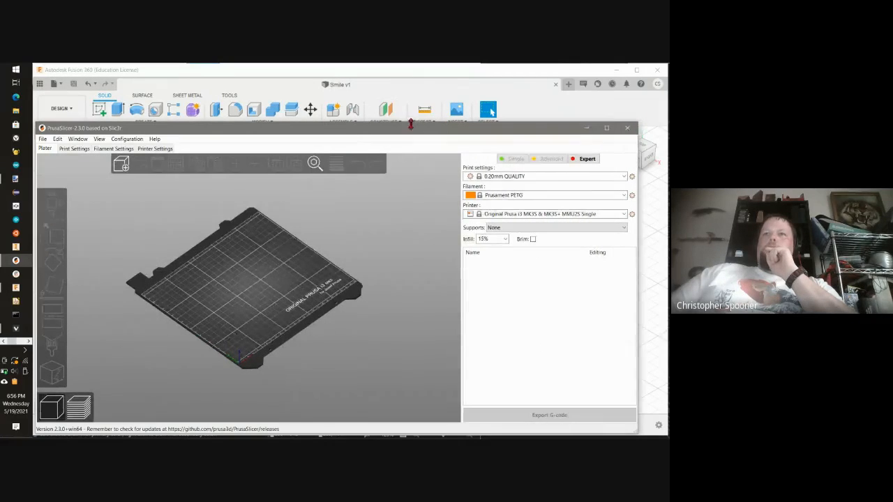
pyautogui.moveTo(411, 123); pyautogui.dragTo(411, 64)
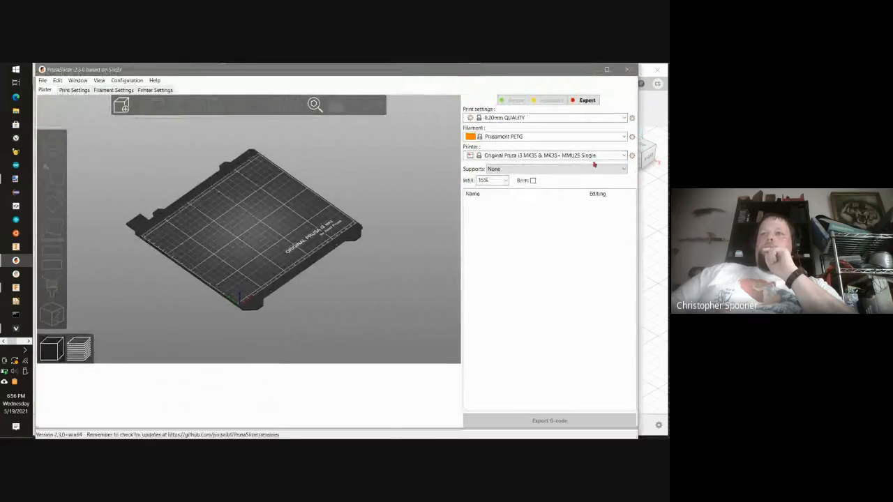
pyautogui.click(592, 158)
pyautogui.click(572, 171)
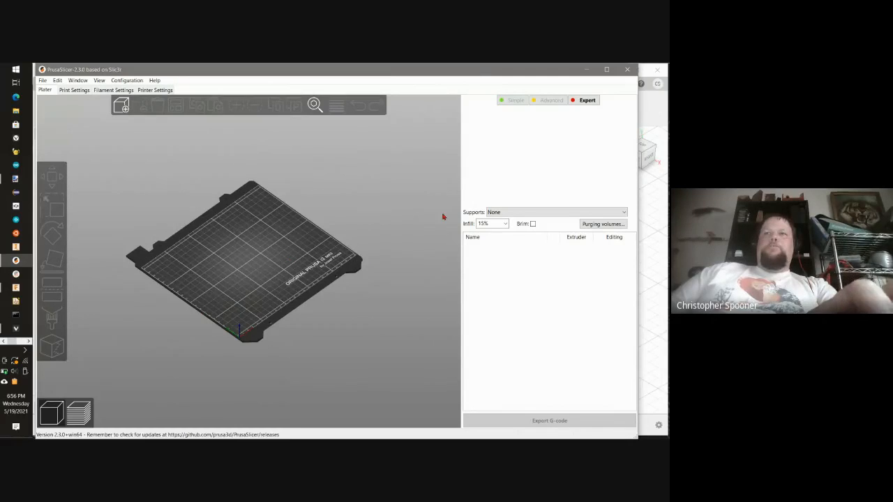
# Set the first filament's colour to white.
pyautogui.click(471, 136)
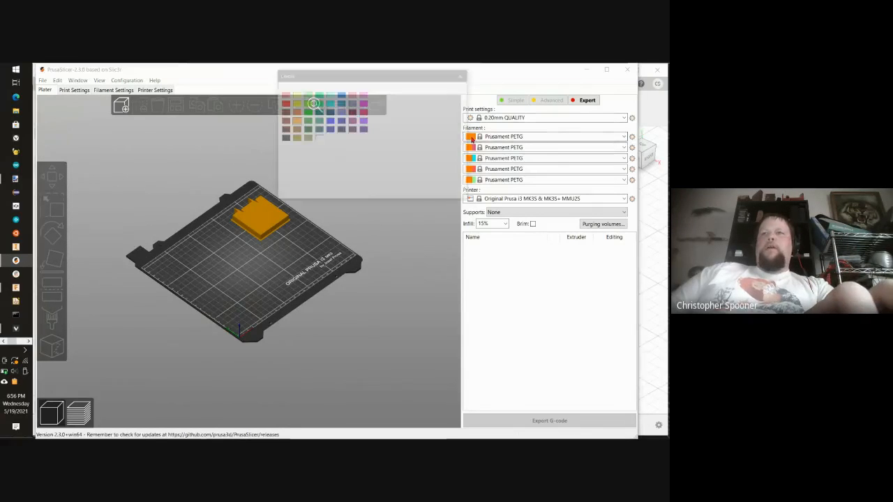
pyautogui.click(363, 139)
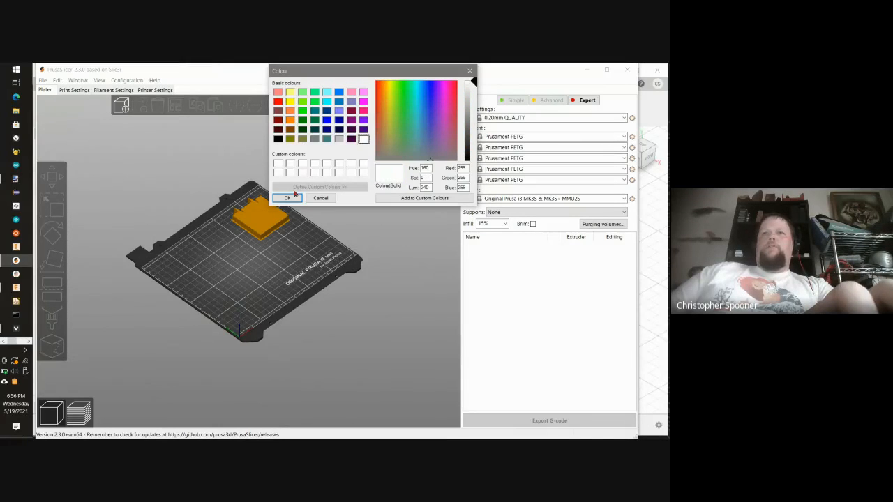
pyautogui.click(294, 196)
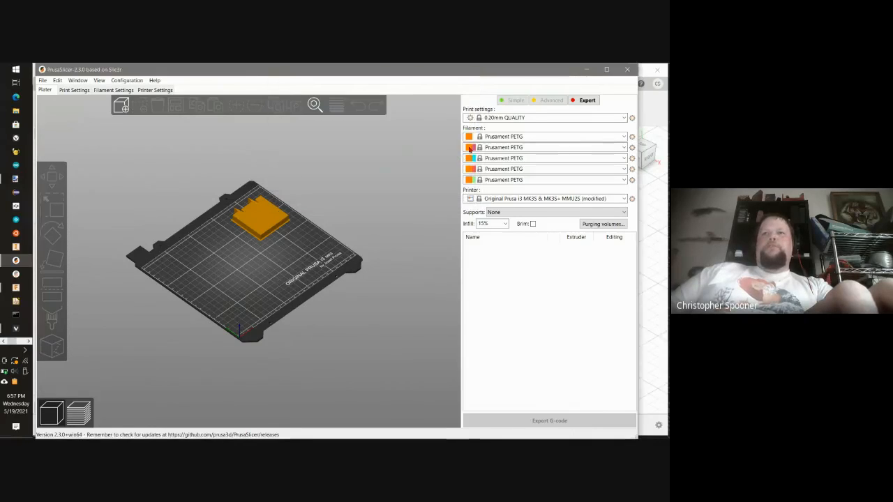
# Set the second filament's colour to dark grey with red, green and blue at 64.
pyautogui.click(469, 147)
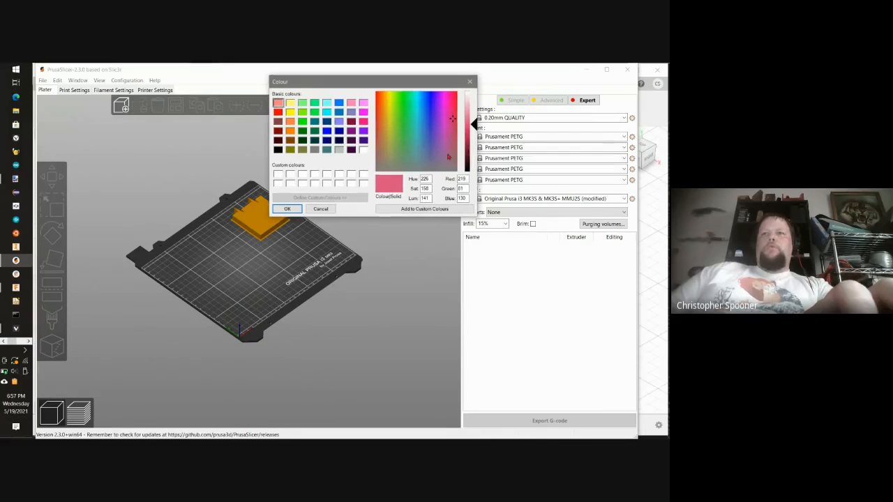
pyautogui.click(470, 164)
pyautogui.moveTo(472, 168); pyautogui.dragTo(473, 162)
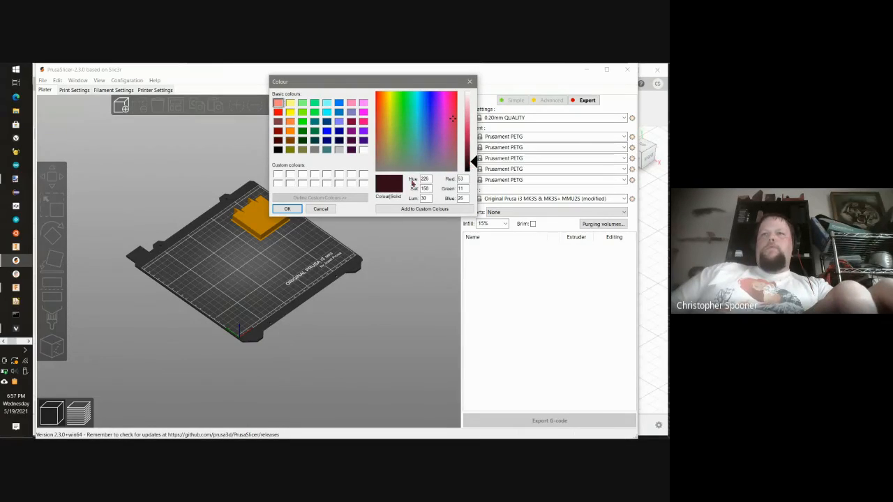
pyautogui.click(277, 149)
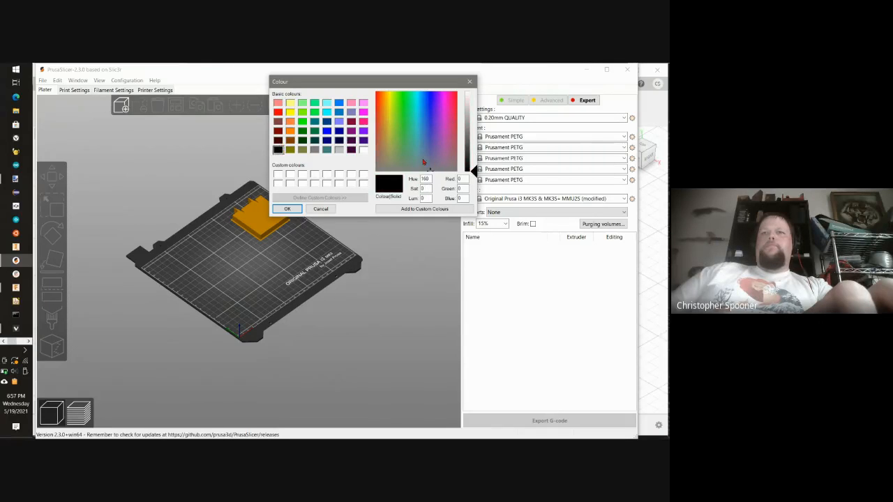
pyautogui.click(472, 151)
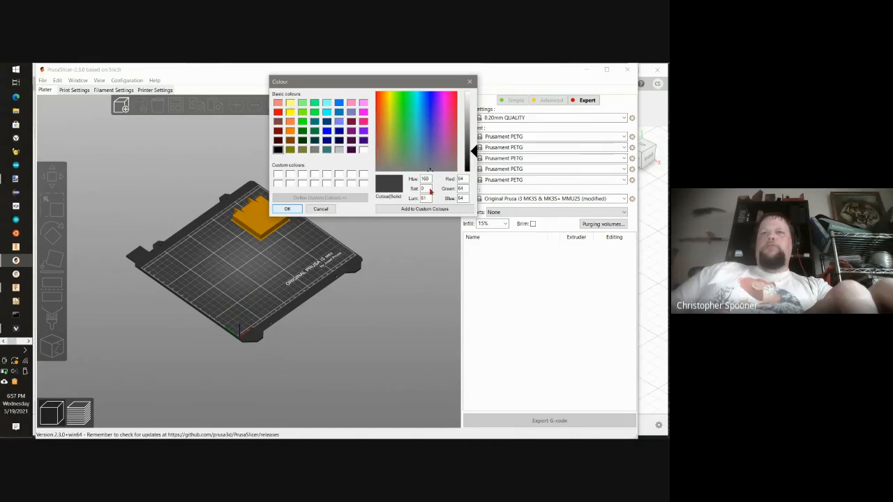
pyautogui.click(292, 208)
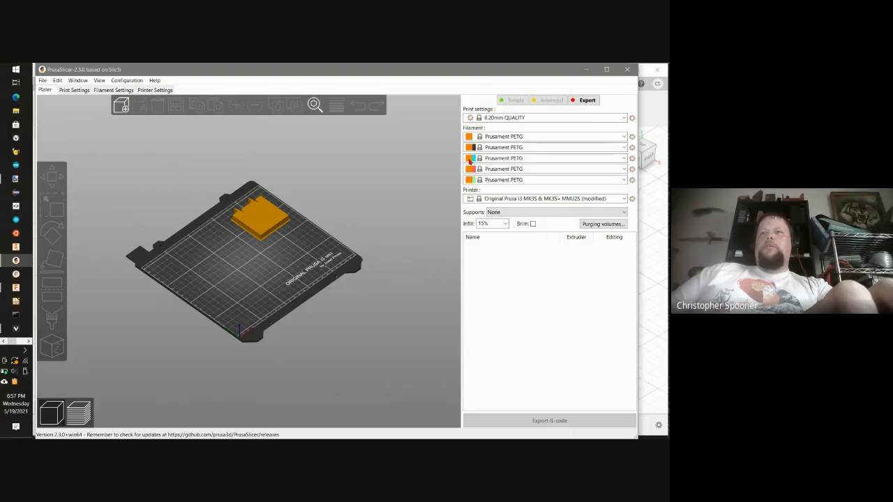
# Set the third filament's colour to pure yellow with red 255, green 255 and blue 0.
pyautogui.click(468, 159)
pyautogui.click(290, 123)
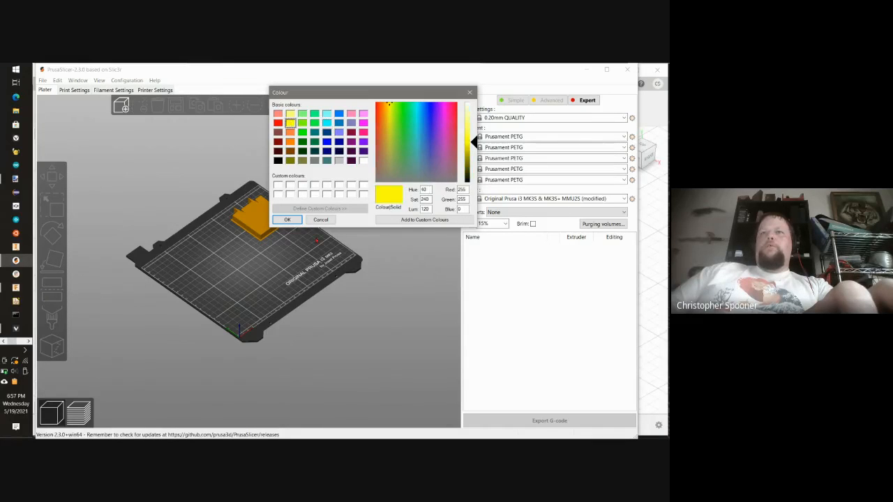
pyautogui.click(288, 220)
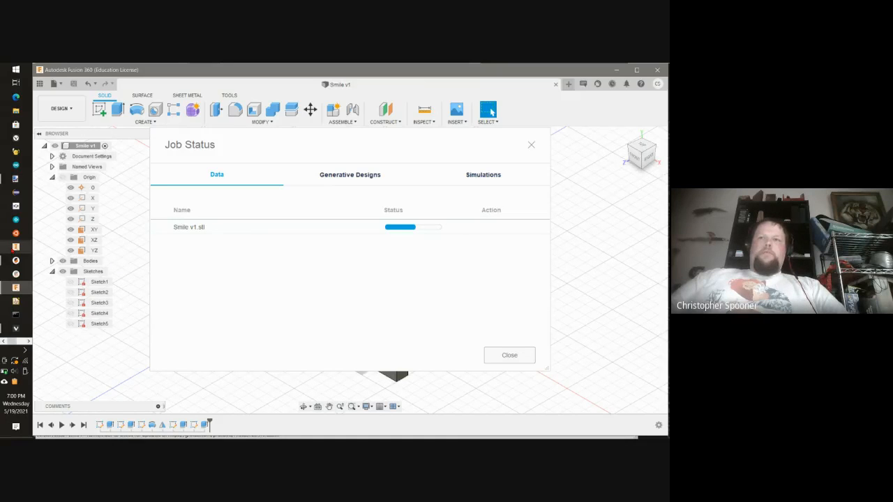
# Launch Autodesk Inventor Professional 2020 and bring its window in front of Fusion 360.
pyautogui.click(14, 248)
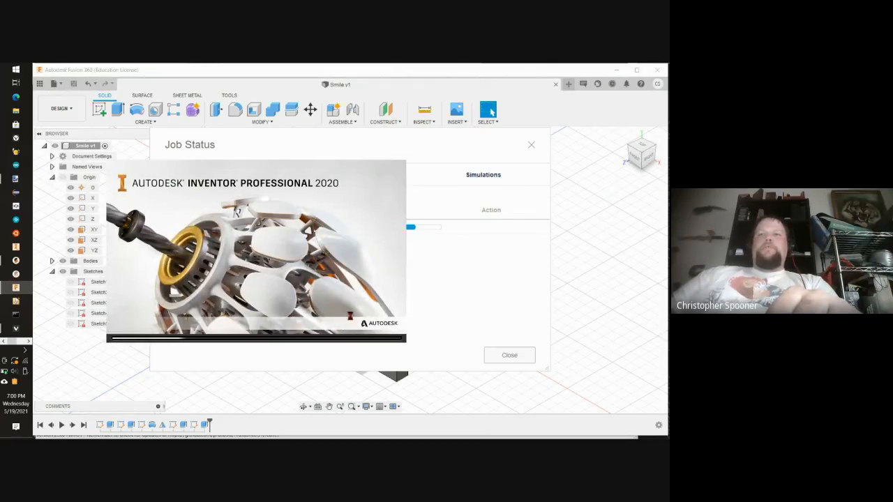
pyautogui.click(435, 75)
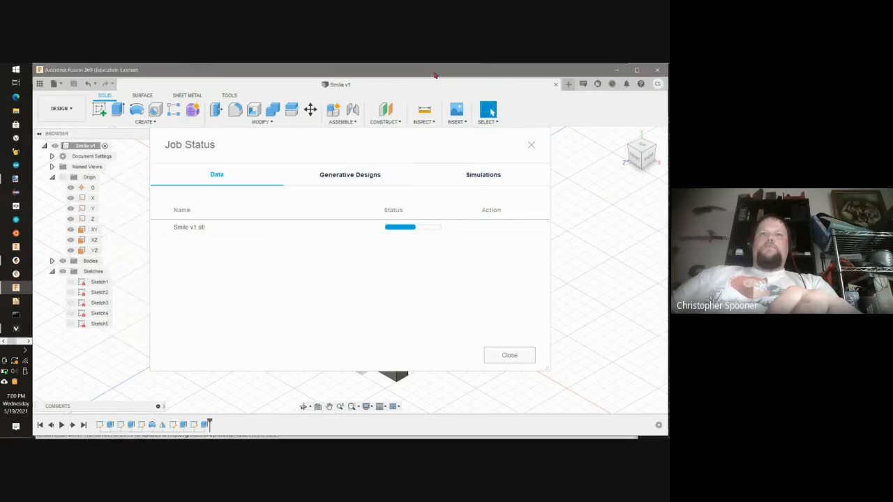
pyautogui.moveTo(435, 74); pyautogui.dragTo(383, 81)
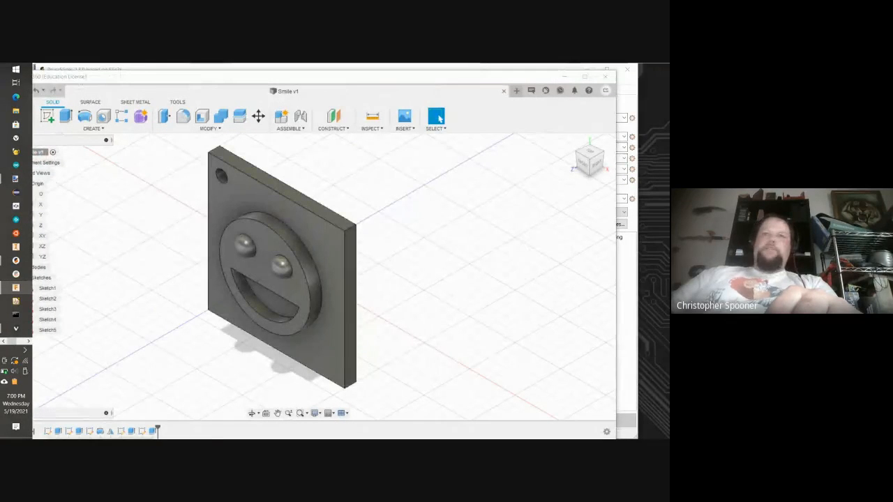
pyautogui.moveTo(389, 83); pyautogui.dragTo(437, 88)
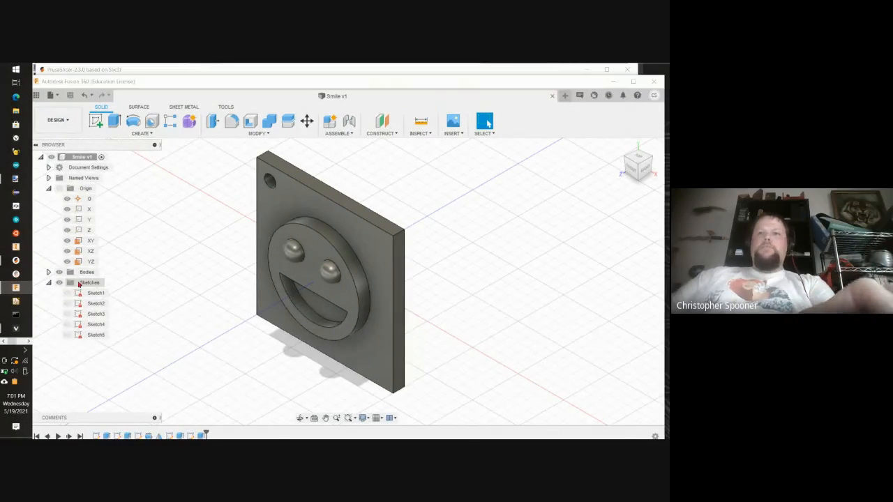
pyautogui.hotkey('alt', 'Tab')
pyautogui.hotkey('alt', 'Tab')
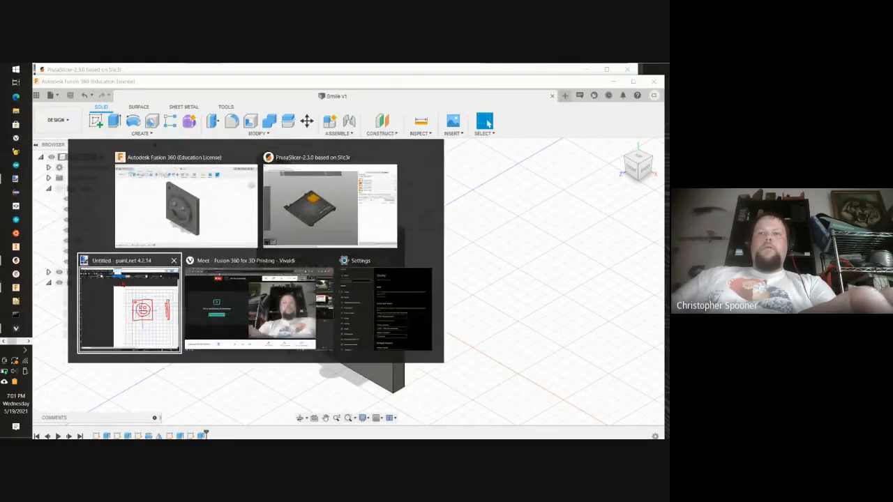
pyautogui.hotkey('alt', 'Tab')
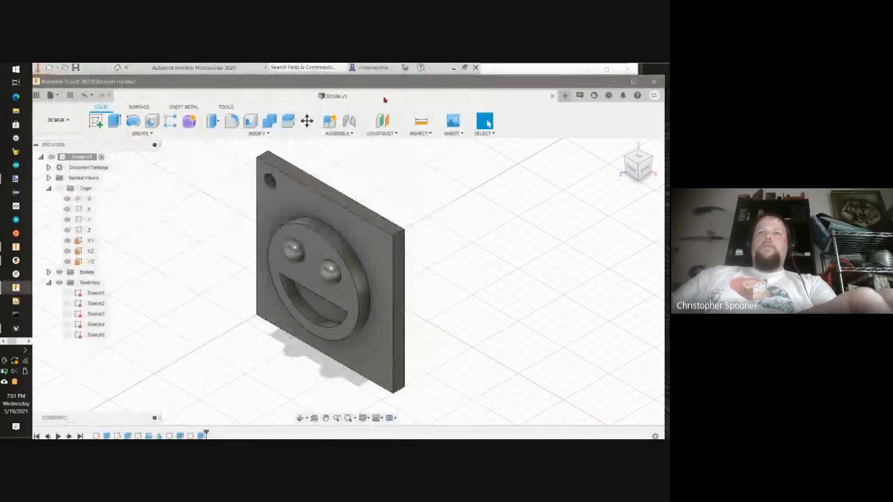
pyautogui.hotkey('alt', 'Tab')
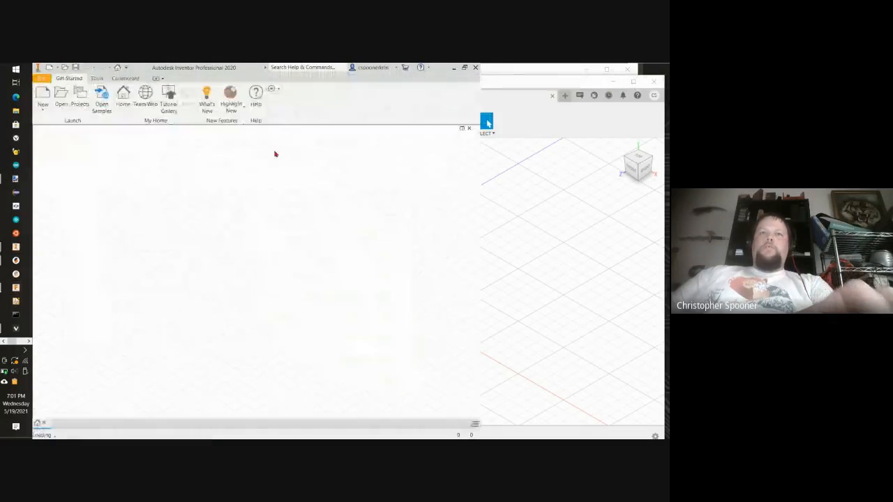
# Switch to Fusion 360 and show the exported Smile v1.stl in File Explorer.
pyautogui.hotkey('alt', 'Tab')
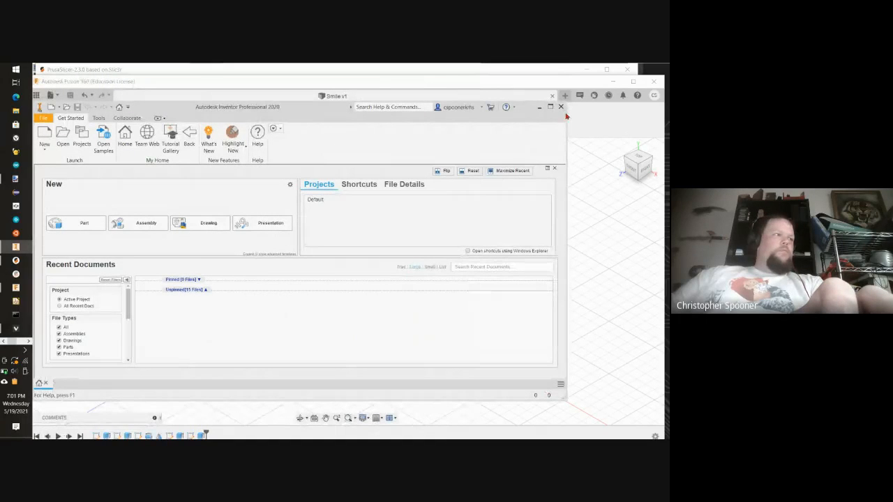
pyautogui.click(16, 288)
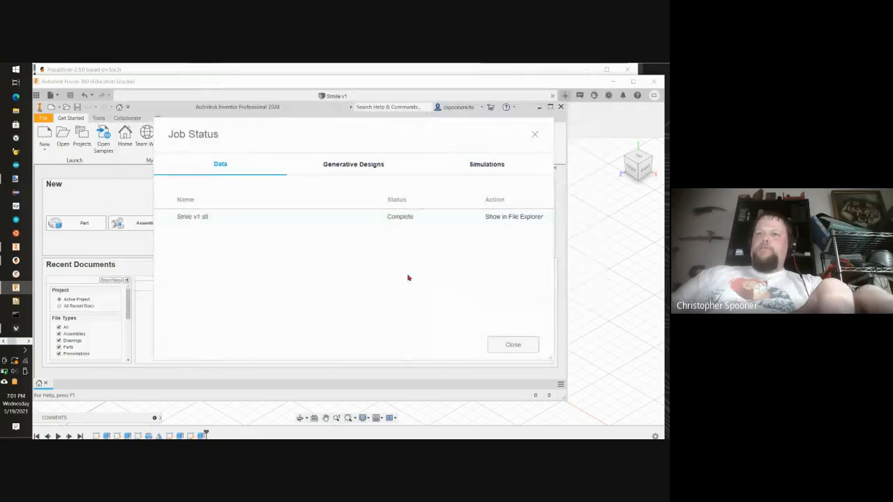
pyautogui.click(510, 217)
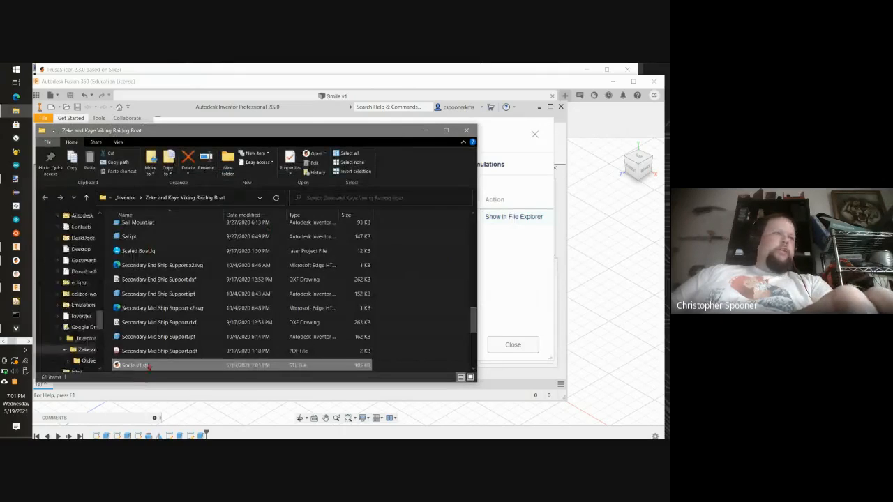
# Switch to PrusaSlicer with File Explorer in front and import Smile v1.stl onto the print bed.
pyautogui.hotkey('alt', 'Tab')
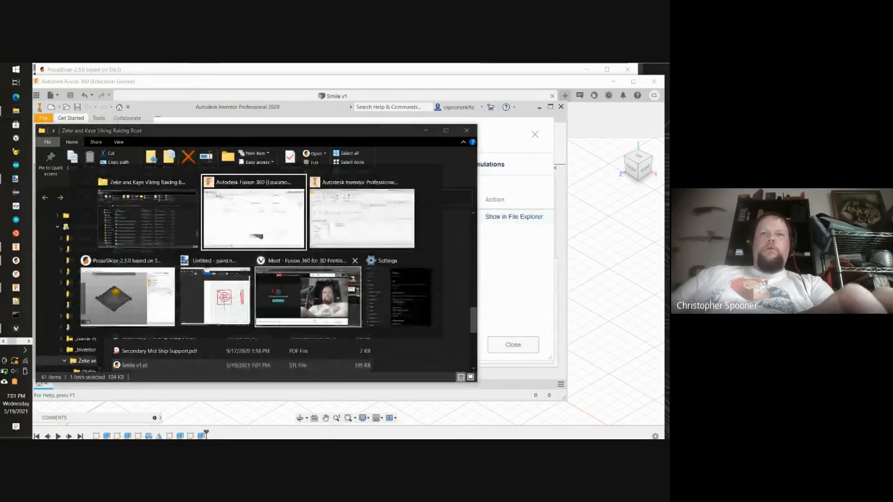
pyautogui.hotkey('alt', 'Tab')
pyautogui.hotkey('alt', 'Tab')
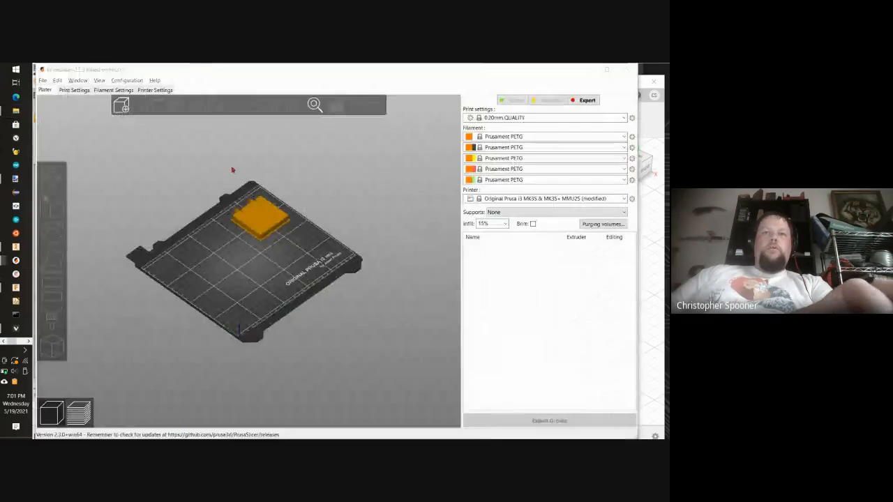
pyautogui.hotkey('alt', 'Tab')
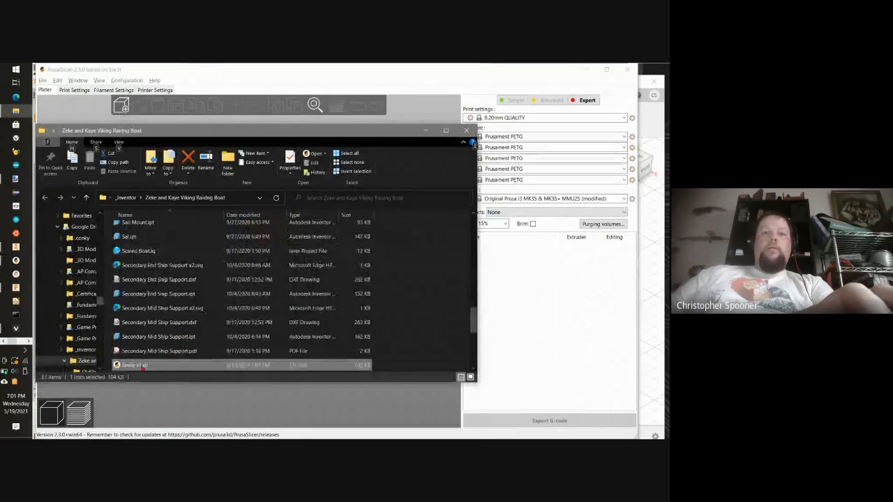
pyautogui.moveTo(142, 368); pyautogui.dragTo(248, 264)
pyautogui.hotkey('alt', 'Tab')
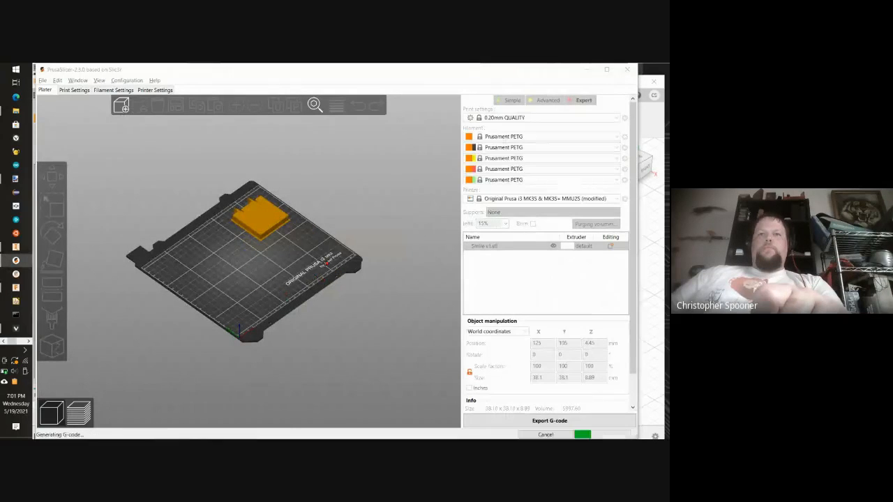
# Show the sliced layer preview of the smiley plate.
pyautogui.scroll(4, 249, 260)
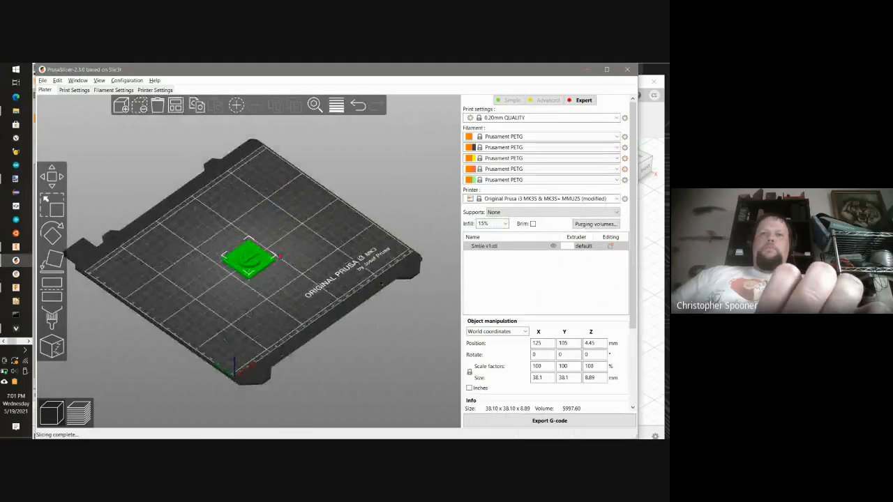
pyautogui.scroll(4, 280, 257)
pyautogui.click(283, 254)
pyautogui.click(79, 413)
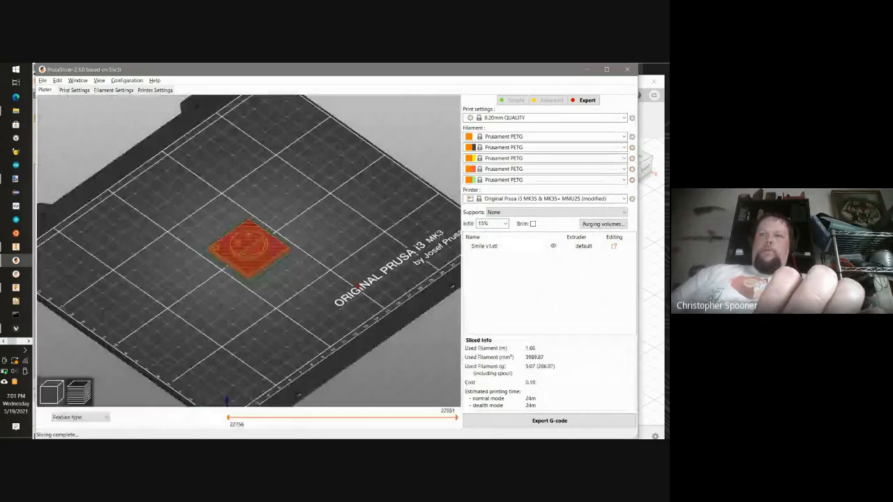
# Assign extruder 1 to the Smile v1.stl object.
pyautogui.click(586, 248)
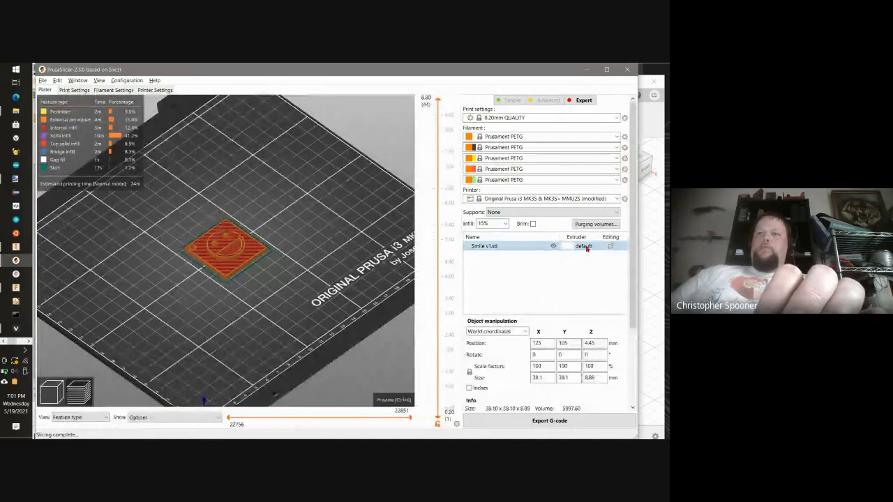
pyautogui.click(585, 247)
pyautogui.click(586, 248)
pyautogui.click(578, 263)
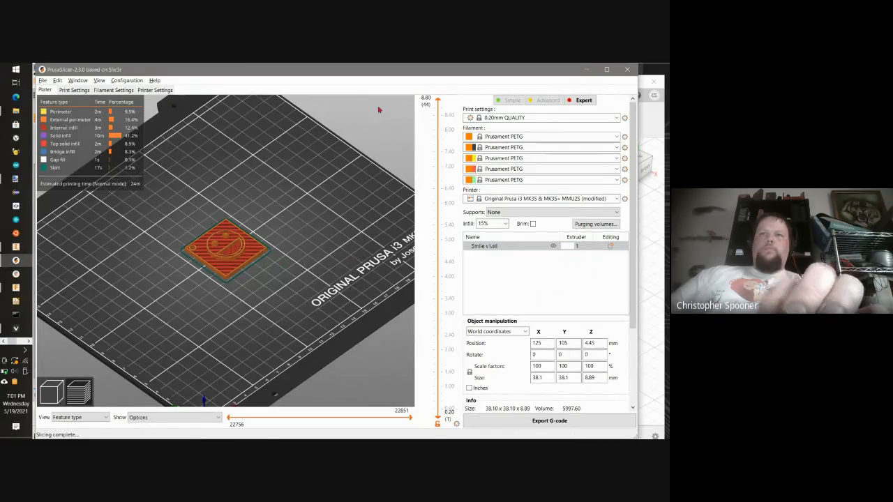
# Add a change to Extruder 2 at the 3.40 mm layer, where the face's round base starts above the plate.
pyautogui.moveTo(440, 104); pyautogui.dragTo(435, 307)
pyautogui.press('z')
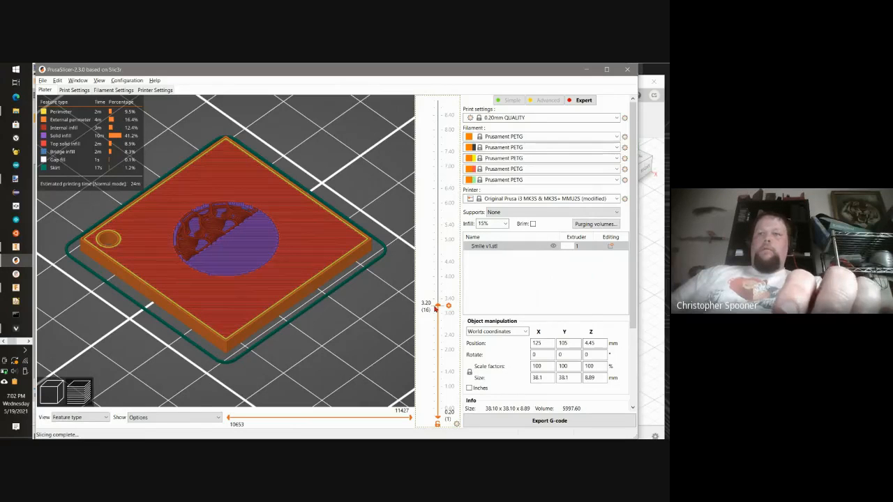
pyautogui.scroll(1, 435, 309)
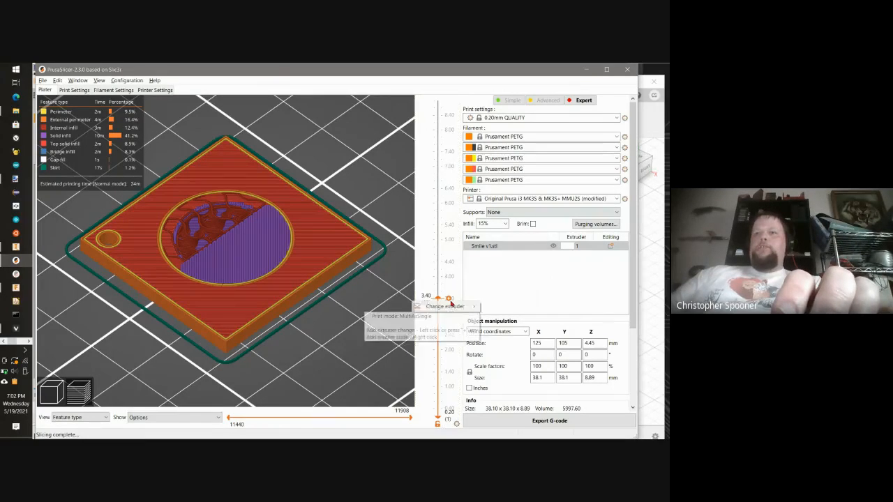
pyautogui.click(449, 300)
pyautogui.moveTo(446, 306)
pyautogui.click(487, 317)
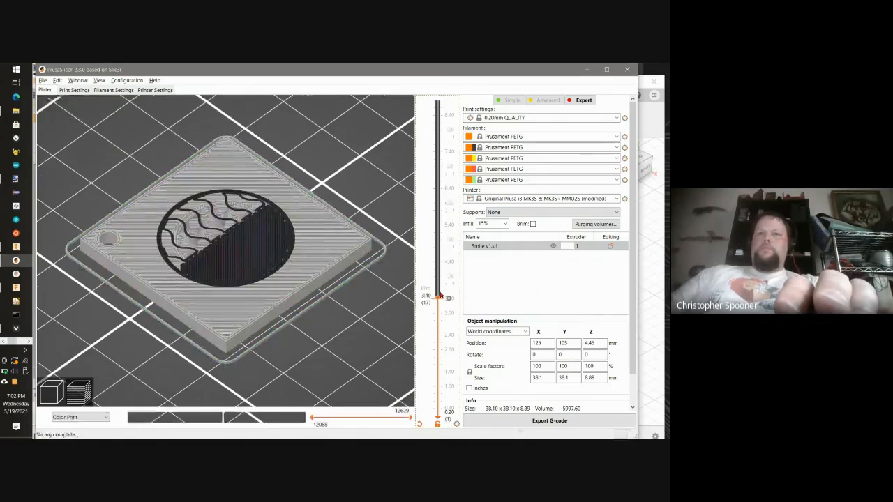
# Add a change to Extruder 3 at the 4.00 mm layer for the yellow face.
pyautogui.scroll(-4, 440, 295)
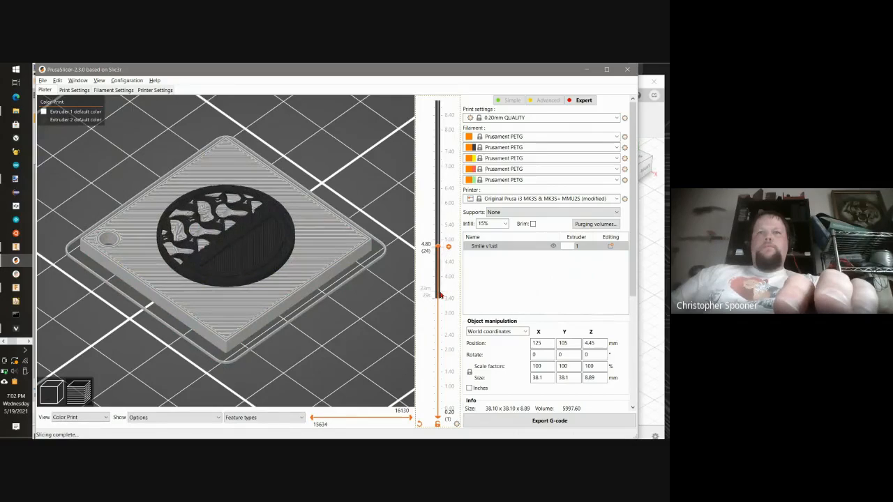
pyautogui.scroll(1, 440, 294)
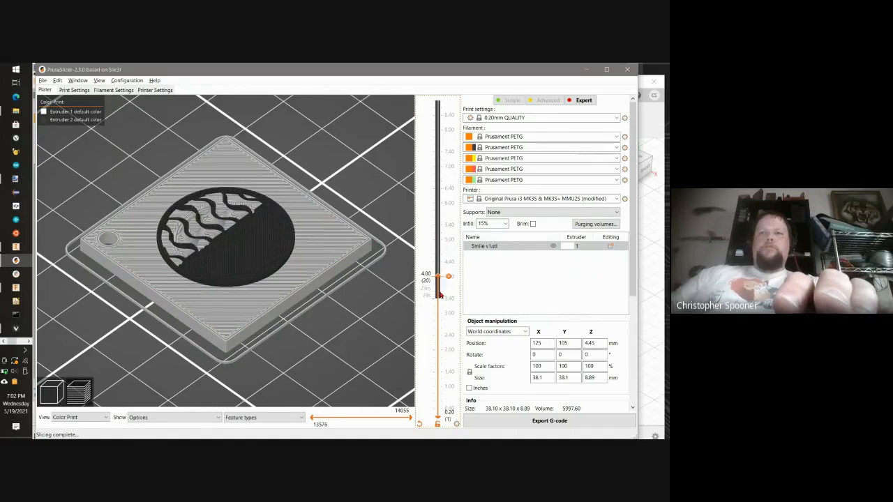
pyautogui.click(449, 276)
pyautogui.moveTo(467, 283)
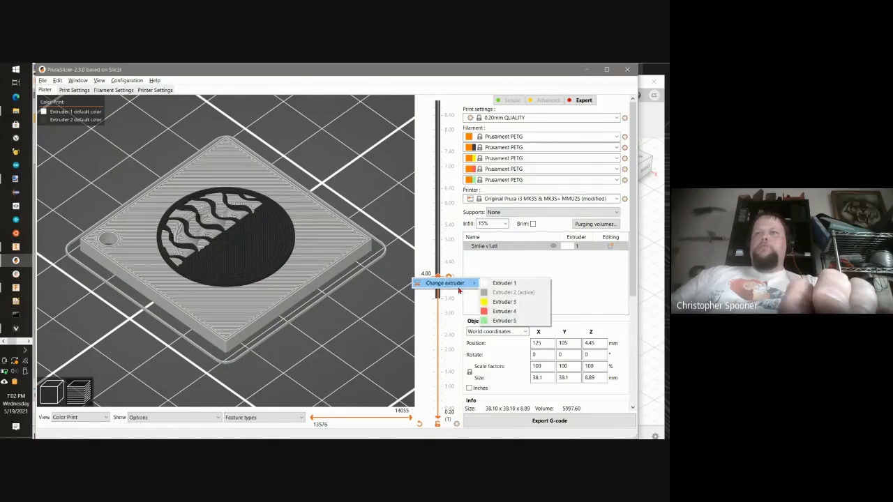
pyautogui.click(487, 302)
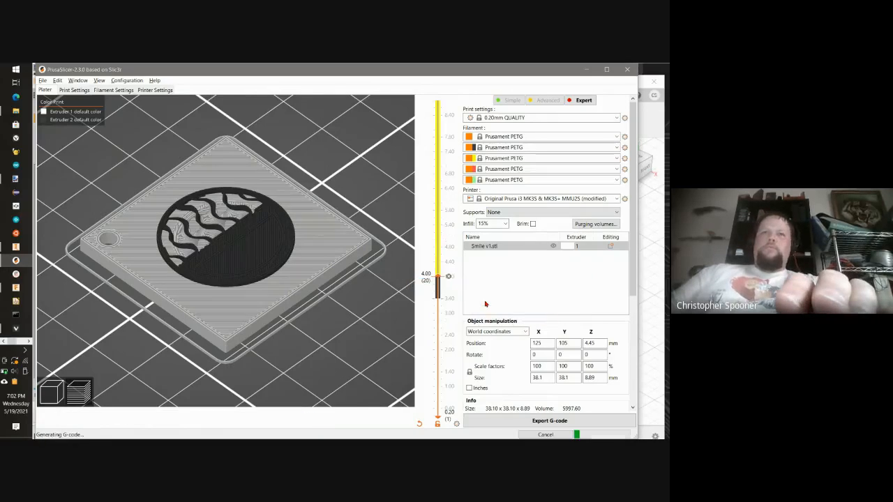
# Add a change back to Extruder 1 at the 6.60 mm layer for the white eyes and inspect the full coloured model.
pyautogui.press('Up')
pyautogui.press('Up')
pyautogui.press('Up')
pyautogui.press('Up')
pyautogui.press('Up')
pyautogui.press('Up')
pyautogui.press('Up')
pyautogui.press('Up')
pyautogui.press('Up')
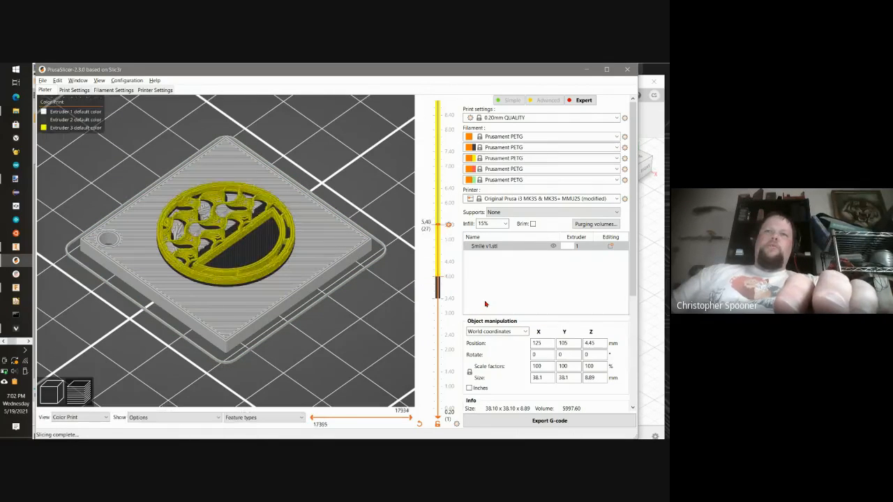
pyautogui.press('Up')
pyautogui.press('Up')
pyautogui.press('Up')
pyautogui.press('Up')
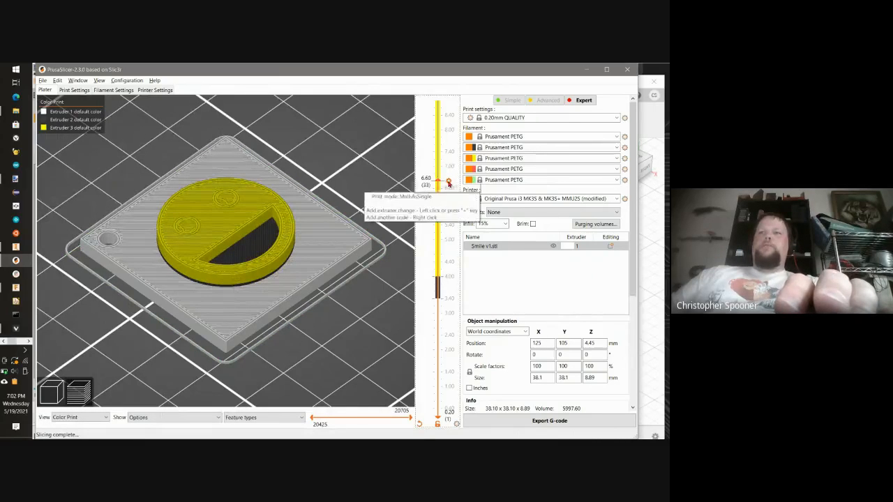
pyautogui.click(448, 181)
pyautogui.moveTo(462, 187)
pyautogui.click(491, 194)
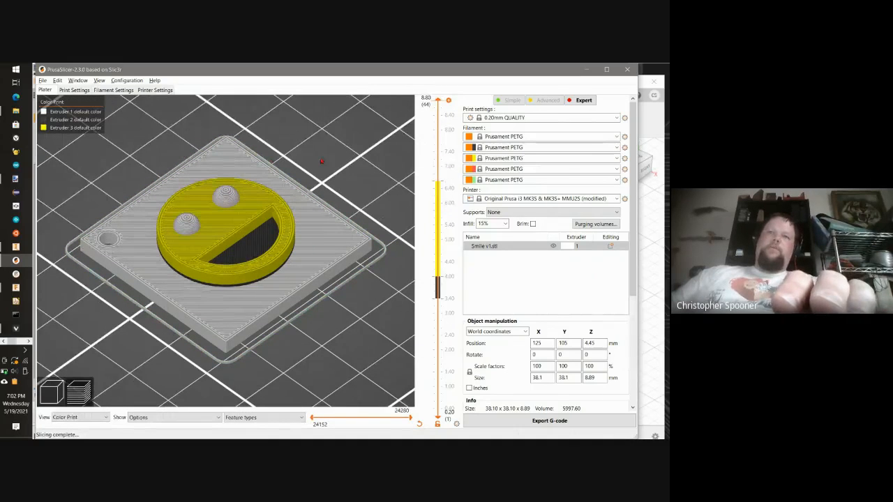
pyautogui.moveTo(321, 161); pyautogui.dragTo(257, 213)
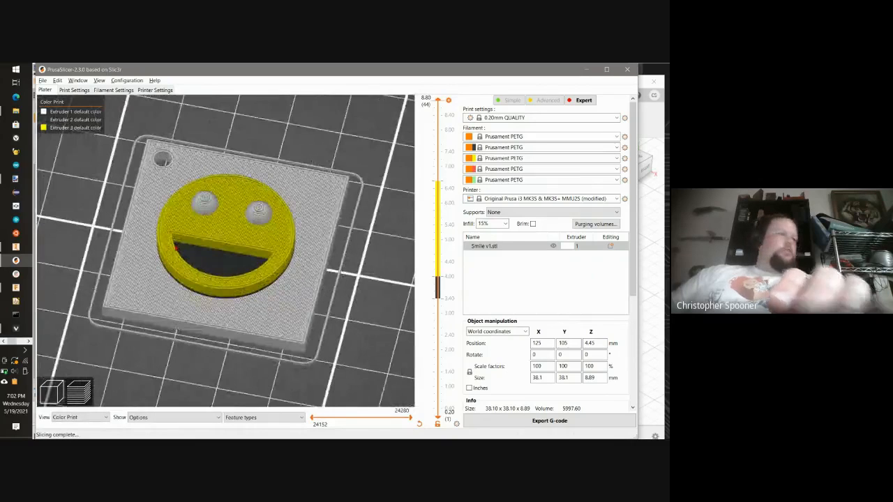